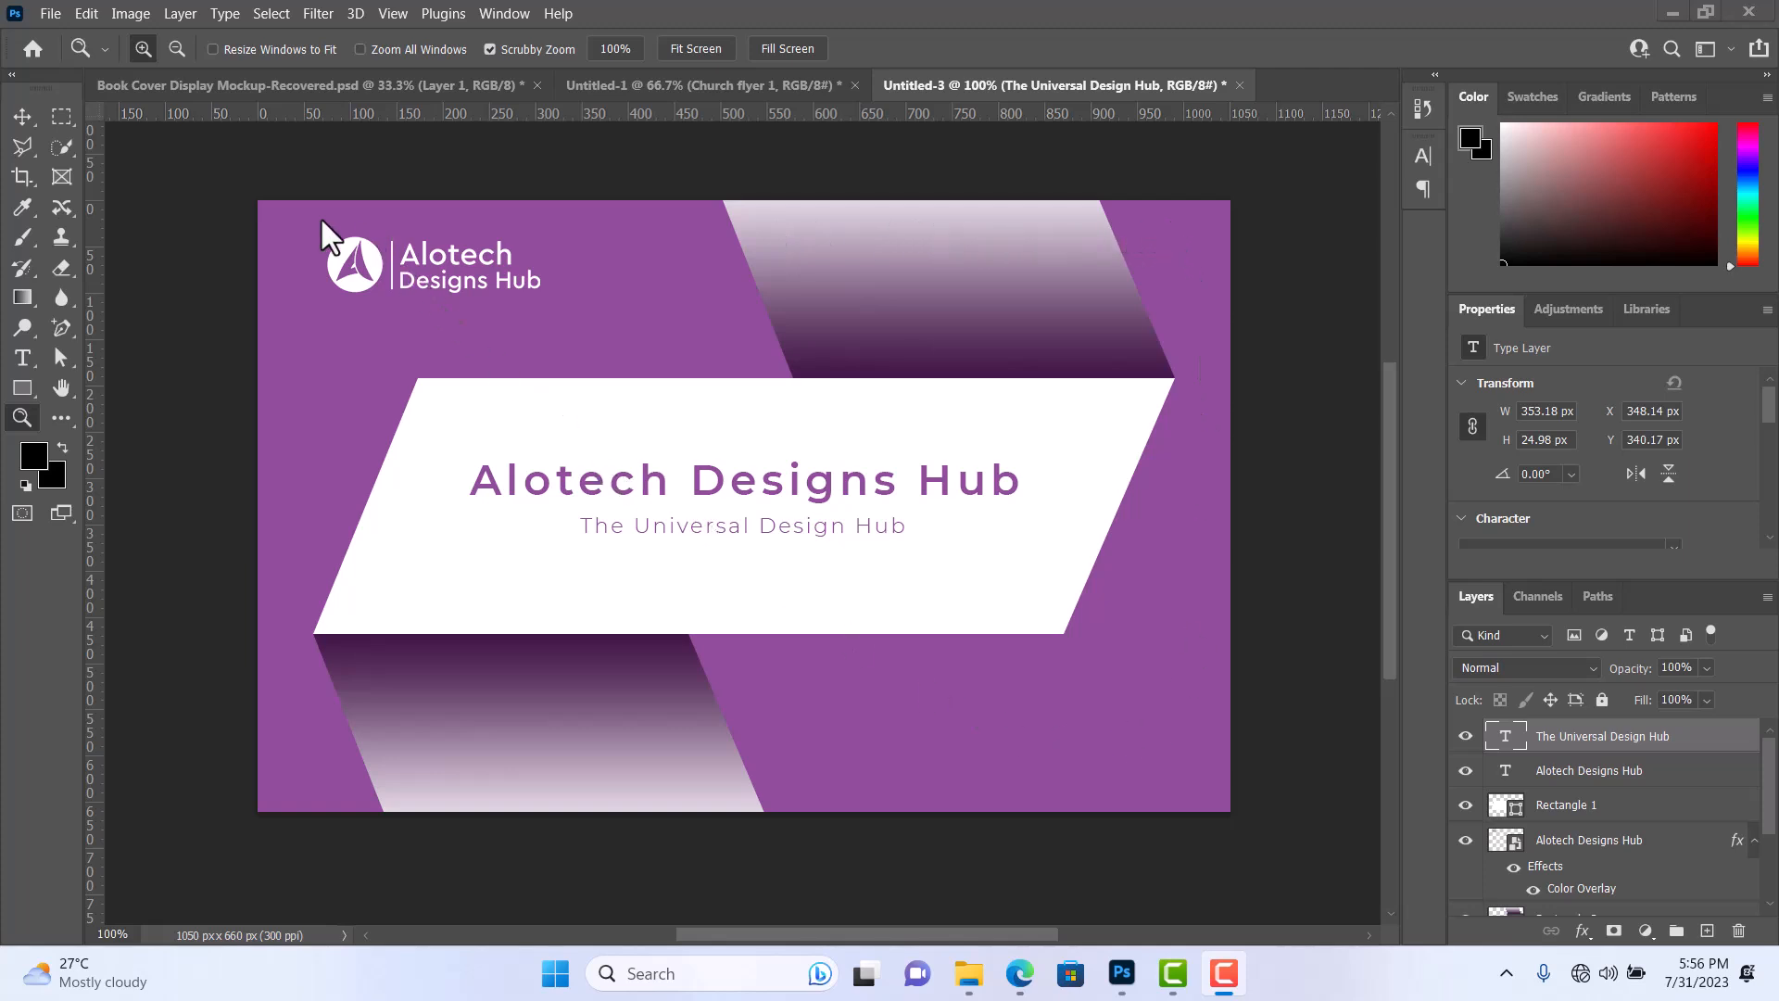
Draw a 1050 × 660 px artboard over the whole card design and add a second matching artboard directly below it.
{"action": "left_click", "coordinate": [17, 118]}
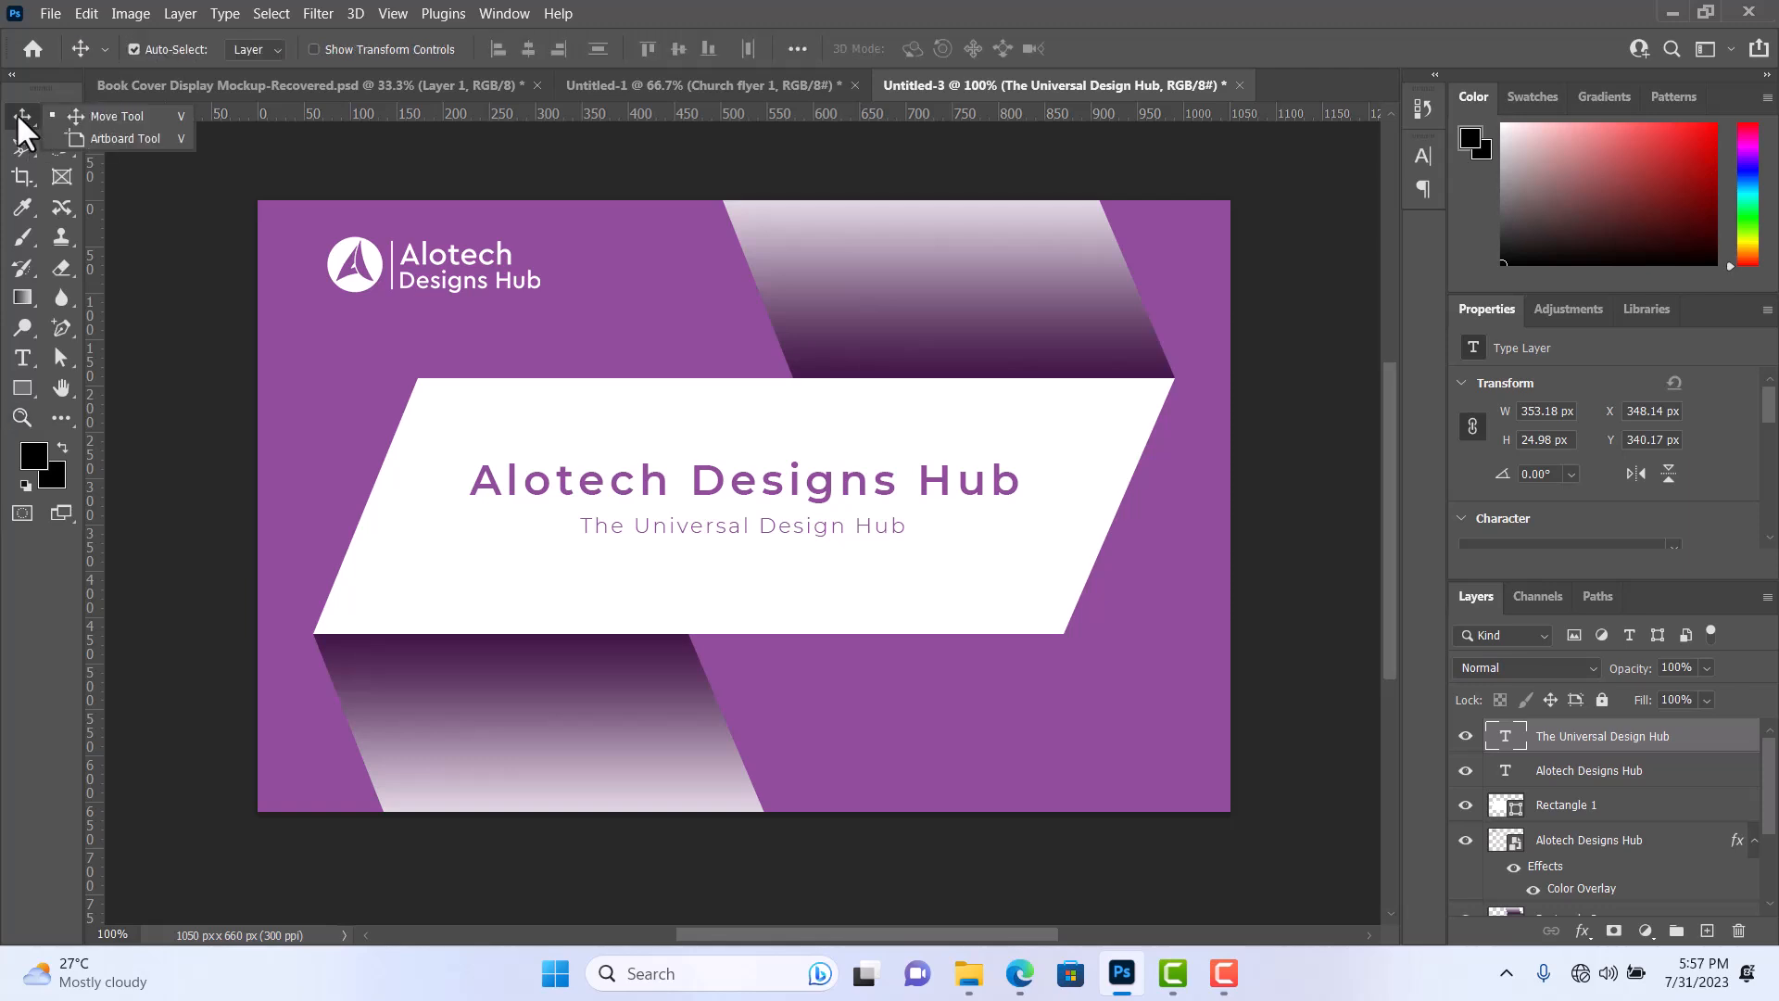
{"action": "left_click", "coordinate": [93, 135]}
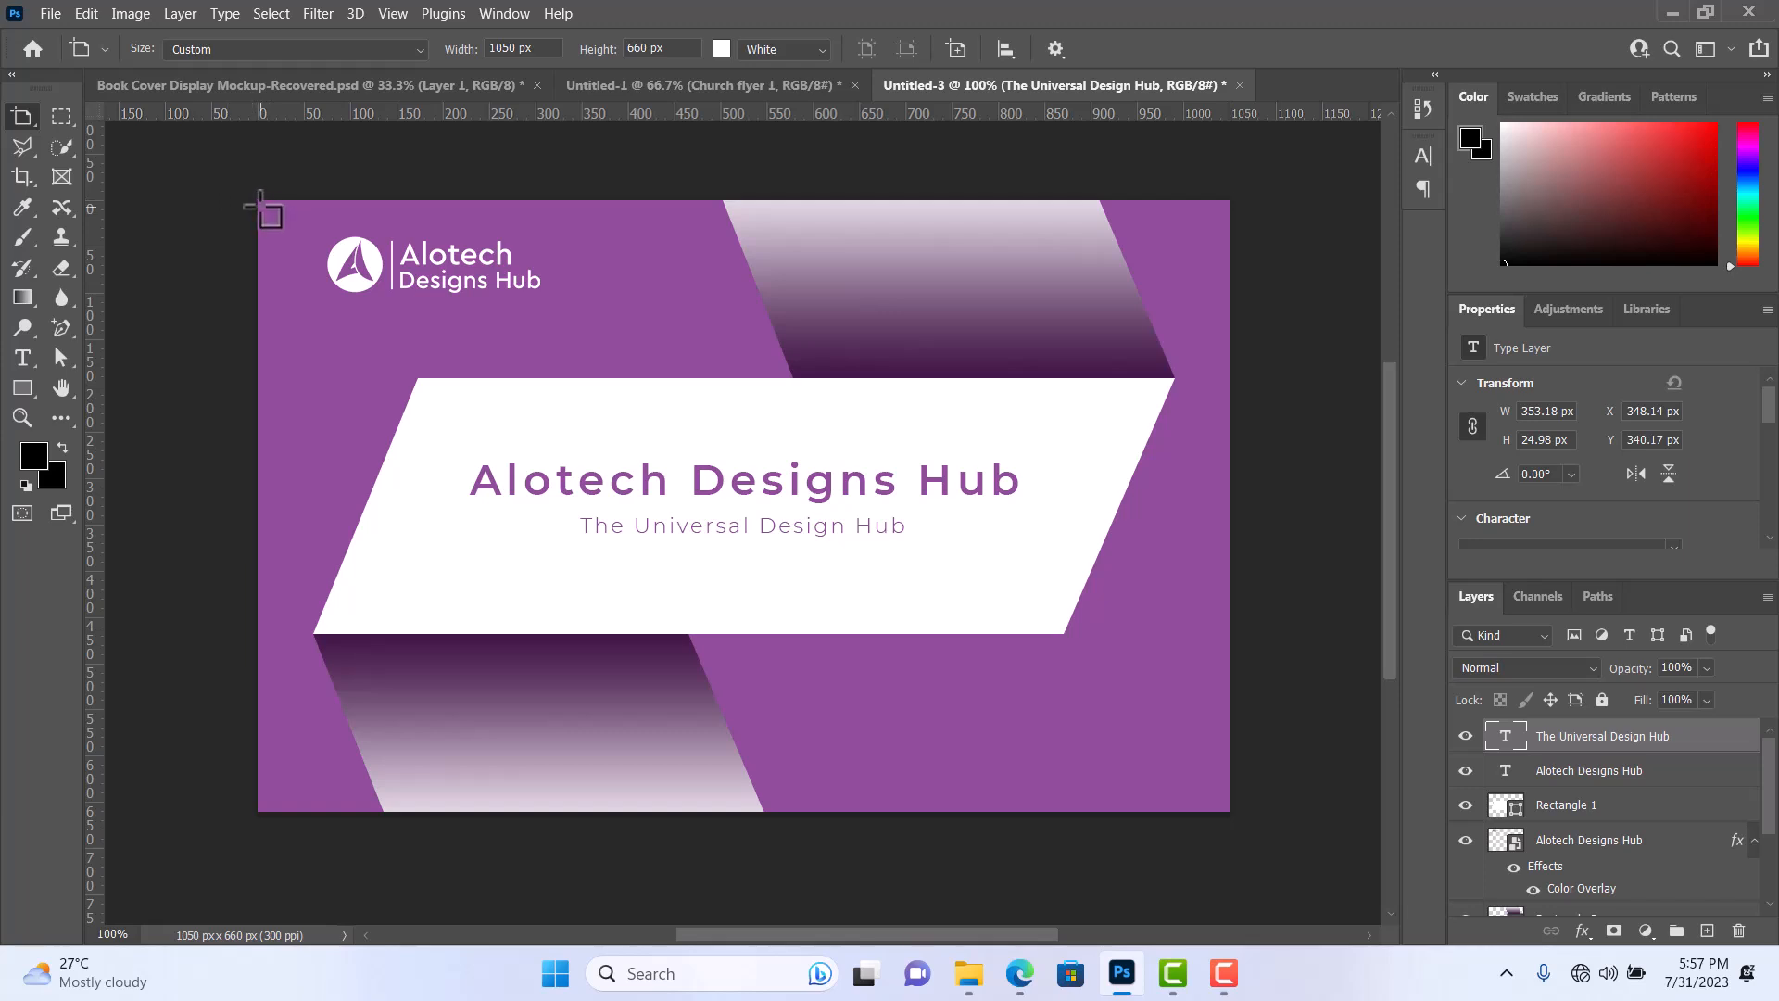
{"action": "left_click_drag", "start_coordinate": [260, 202], "coordinate": [1232, 815]}
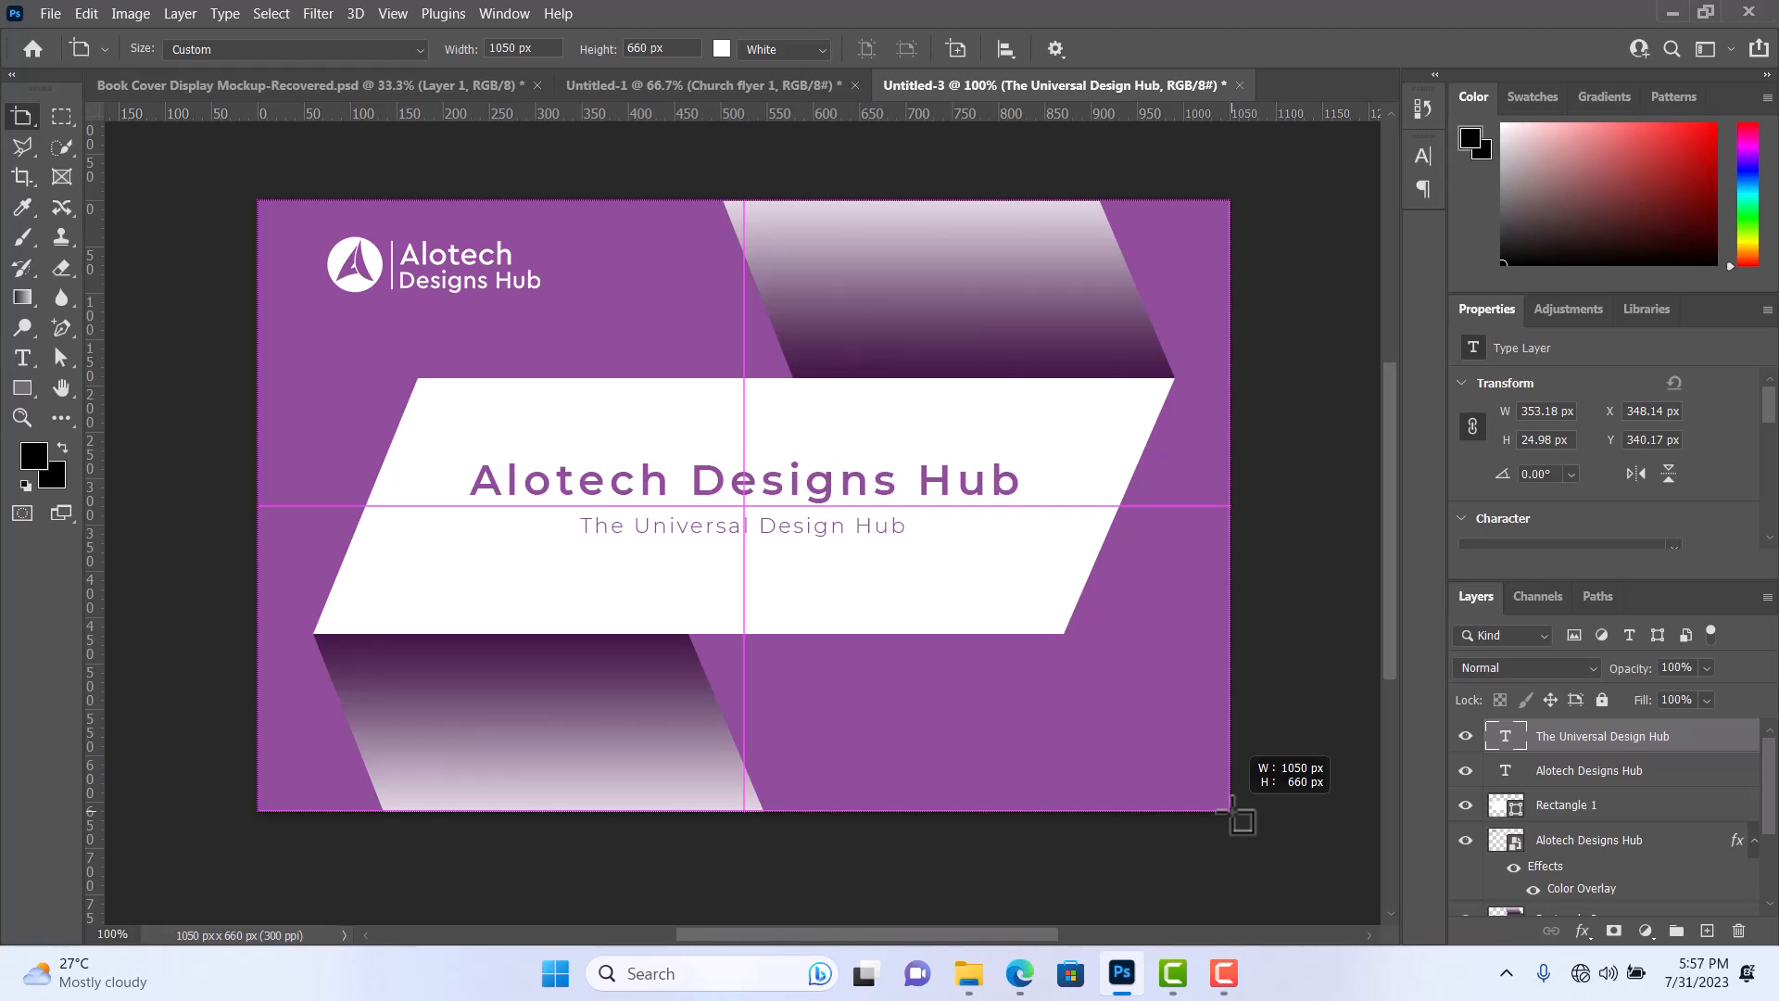
{"action": "left_click_drag", "start_coordinate": [1232, 815], "coordinate": [1232, 814]}
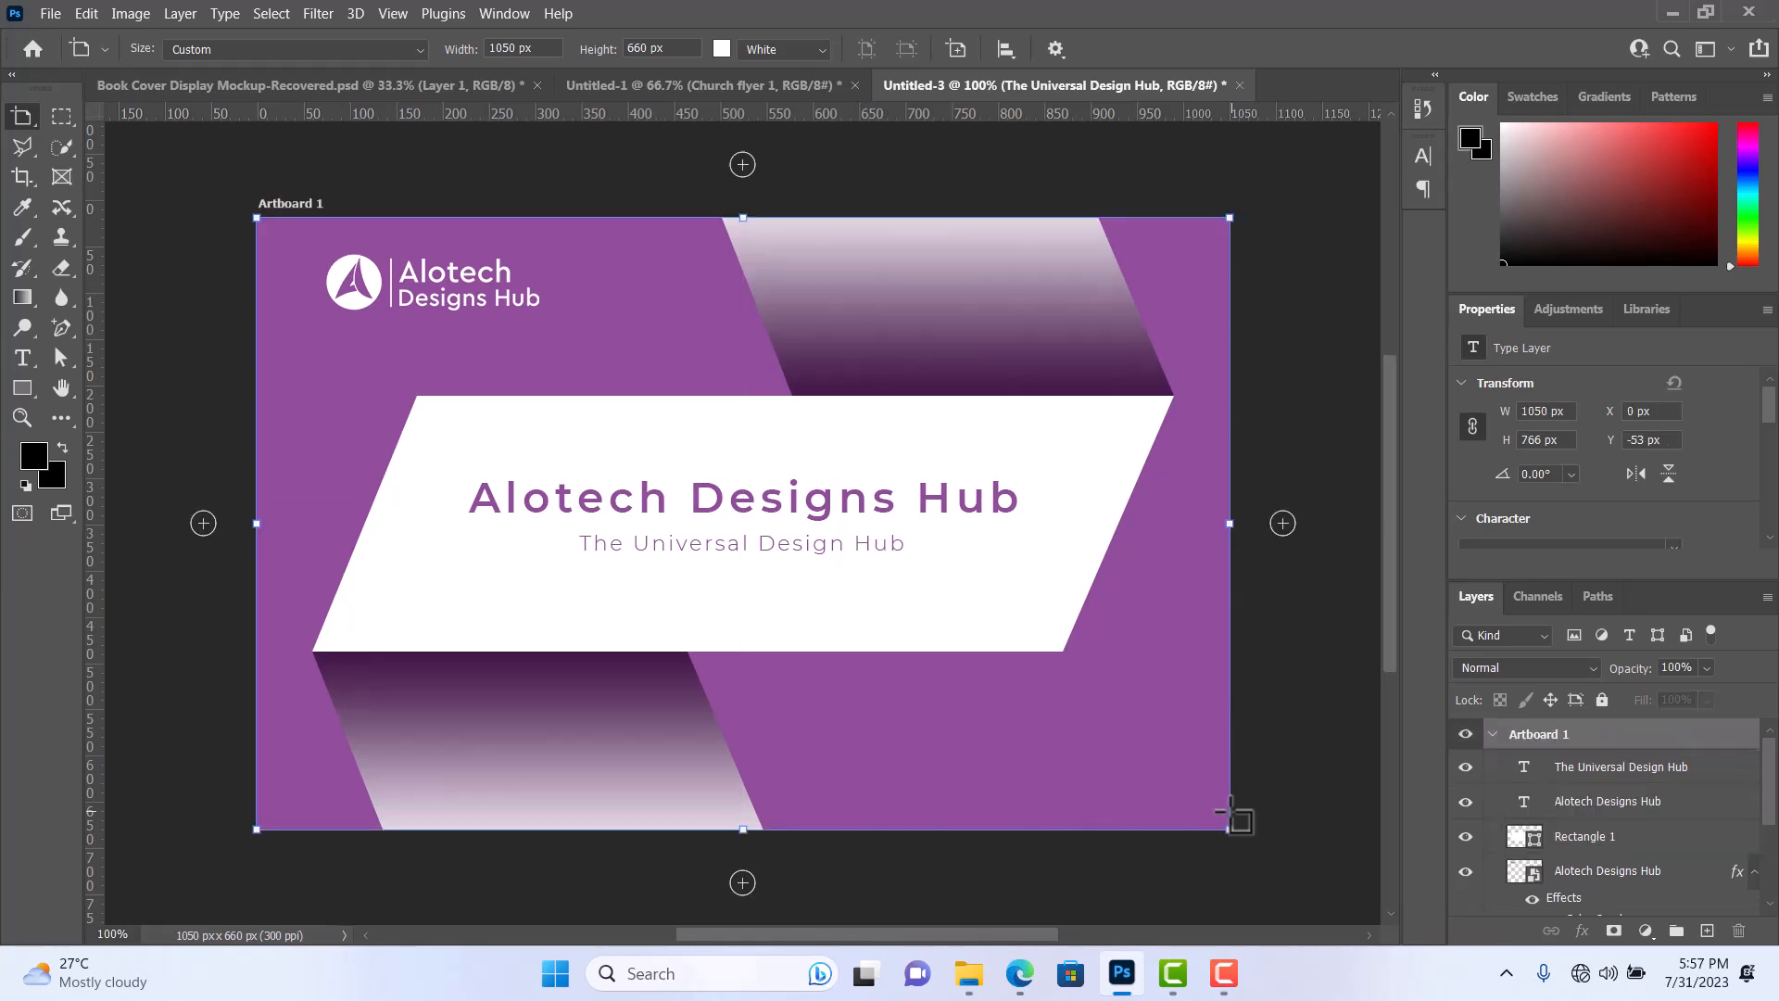
{"action": "left_click", "coordinate": [742, 883]}
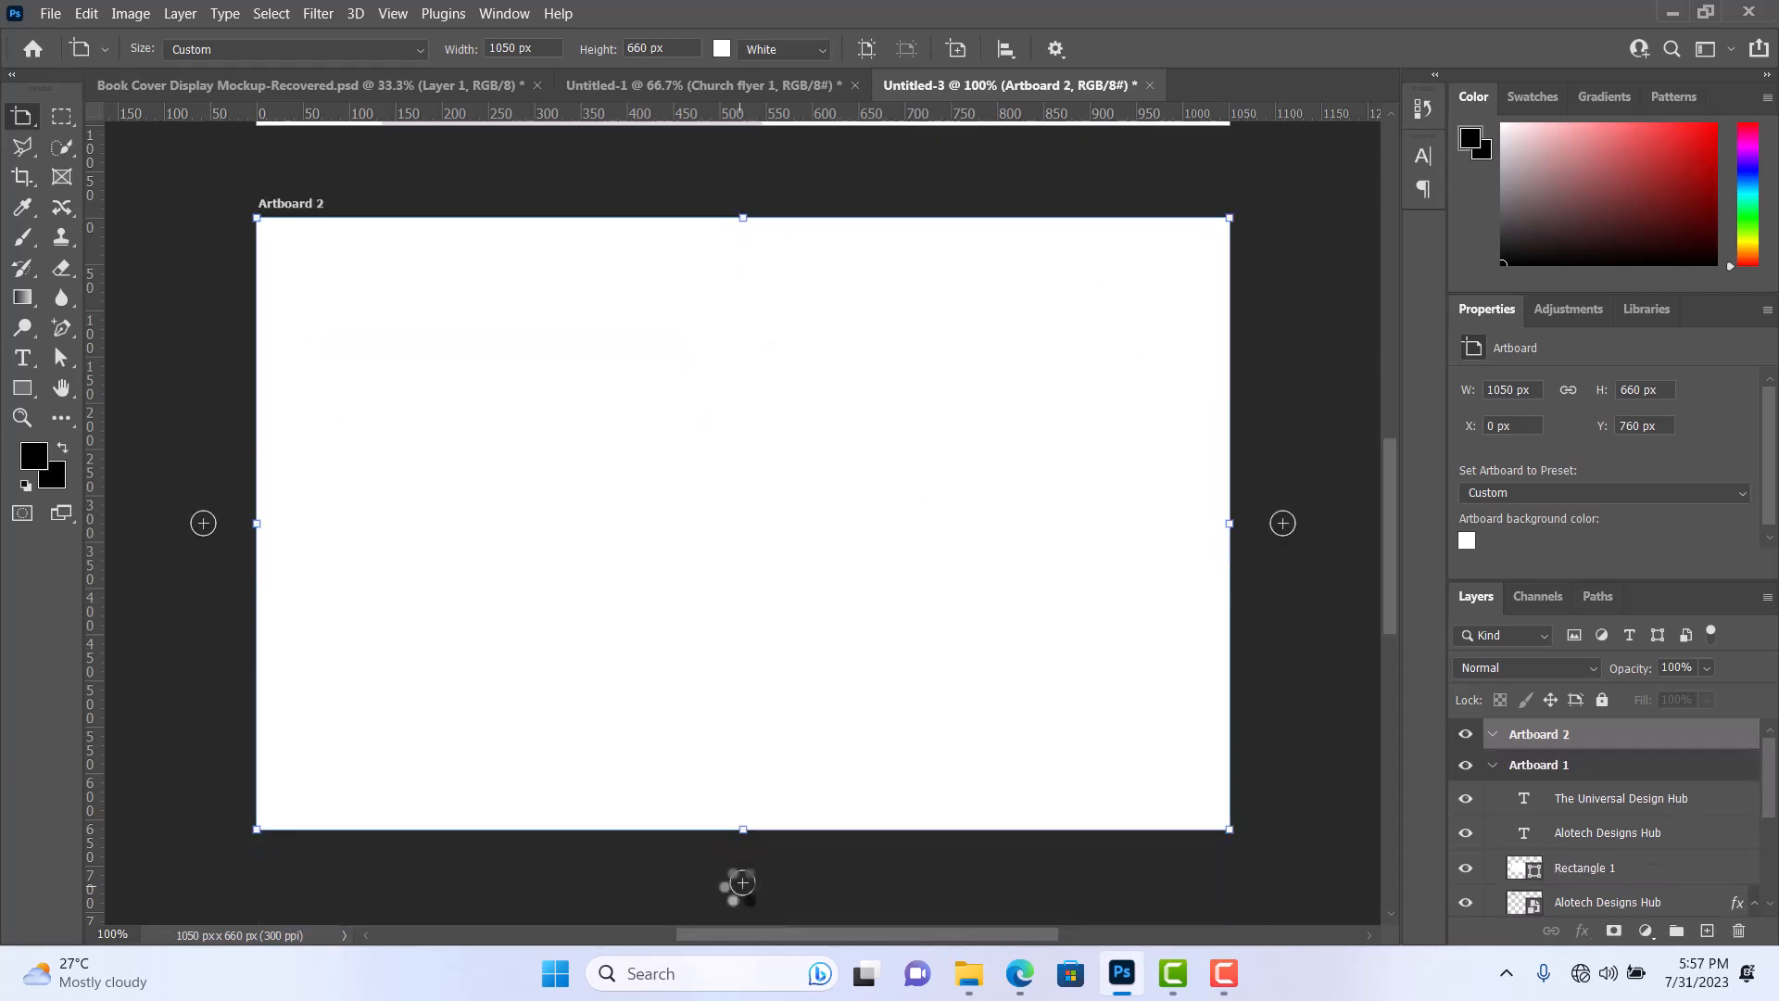
{"action": "scroll", "coordinate": [1138, 639], "scroll_direction": "up", "scroll_amount": 4}
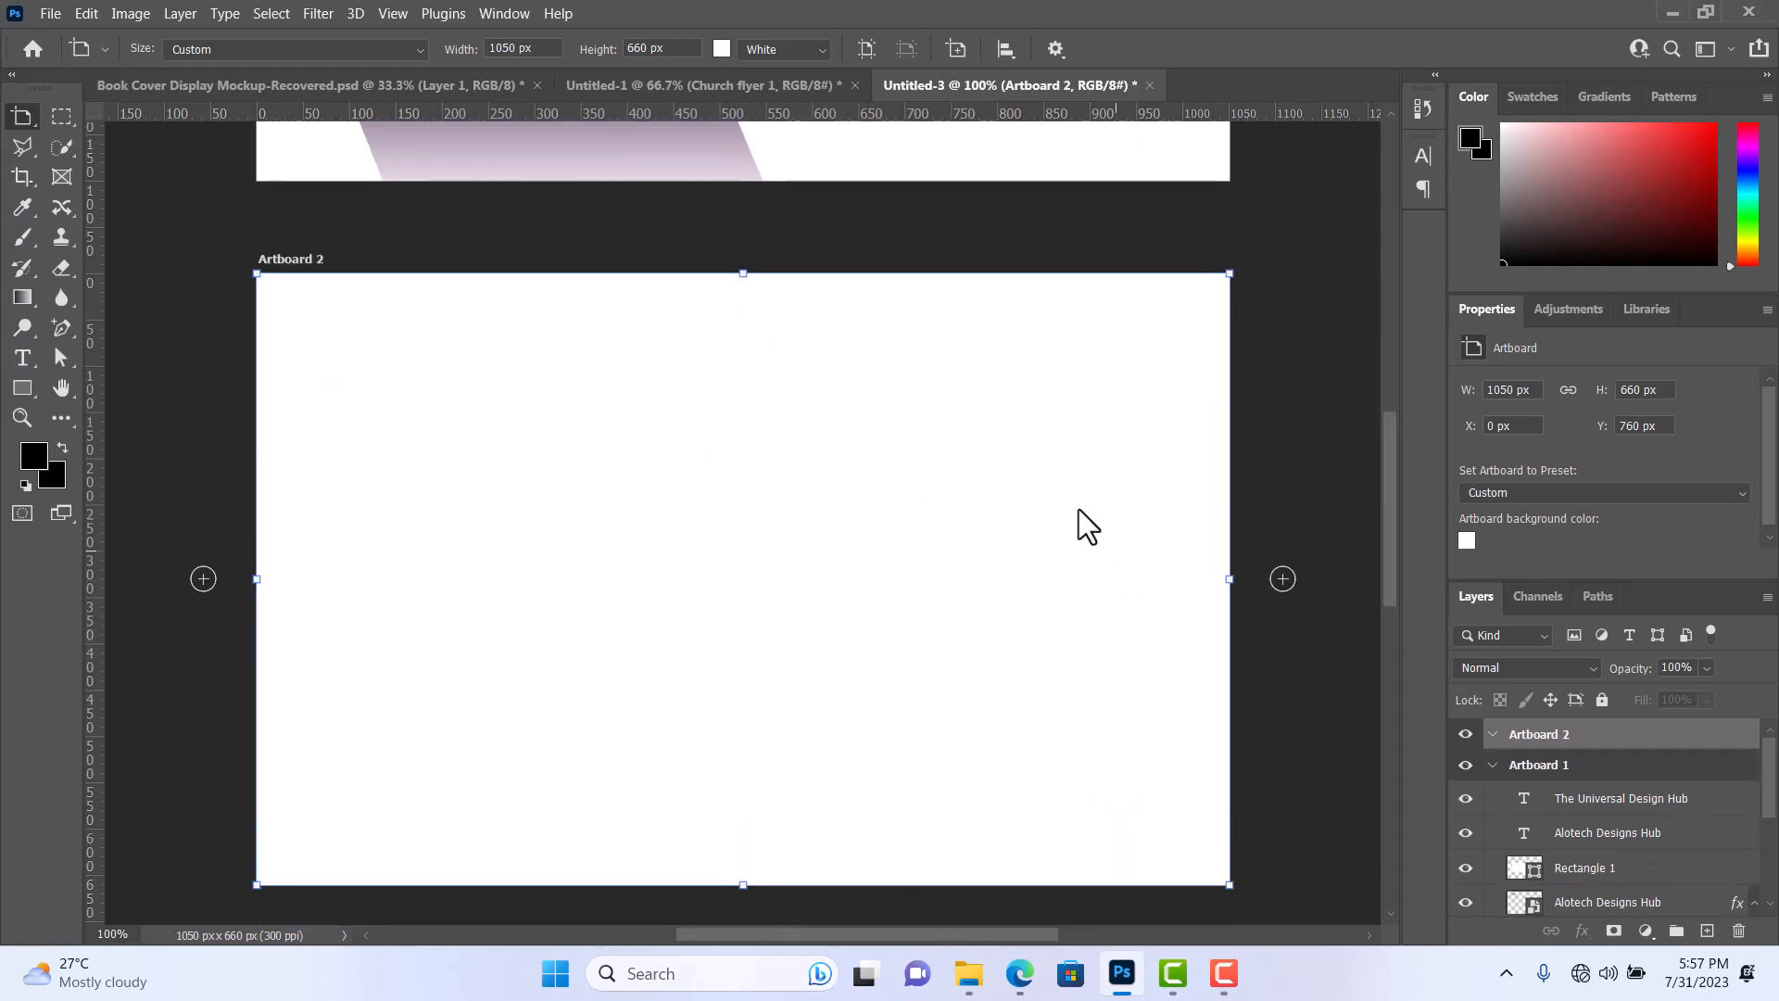
Delete the white Layer 0 that covers the purple colour fill in Artboard 1.
{"action": "scroll", "coordinate": [1556, 875], "scroll_direction": "down", "scroll_amount": 5}
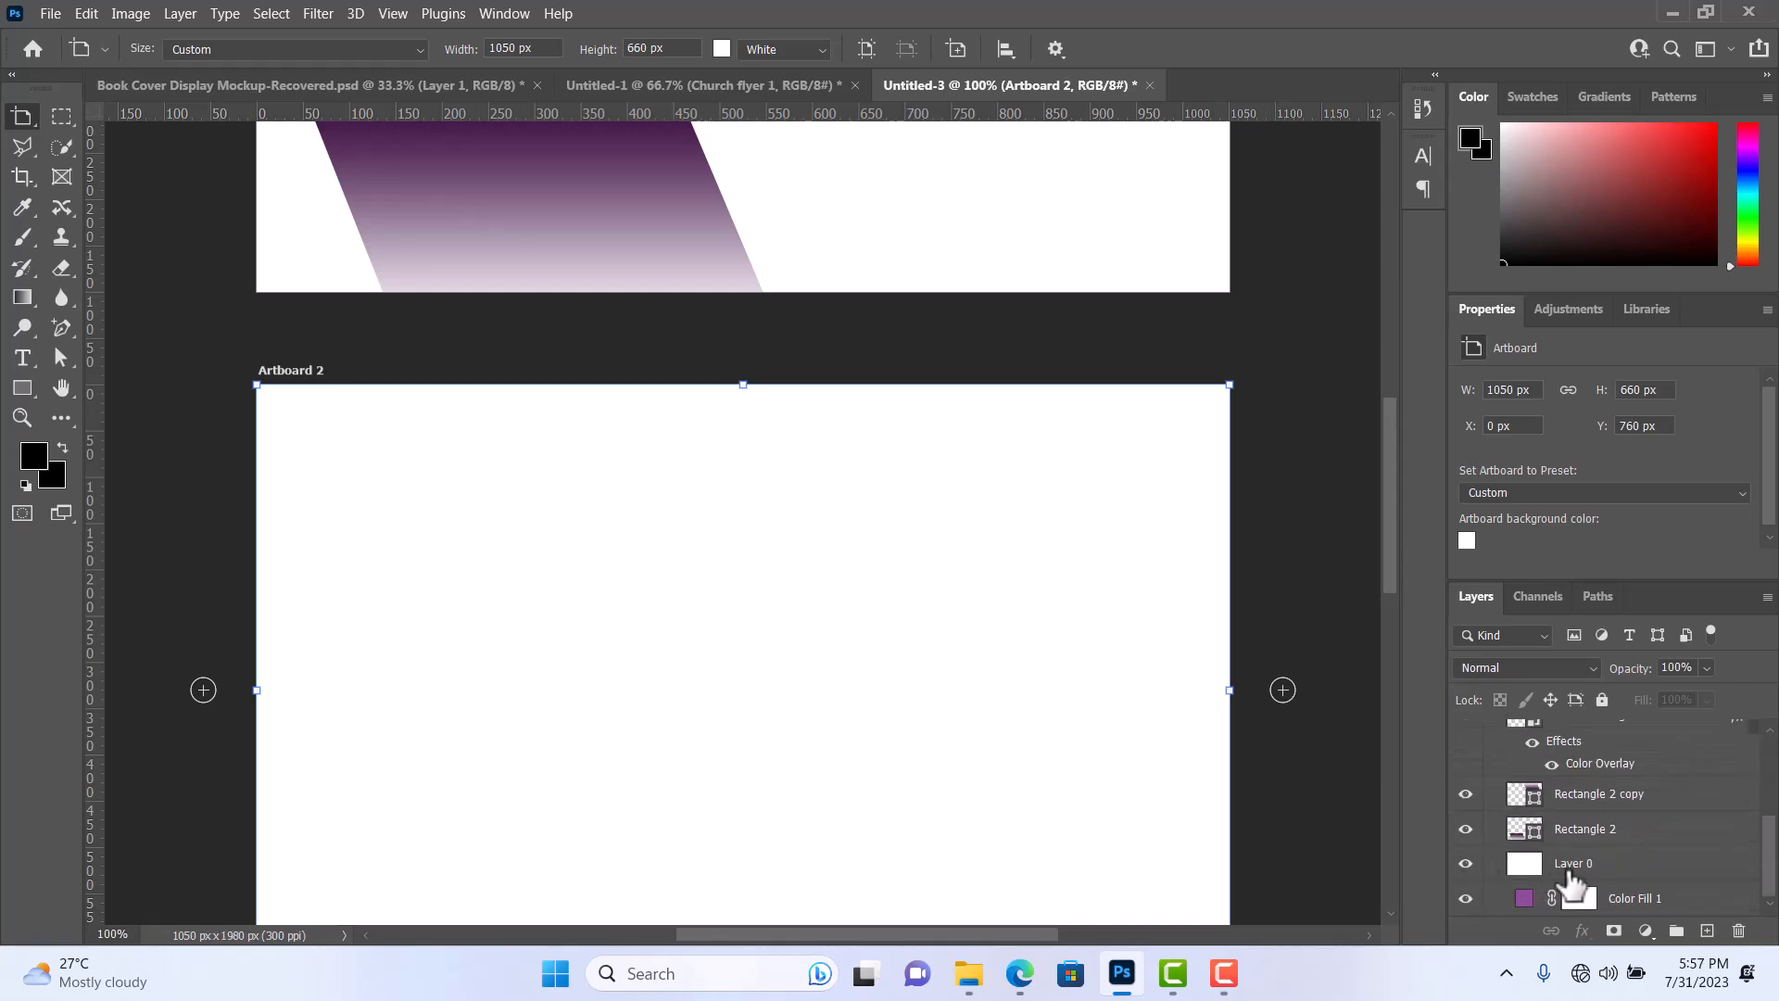
{"action": "left_click", "coordinate": [1572, 866]}
{"action": "left_click", "coordinate": [1575, 868]}
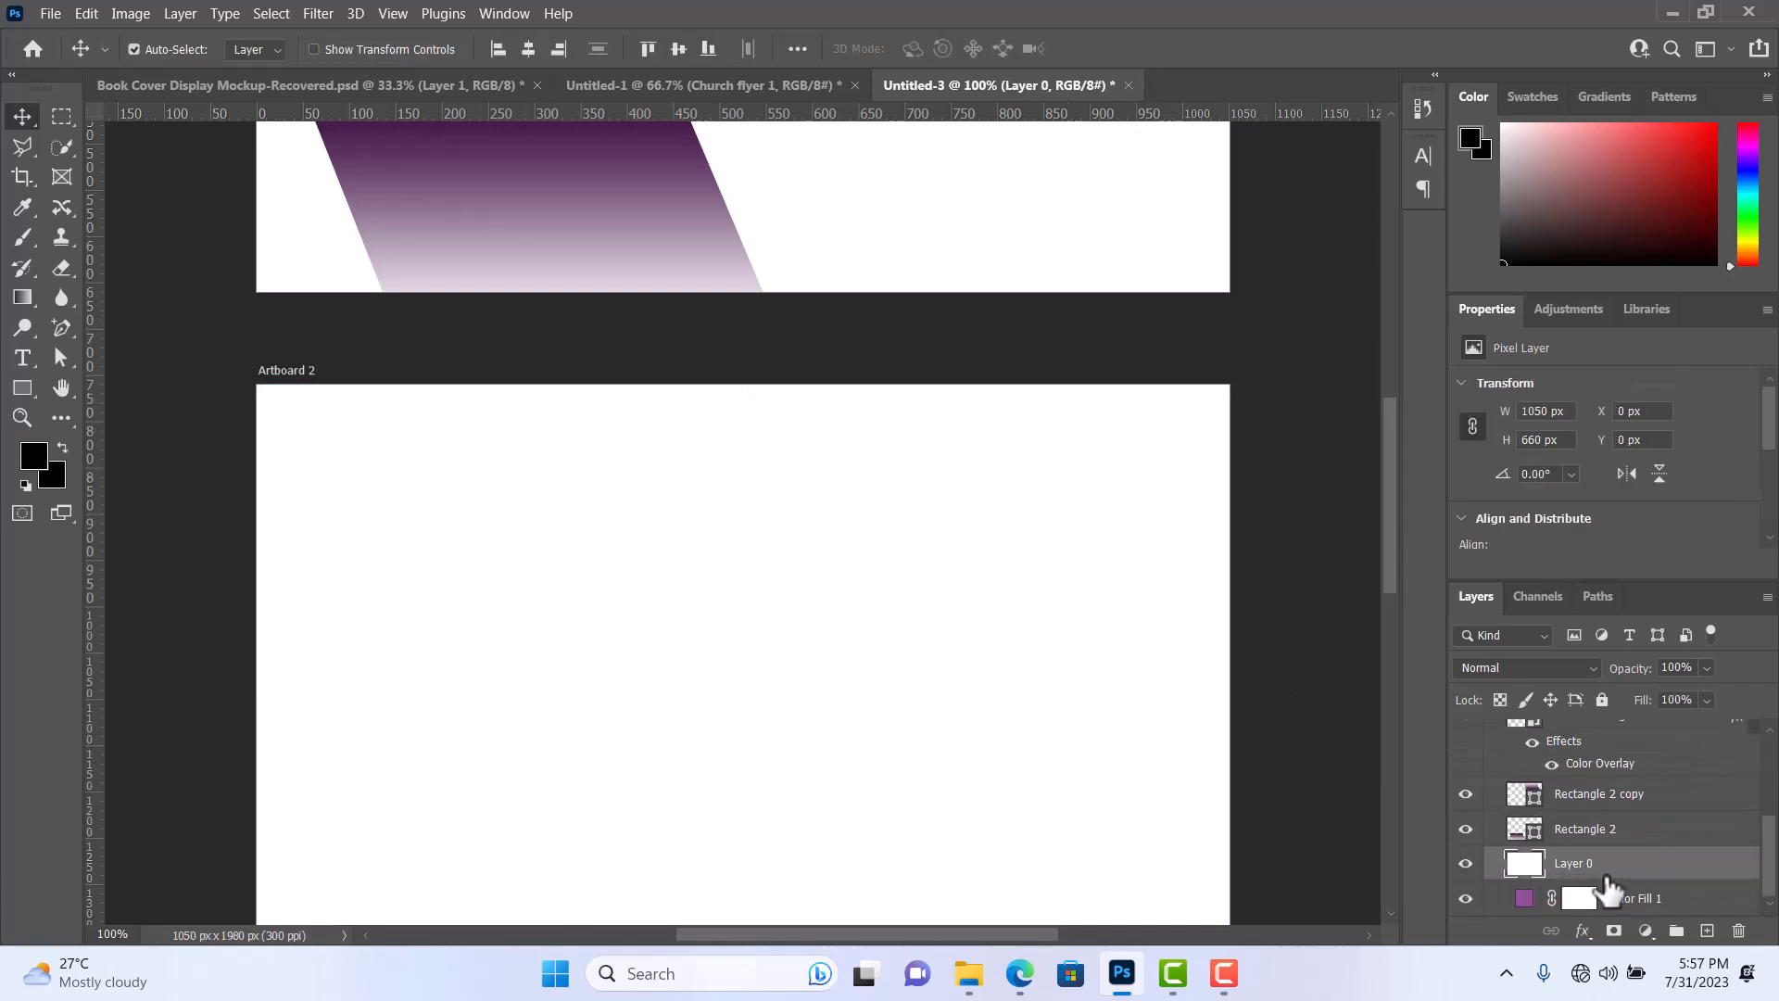
{"action": "key", "text": "Delete"}
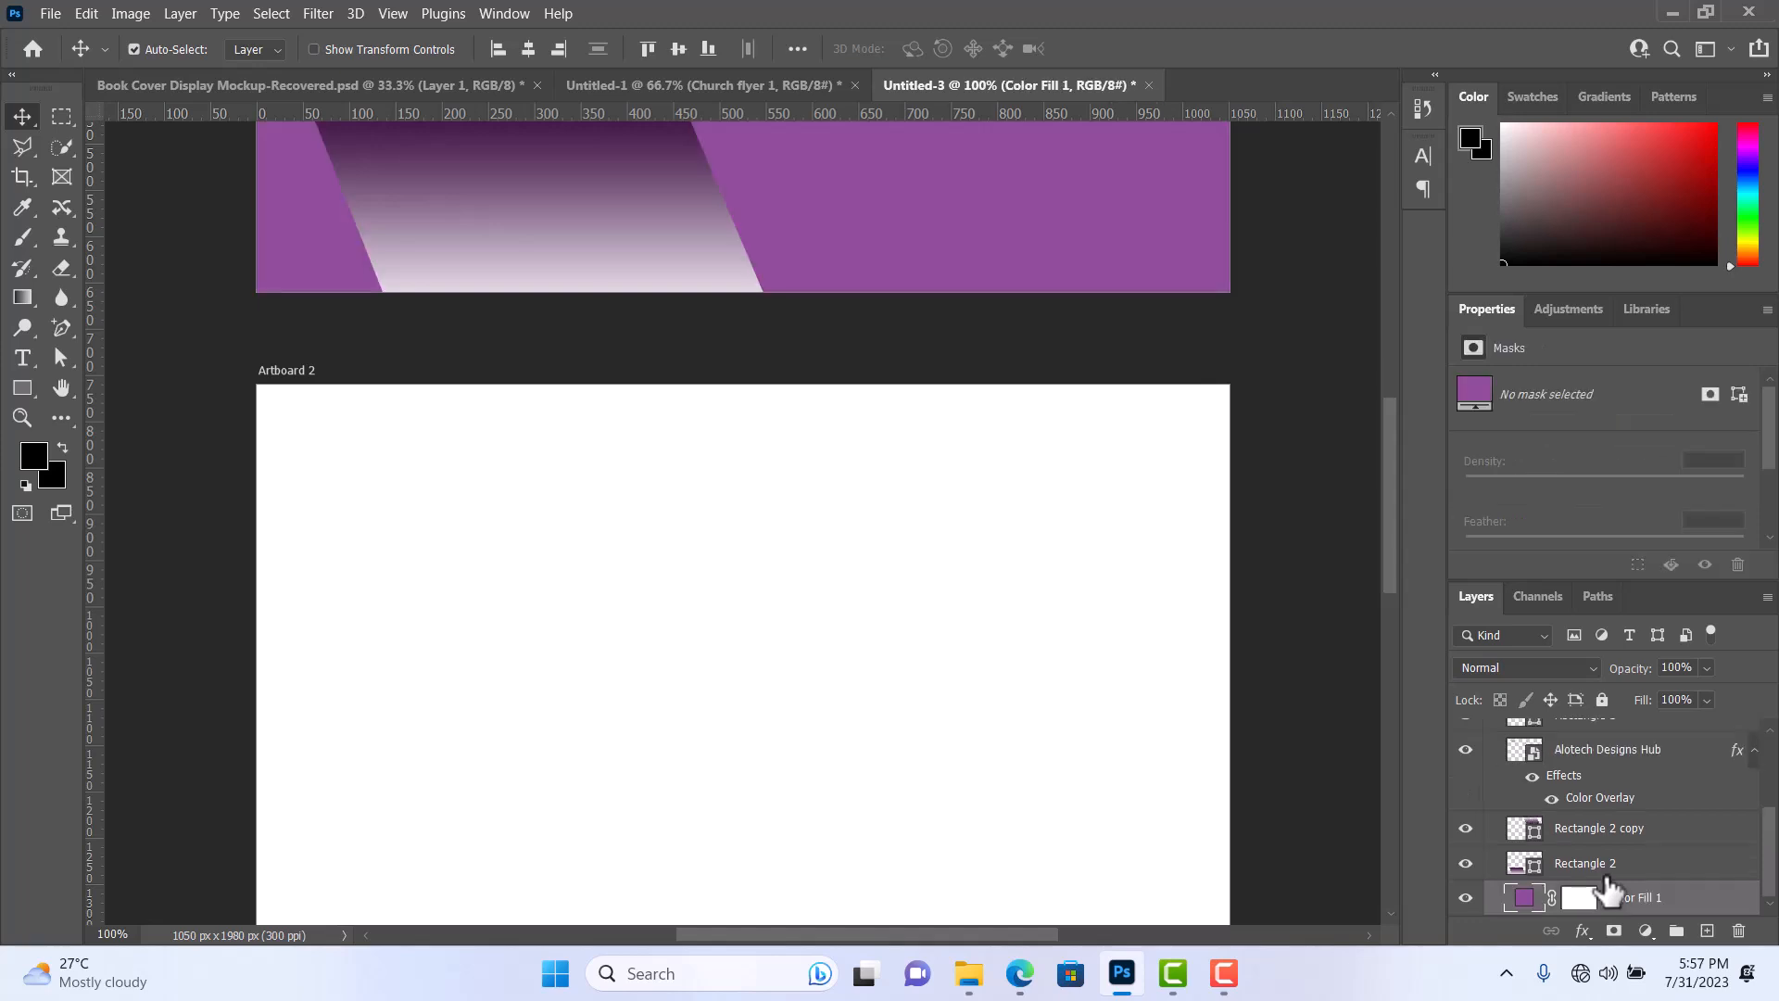
Rename Artboard 1, which holds the finished card design, as FRONT VIEW.
{"action": "scroll", "coordinate": [1032, 514], "scroll_direction": "up", "scroll_amount": 8}
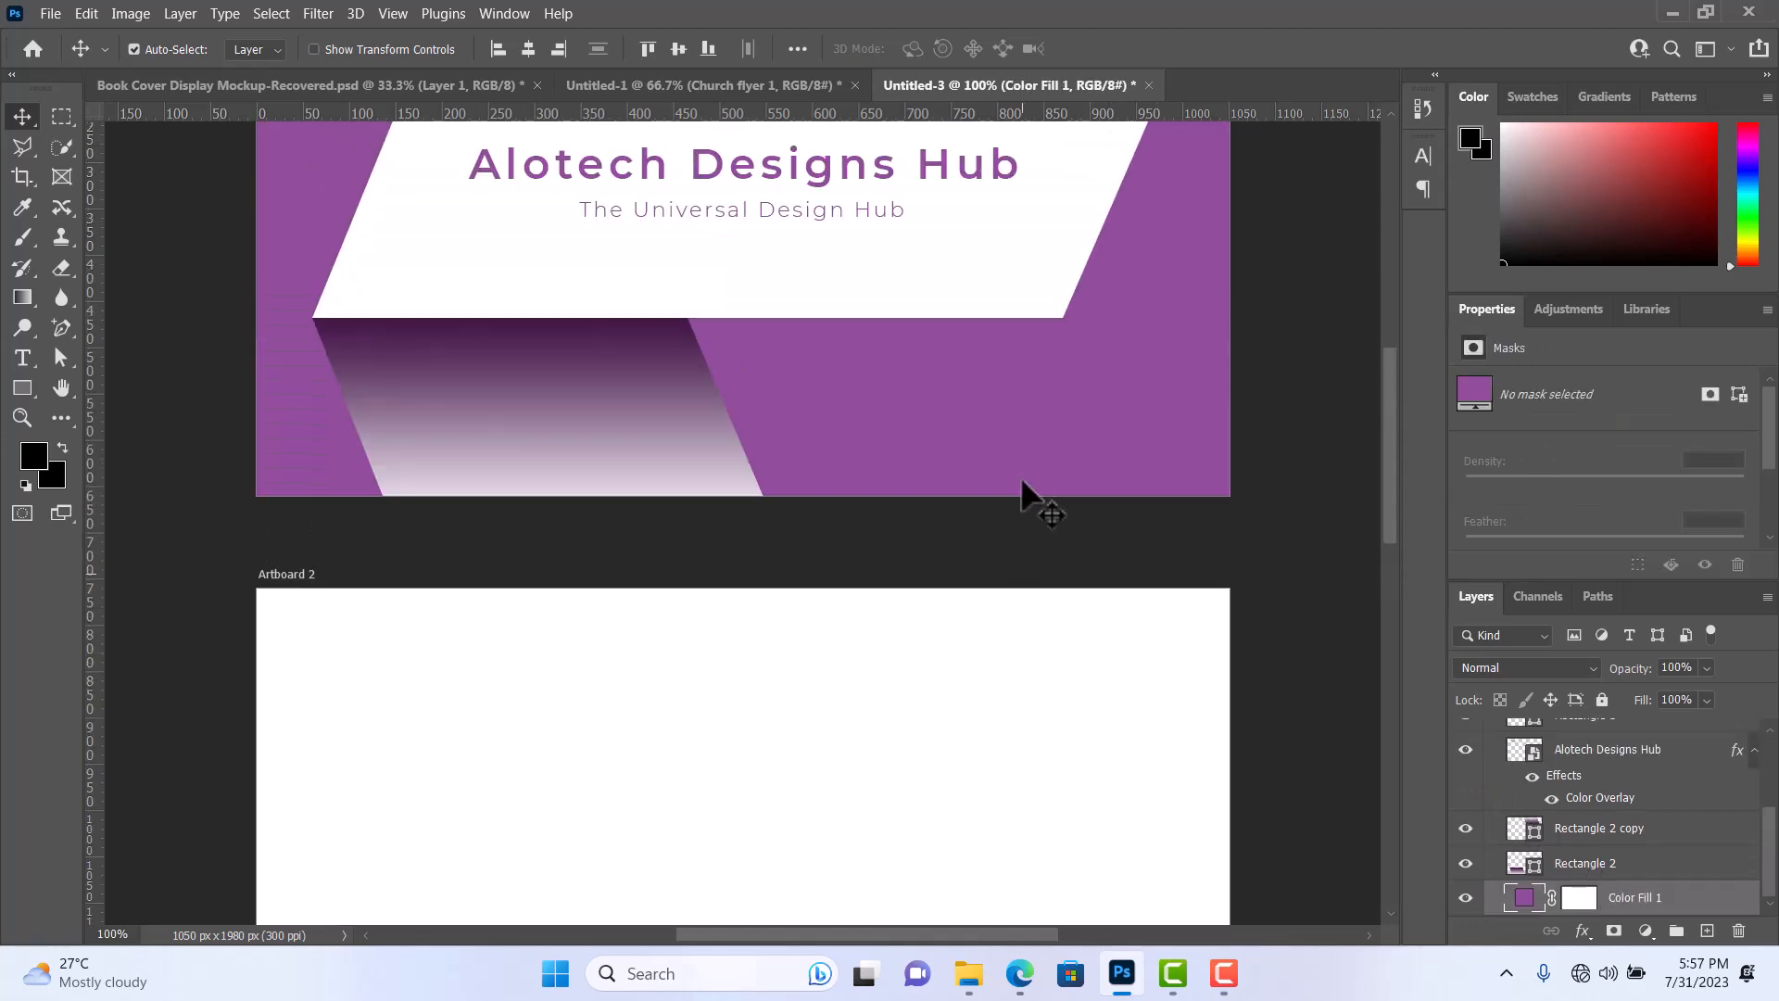
{"action": "scroll", "coordinate": [1017, 468], "scroll_direction": "up", "scroll_amount": 2}
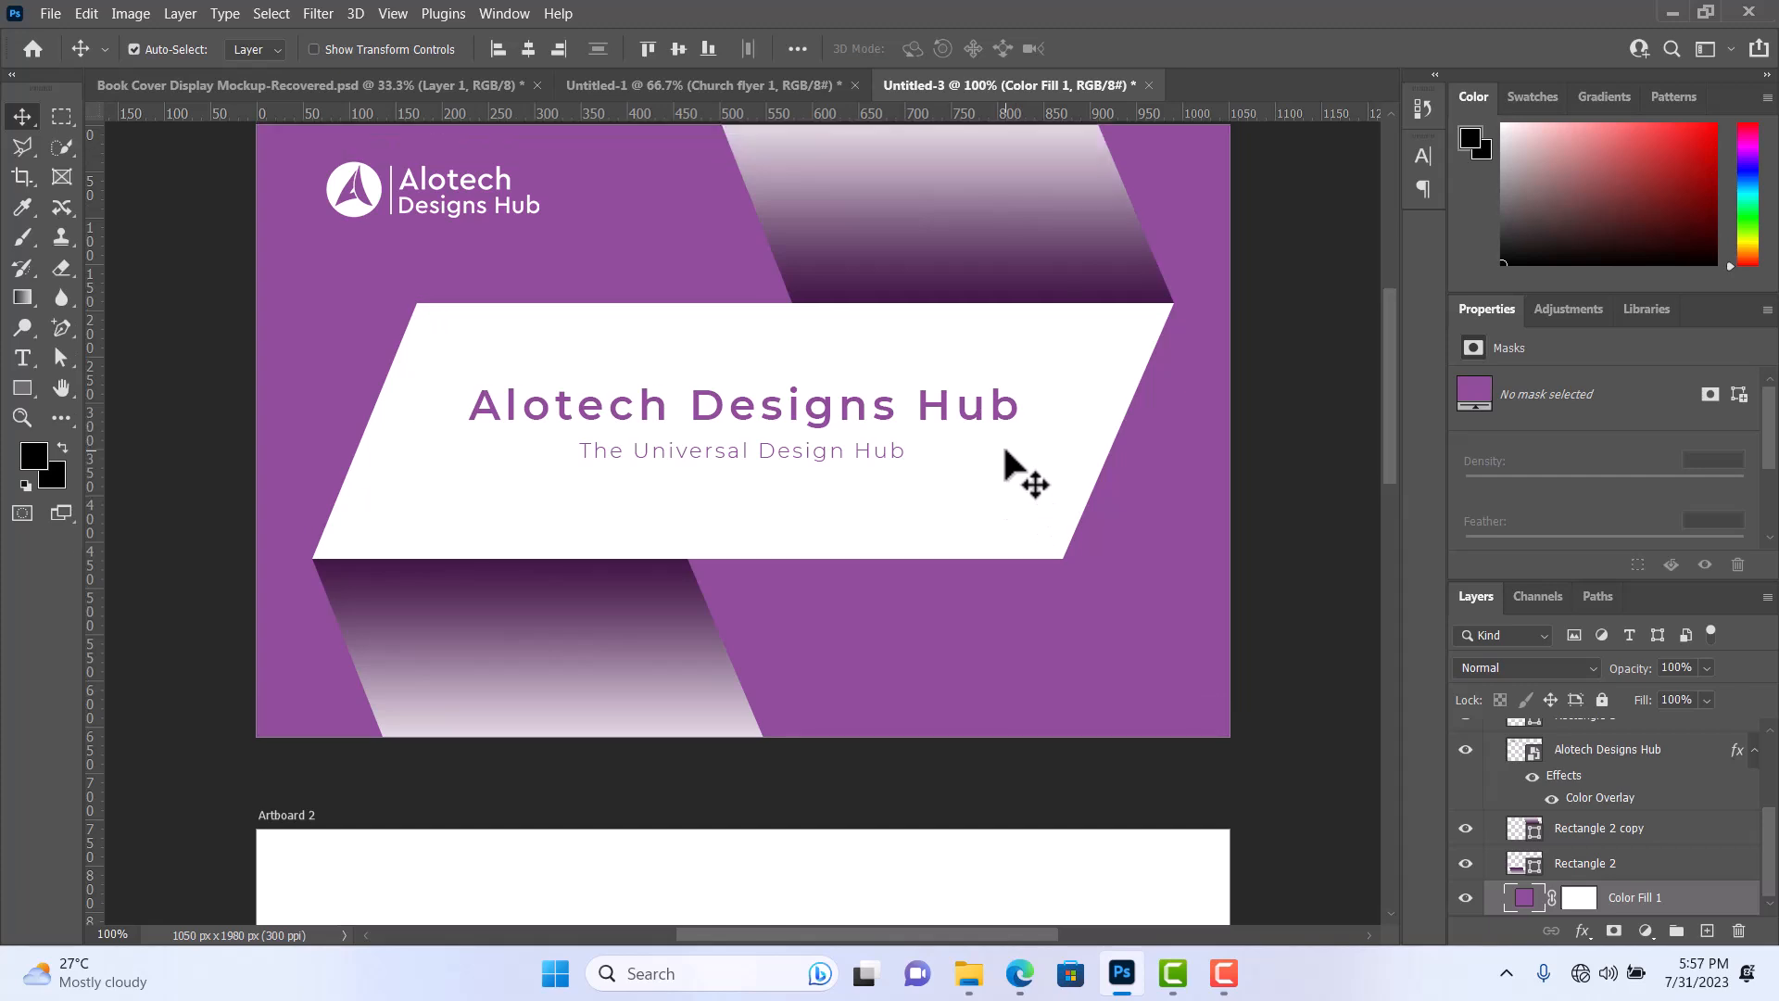
{"action": "scroll", "coordinate": [1024, 473], "scroll_direction": "up", "scroll_amount": 1}
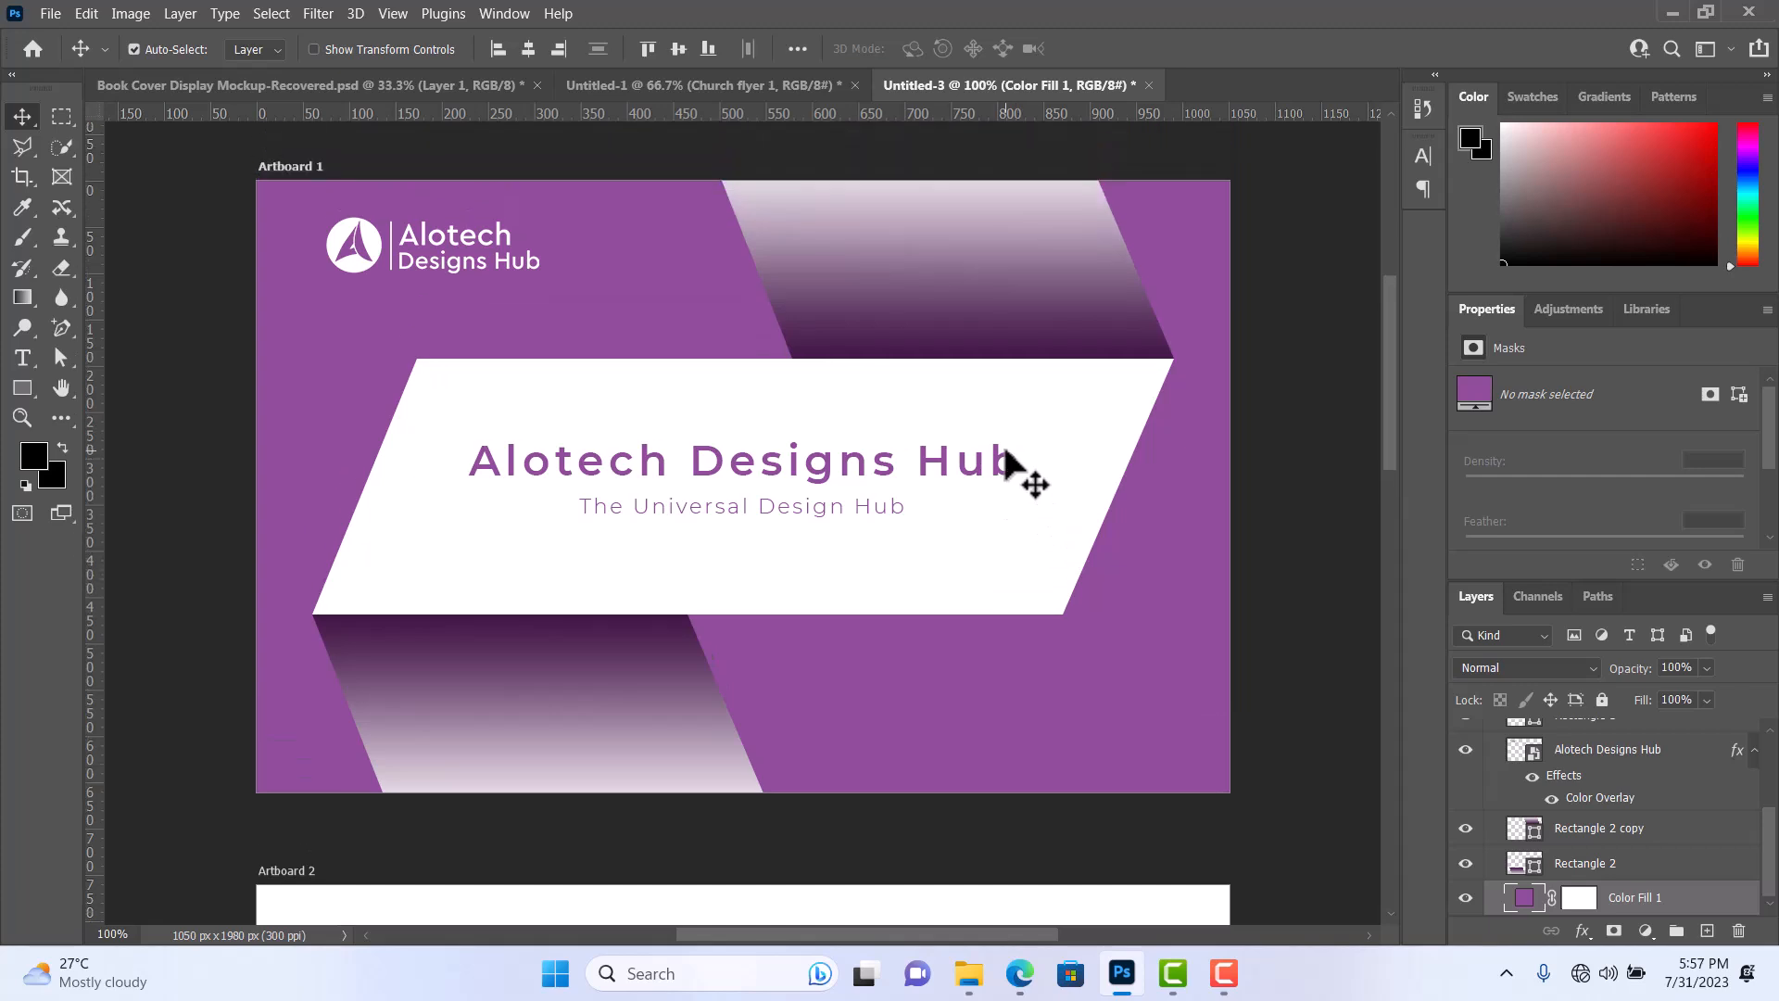
{"action": "scroll", "coordinate": [1005, 454], "scroll_direction": "down", "scroll_amount": 8}
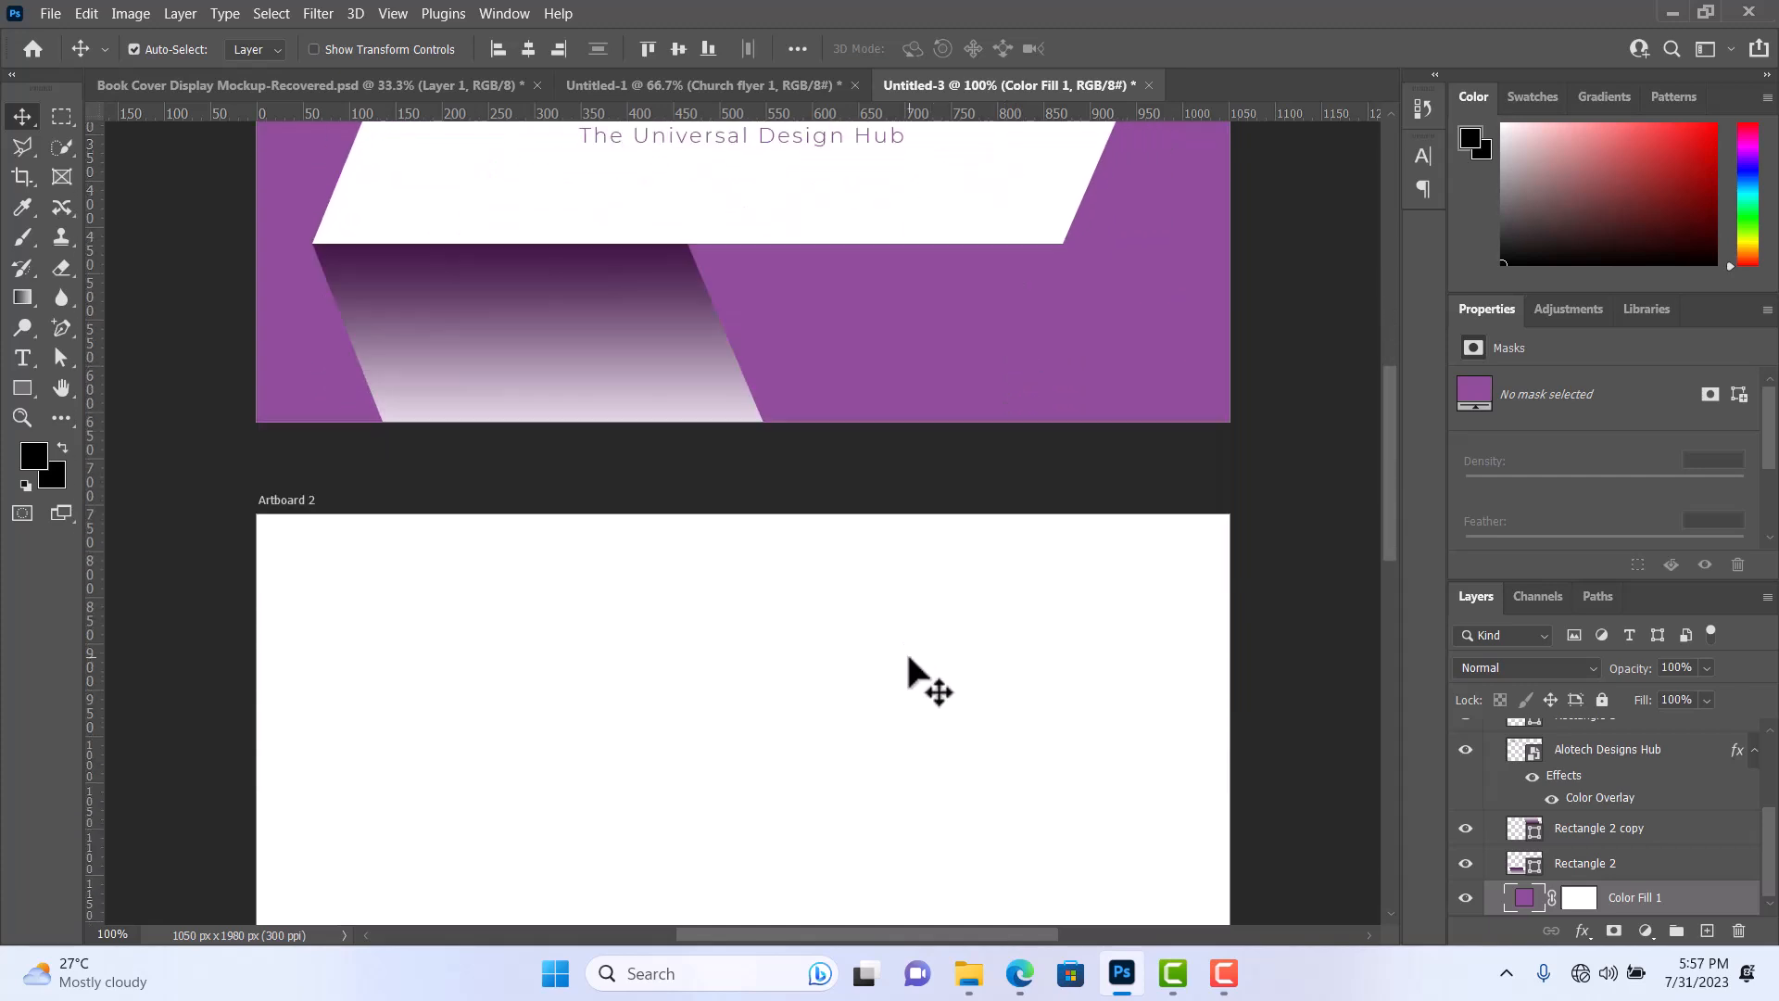
{"action": "scroll", "coordinate": [908, 656], "scroll_direction": "down", "scroll_amount": 5}
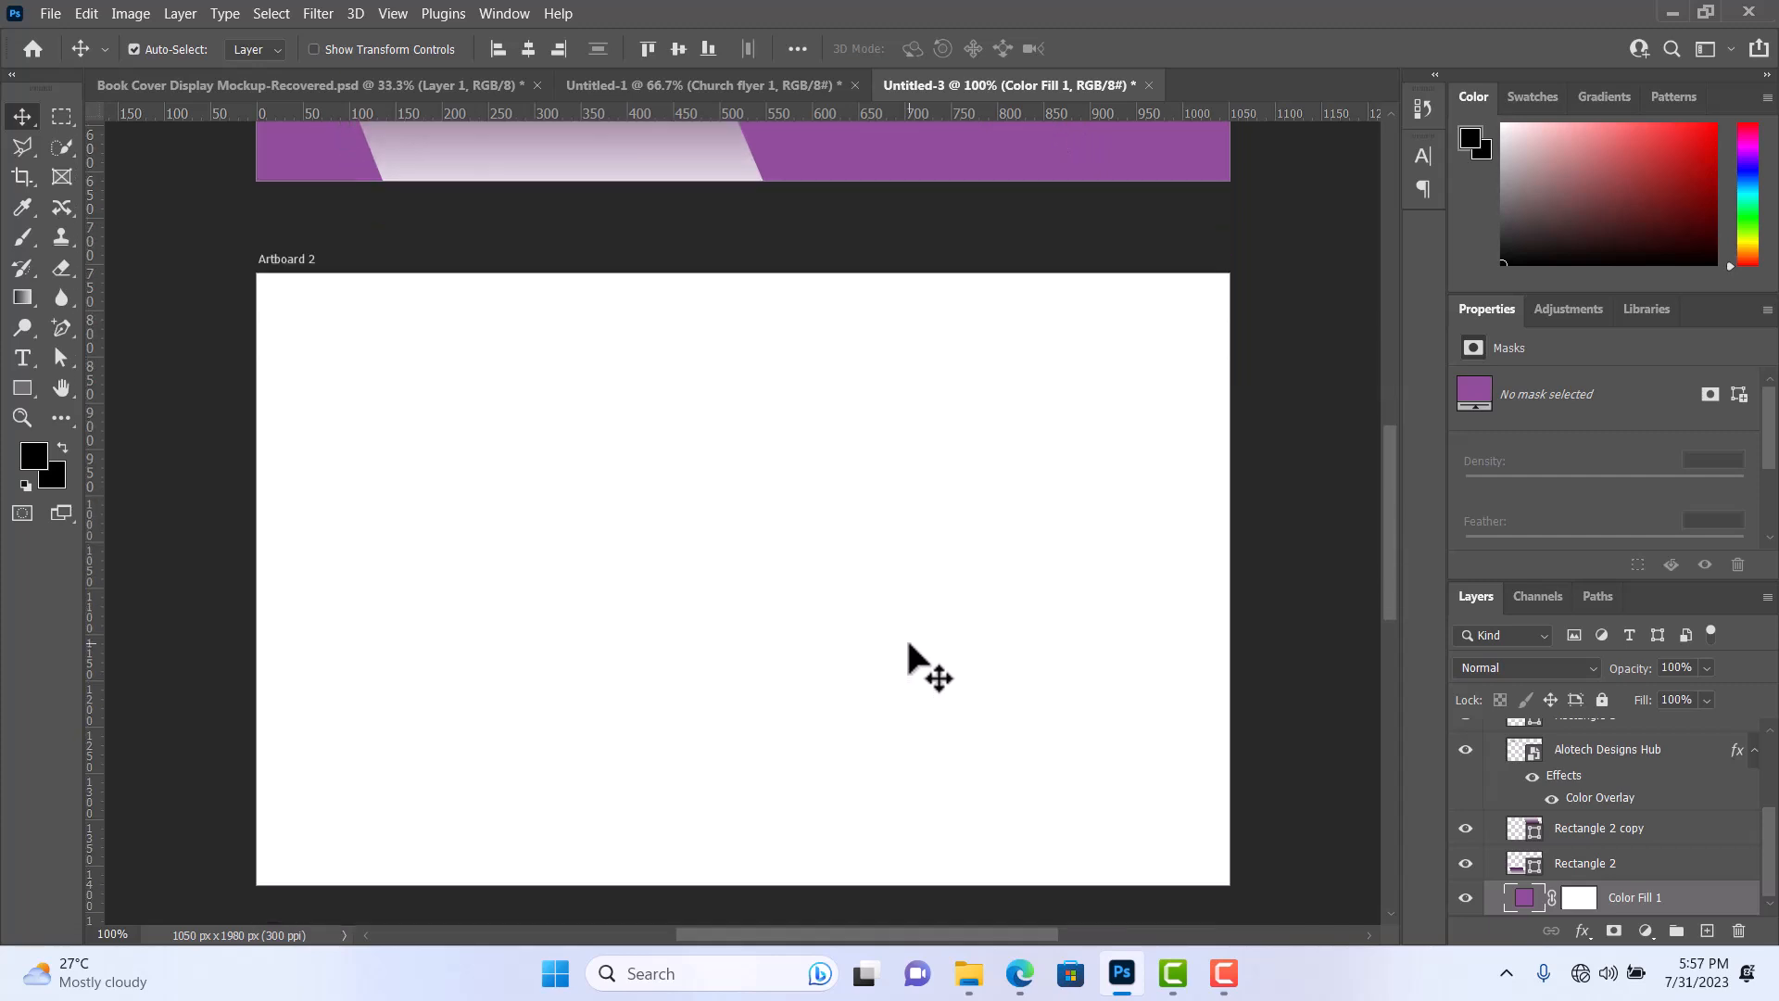
{"action": "scroll", "coordinate": [907, 656], "scroll_direction": "down", "scroll_amount": 1}
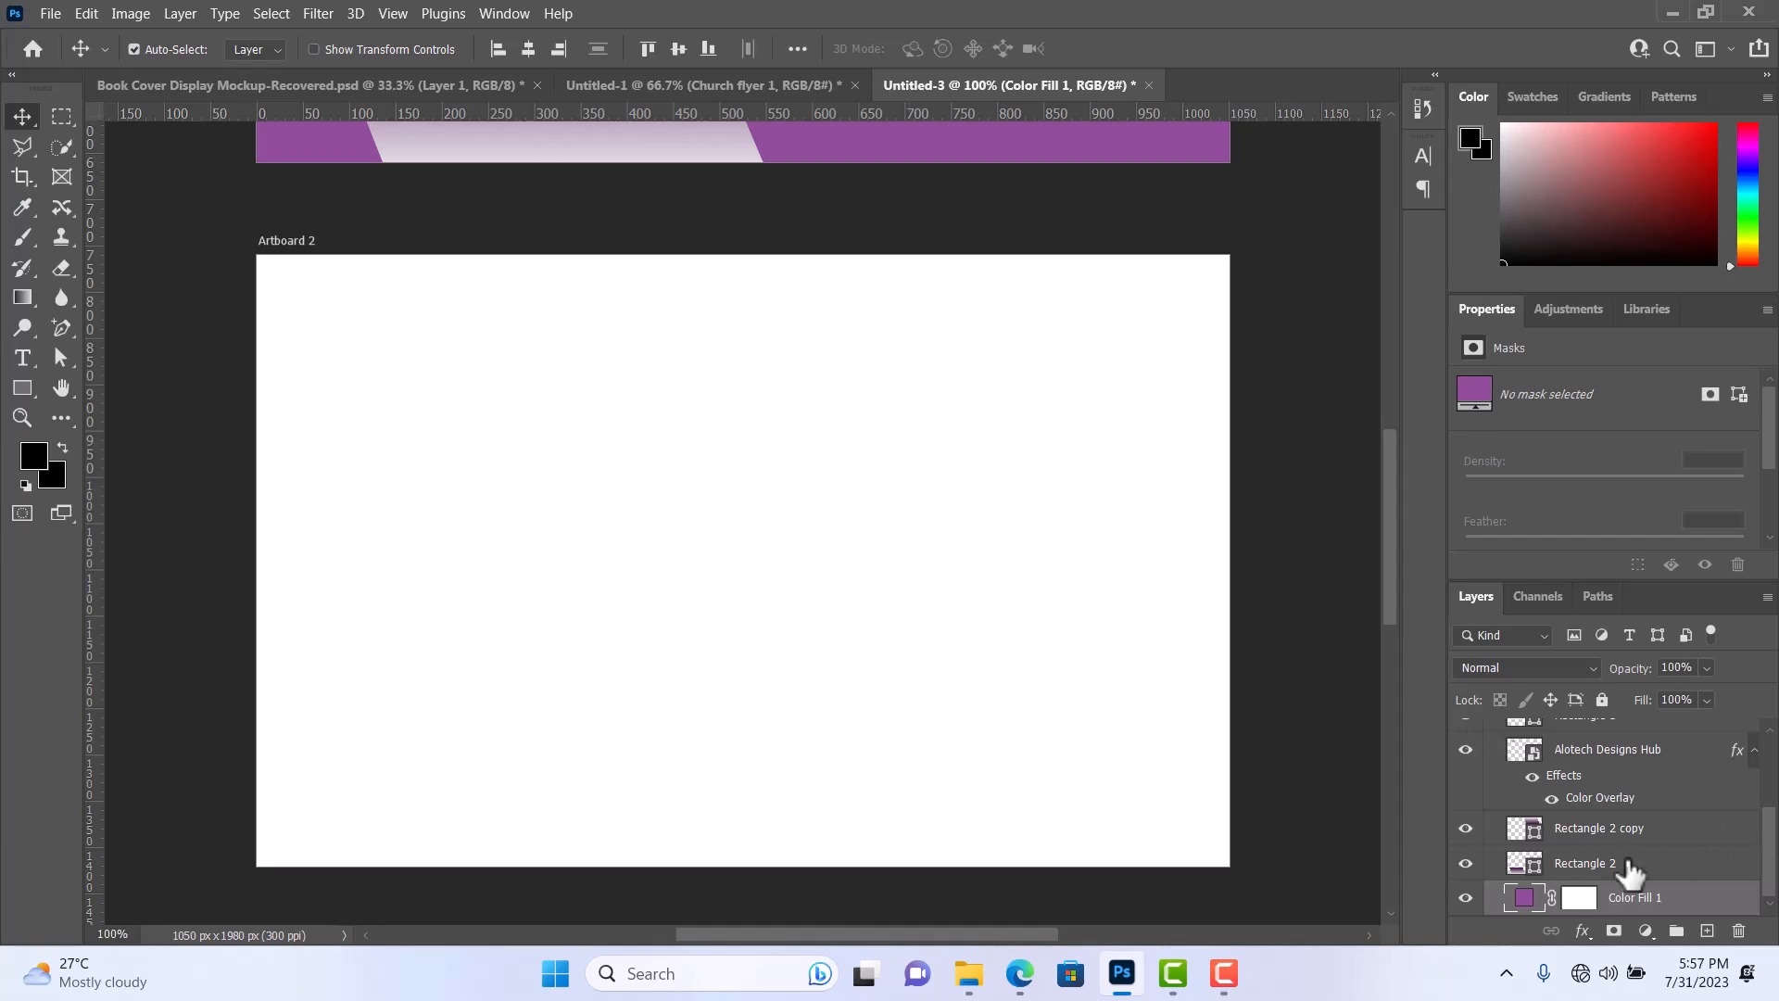
{"action": "scroll", "coordinate": [1621, 866], "scroll_direction": "up", "scroll_amount": 3}
{"action": "scroll", "coordinate": [1617, 861], "scroll_direction": "up", "scroll_amount": 2}
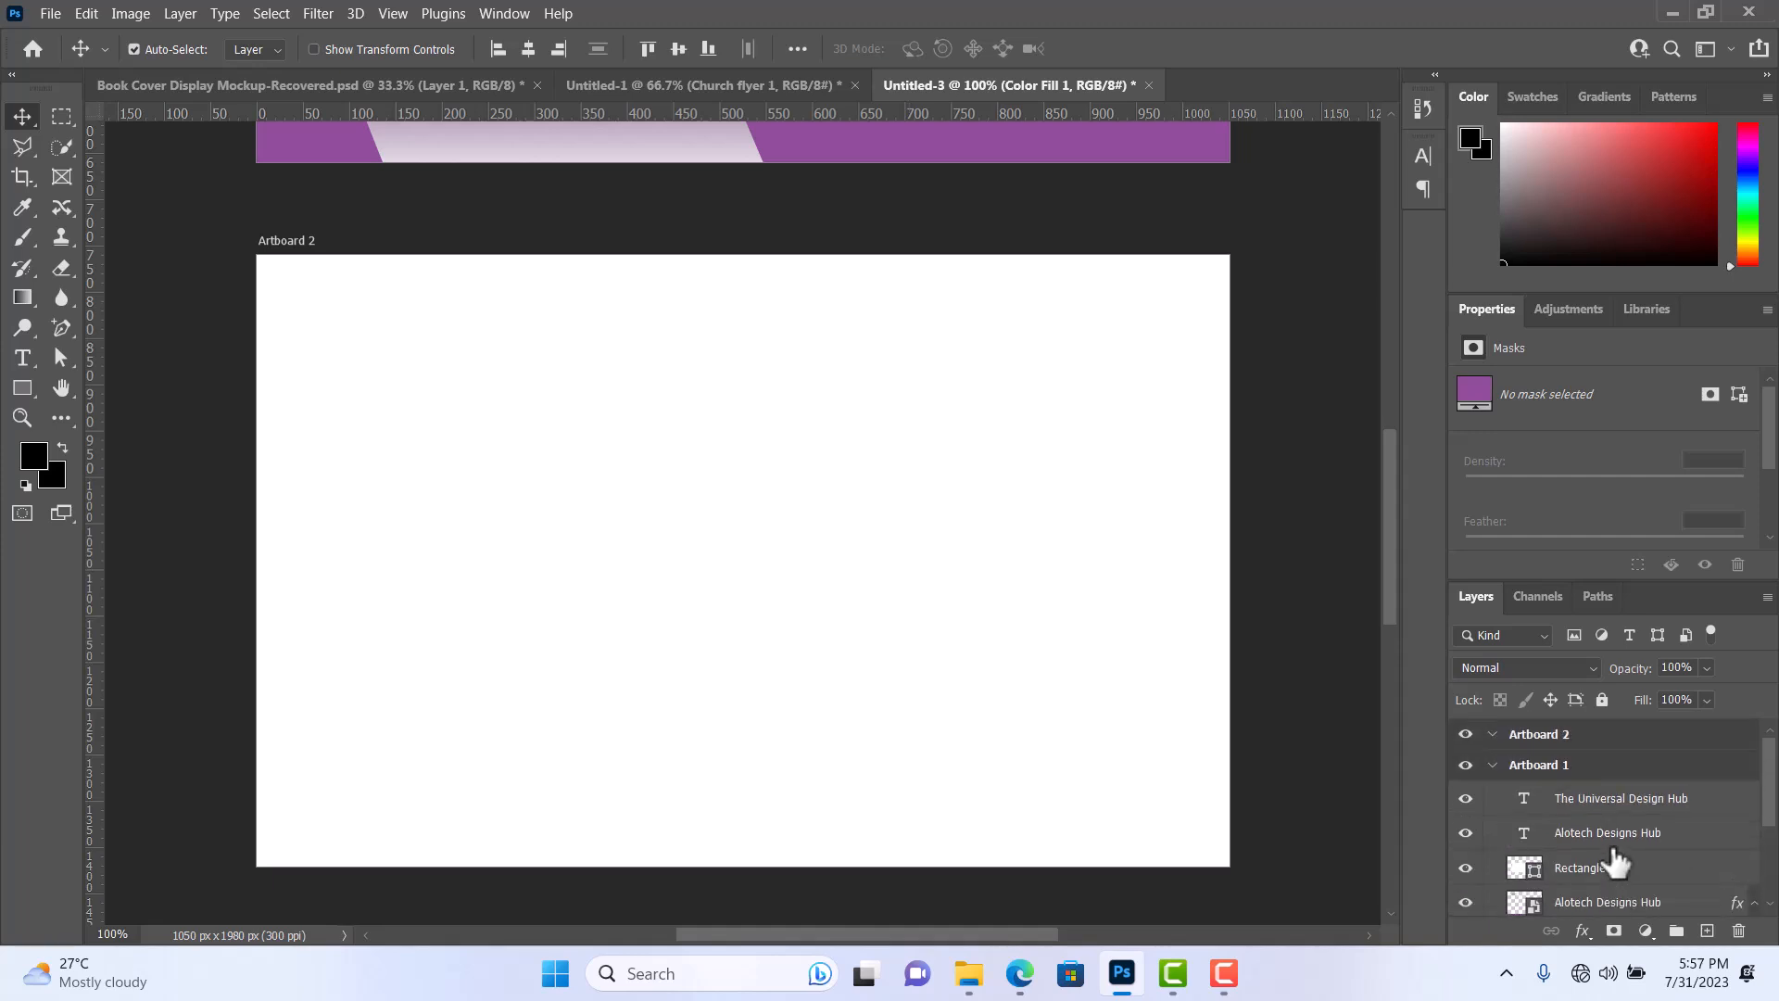
{"action": "left_click", "coordinate": [1534, 772]}
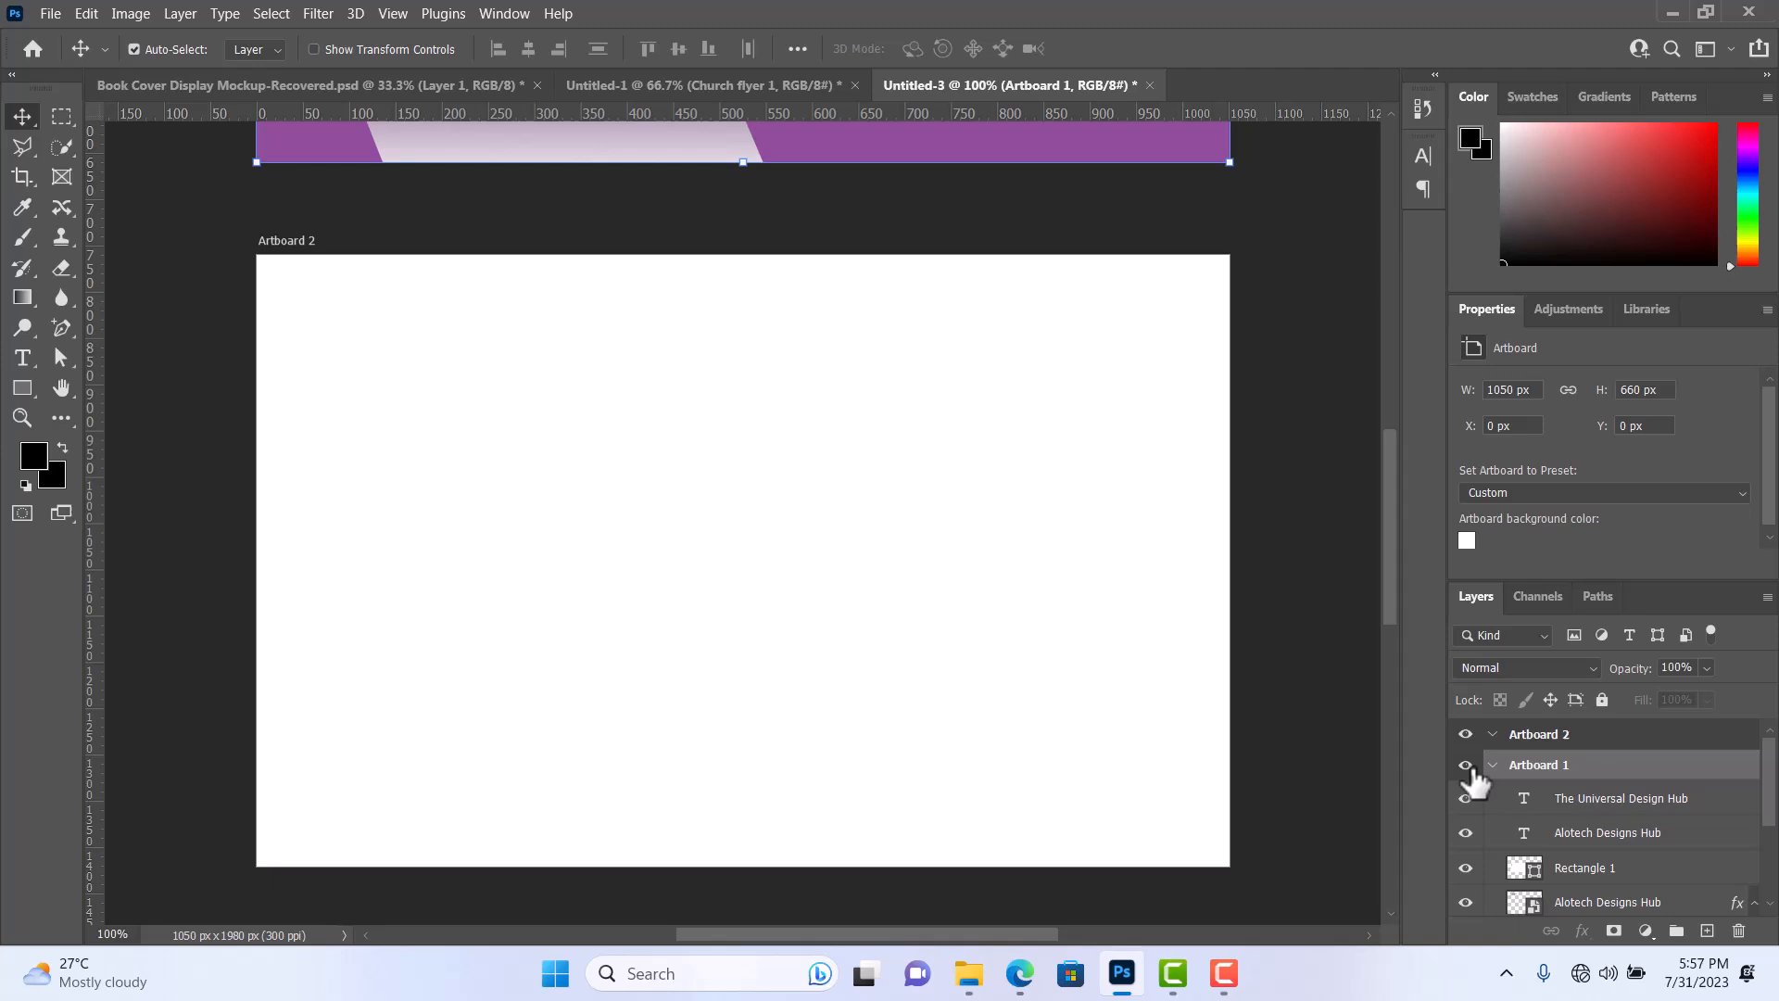
{"action": "double_click", "coordinate": [1528, 768]}
{"action": "key", "text": "Return"}
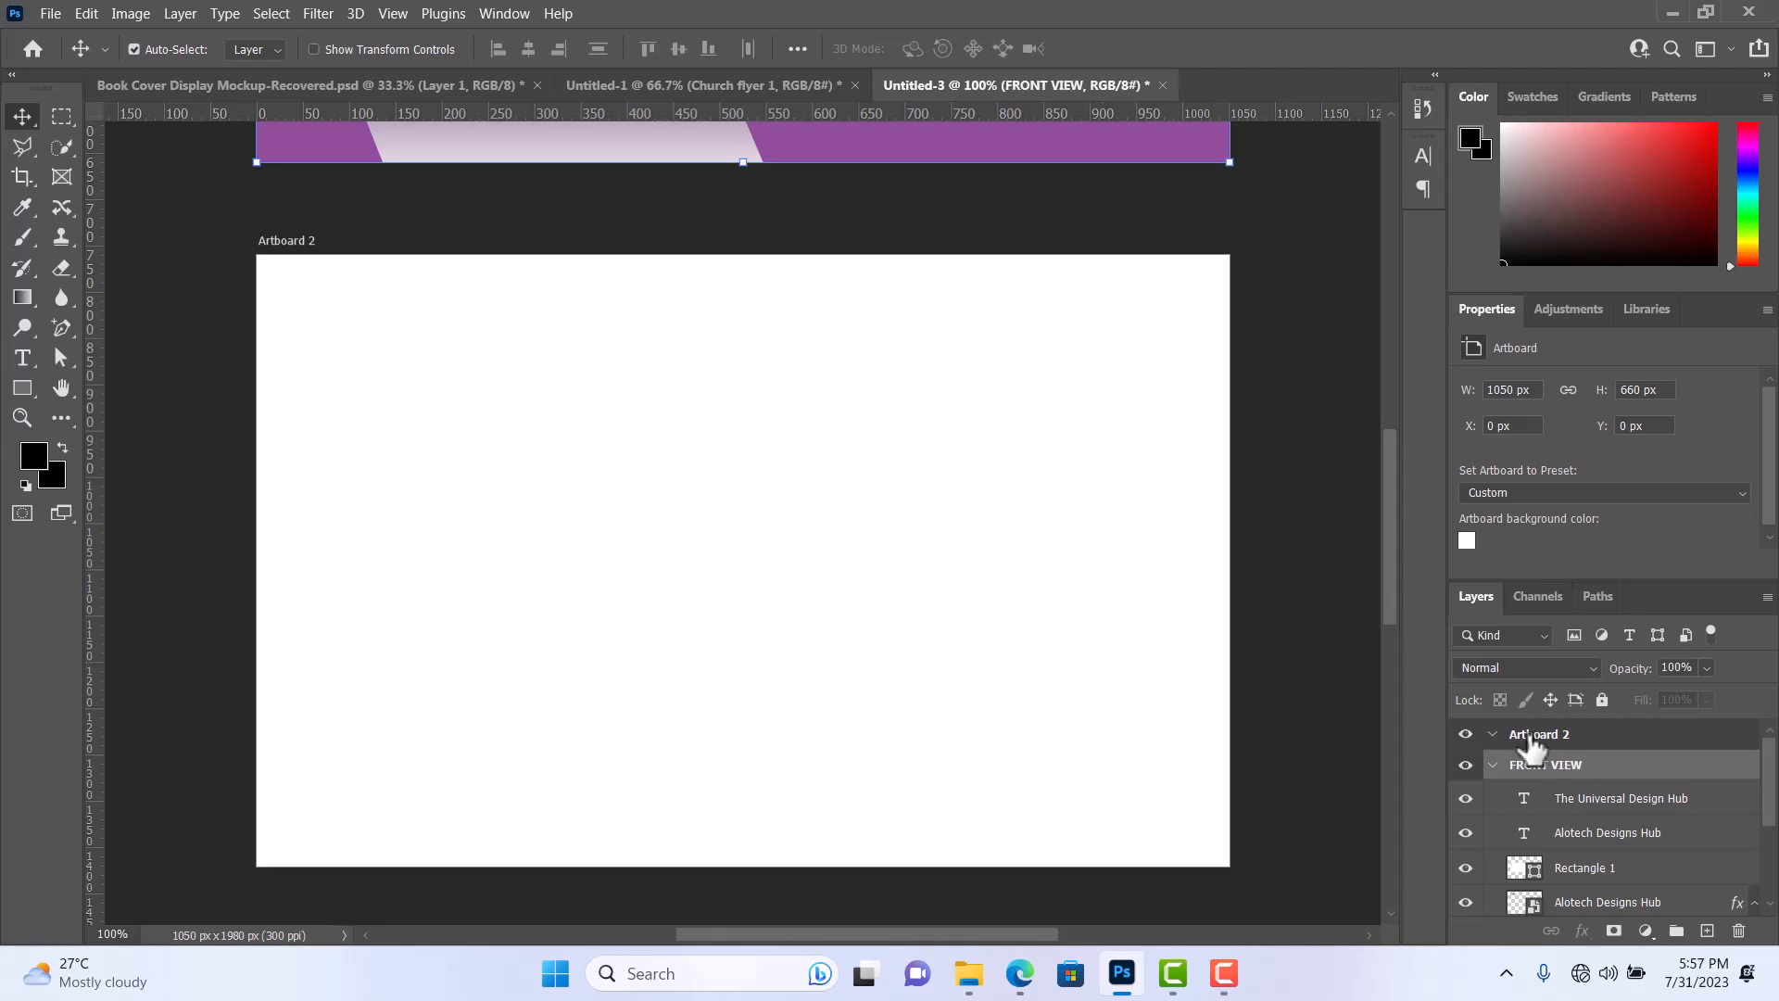
Rename Artboard 2 as BACK VIEW and collapse the layer contents of both artboards.
{"action": "double_click", "coordinate": [1531, 734]}
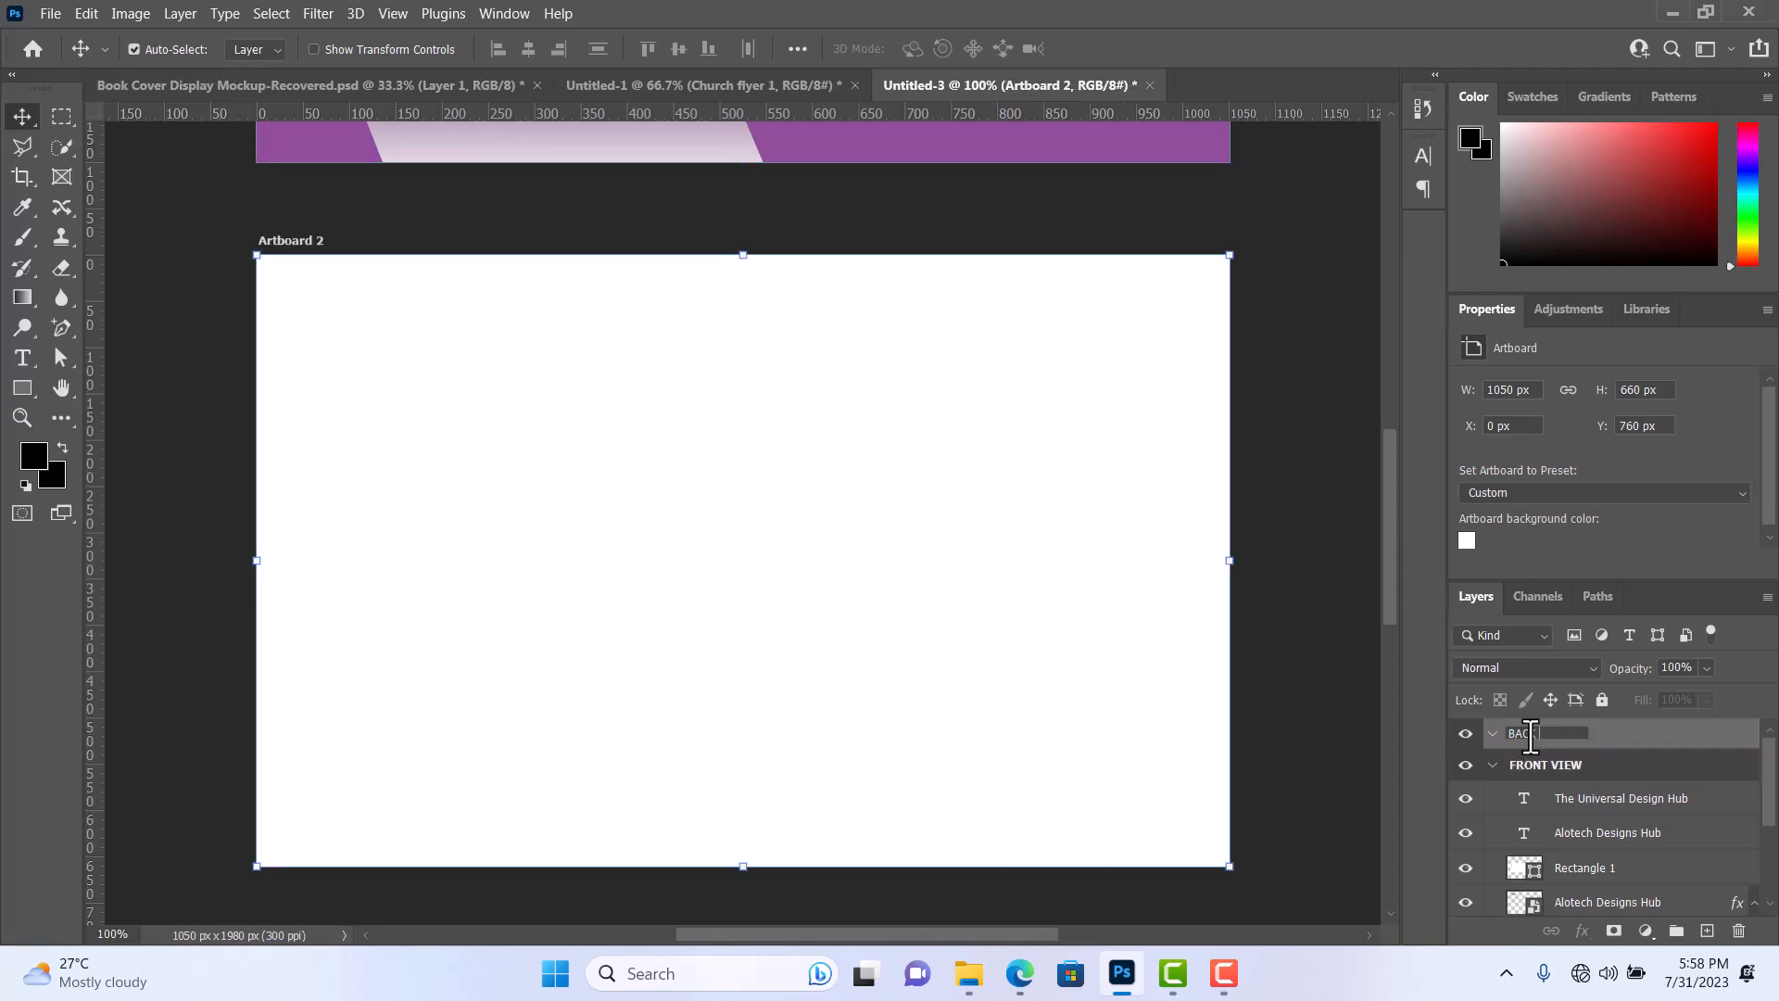
{"action": "type", "text": "BACK VIEW"}
{"action": "key", "text": "Return"}
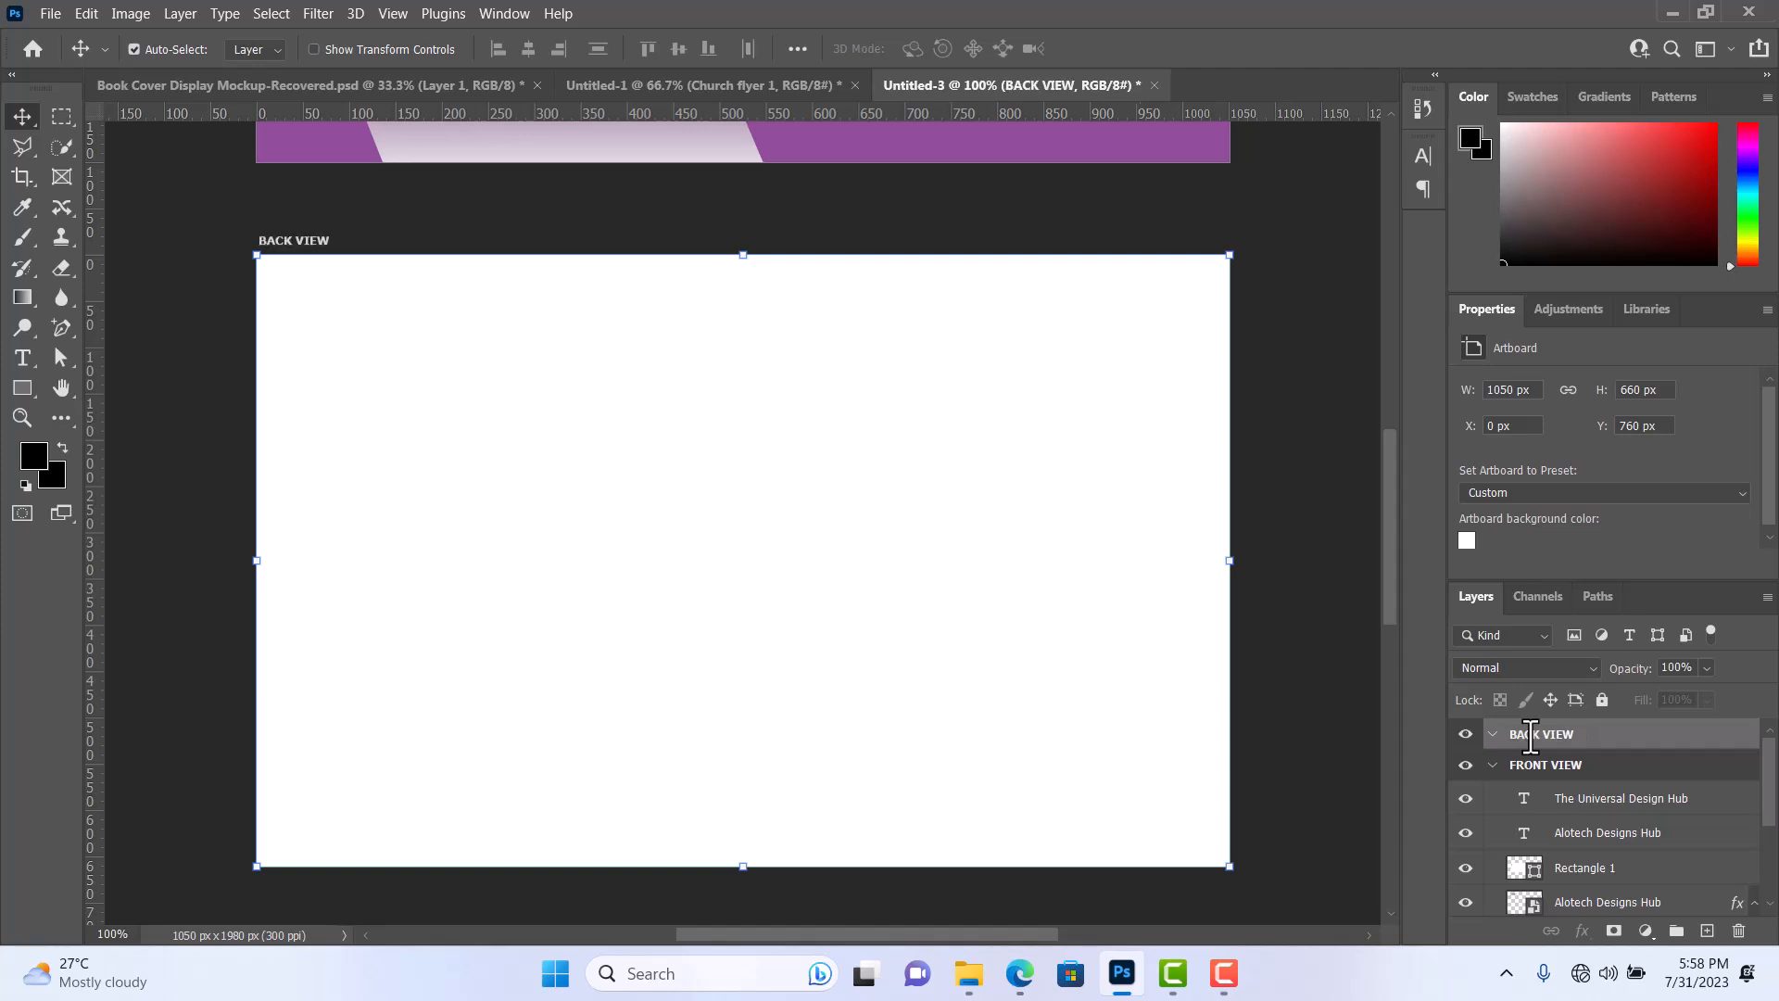
{"action": "left_click", "coordinate": [1492, 764]}
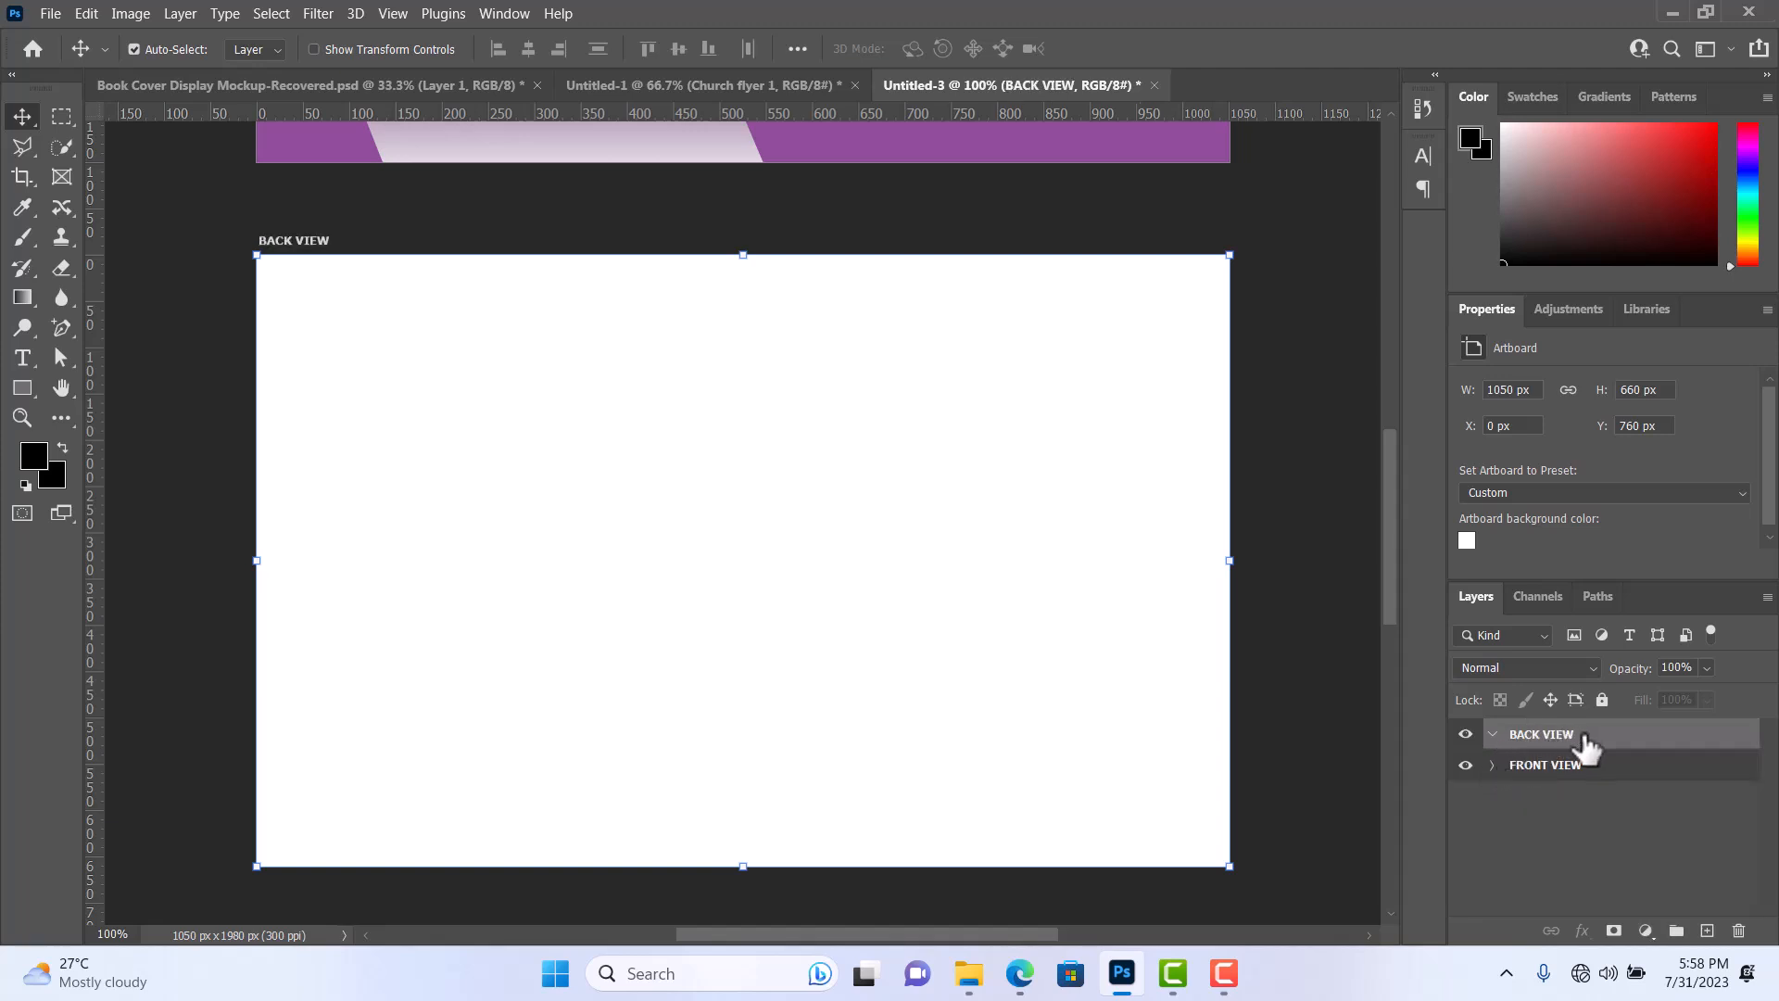
{"action": "left_click", "coordinate": [1492, 734]}
Draw a rectangle of about 958 × 355 px across the middle of the BACK VIEW artboard, reaching its right edge.
{"action": "scroll", "coordinate": [863, 611], "scroll_direction": "up", "scroll_amount": 2}
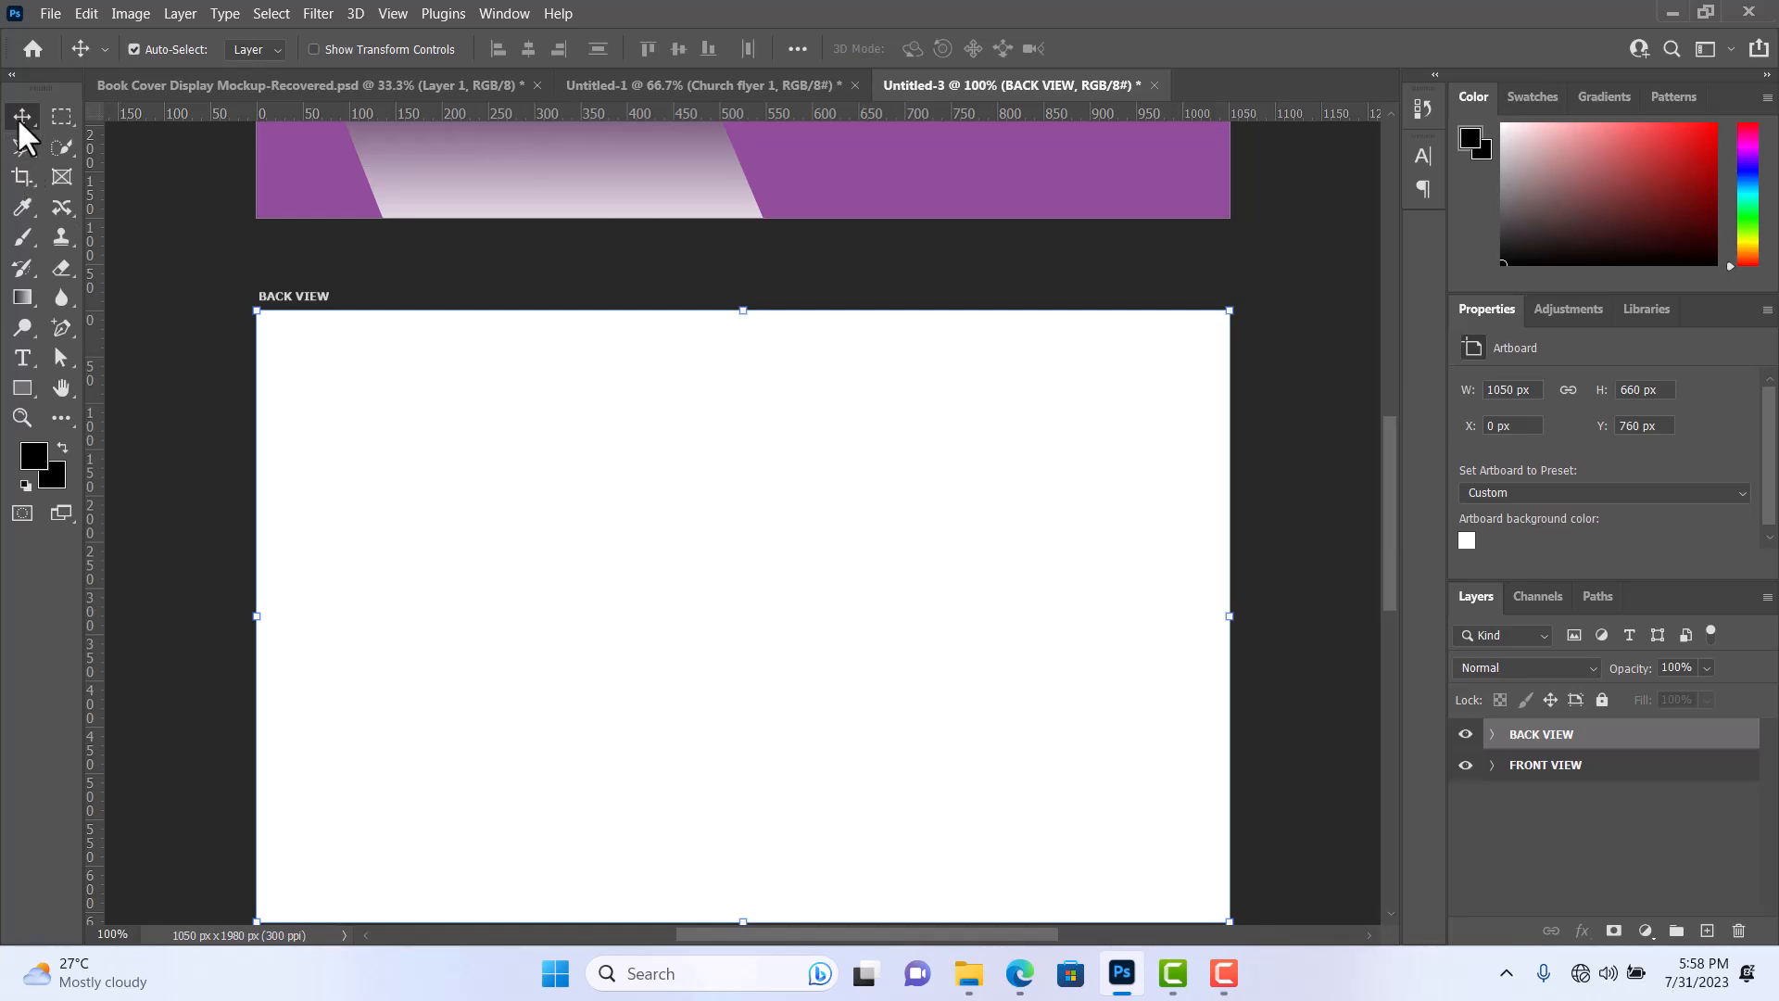
{"action": "left_click", "coordinate": [20, 393]}
{"action": "left_click", "coordinate": [92, 398]}
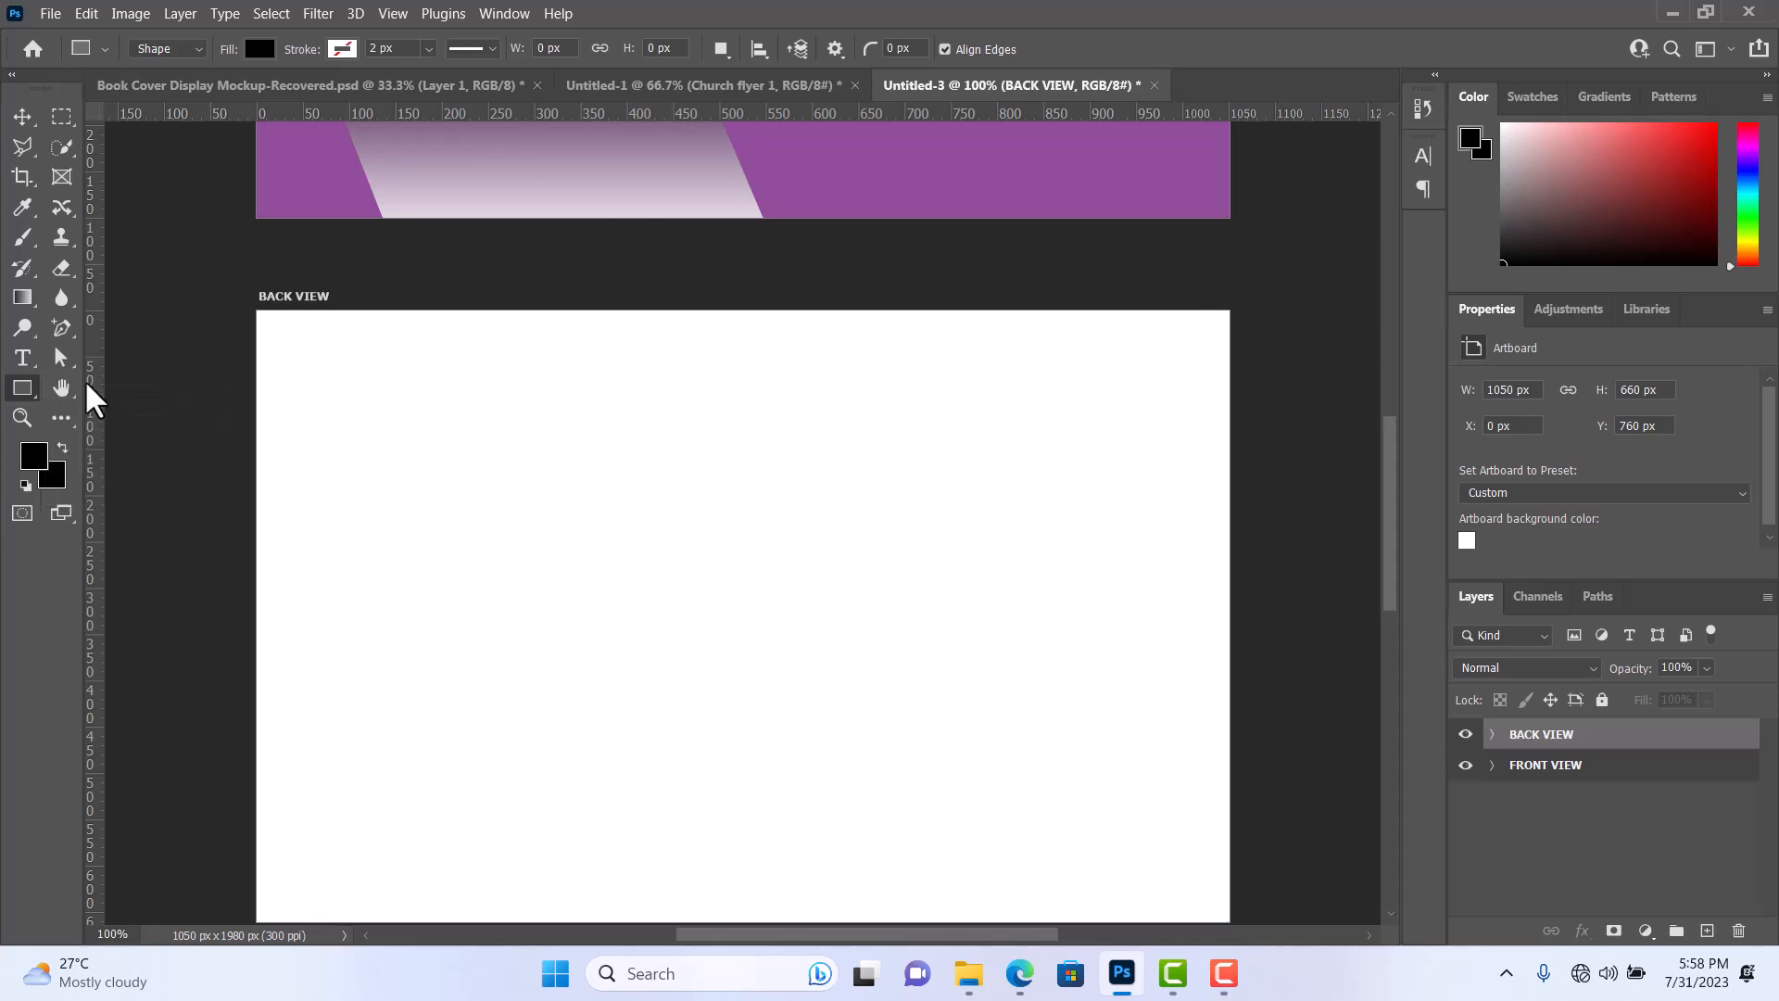
{"action": "scroll", "coordinate": [371, 593], "scroll_direction": "down", "scroll_amount": 1}
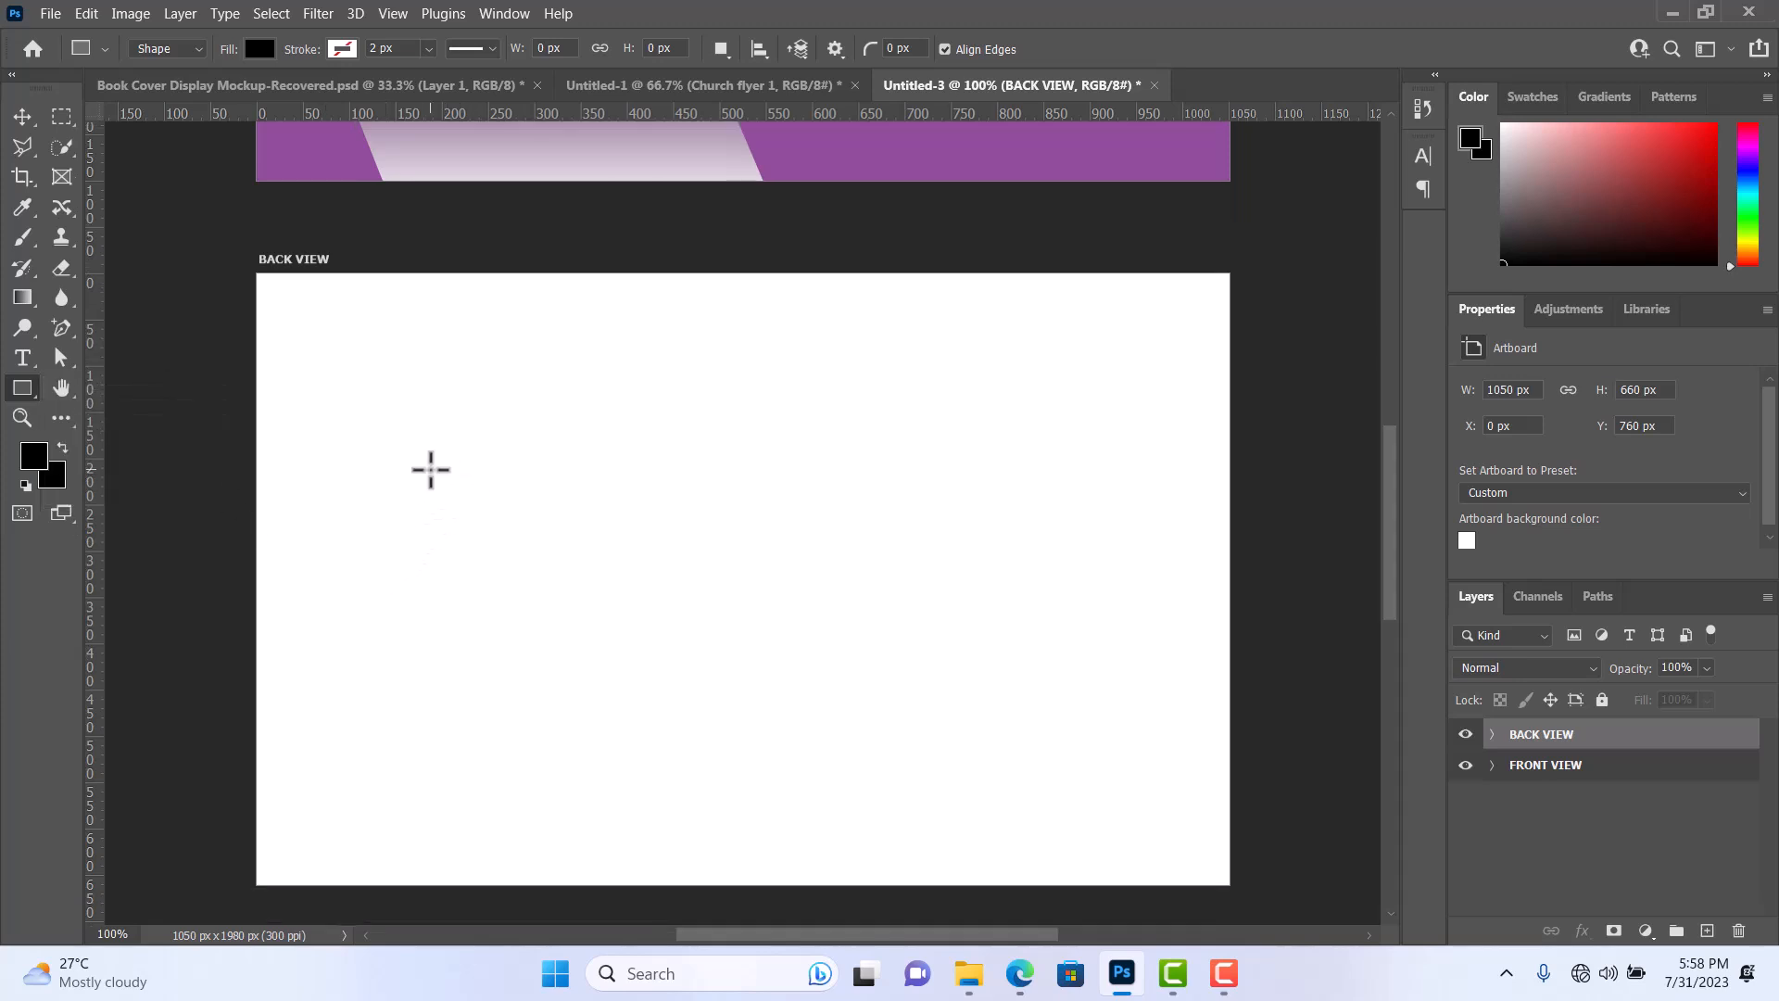
{"action": "mouse_move", "coordinate": [345, 453]}
{"action": "left_mouse_down"}
{"action": "mouse_move", "coordinate": [349, 639]}
{"action": "mouse_move", "coordinate": [448, 703]}
{"action": "mouse_move", "coordinate": [639, 774]}
{"action": "mouse_move", "coordinate": [824, 799]}
{"action": "mouse_move", "coordinate": [1127, 744]}
{"action": "mouse_move", "coordinate": [1192, 751]}
{"action": "mouse_move", "coordinate": [1231, 779]}
{"action": "left_mouse_up"}
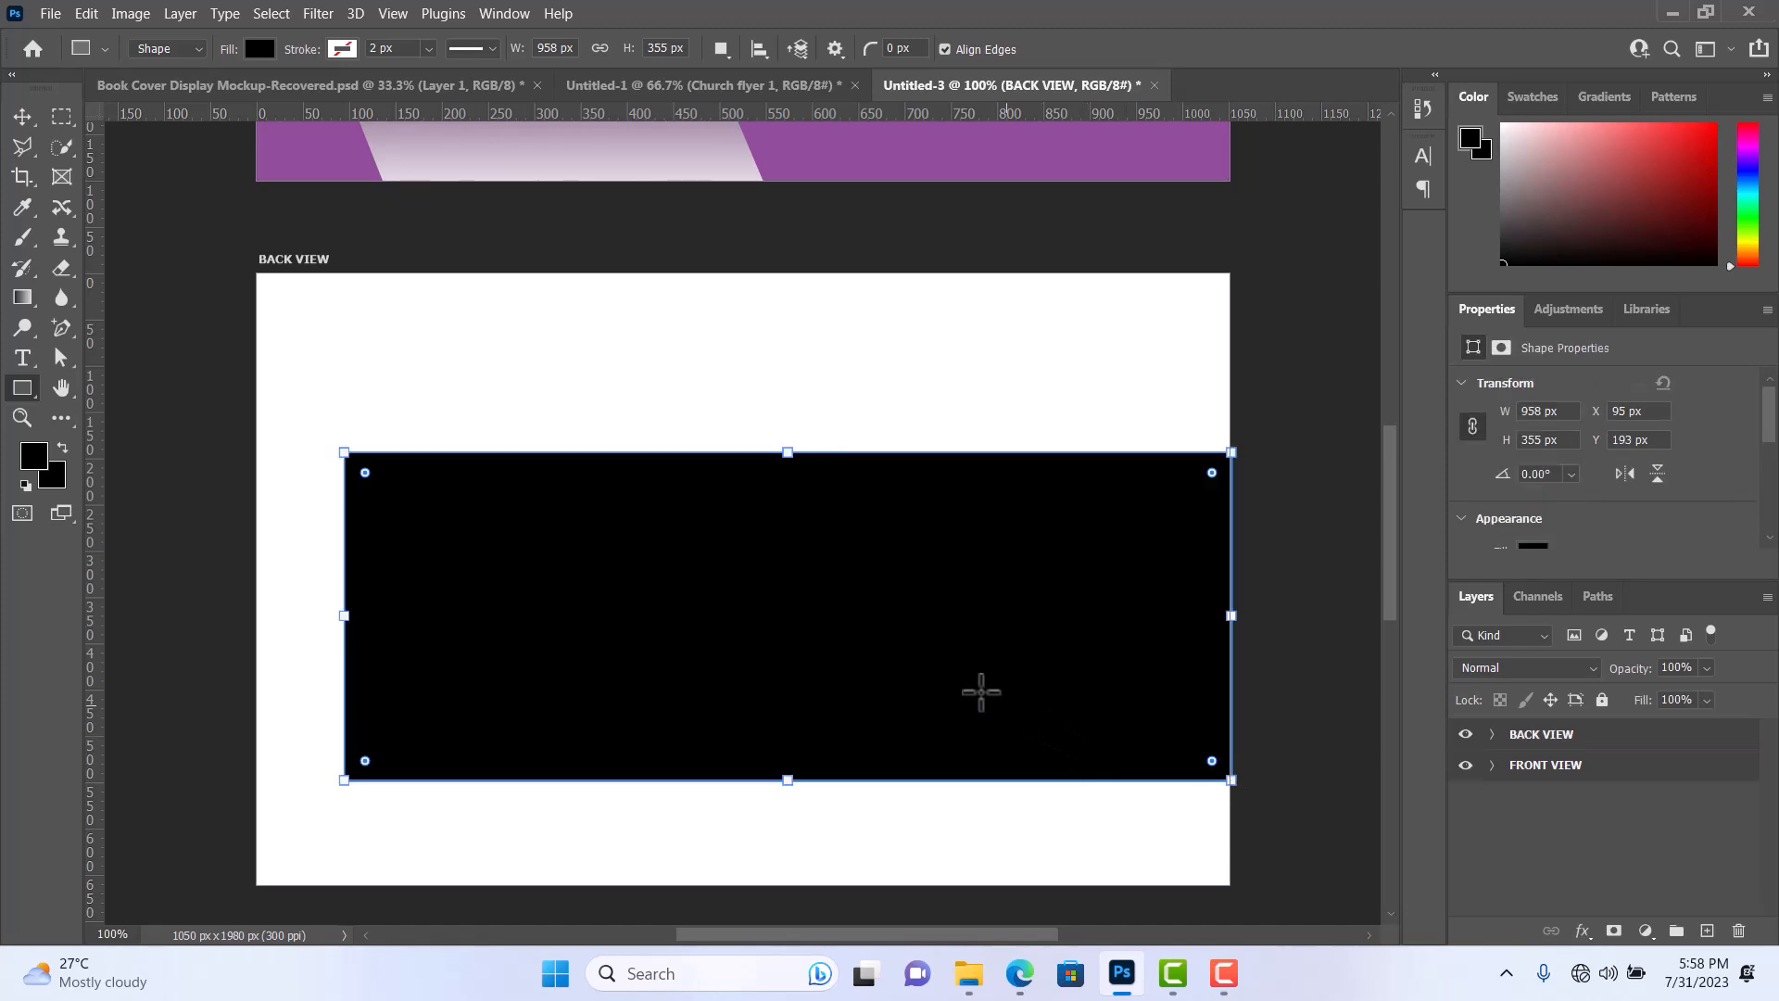
Fill the rectangle with the recently used purple and move it straight up to a Y position of about 153 px.
{"action": "scroll", "coordinate": [981, 692], "scroll_direction": "up", "scroll_amount": 3}
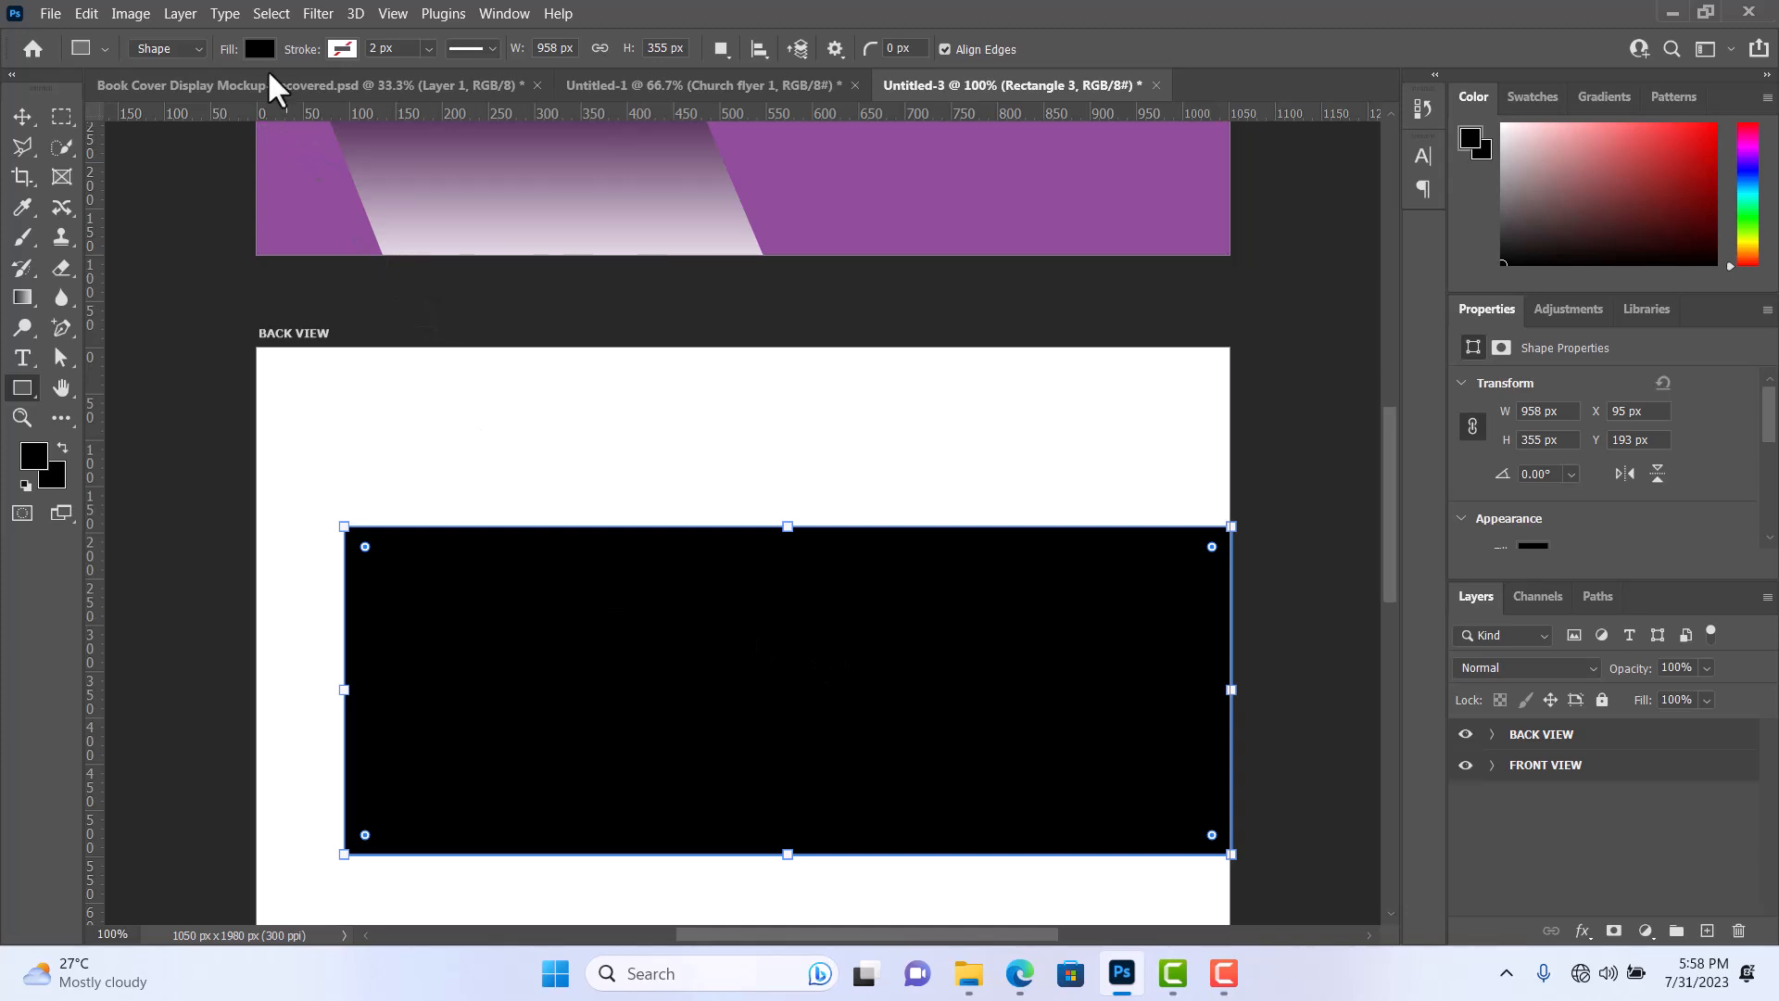
{"action": "left_click", "coordinate": [260, 48]}
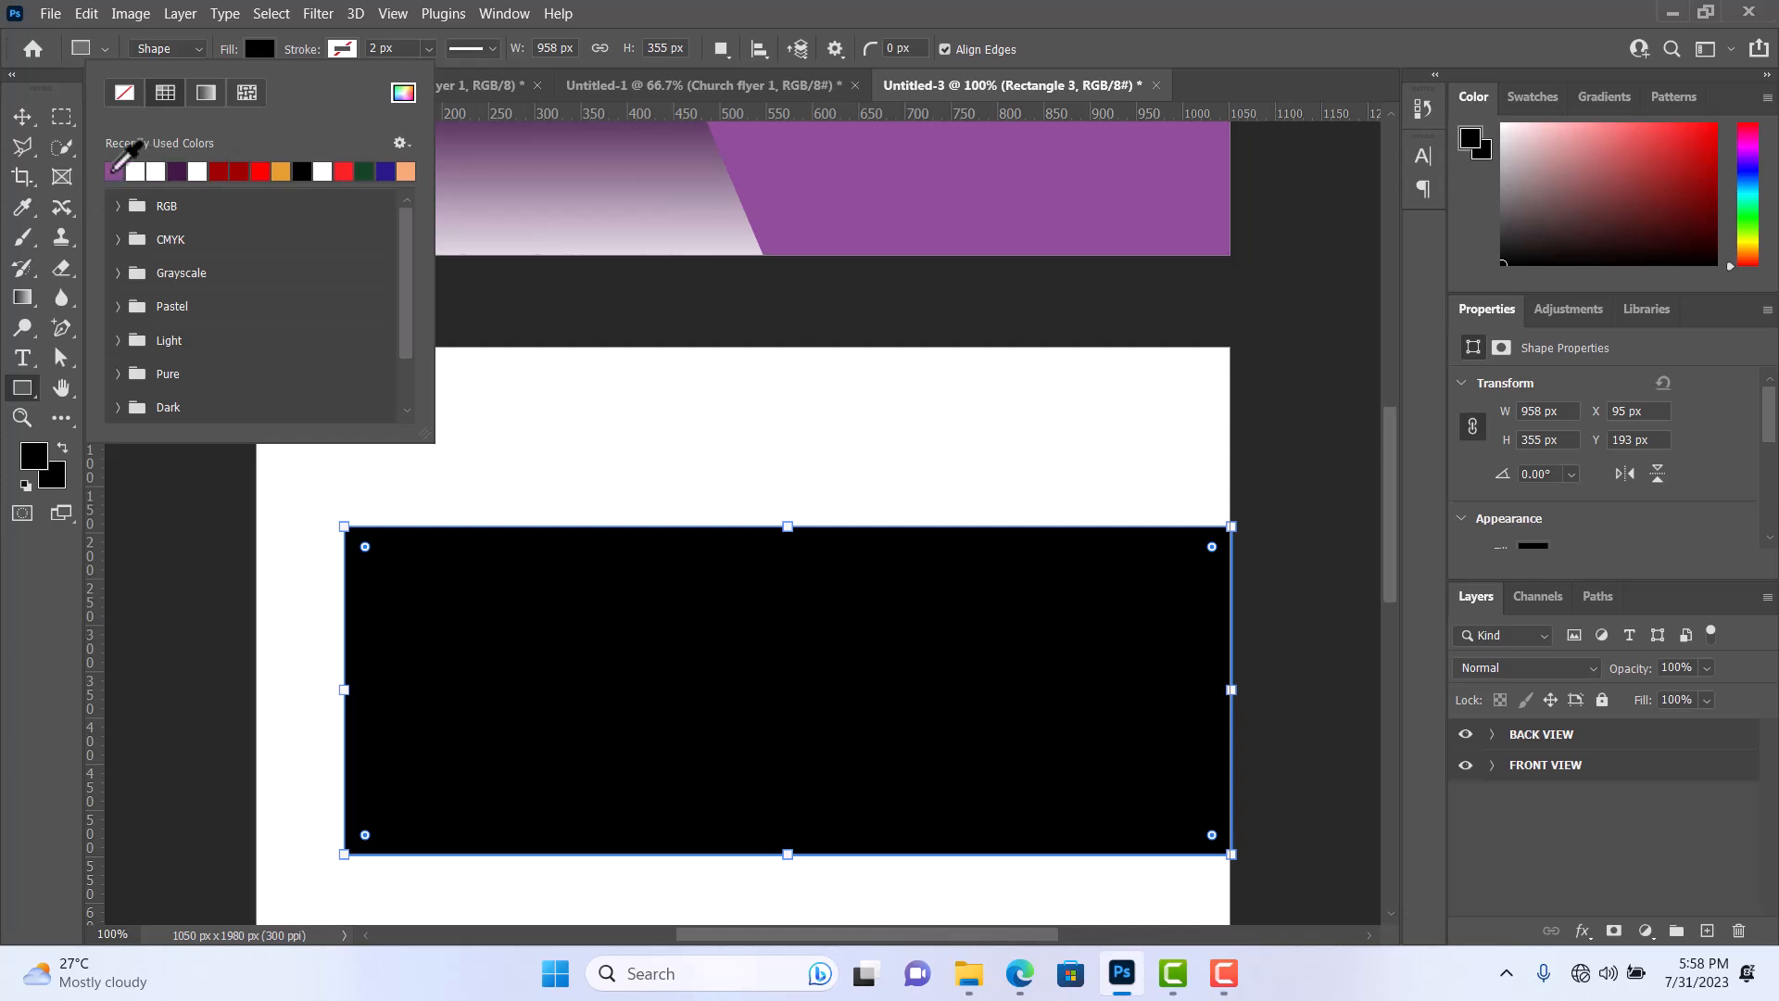
{"action": "left_click", "coordinate": [115, 170]}
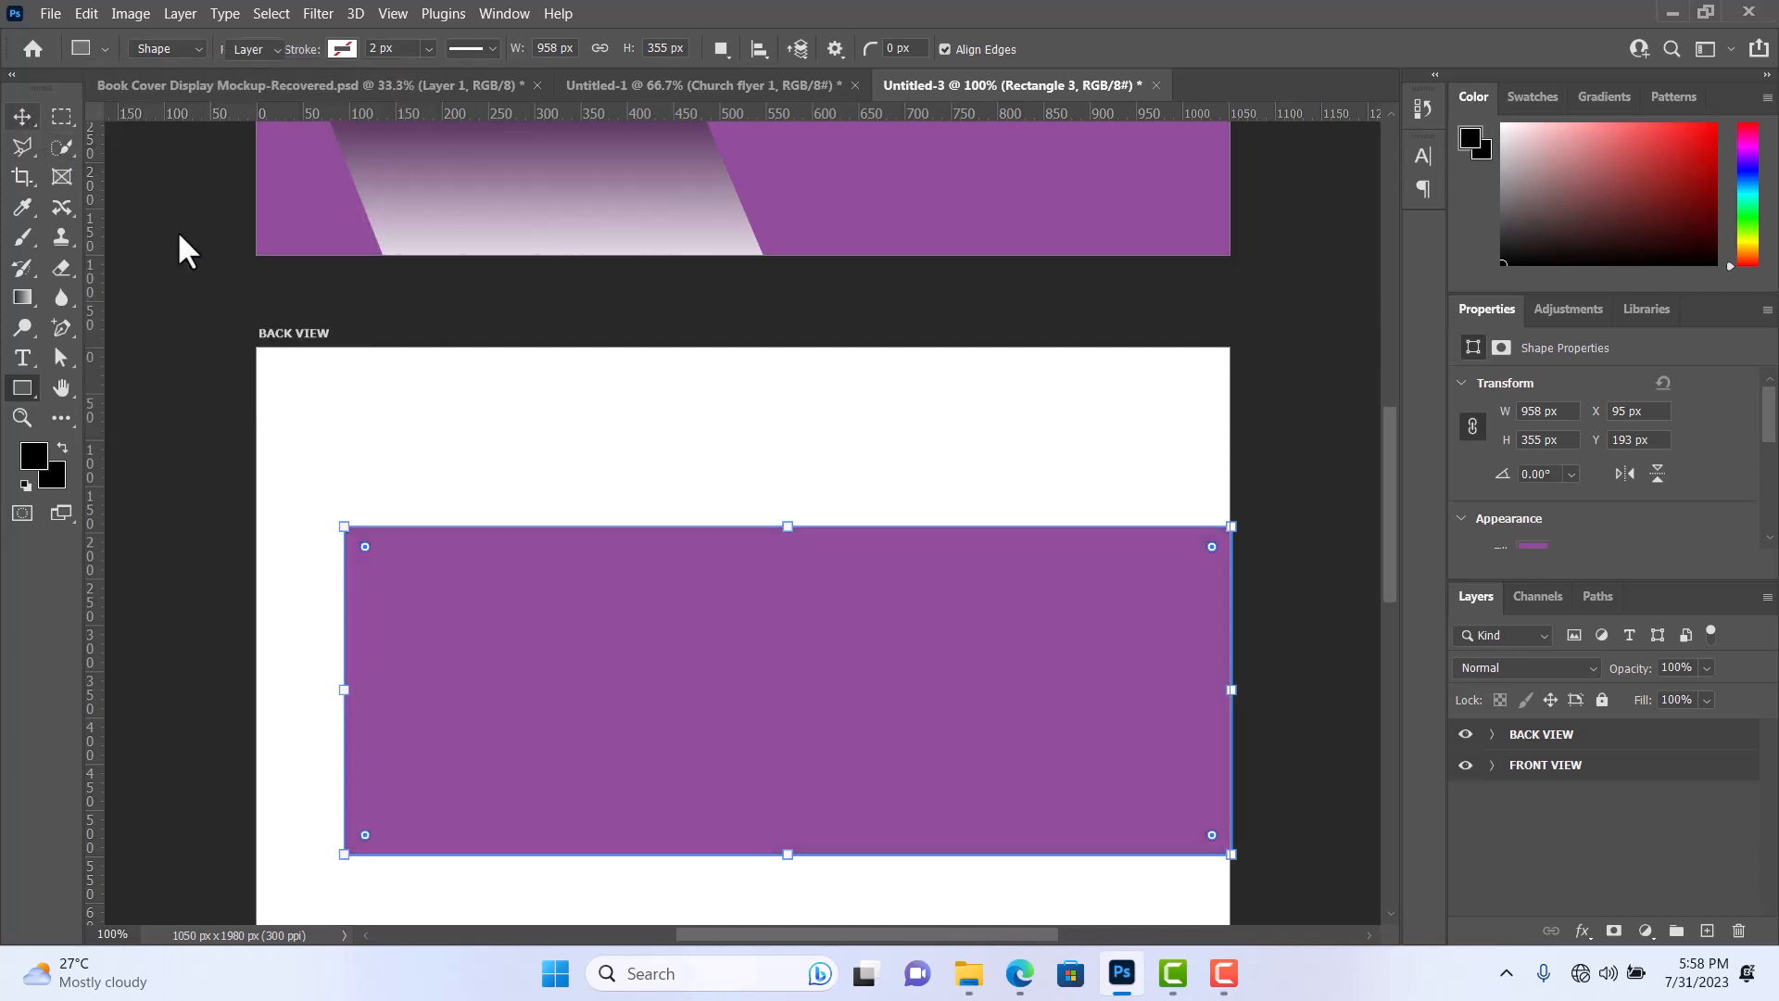
{"action": "key", "text": "v"}
{"action": "left_click_drag", "start_coordinate": [503, 671], "coordinate": [508, 658]}
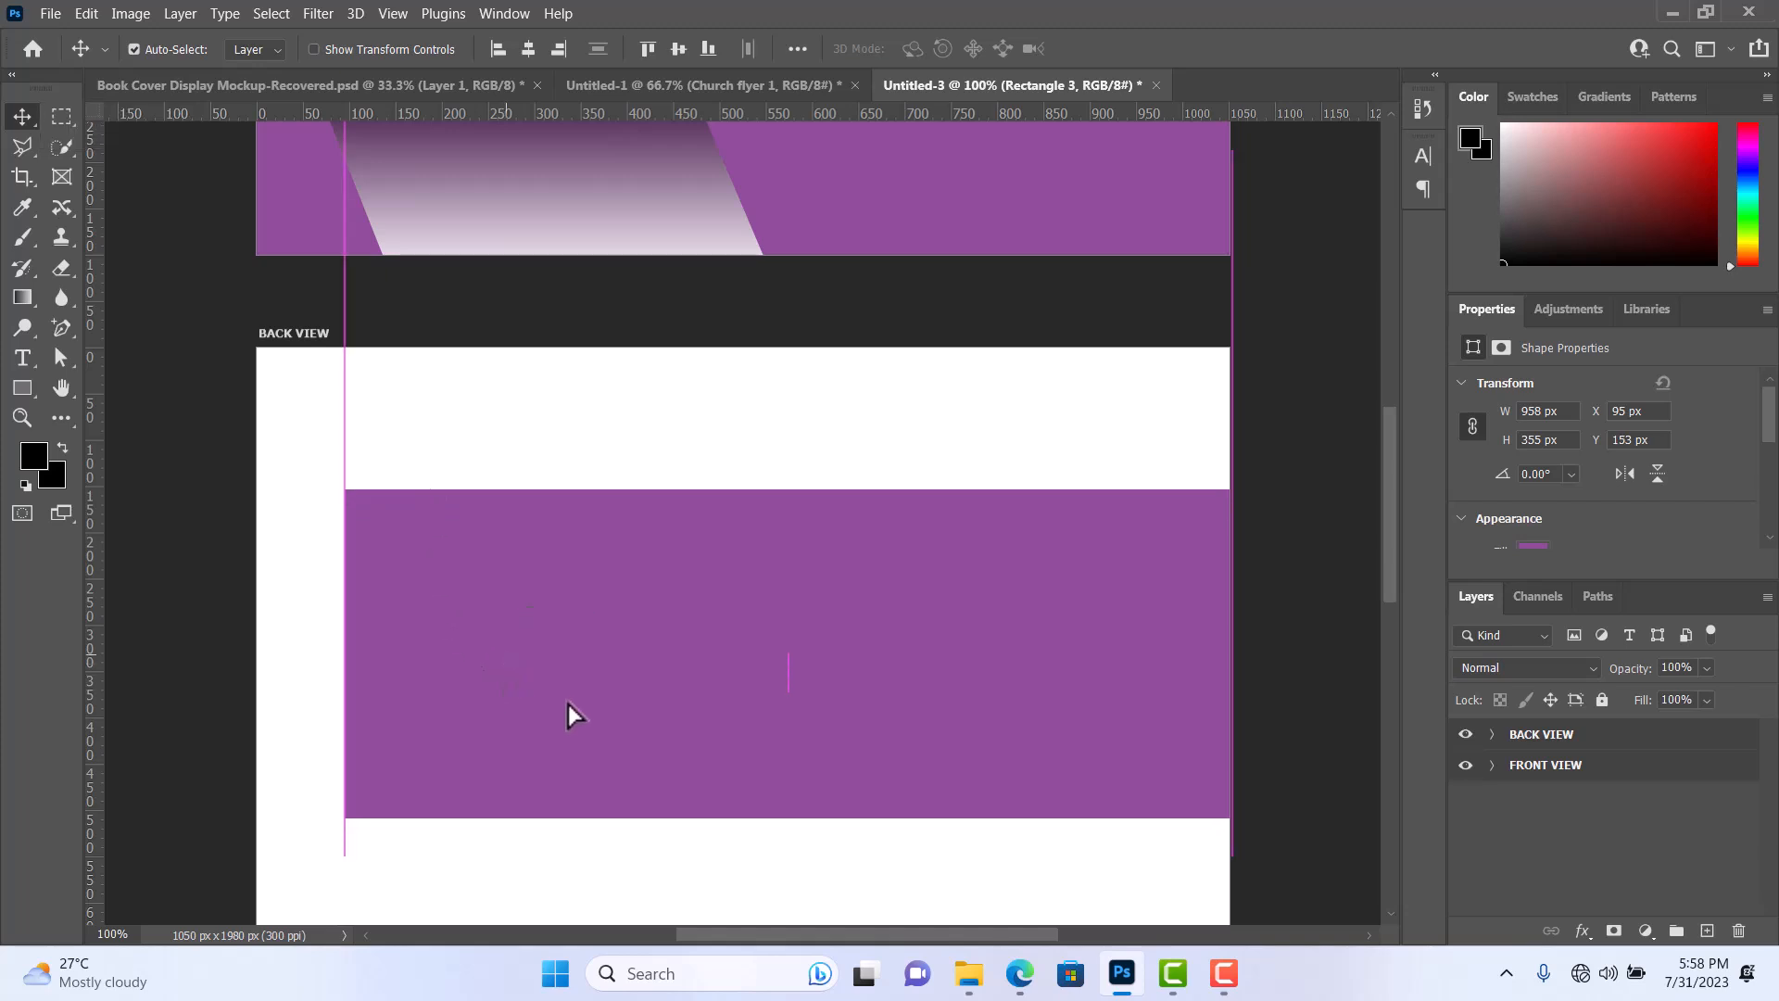
Slant the purple rectangle's left side by moving only its top-left anchor point horizontally inward with the Direct Selection tool.
{"action": "scroll", "coordinate": [604, 718], "scroll_direction": "down", "scroll_amount": 1}
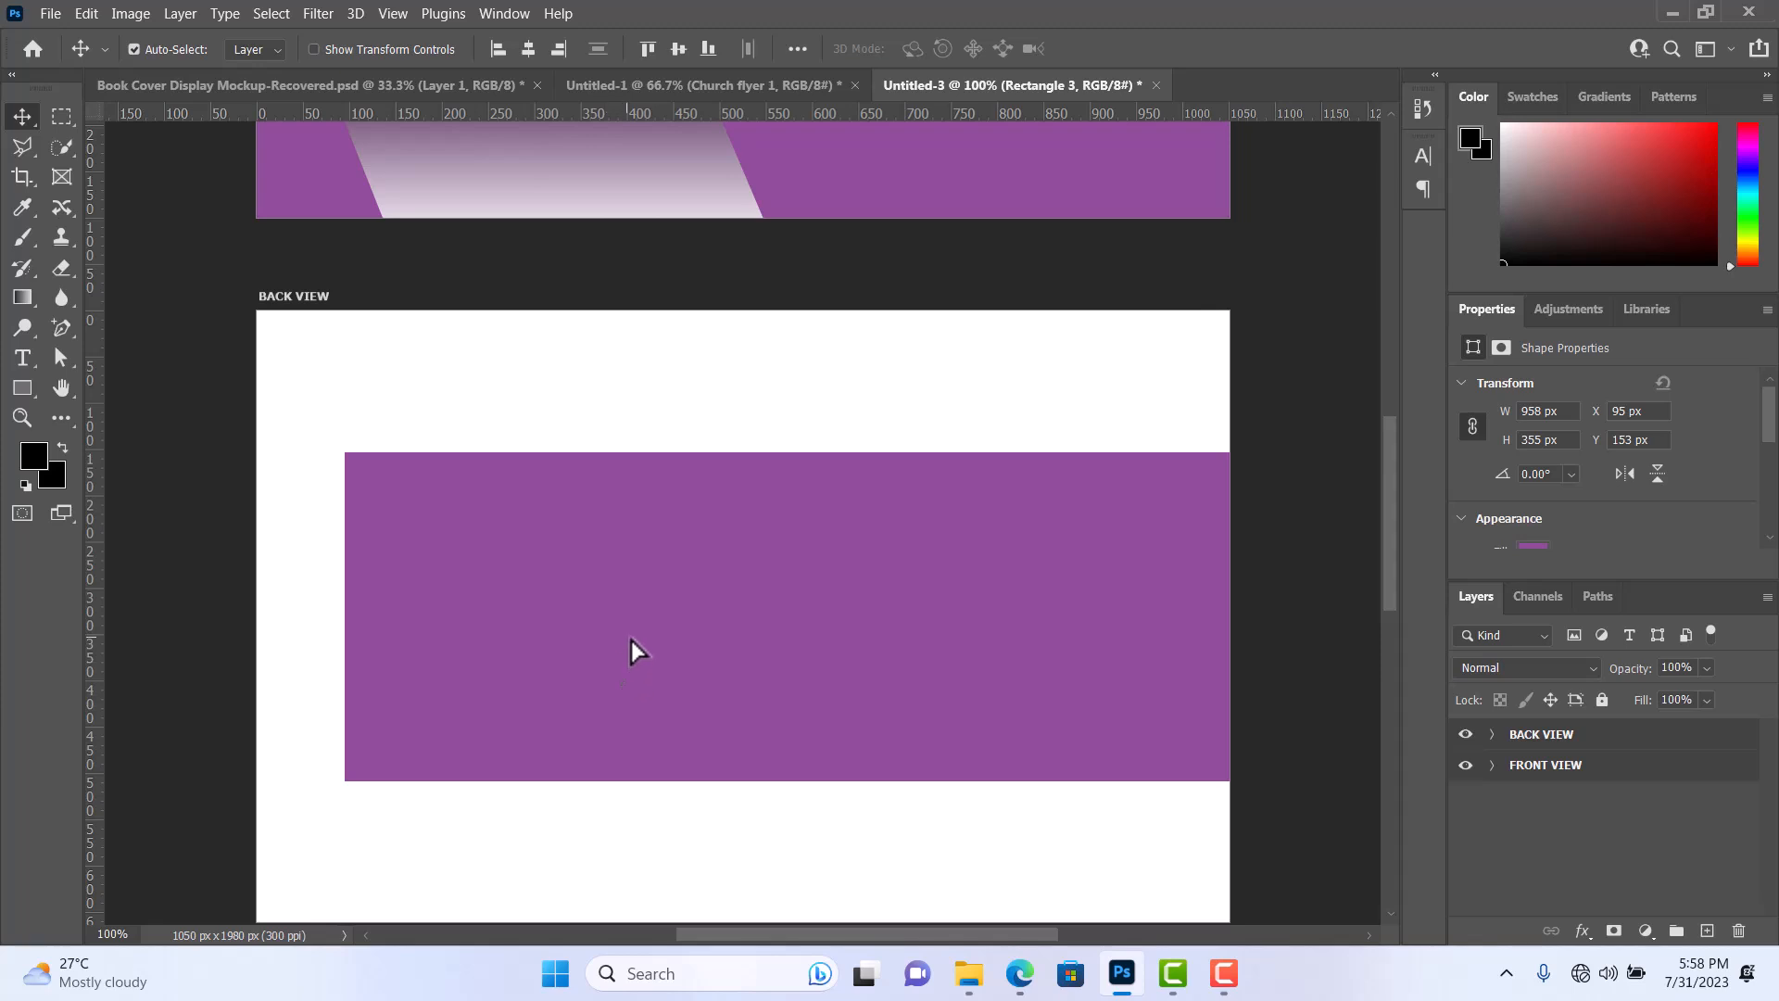
{"action": "scroll", "coordinate": [633, 644], "scroll_direction": "down", "scroll_amount": 1}
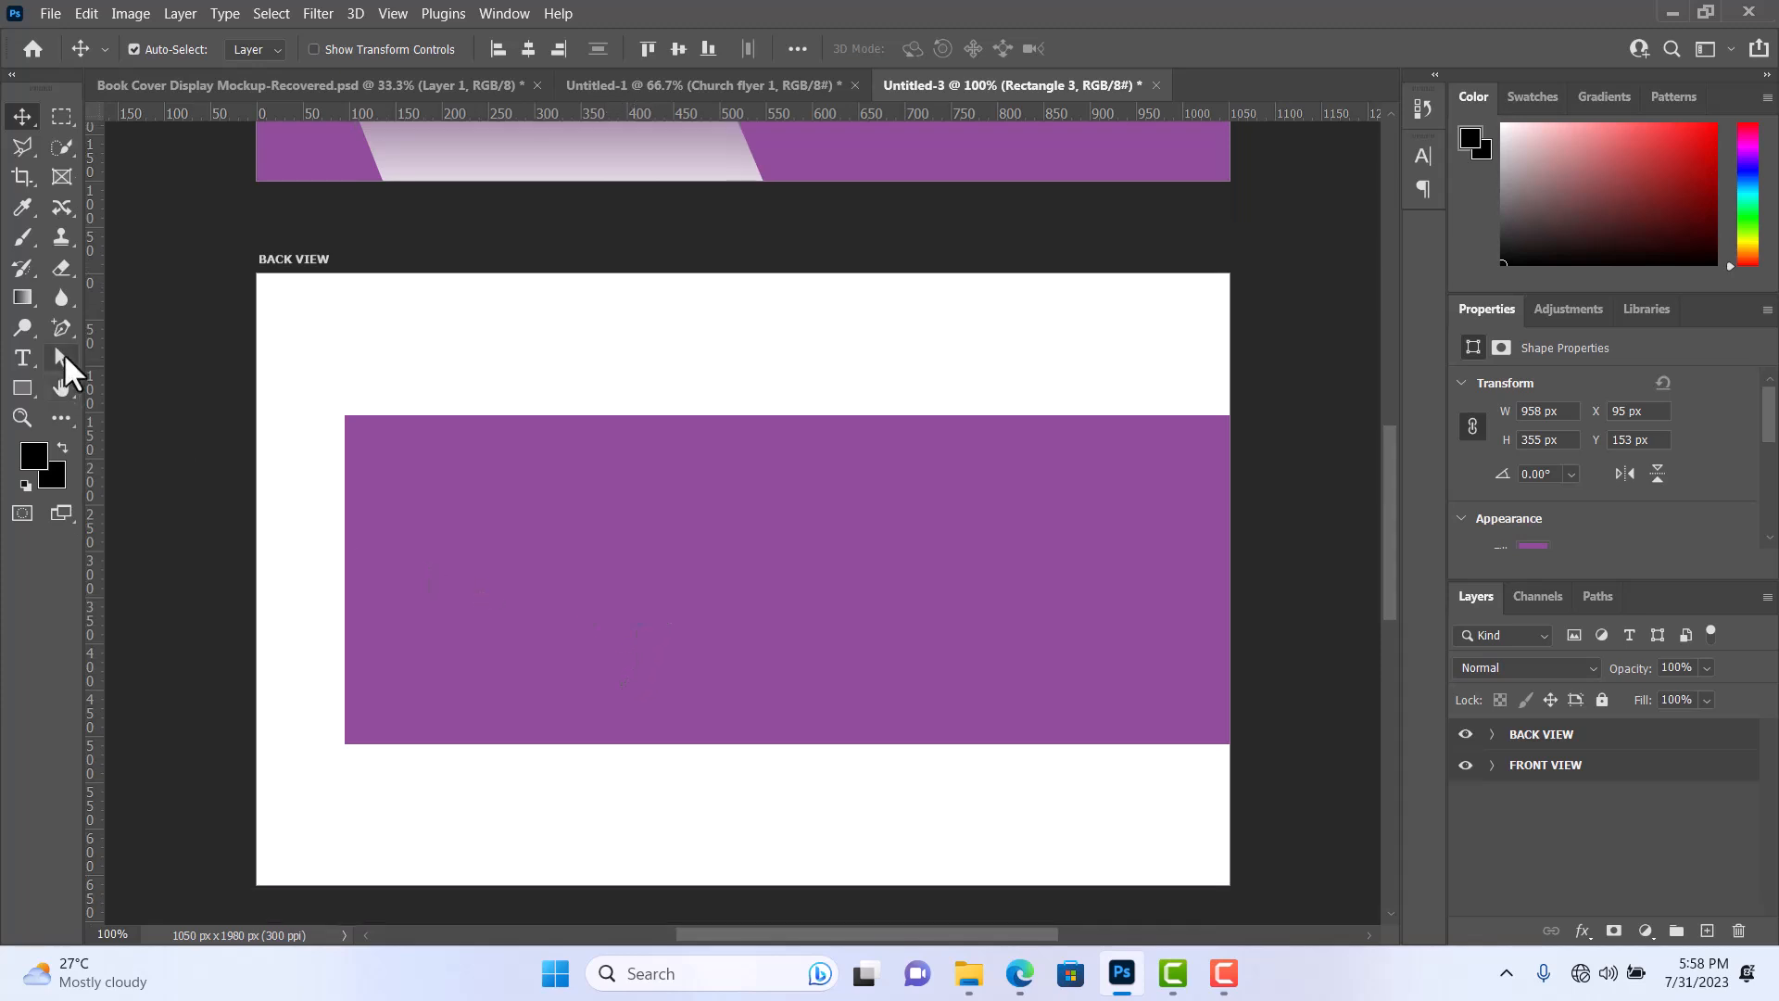
{"action": "left_click_drag", "start_coordinate": [64, 359], "coordinate": [64, 363]}
{"action": "left_click", "coordinate": [146, 383]}
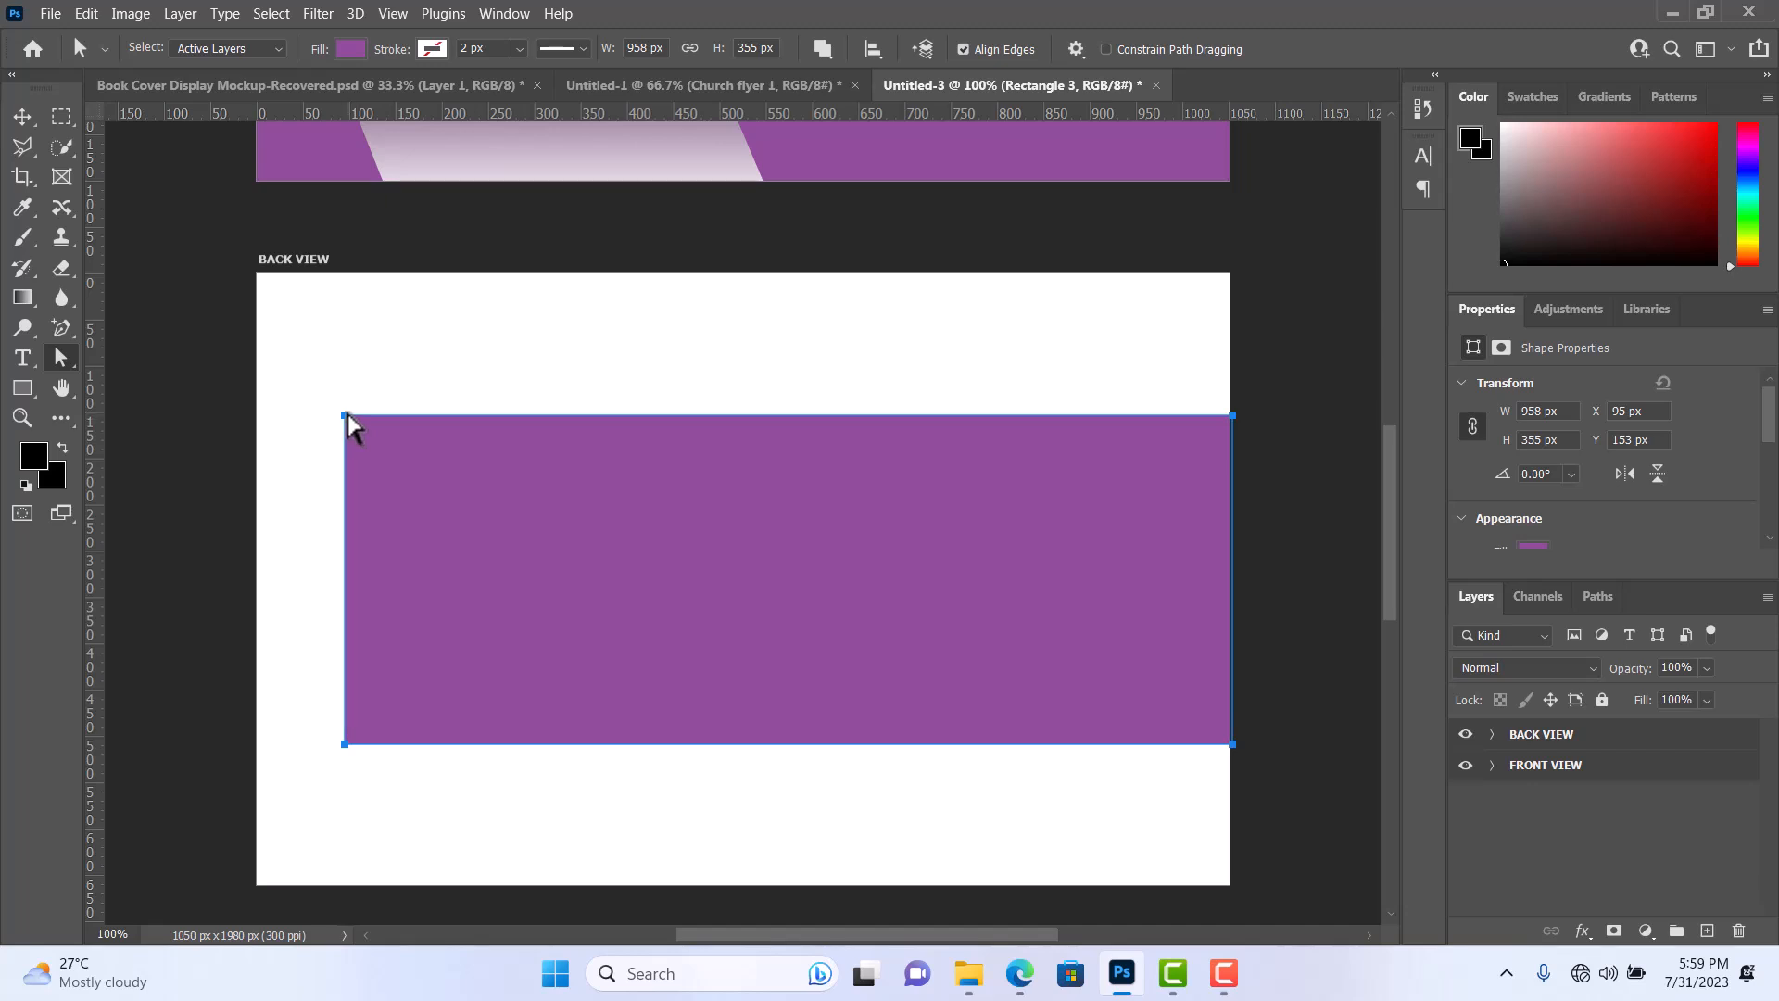
{"action": "left_click_drag", "start_coordinate": [349, 417], "coordinate": [428, 418]}
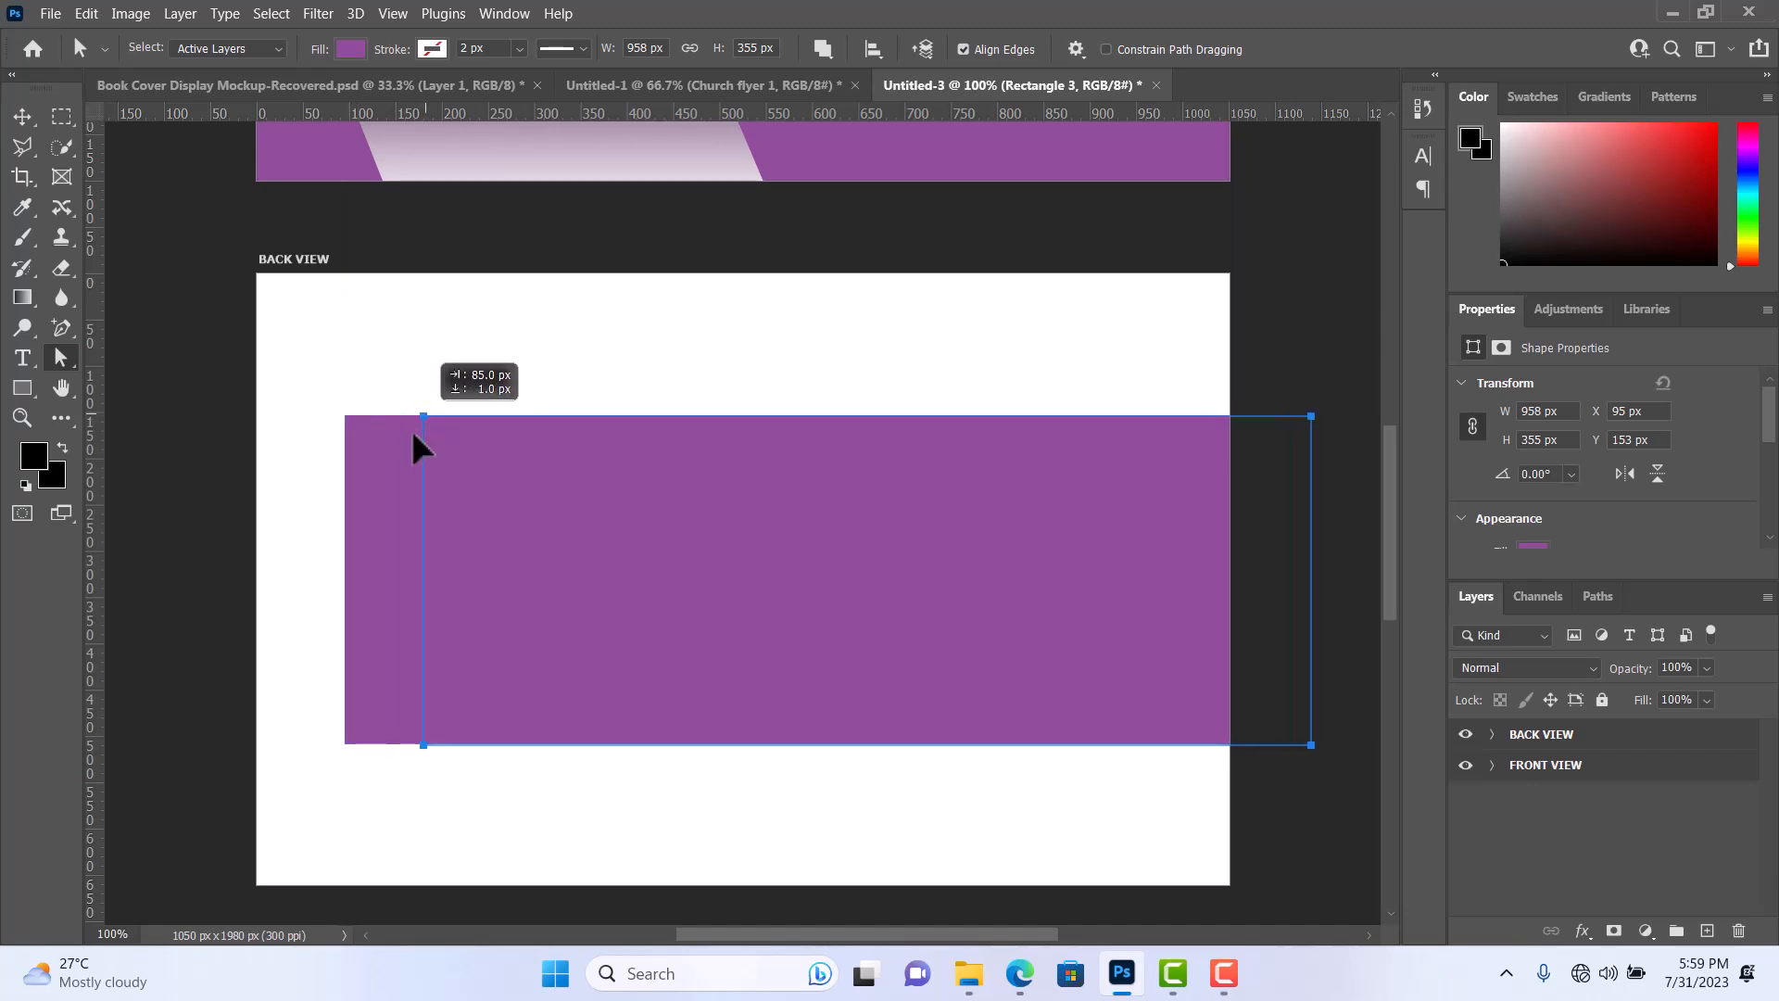
{"action": "key", "text": "ctrl+z"}
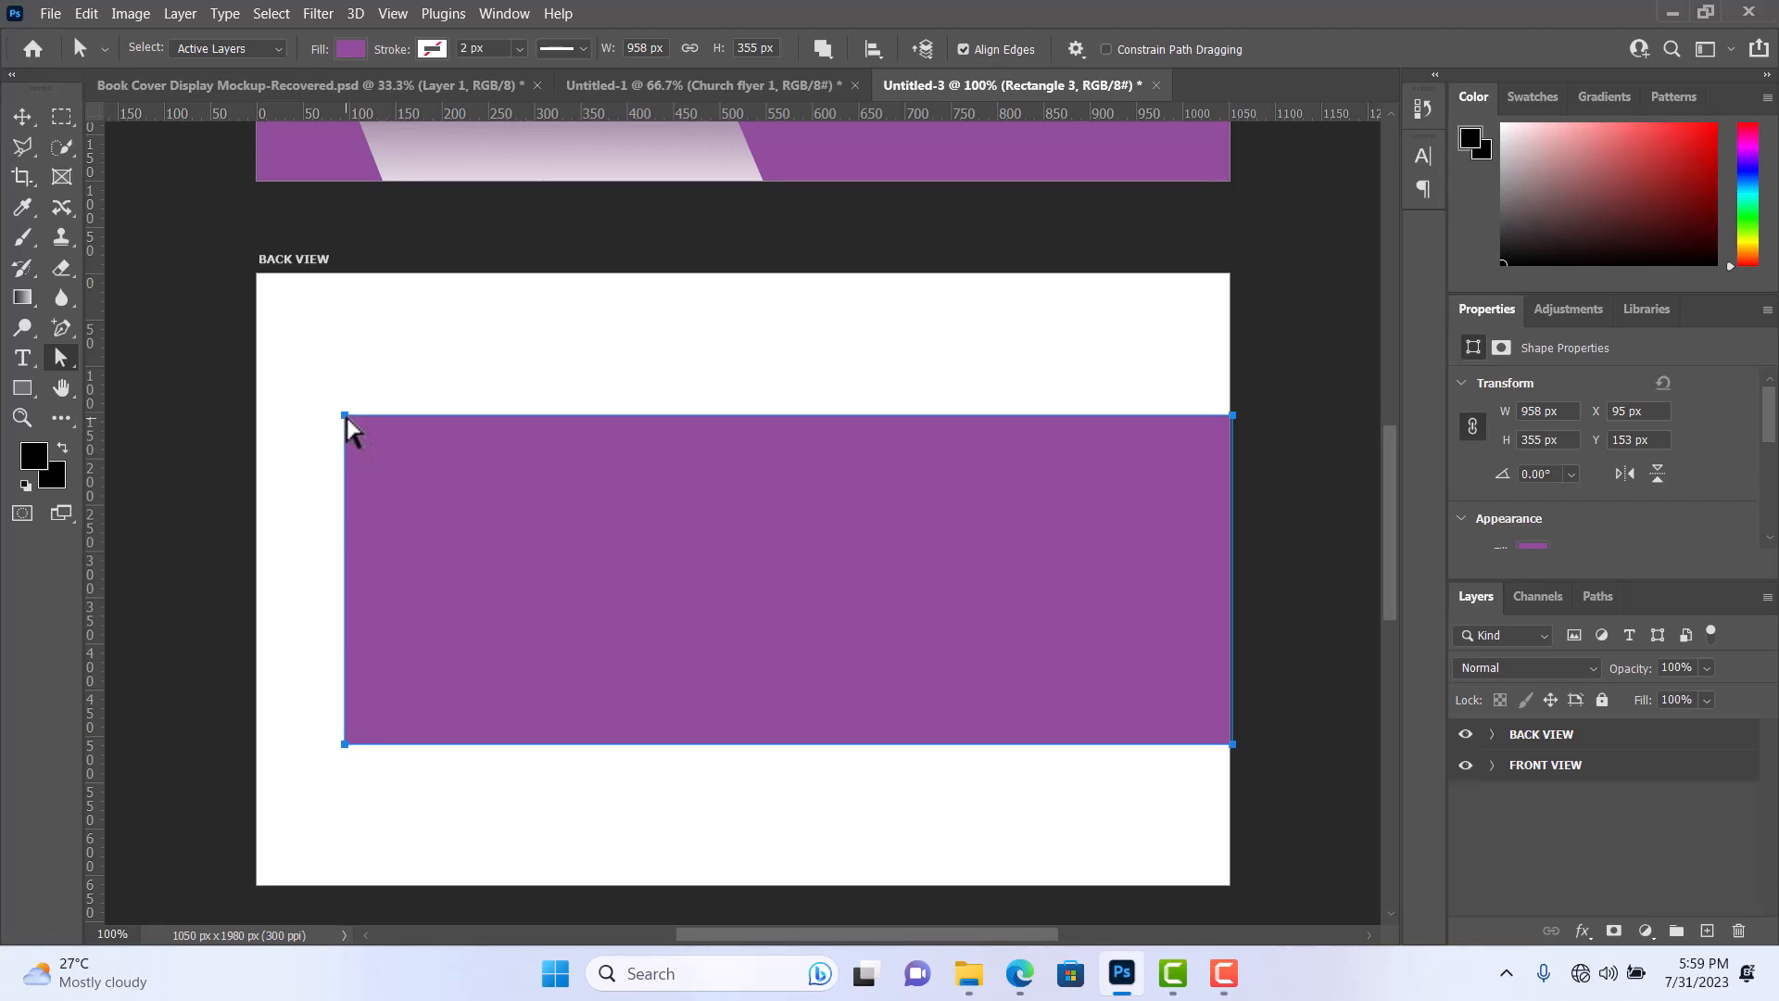
{"action": "left_click_drag", "start_coordinate": [348, 421], "coordinate": [488, 426]}
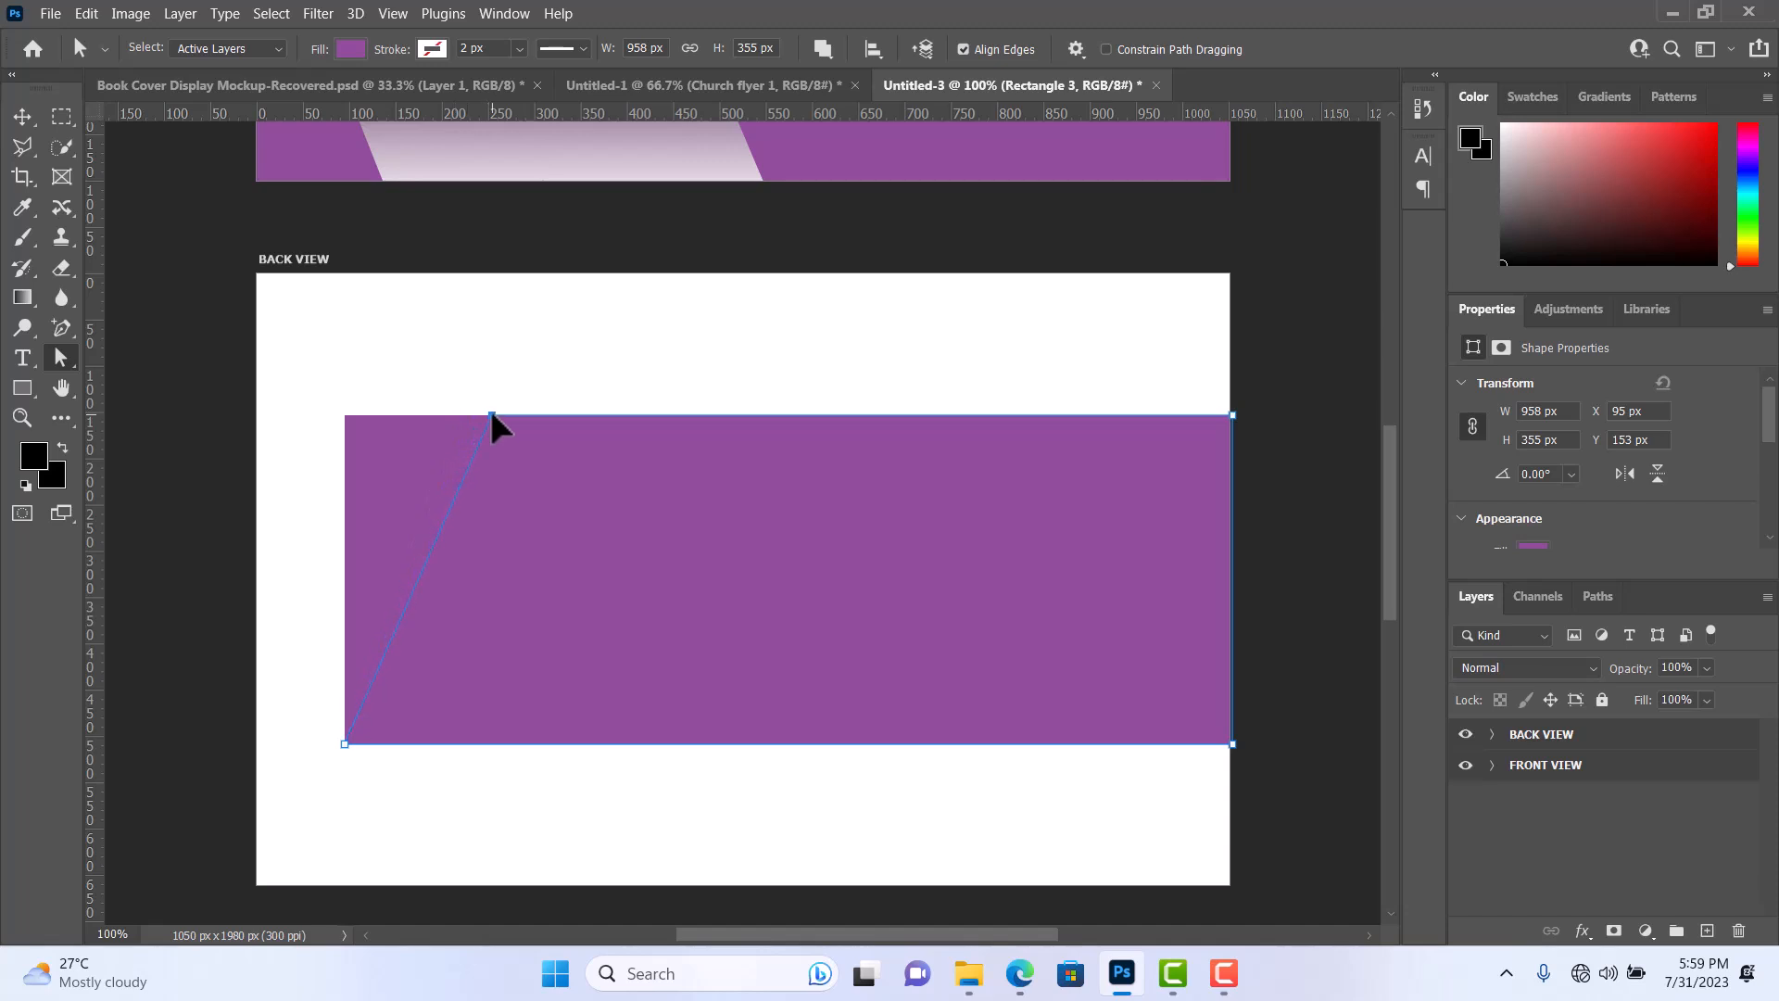
Move the slanted purple shape toward the BACK VIEW artboard's left side and widen it to about 1033 px, past the artboard's right edge.
{"action": "left_click_drag", "start_coordinate": [499, 428], "coordinate": [499, 428]}
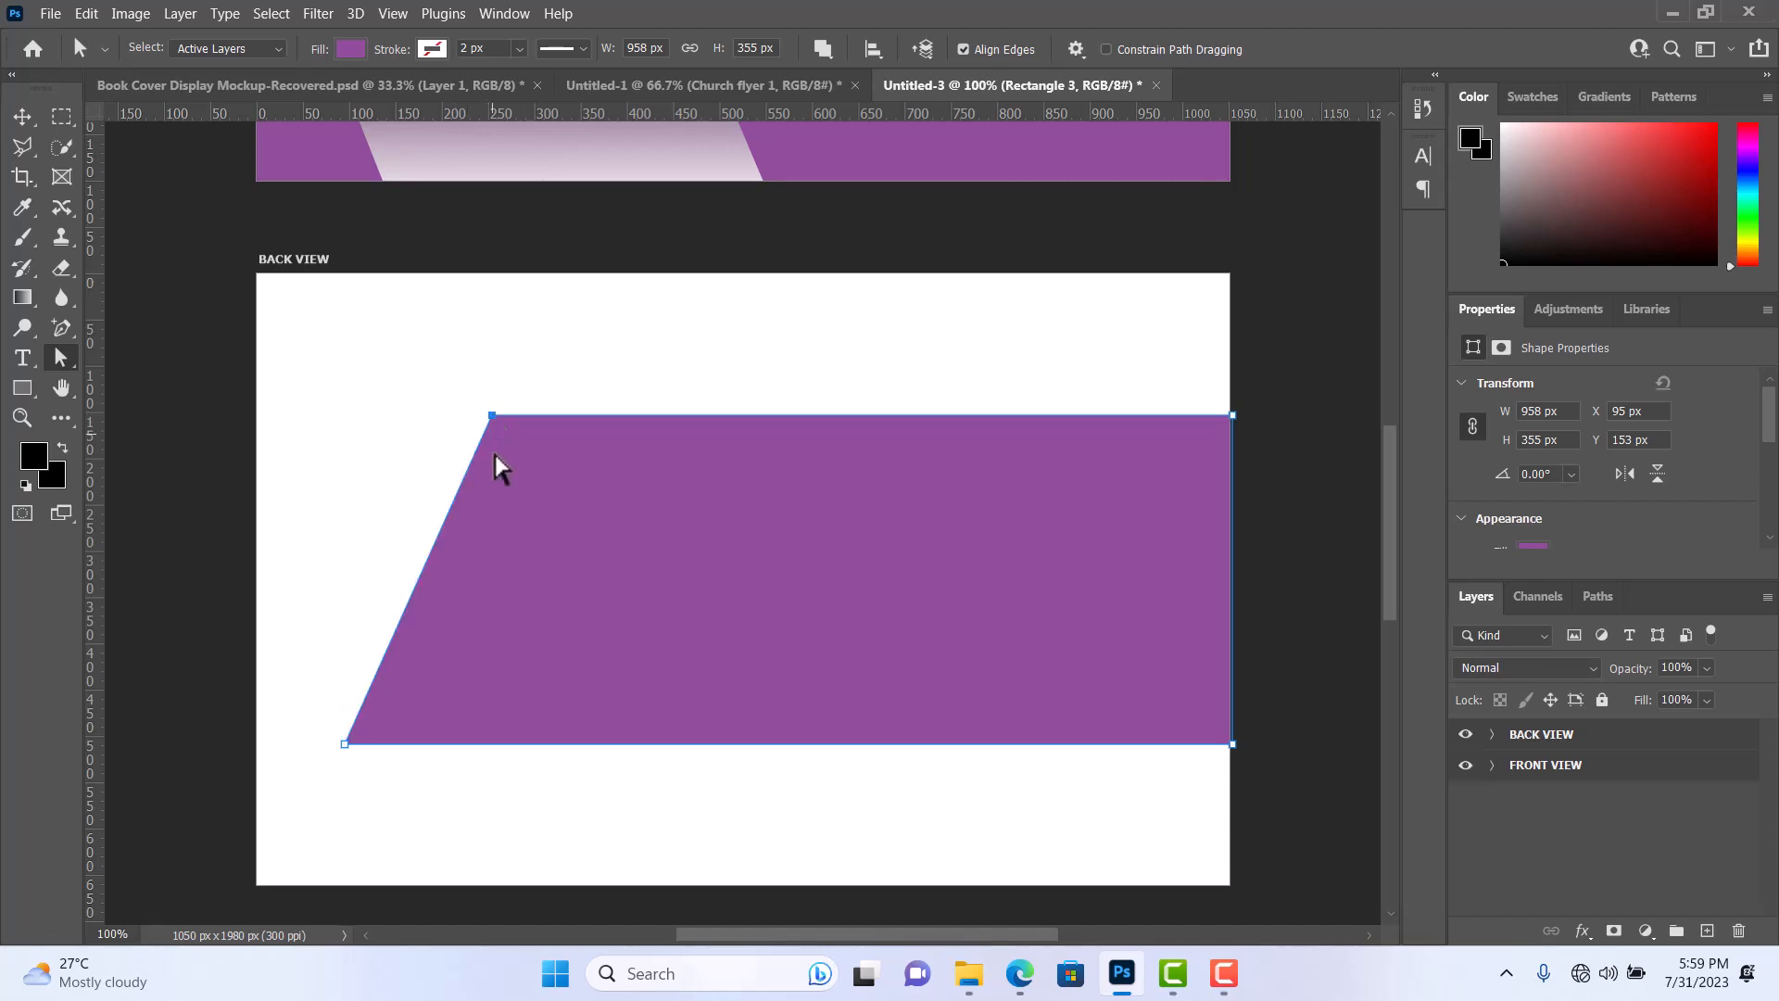
{"action": "left_click", "coordinate": [33, 115]}
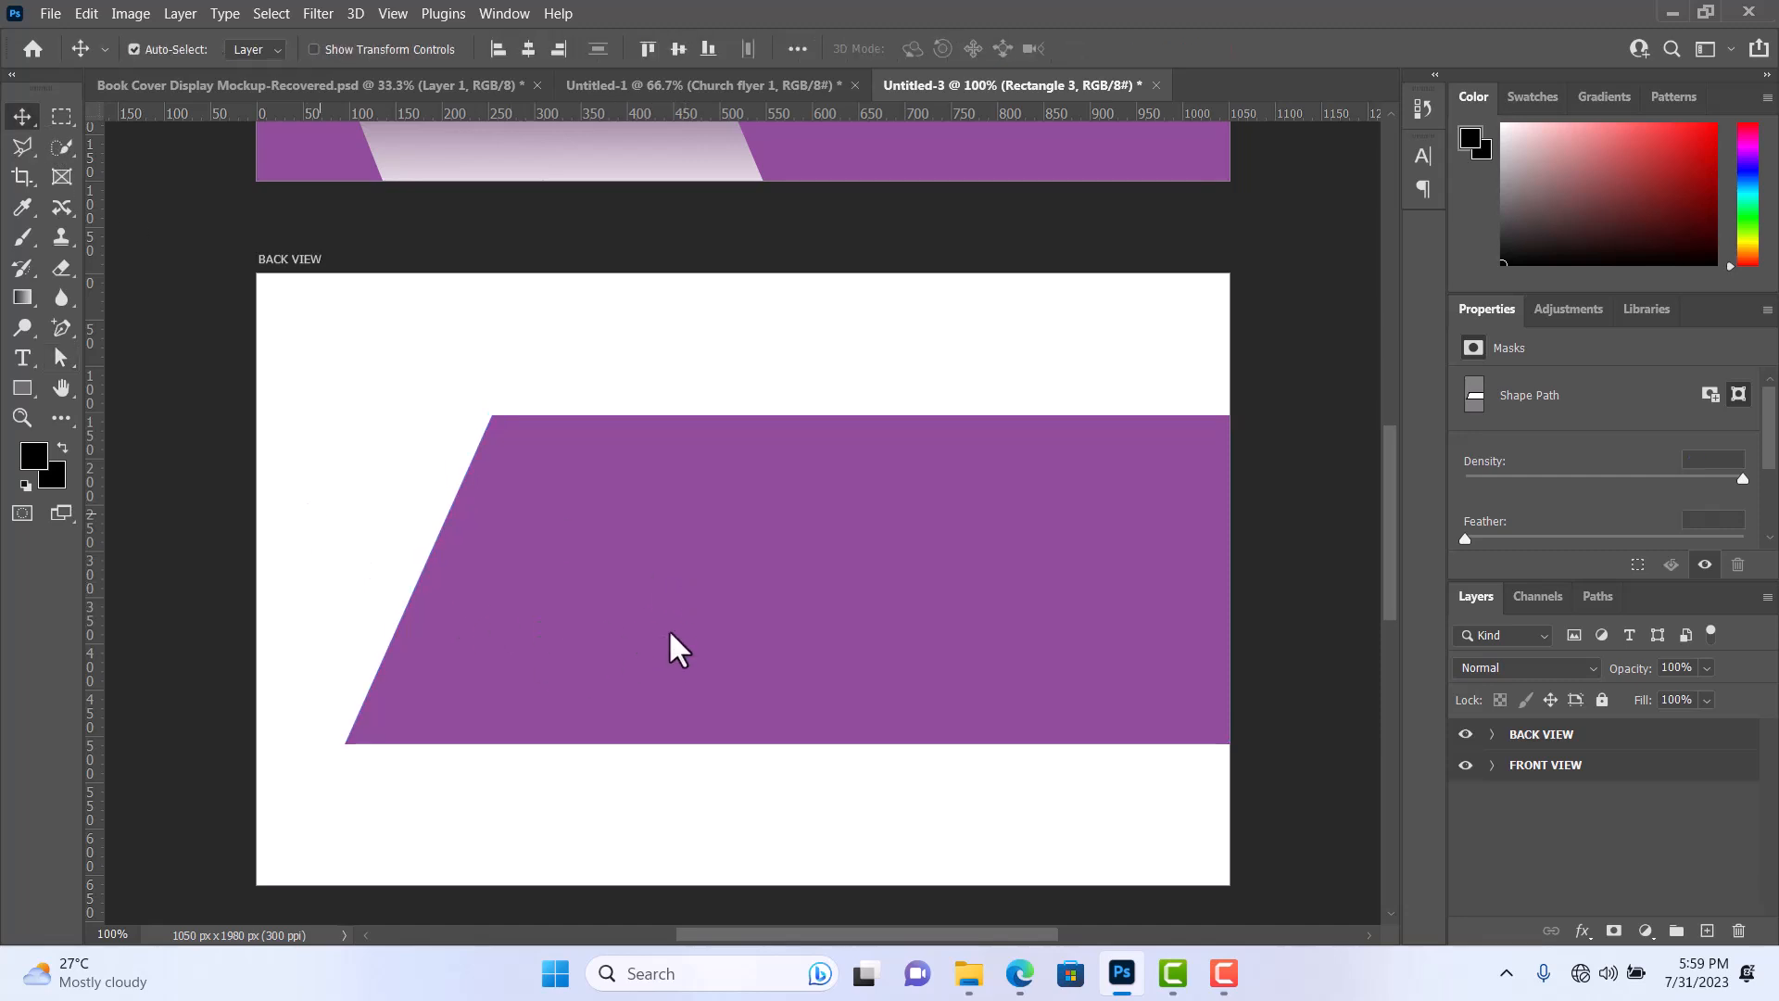
{"action": "left_click_drag", "start_coordinate": [669, 633], "coordinate": [639, 639]}
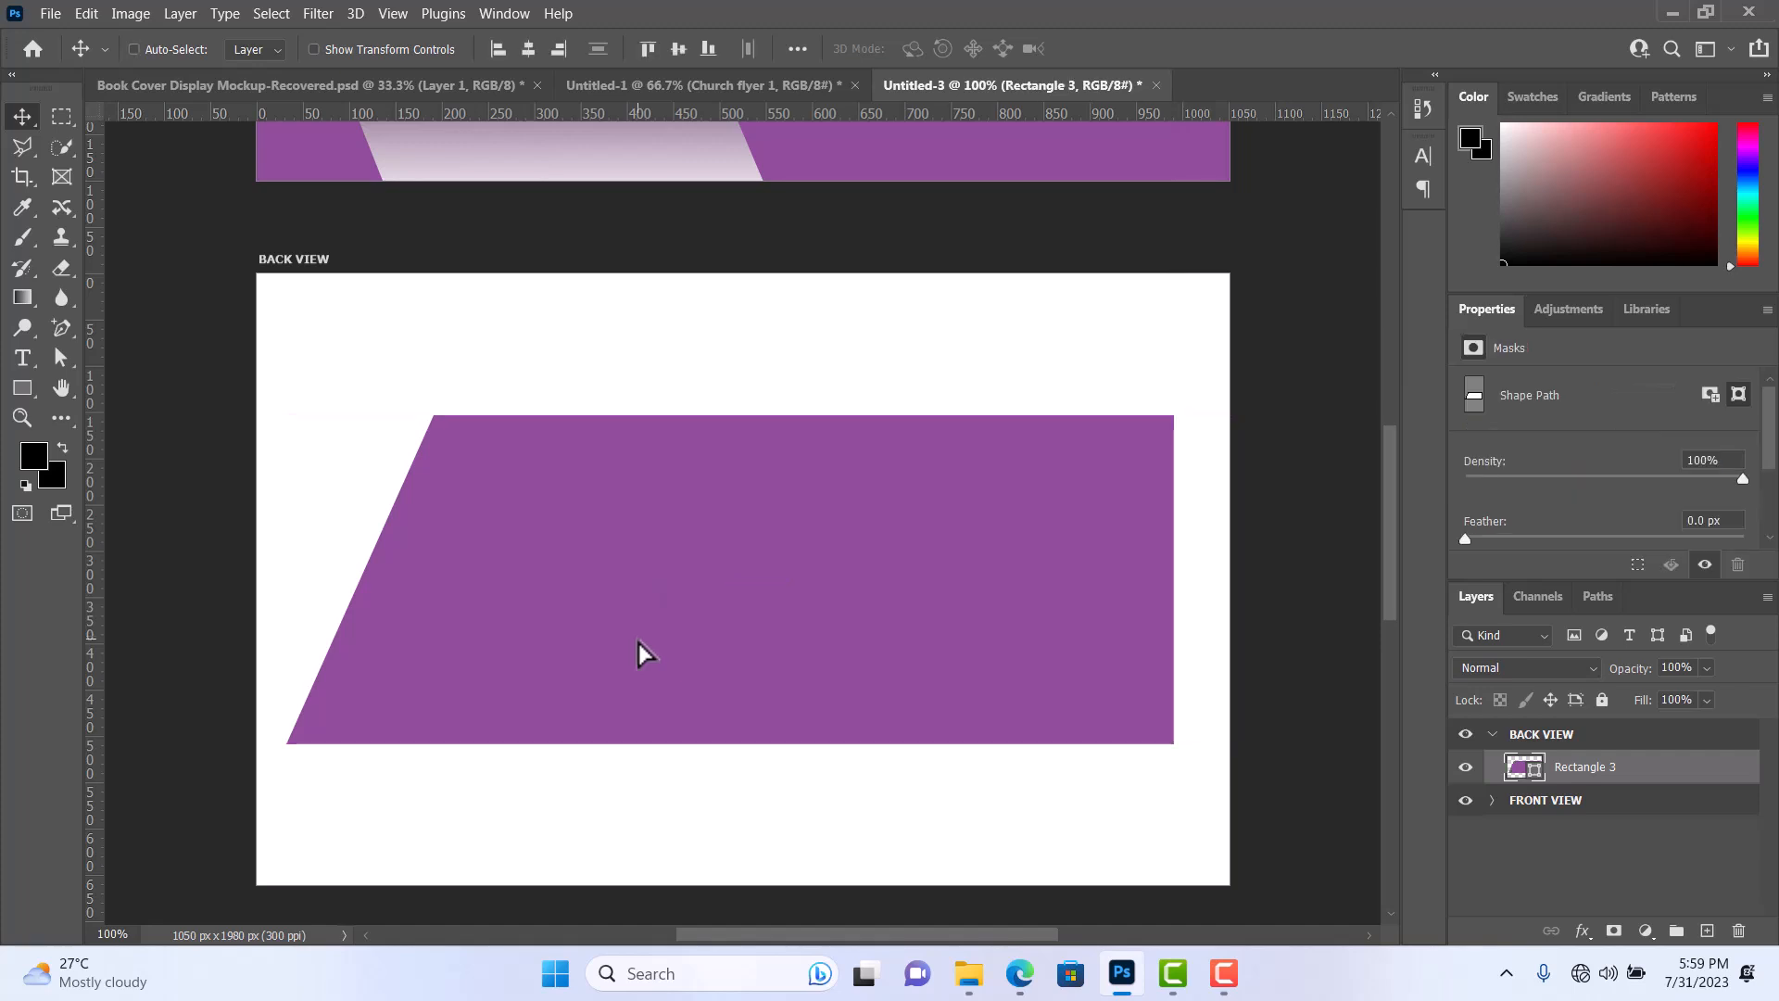
{"action": "key", "text": "ctrl+t"}
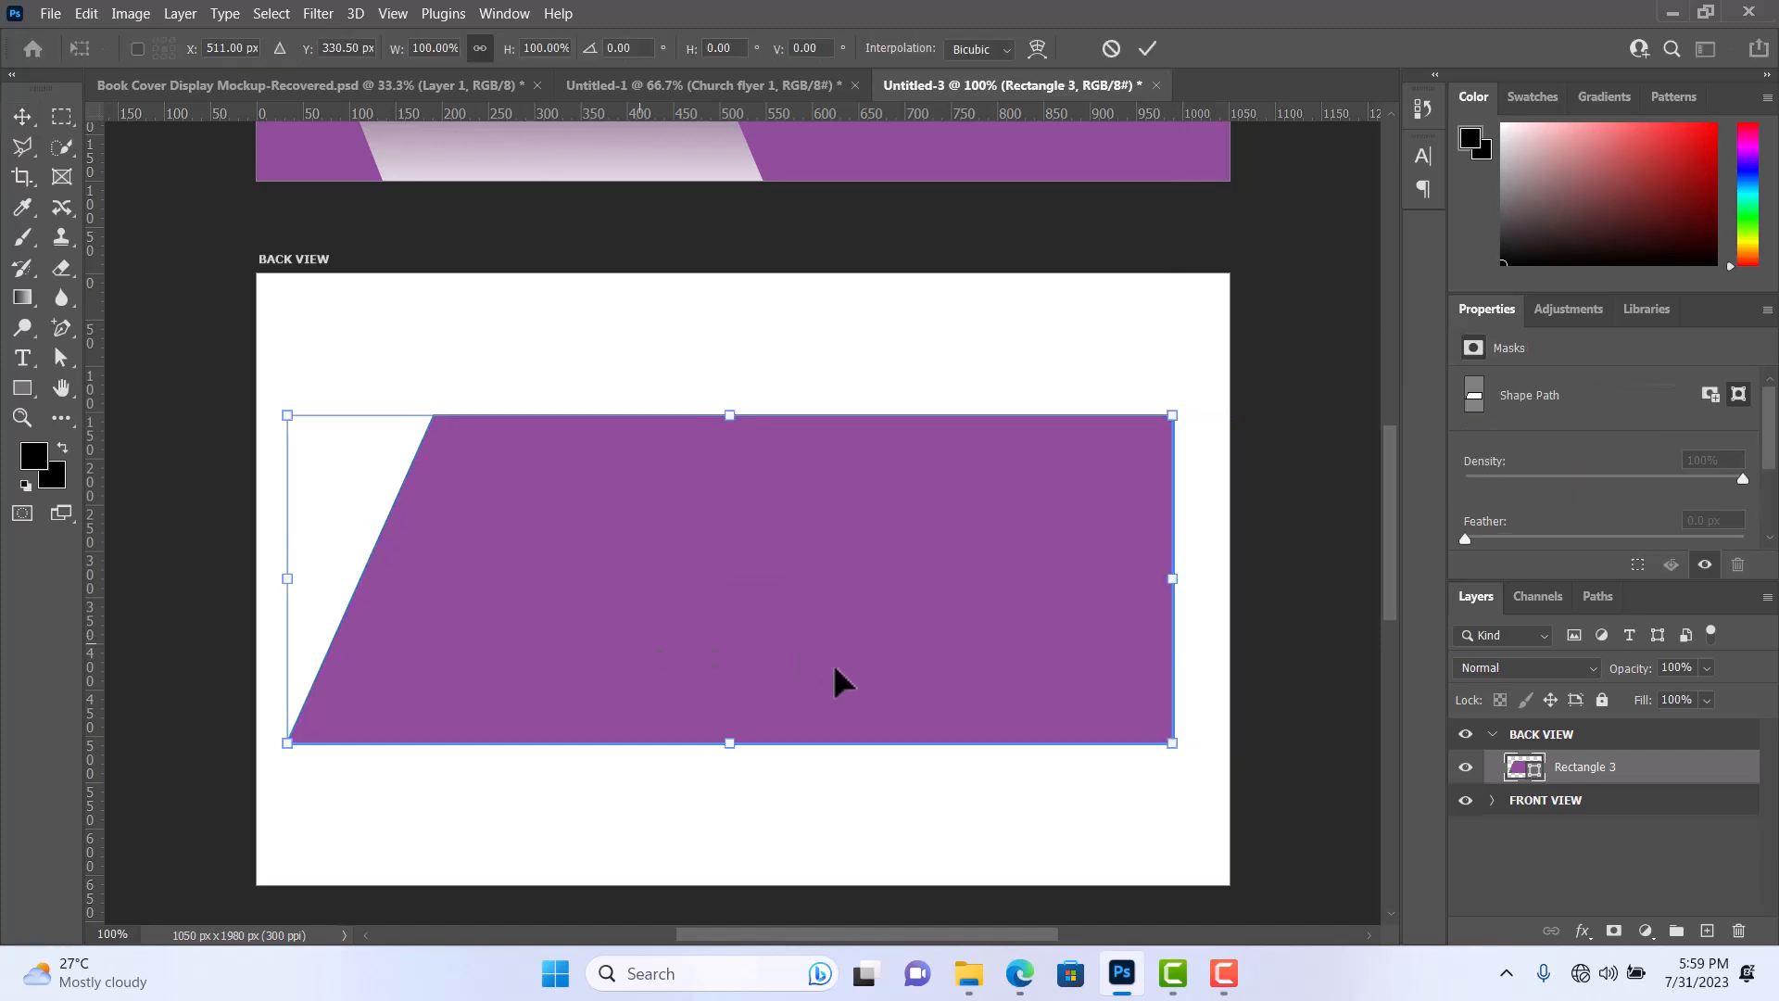
{"action": "left_click_drag", "start_coordinate": [1174, 579], "coordinate": [1249, 581]}
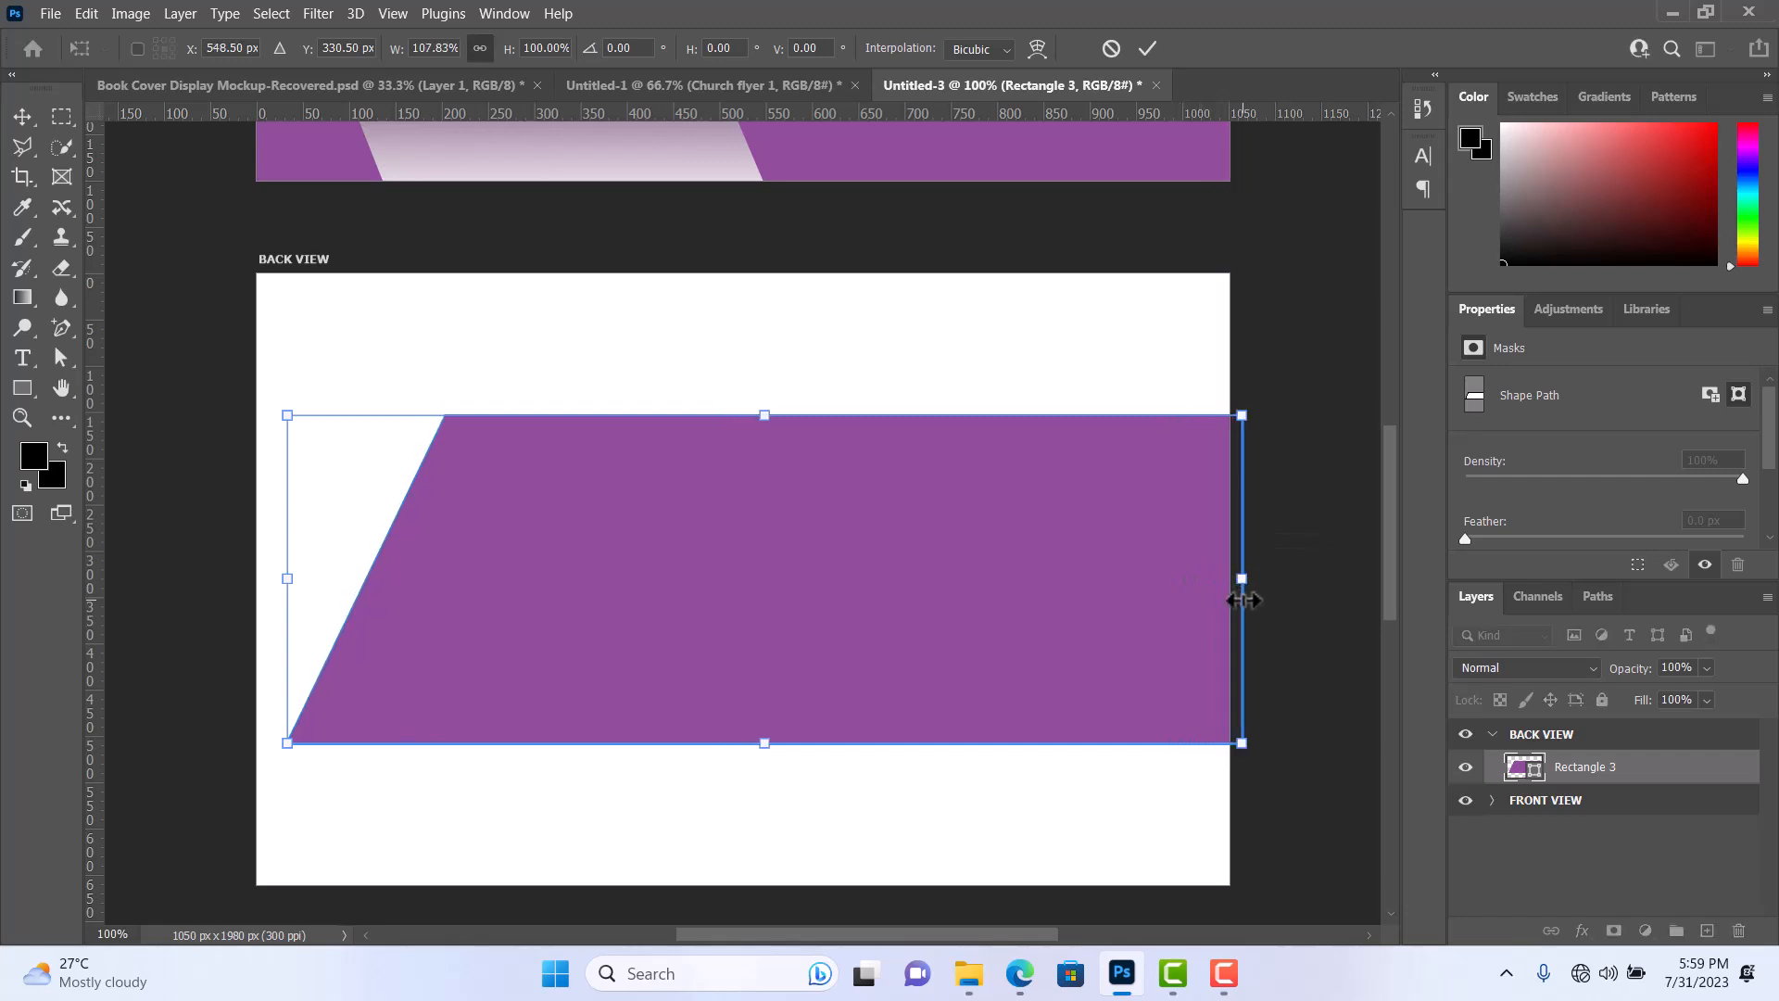
{"action": "left_click", "coordinate": [22, 116]}
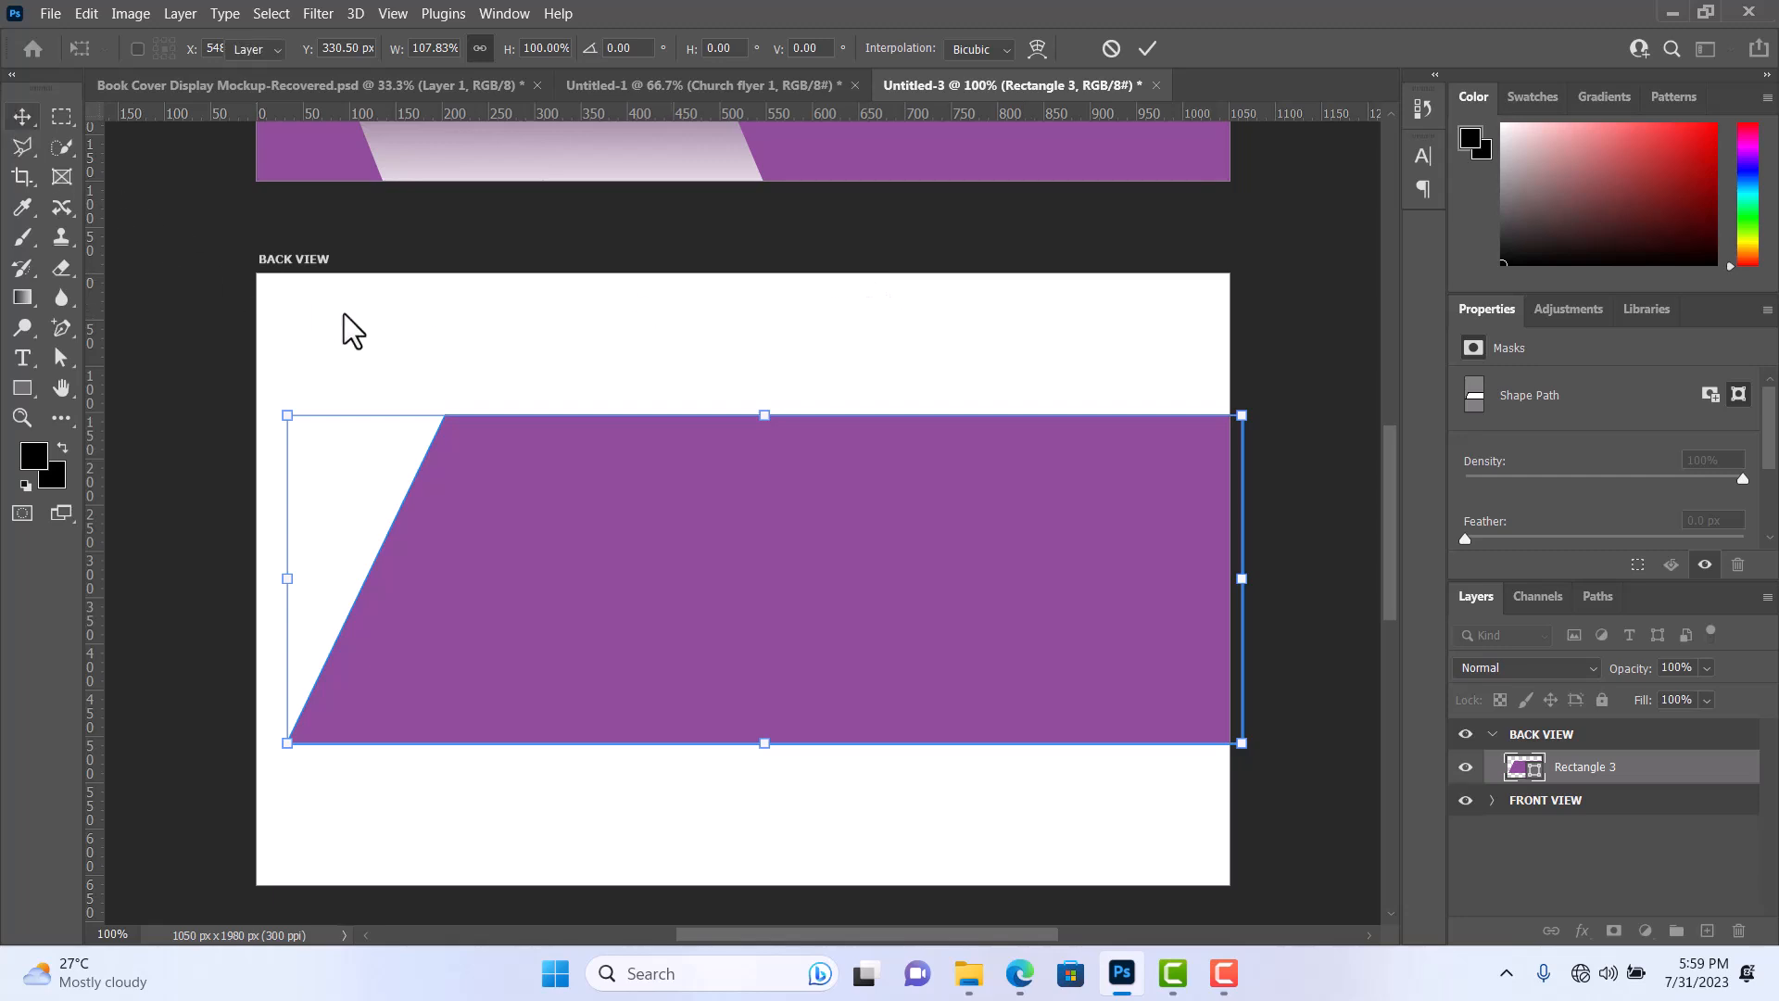
{"action": "left_click", "coordinate": [502, 324]}
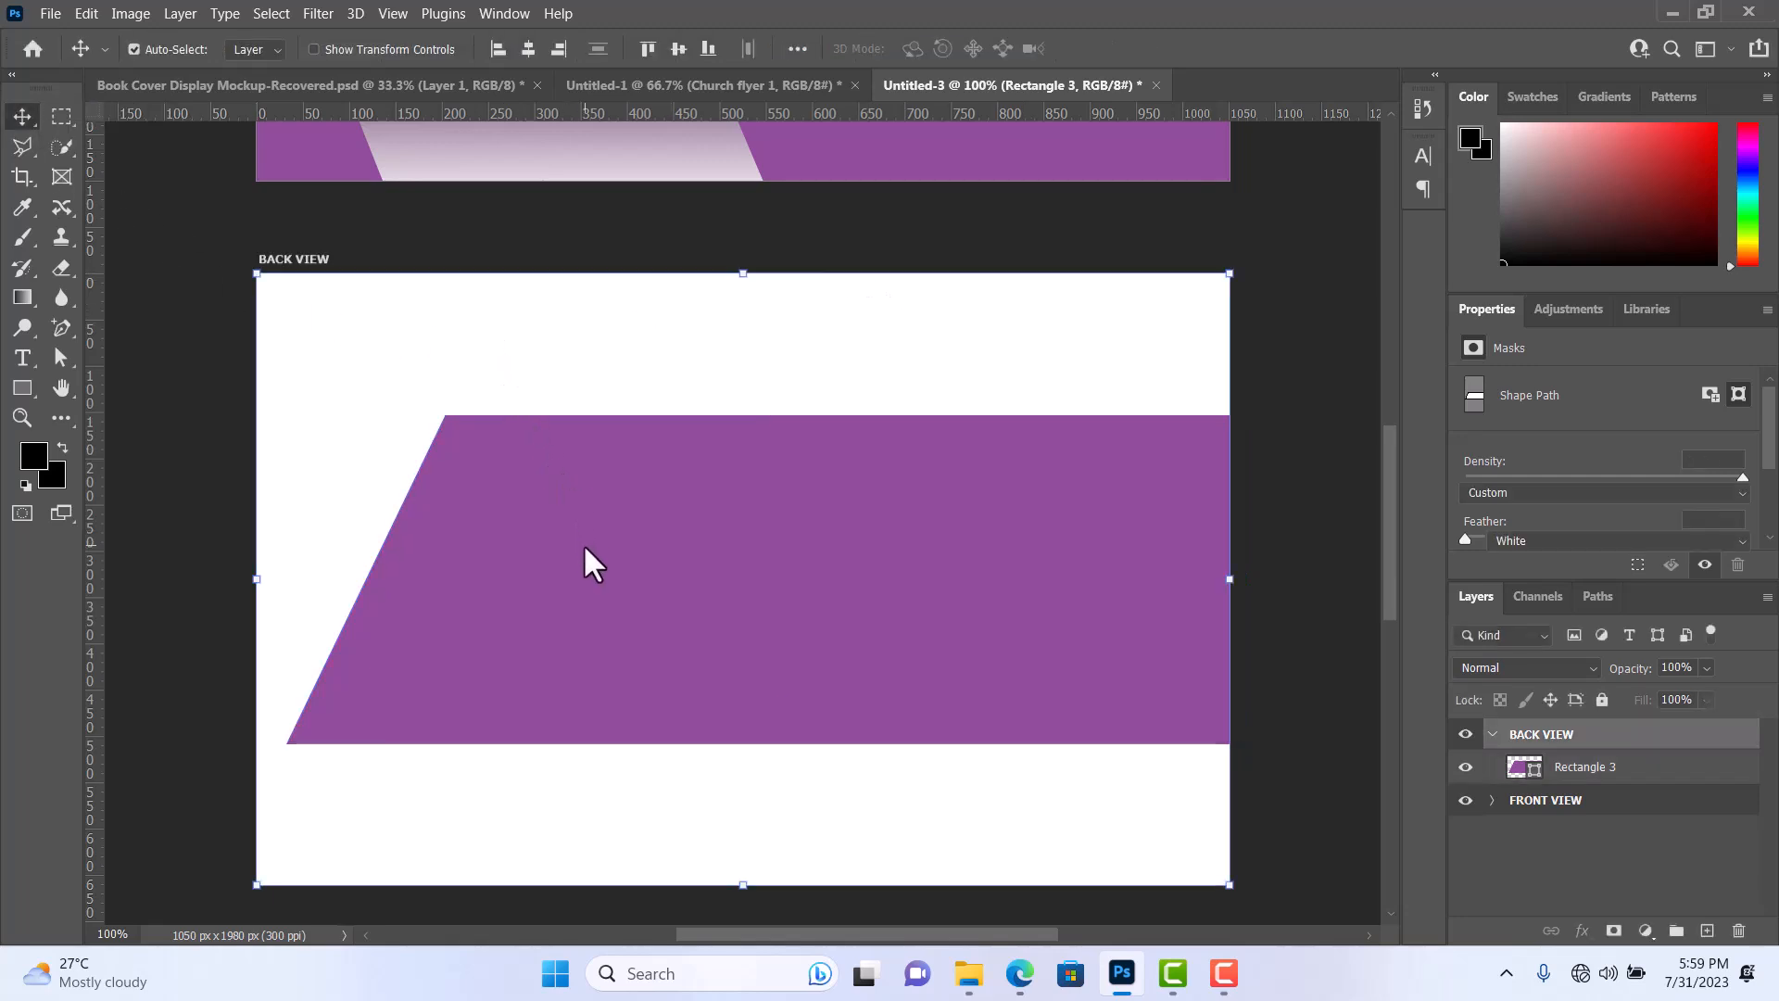
{"action": "left_click_drag", "start_coordinate": [587, 557], "coordinate": [590, 550]}
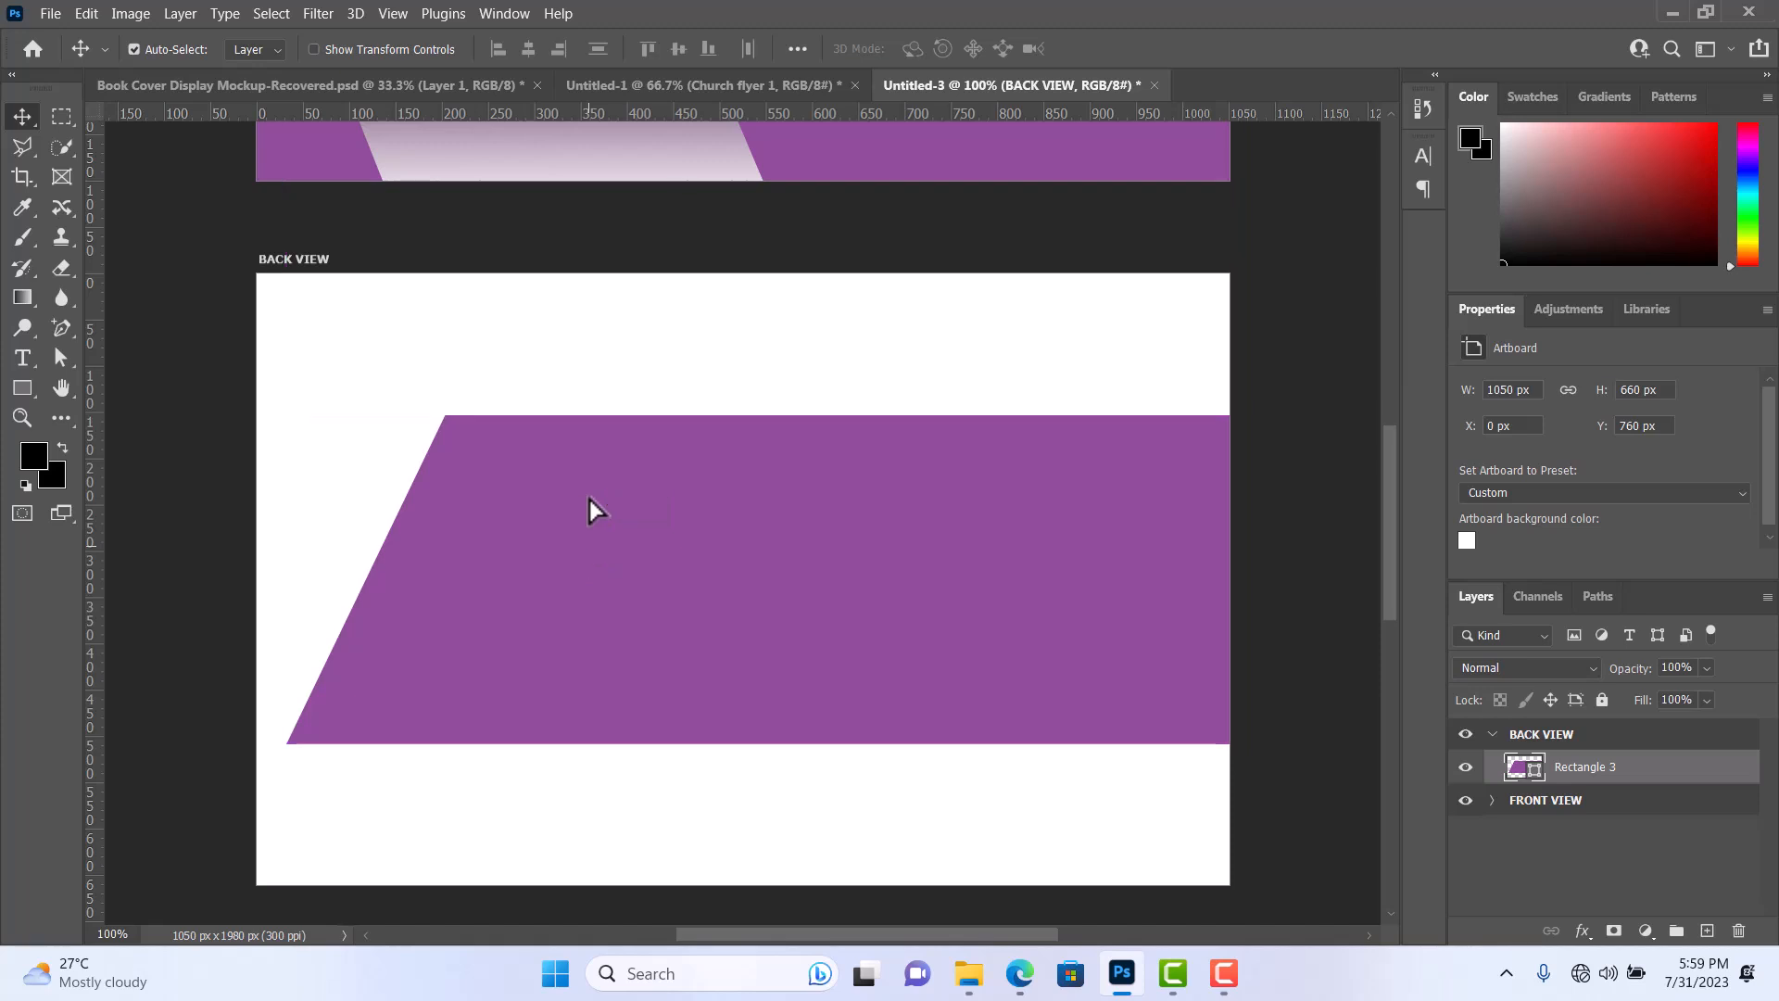
Draw a rectangle of about 516 × 247 px in the upper right of the BACK VIEW artboard, overlapping the purple shape.
{"action": "left_click", "coordinate": [20, 387]}
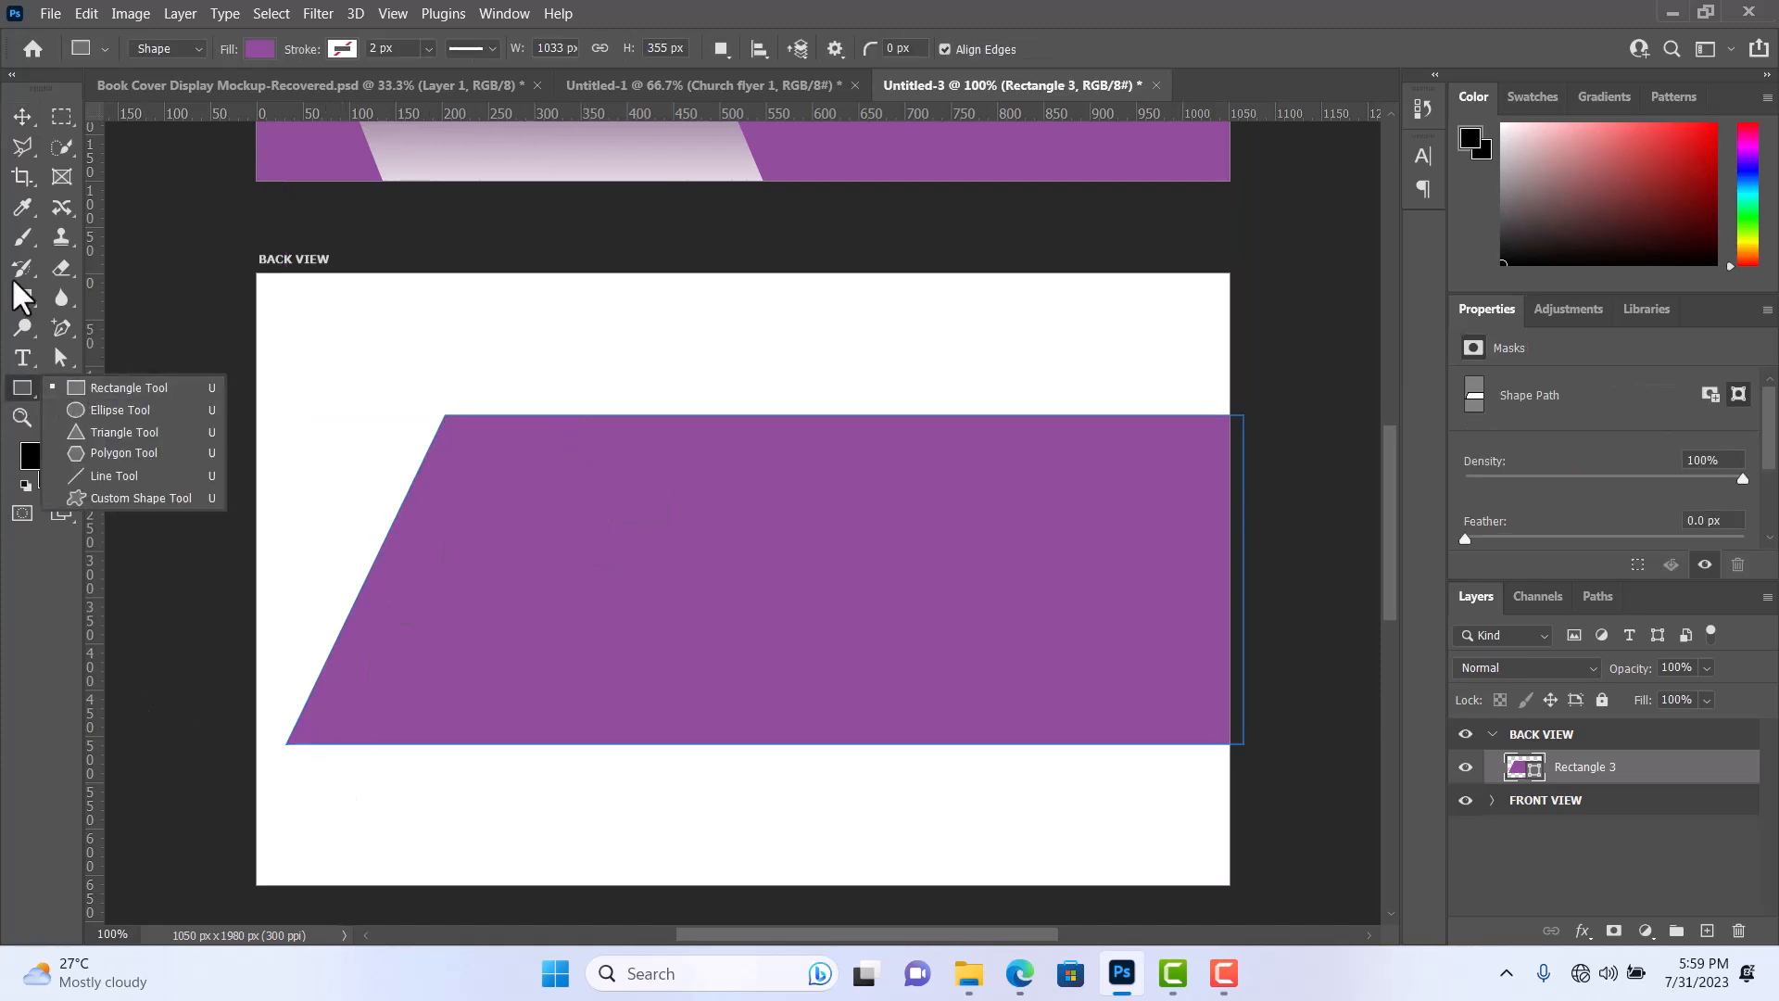
{"action": "left_click", "coordinate": [26, 113]}
{"action": "left_click", "coordinate": [415, 331]}
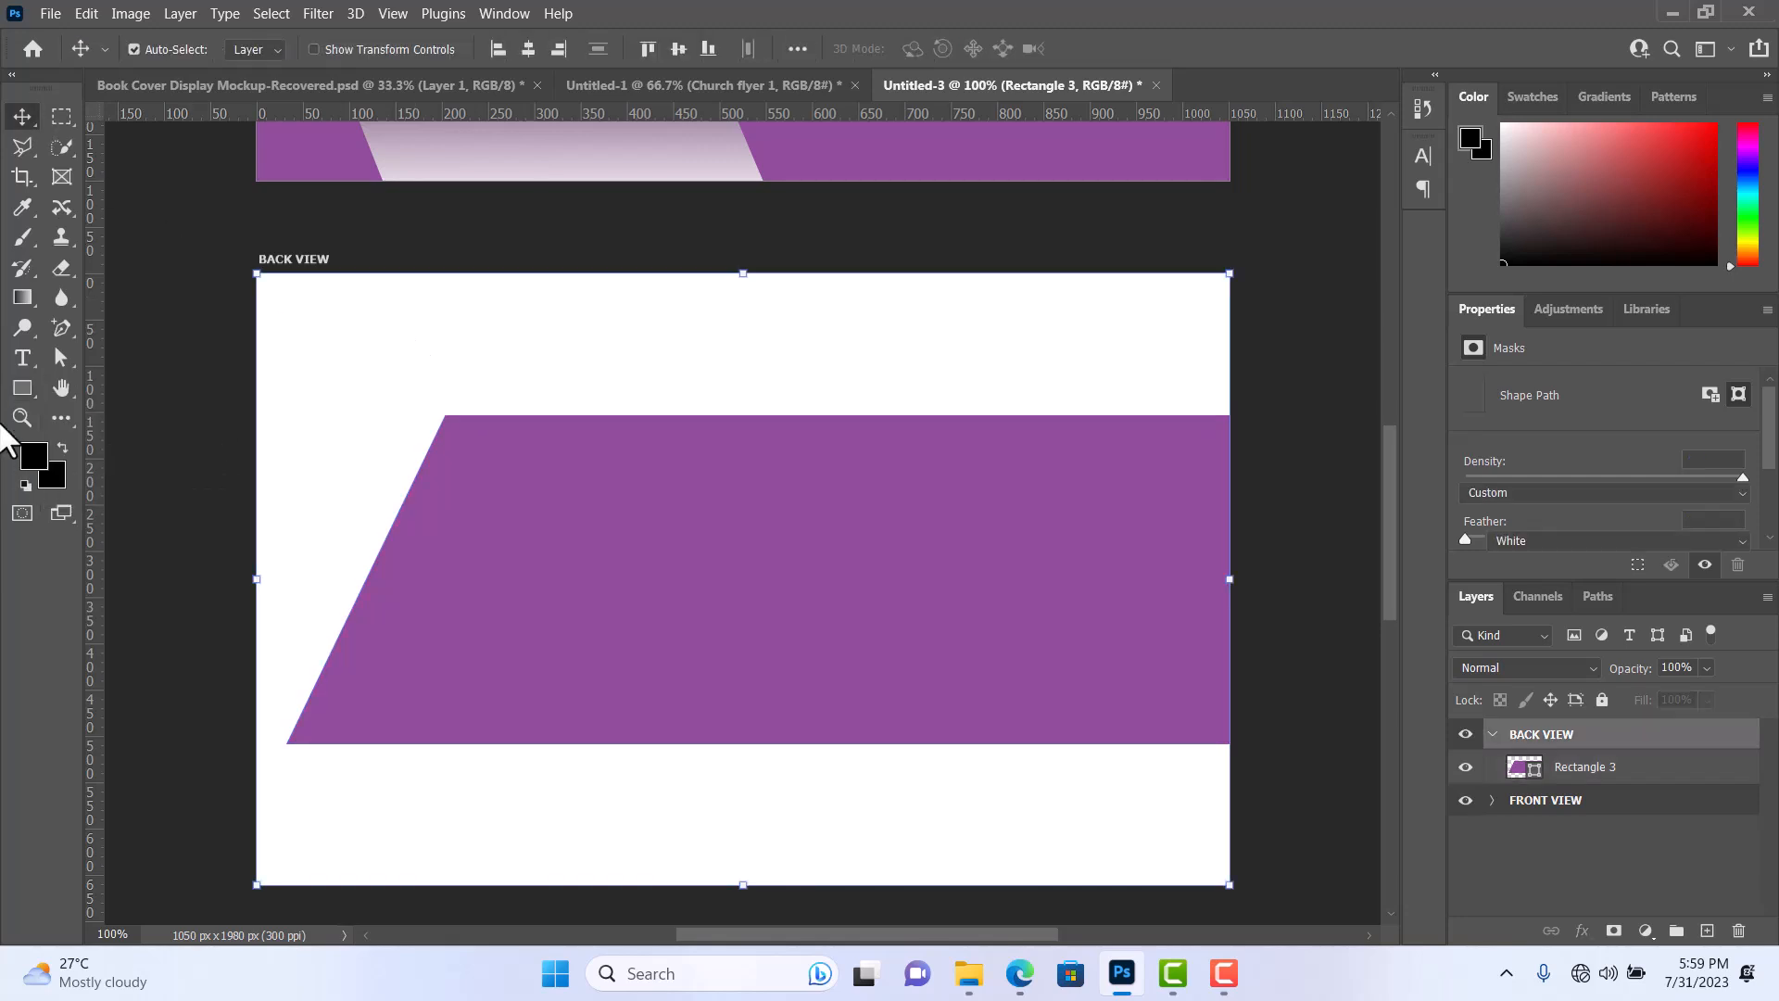
{"action": "left_click", "coordinate": [21, 394]}
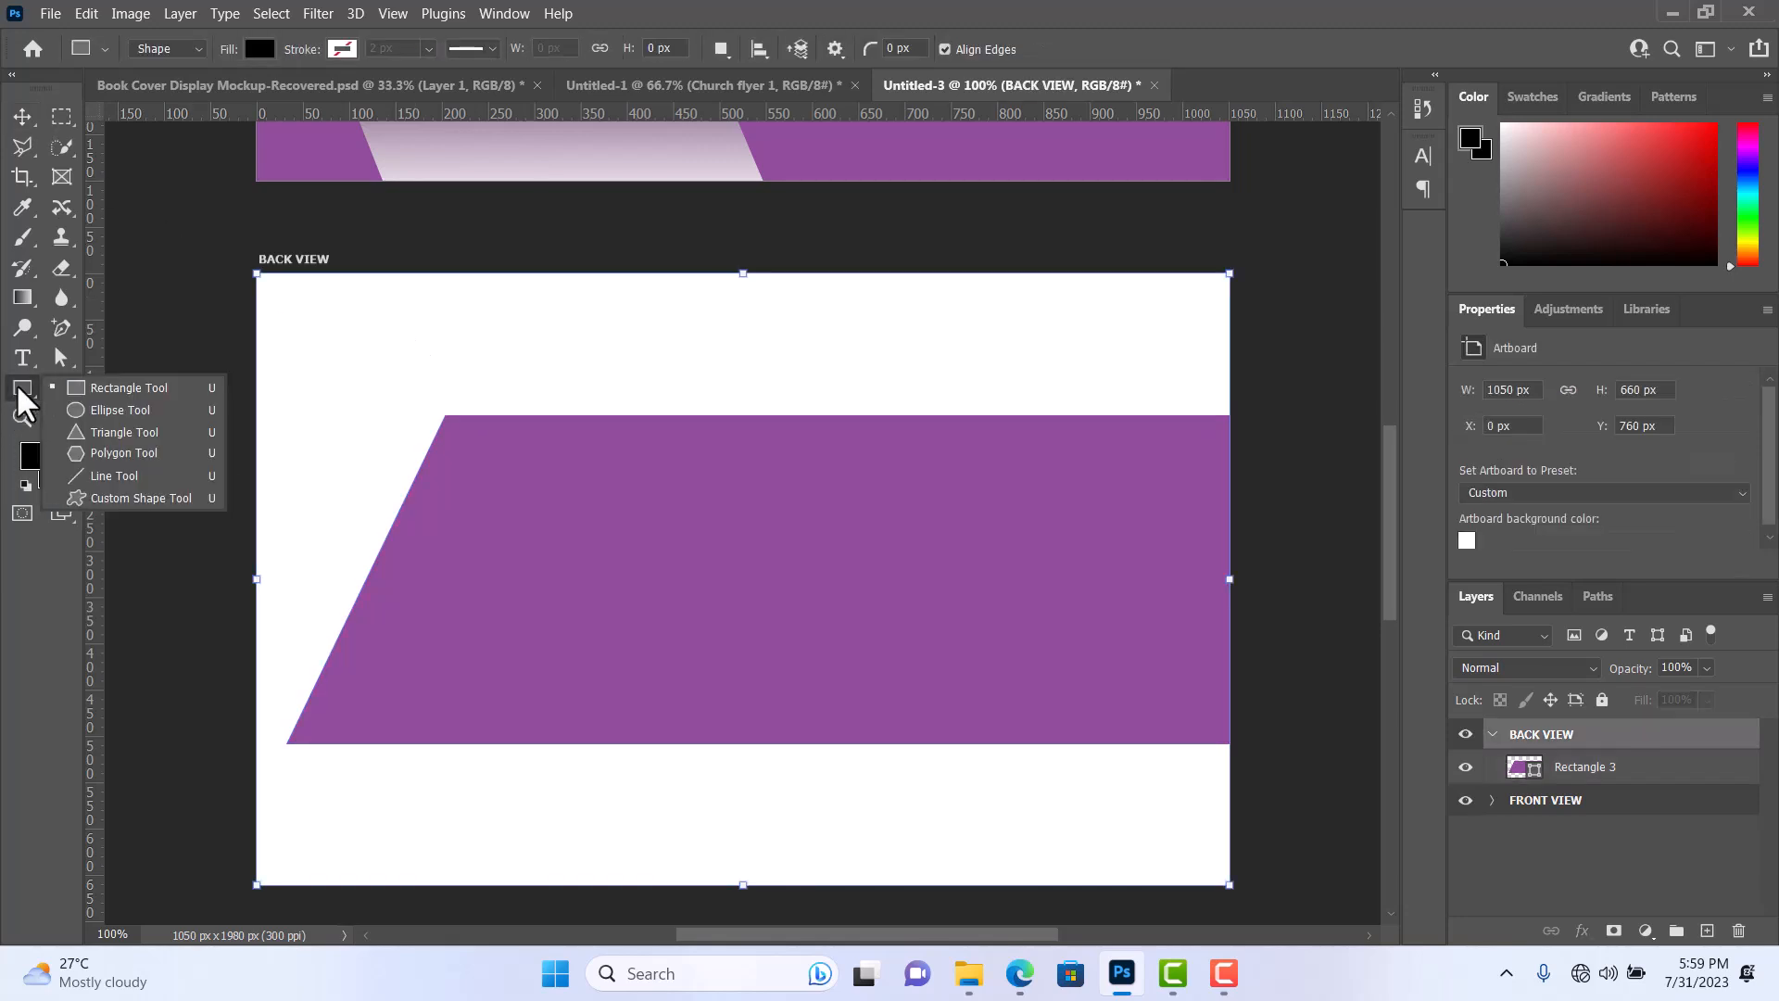
{"action": "left_click", "coordinate": [179, 396]}
{"action": "left_click_drag", "start_coordinate": [763, 303], "coordinate": [1241, 529]}
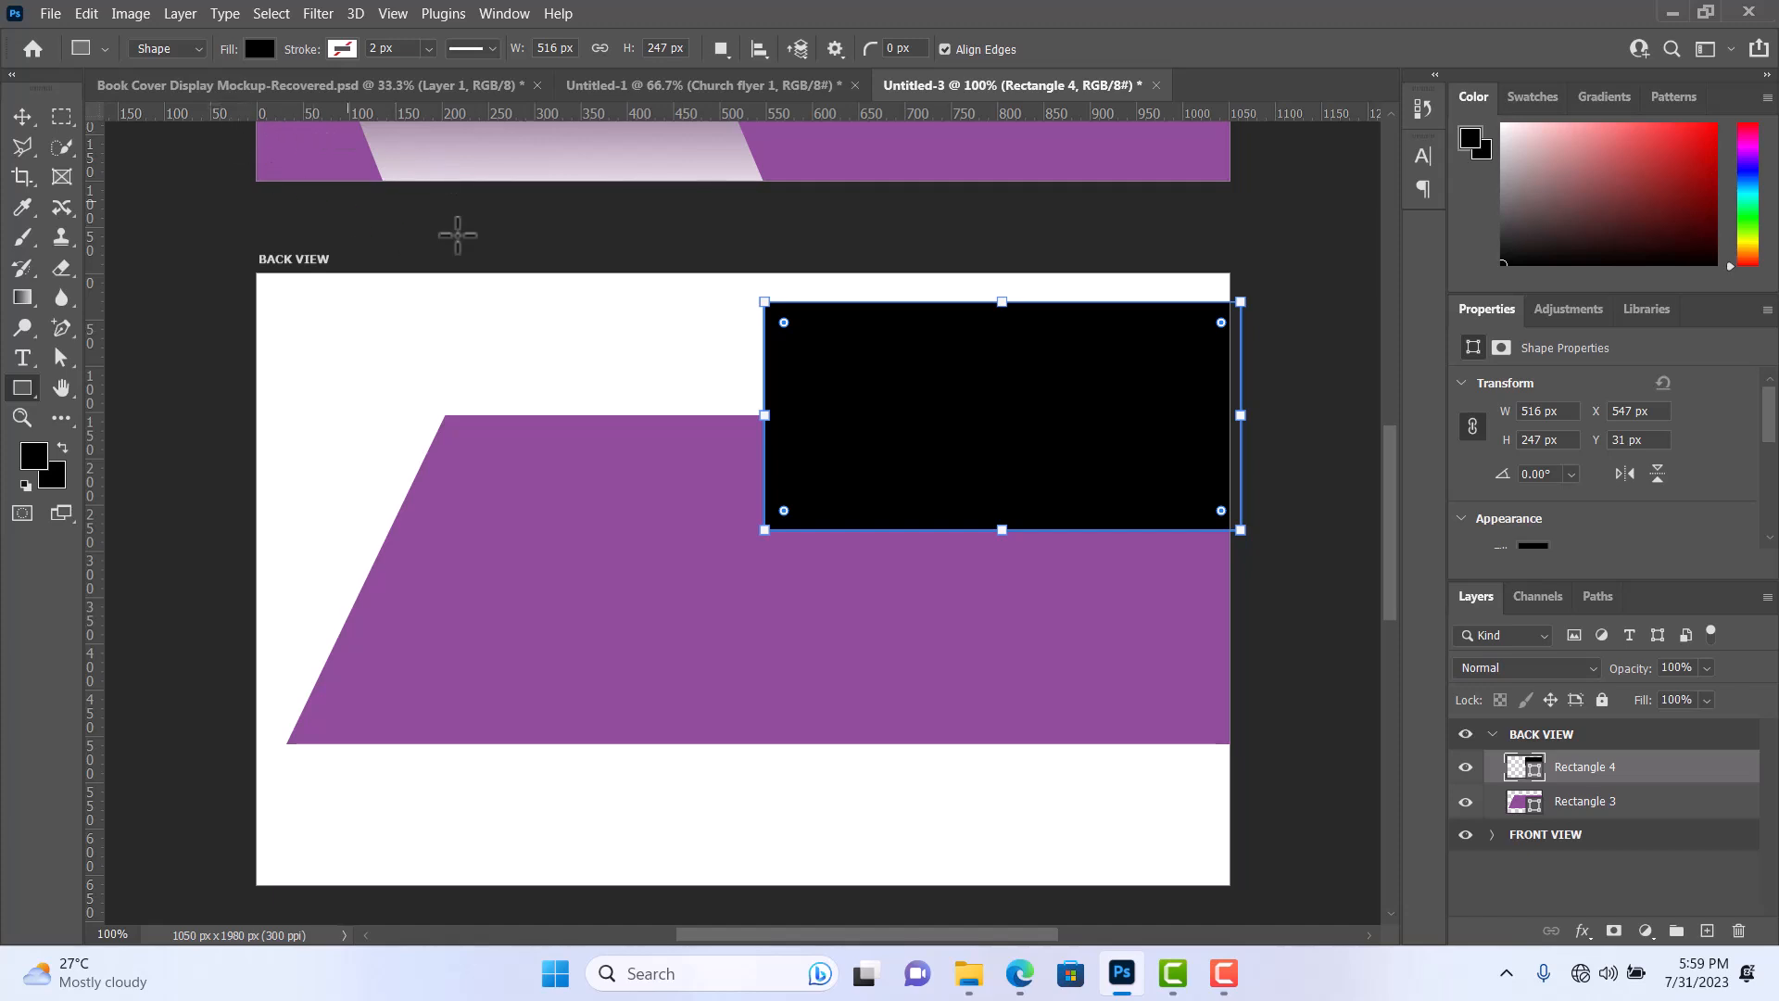
Fill the new rectangle with a linear gradient from dark purple 3b213e to white, sampling the purple shape as the starting hue.
{"action": "left_click", "coordinate": [259, 49]}
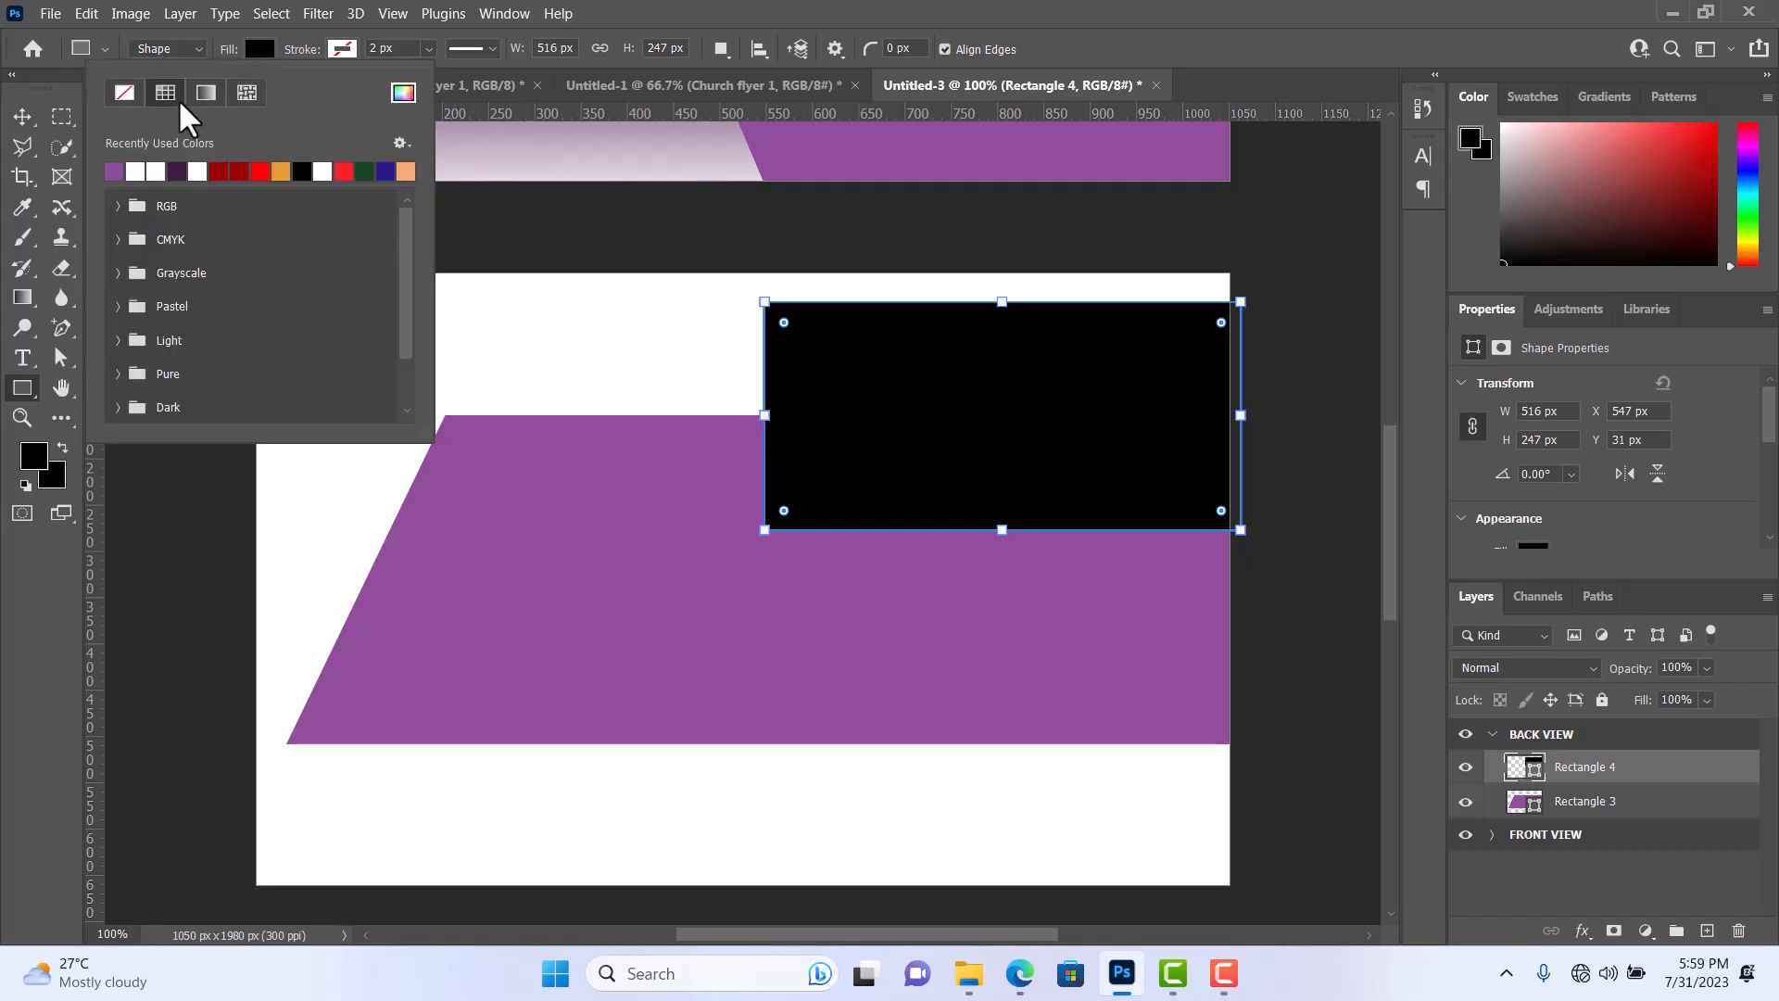
{"action": "left_click", "coordinate": [205, 93]}
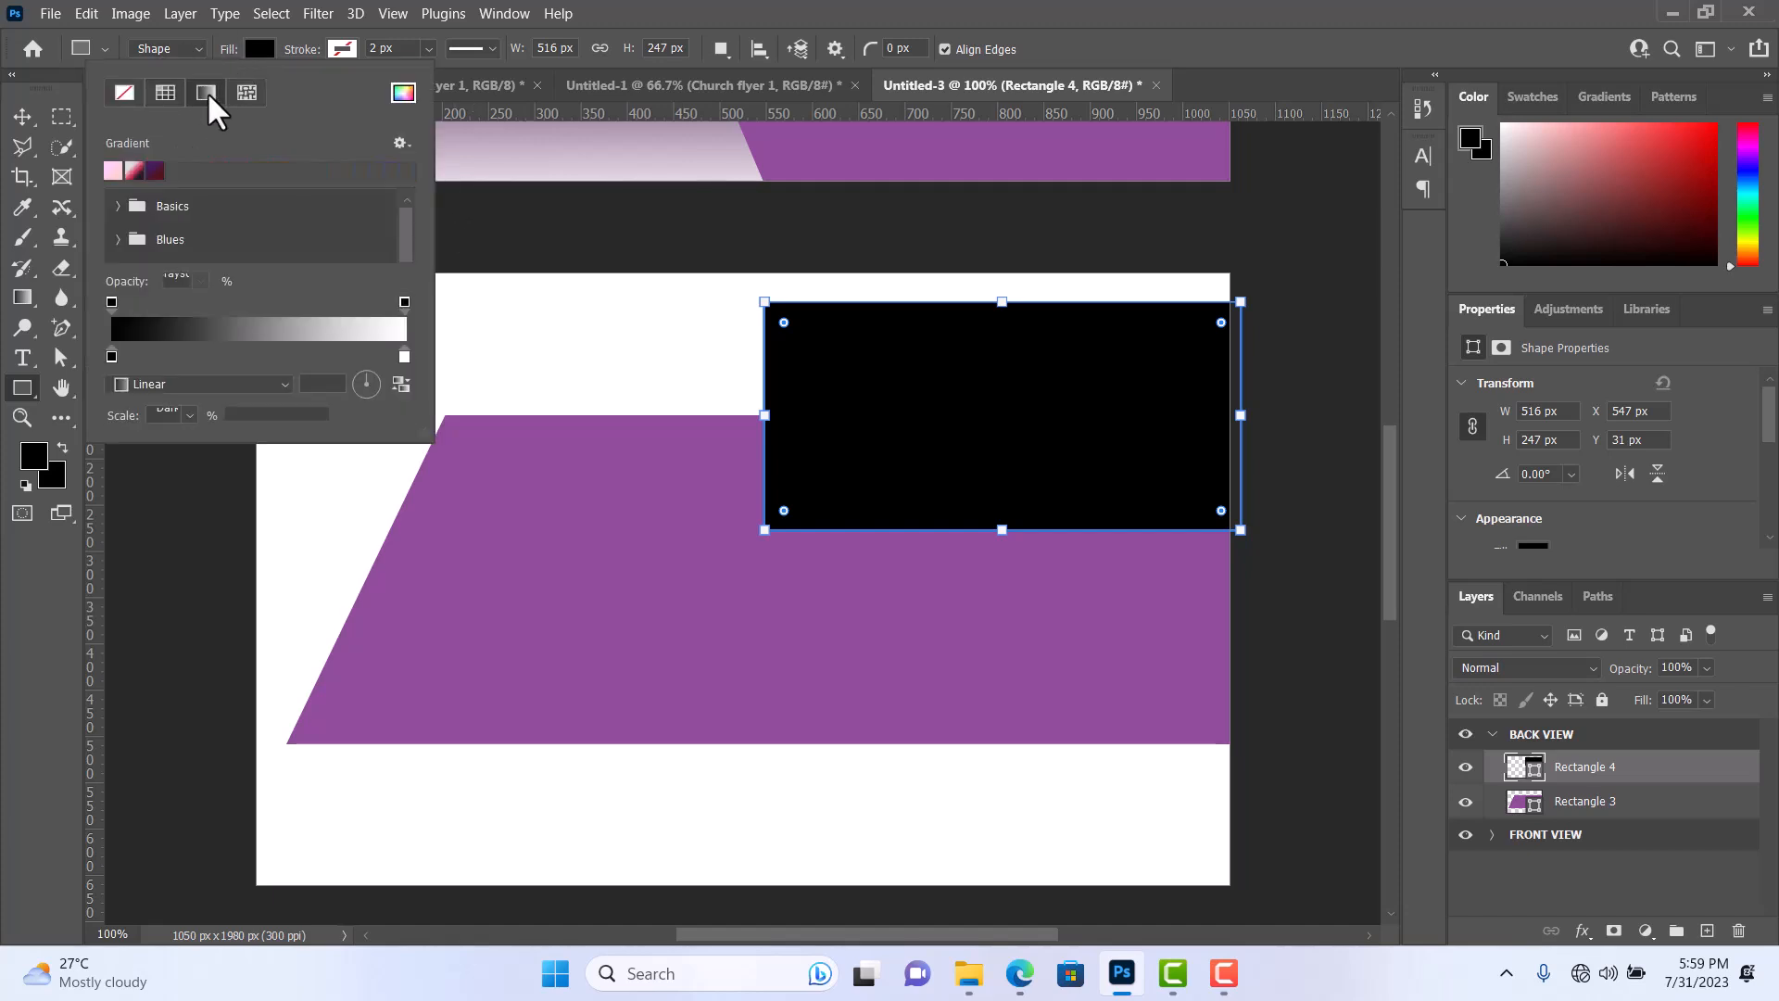
{"action": "double_click", "coordinate": [112, 356]}
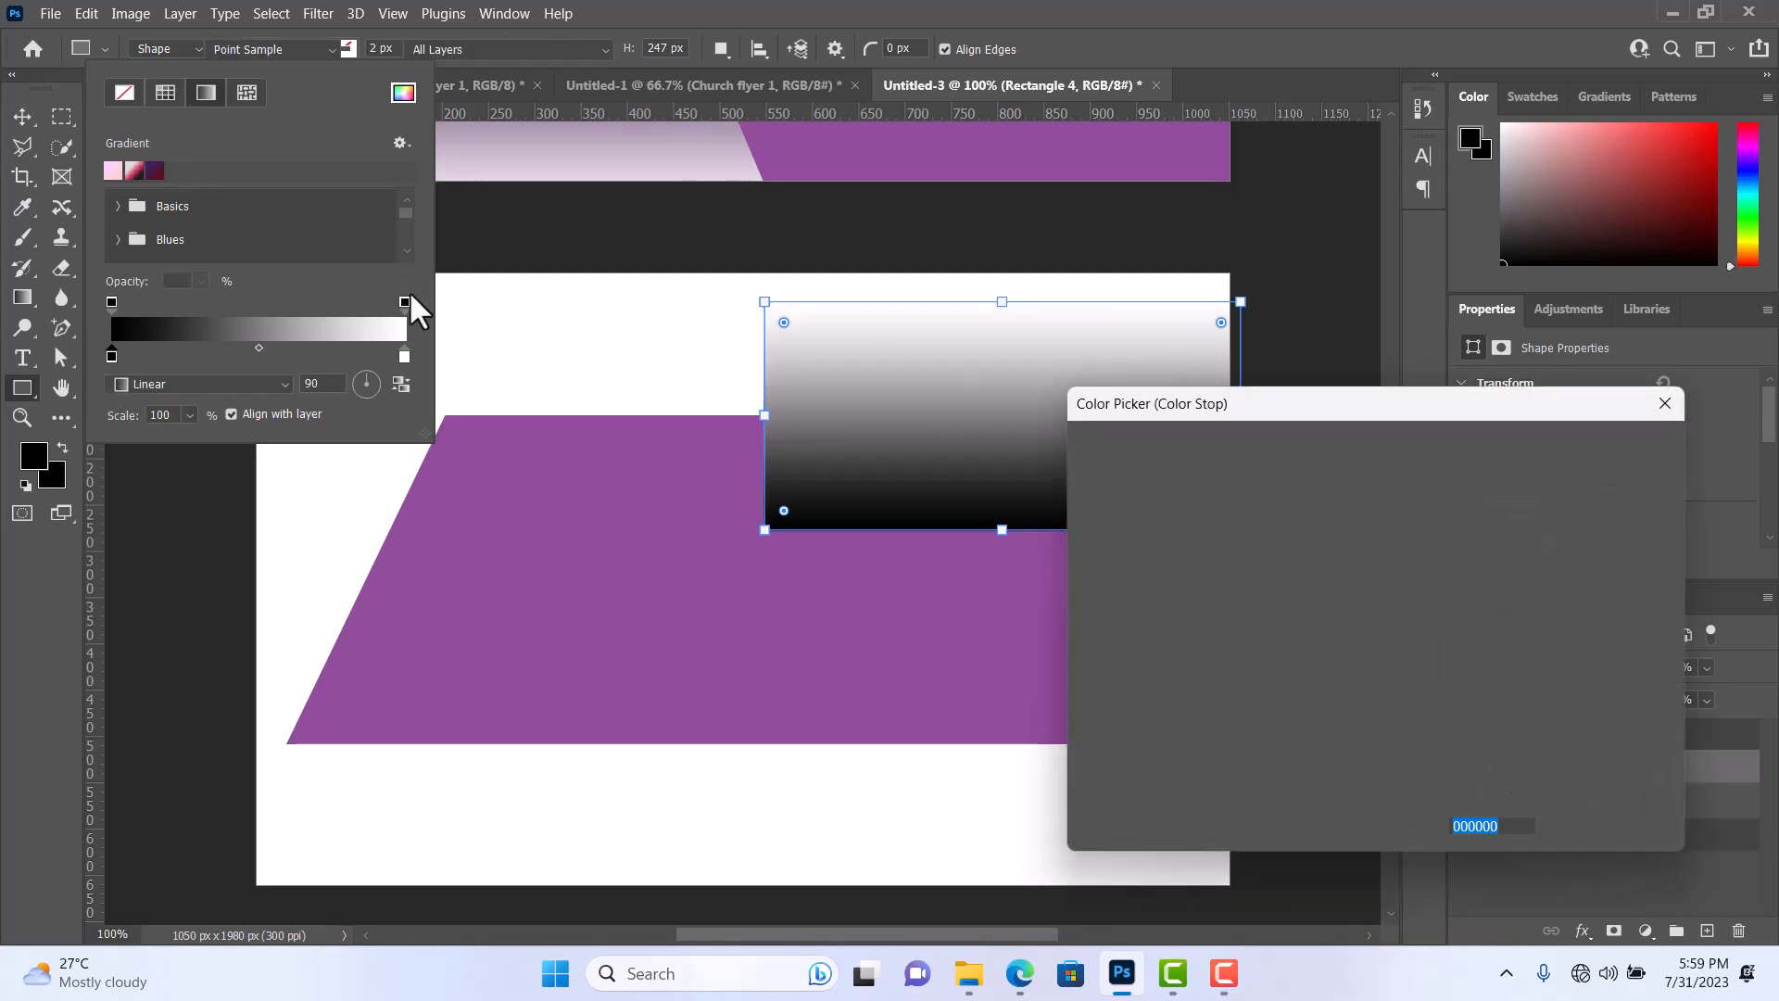
{"action": "left_click", "coordinate": [529, 616]}
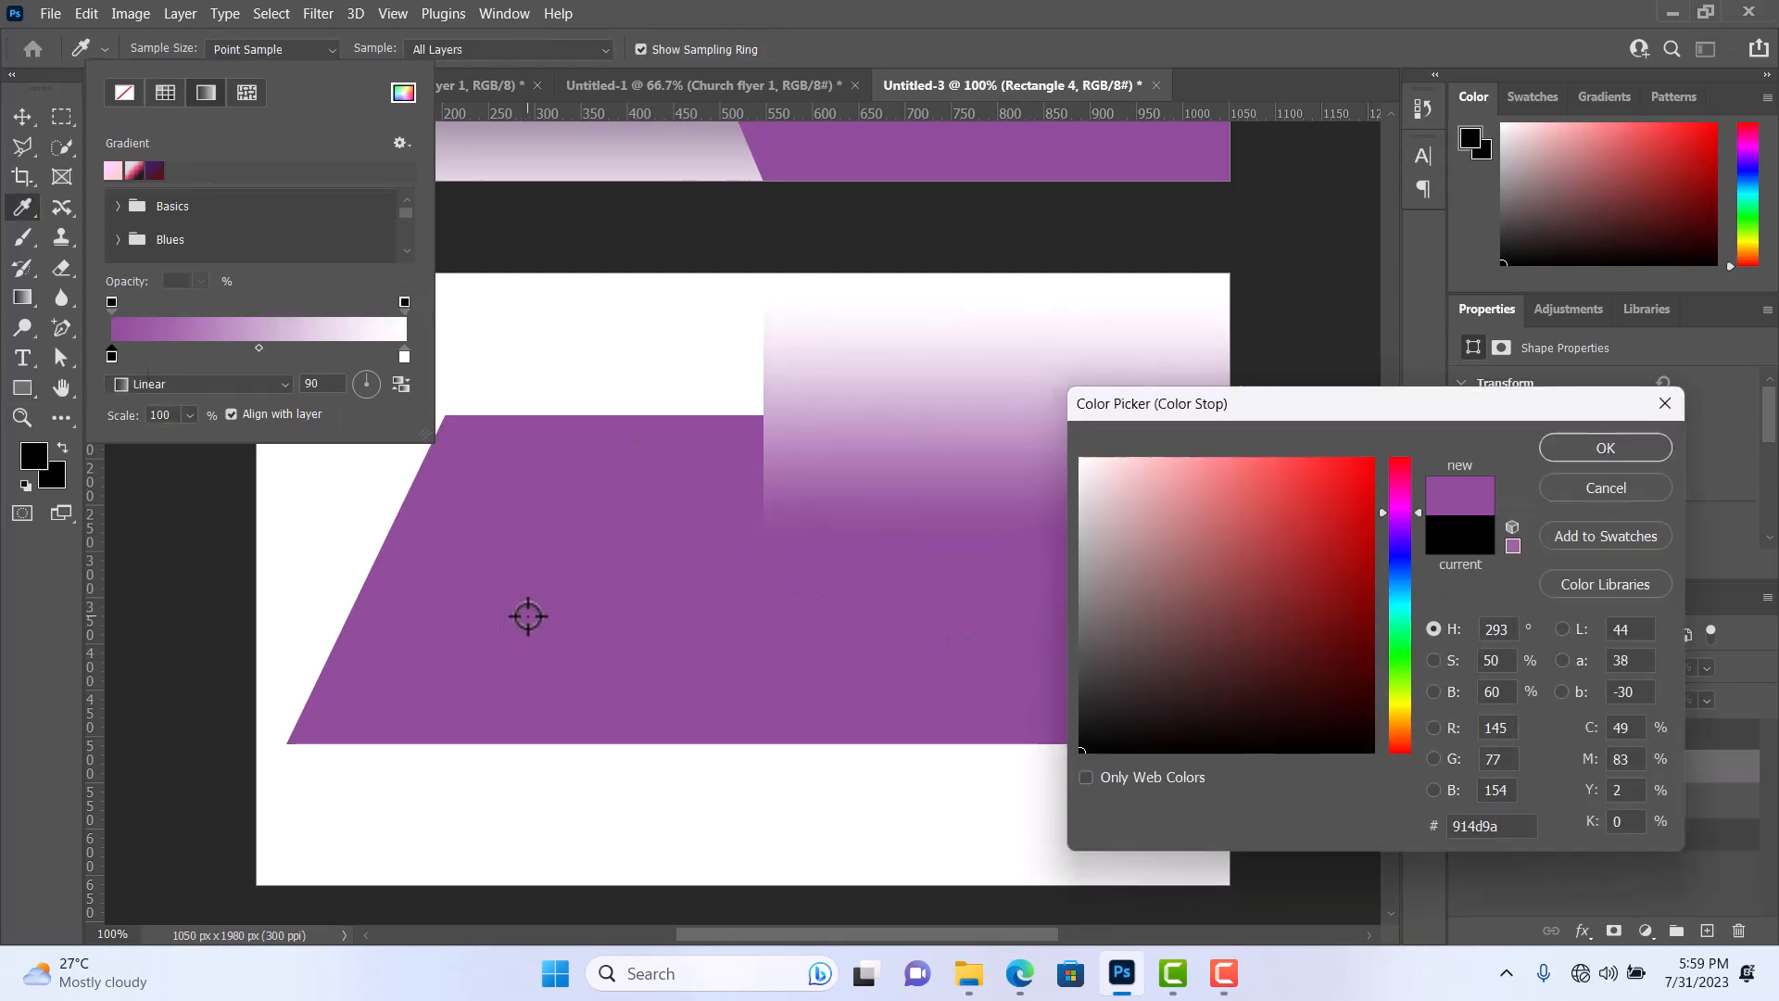
{"action": "mouse_move", "coordinate": [1190, 661]}
{"action": "left_mouse_down"}
{"action": "mouse_move", "coordinate": [1235, 678]}
{"action": "mouse_move", "coordinate": [1217, 681]}
{"action": "left_mouse_up"}
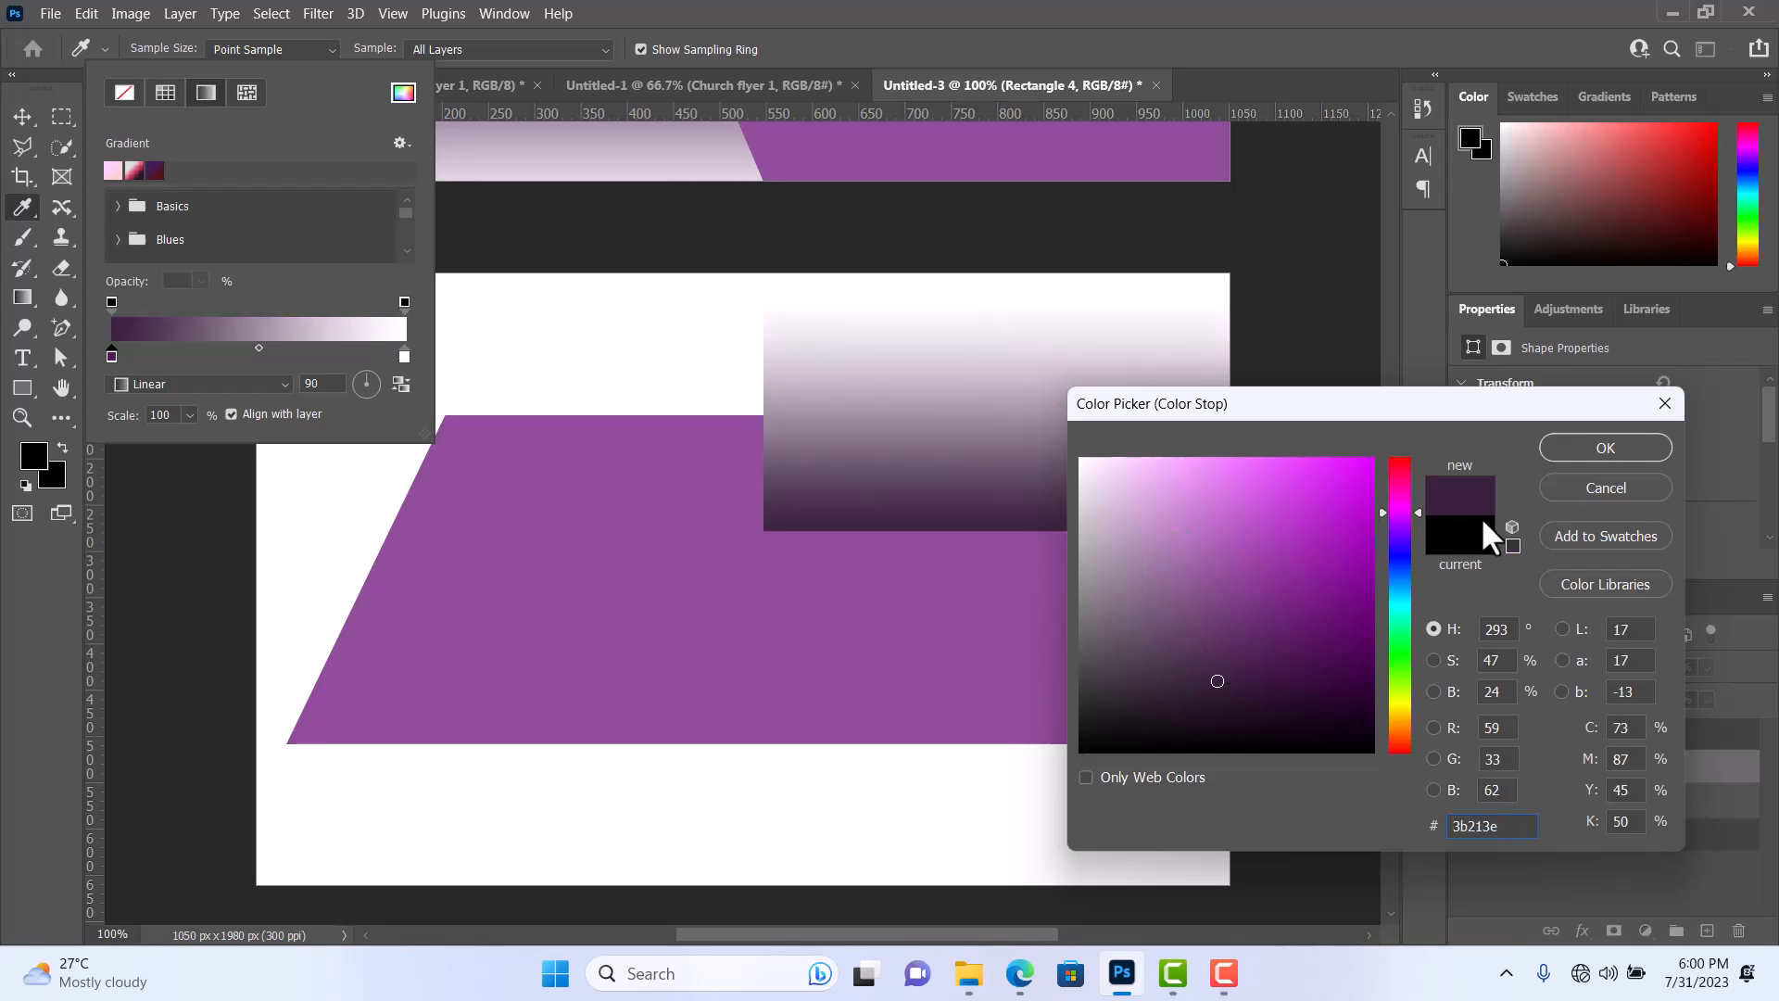
{"action": "left_click", "coordinate": [1608, 447]}
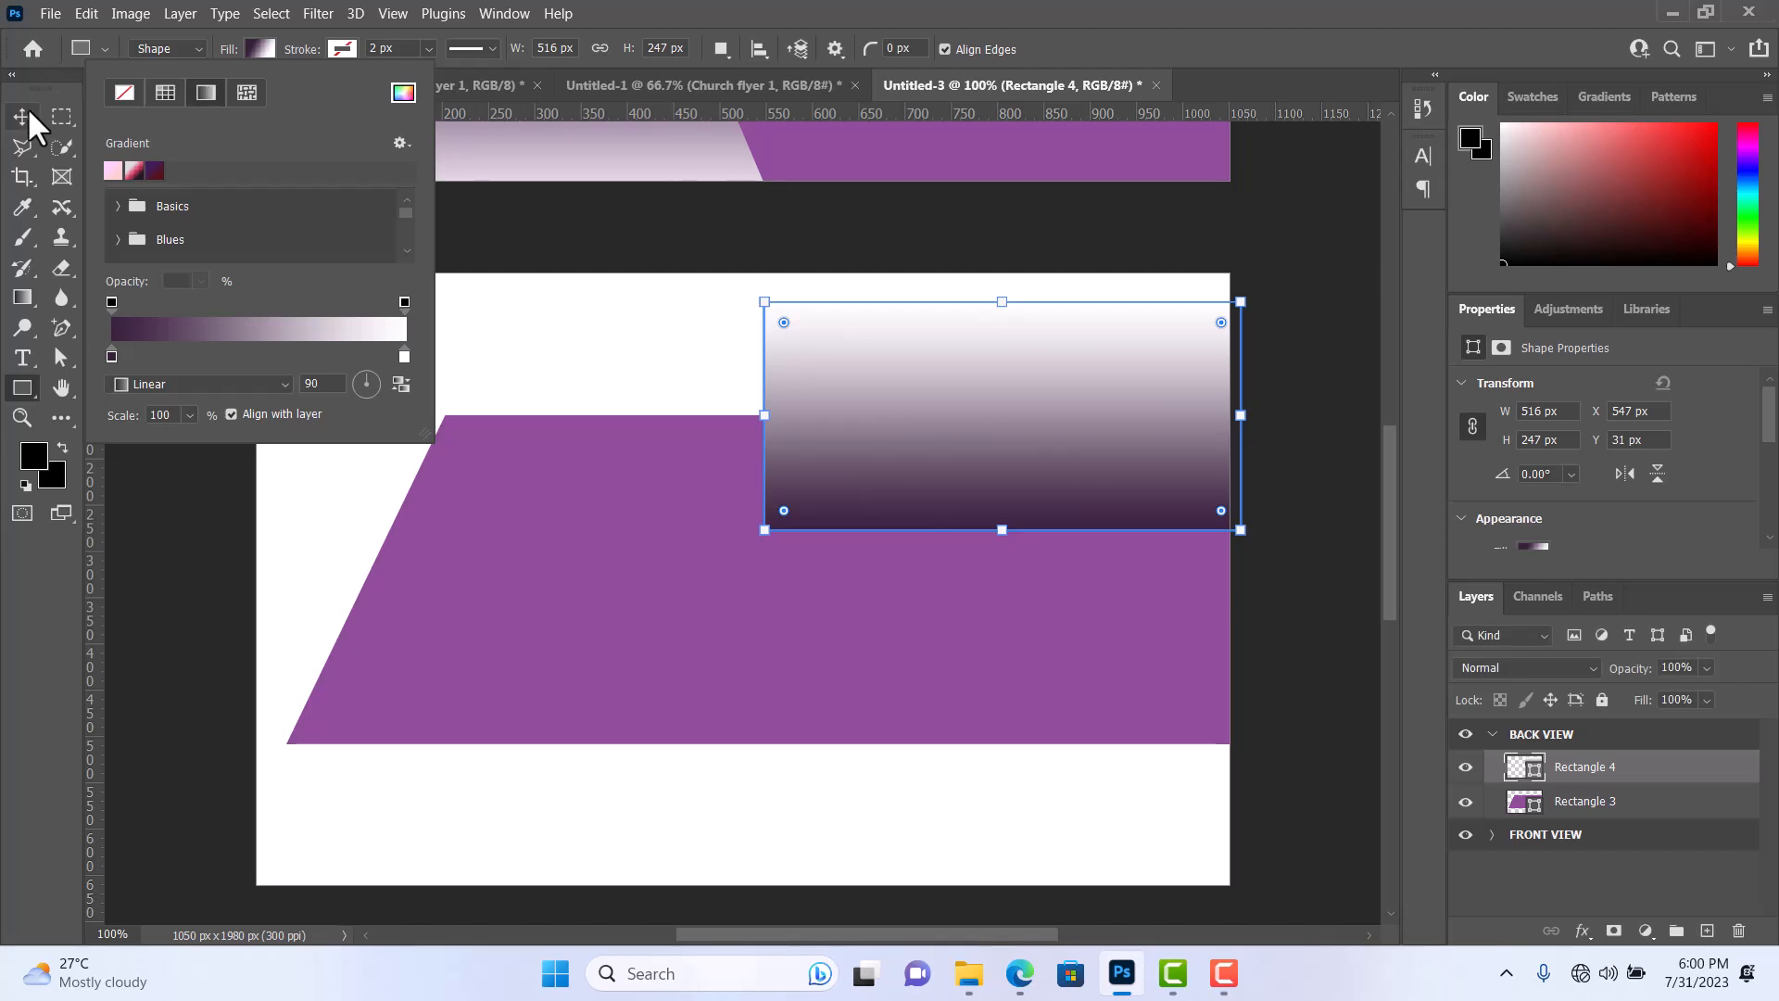
Rest the gradient rectangle on the purple shape's top edge and slant its left side by moving only the top-left anchor point outward.
{"action": "left_click", "coordinate": [22, 116]}
{"action": "left_click_drag", "start_coordinate": [931, 411], "coordinate": [1004, 358]}
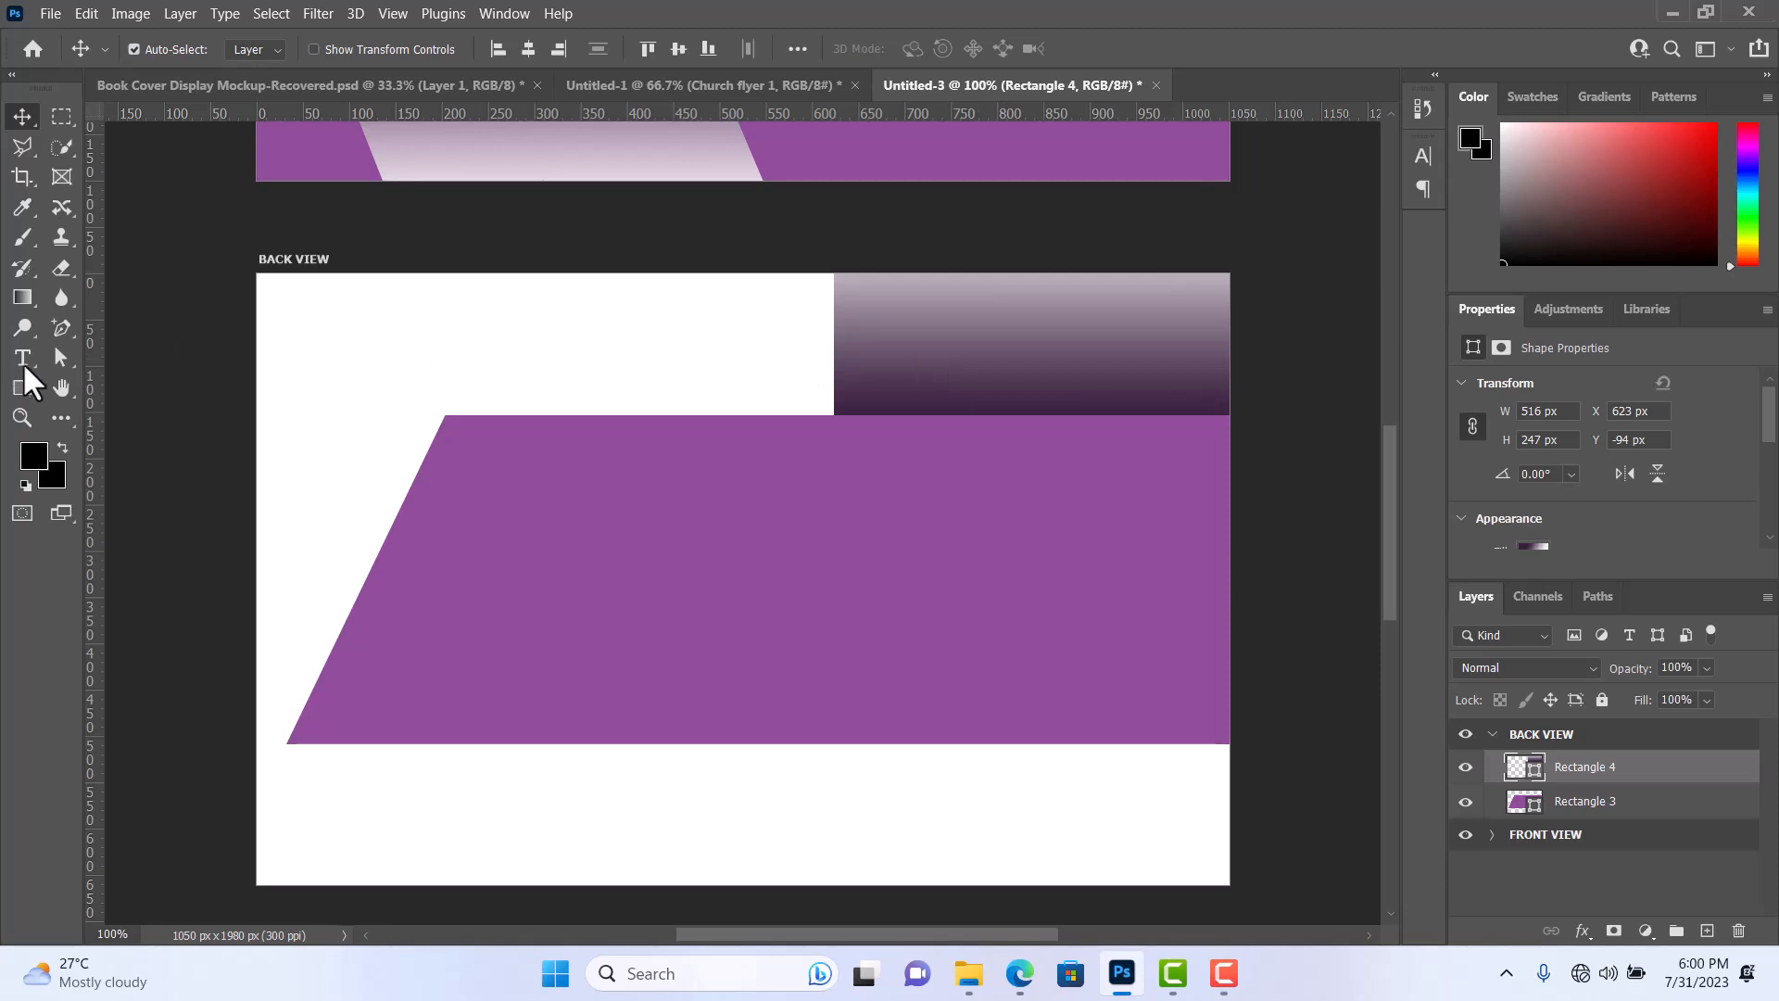
{"action": "right_click", "coordinate": [66, 362]}
{"action": "left_click", "coordinate": [113, 363]}
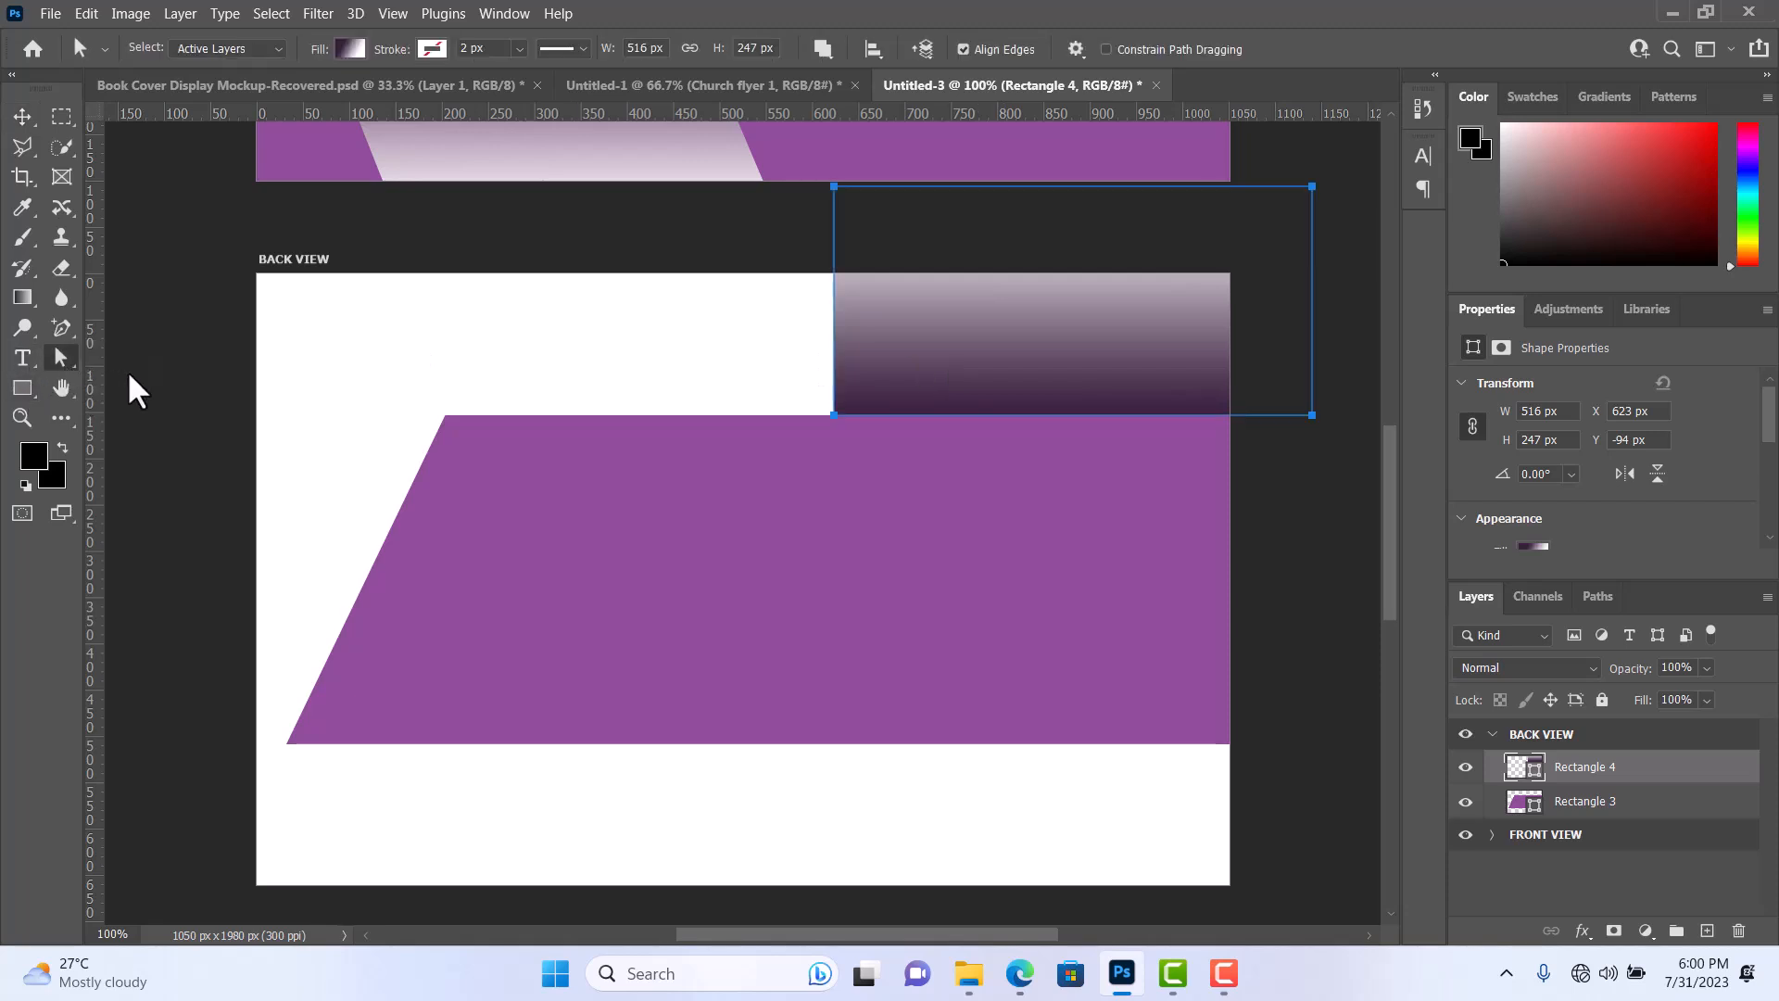
{"action": "right_click", "coordinate": [56, 360]}
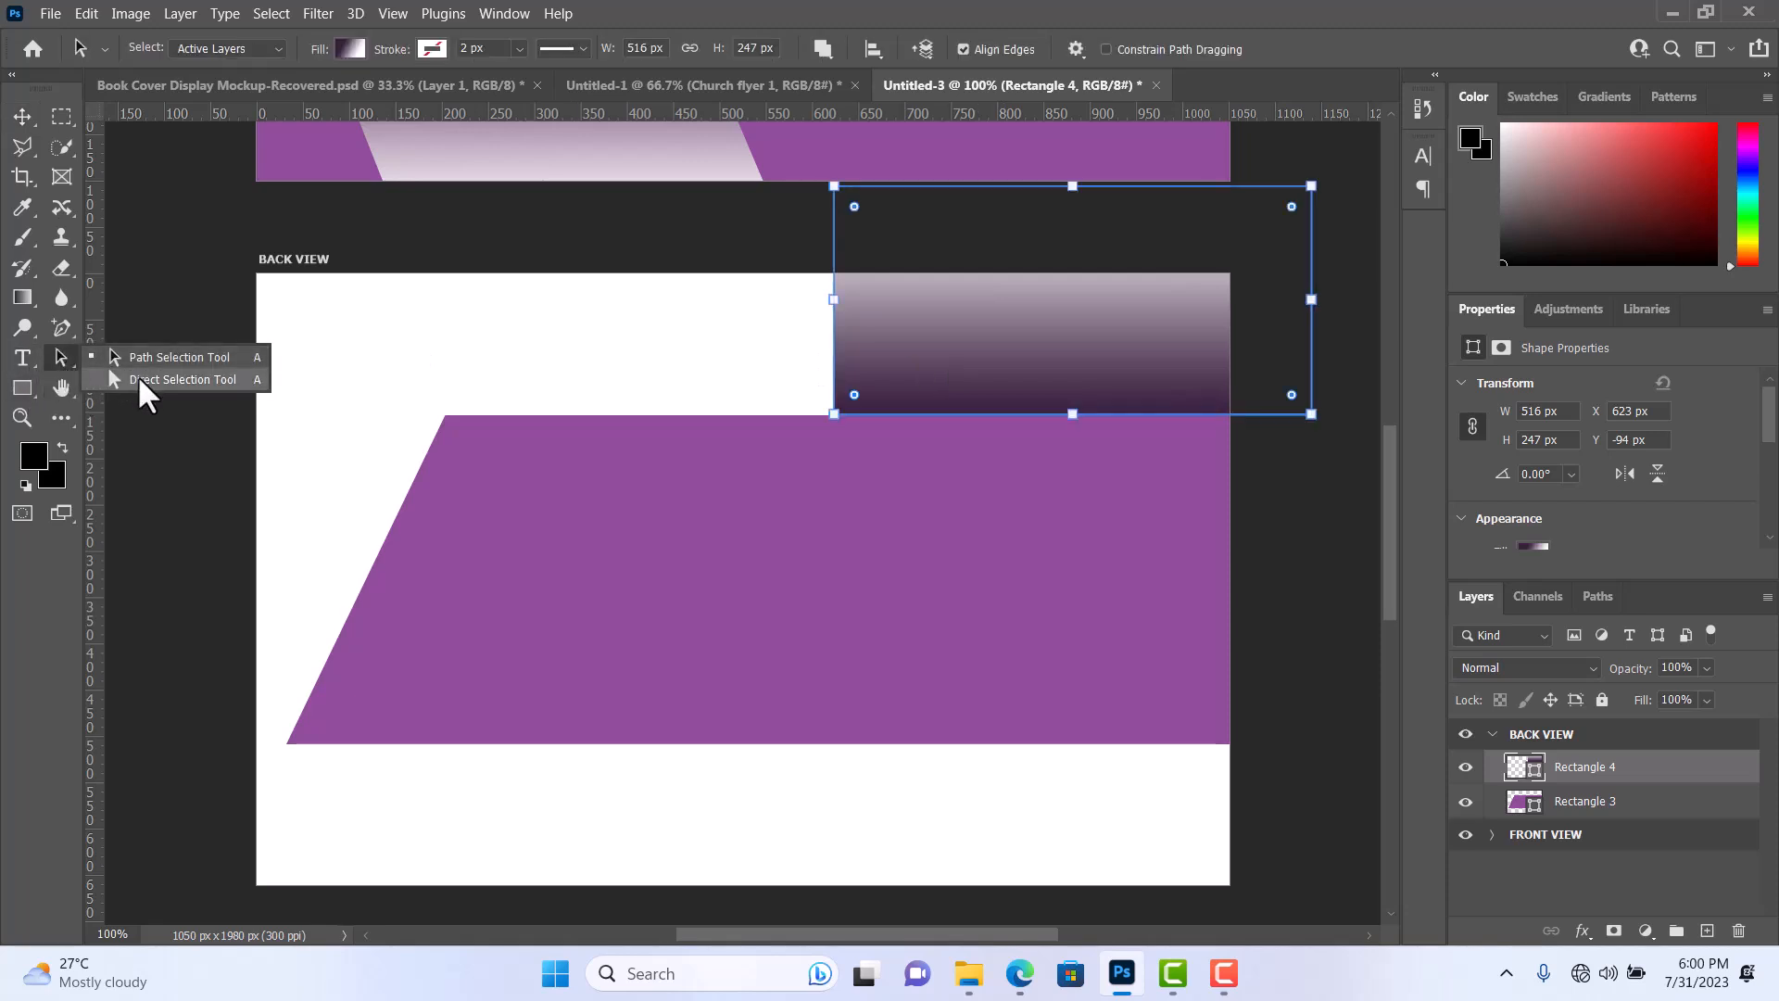
{"action": "left_click", "coordinate": [137, 377]}
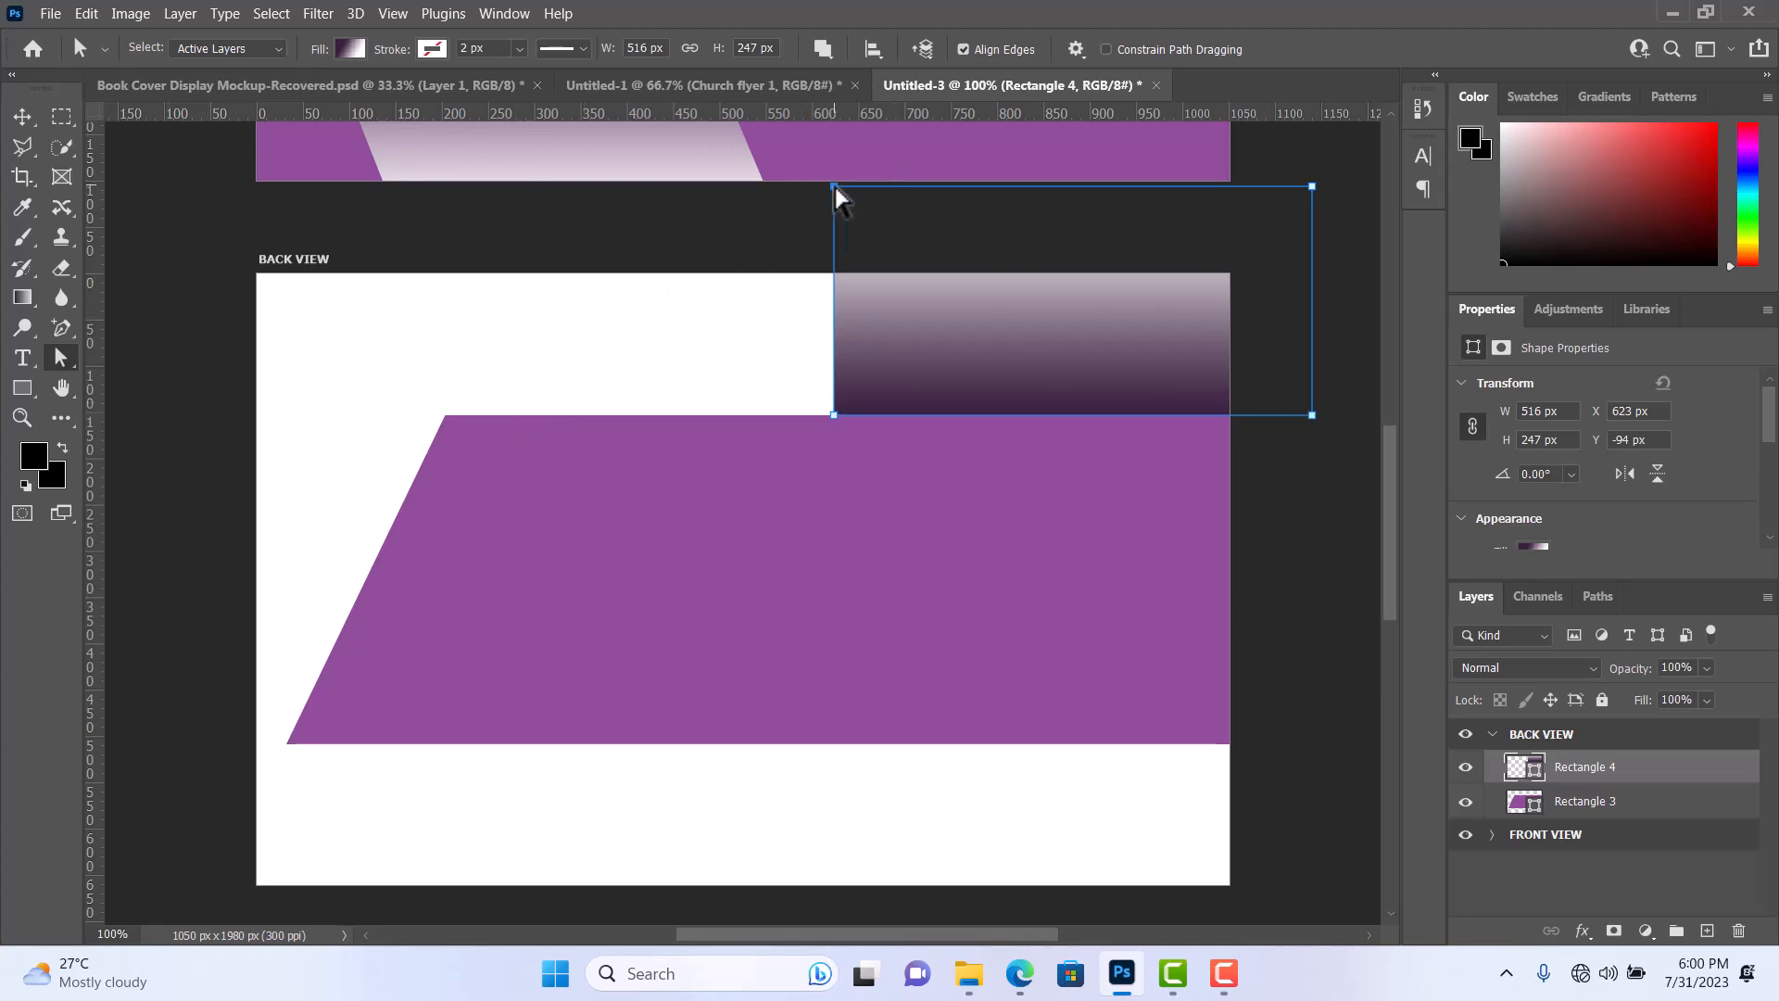
{"action": "left_click_drag", "start_coordinate": [833, 186], "coordinate": [673, 188]}
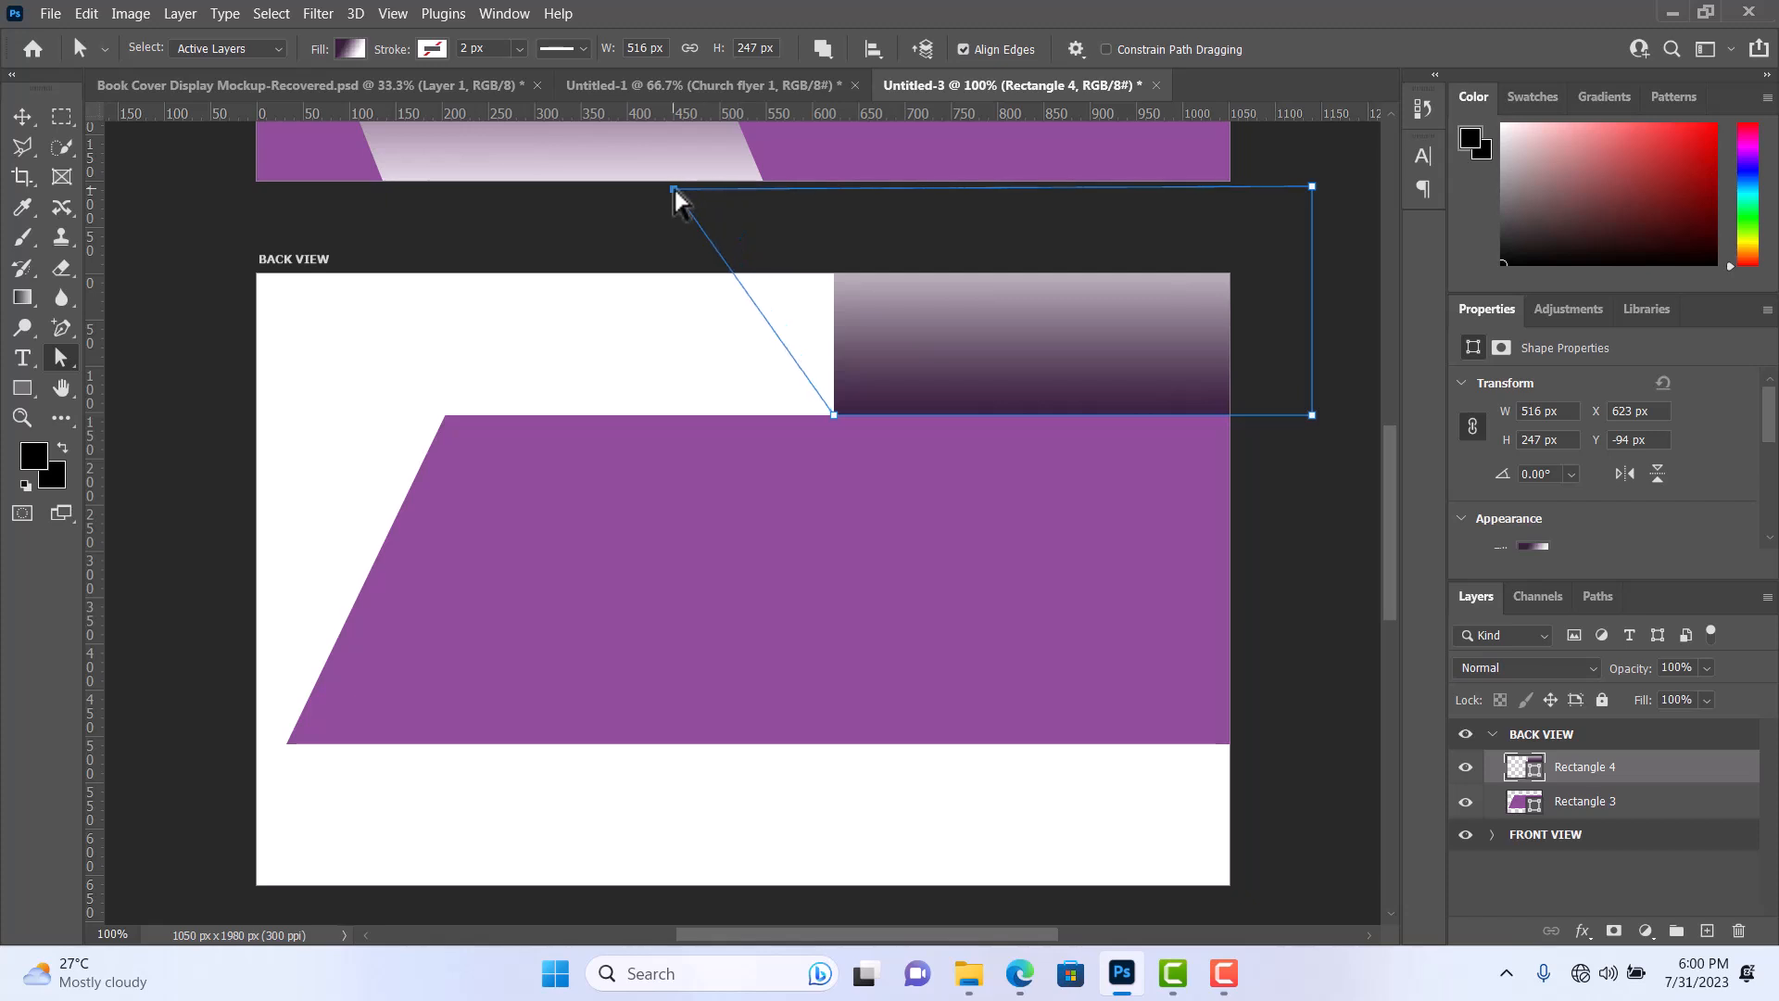
{"action": "left_click_drag", "start_coordinate": [674, 188], "coordinate": [647, 188]}
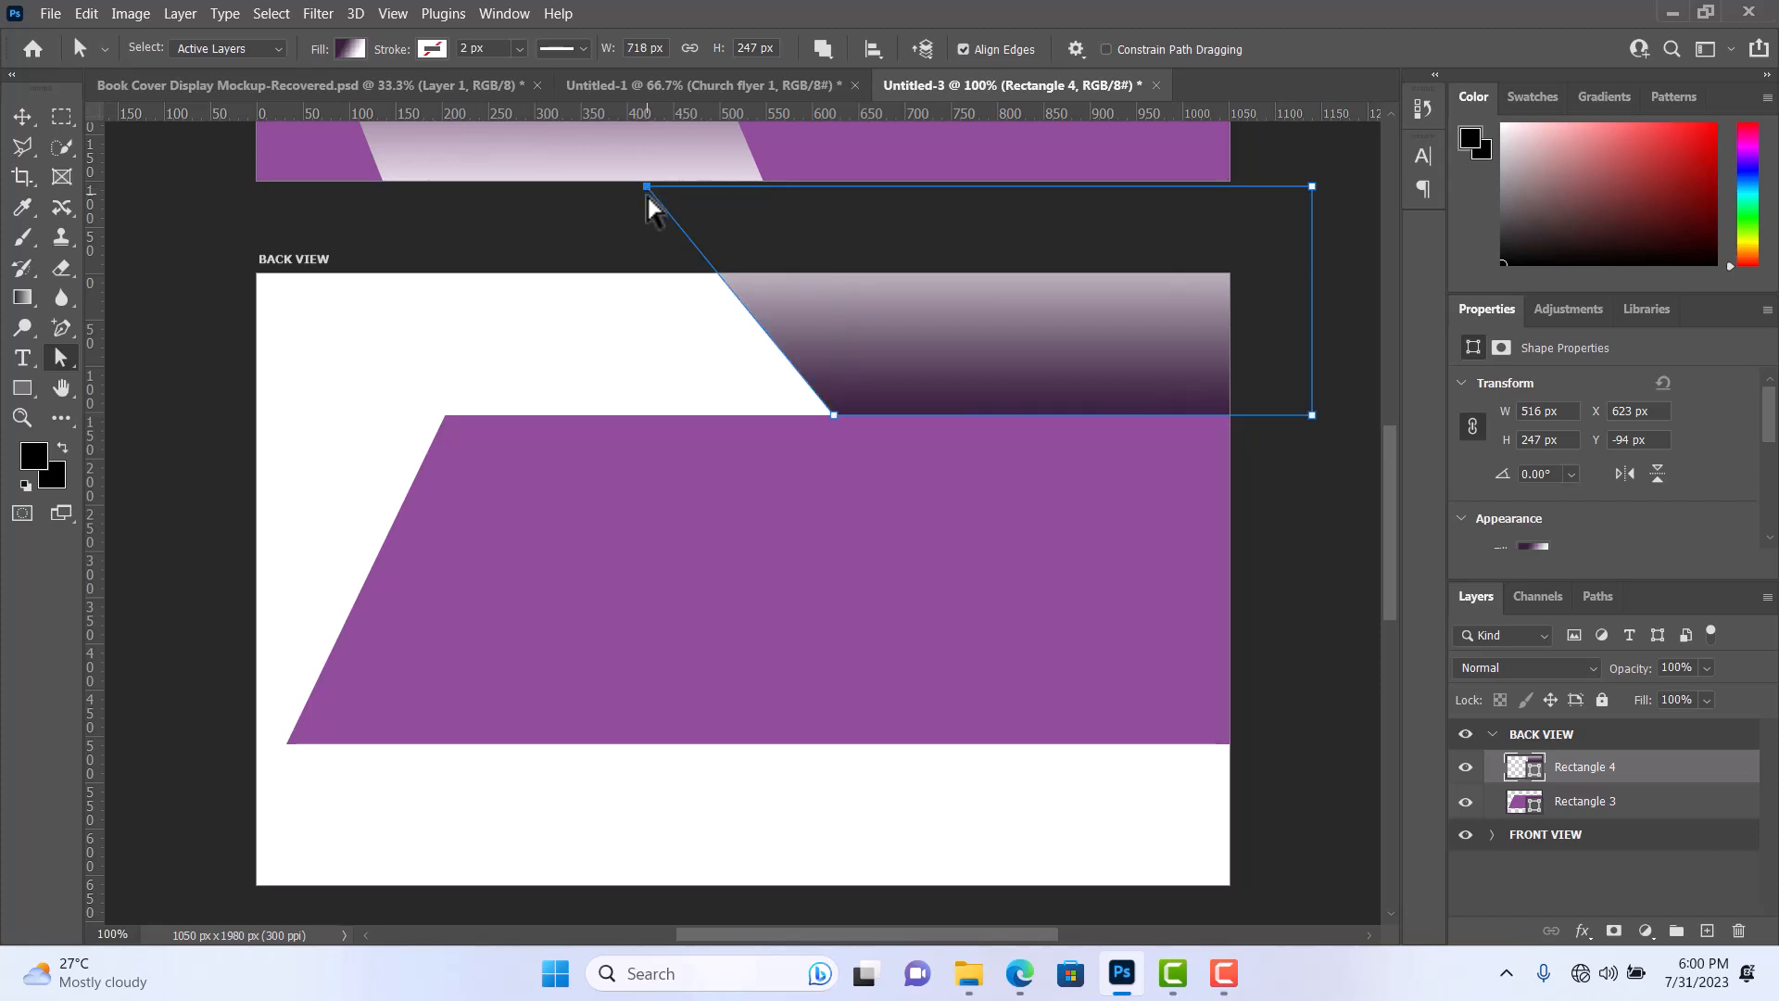
Nudge the slanted gradient shape slightly to the right and place the purple shape's layer, Rectangle 3, above it.
{"action": "left_click", "coordinate": [20, 117]}
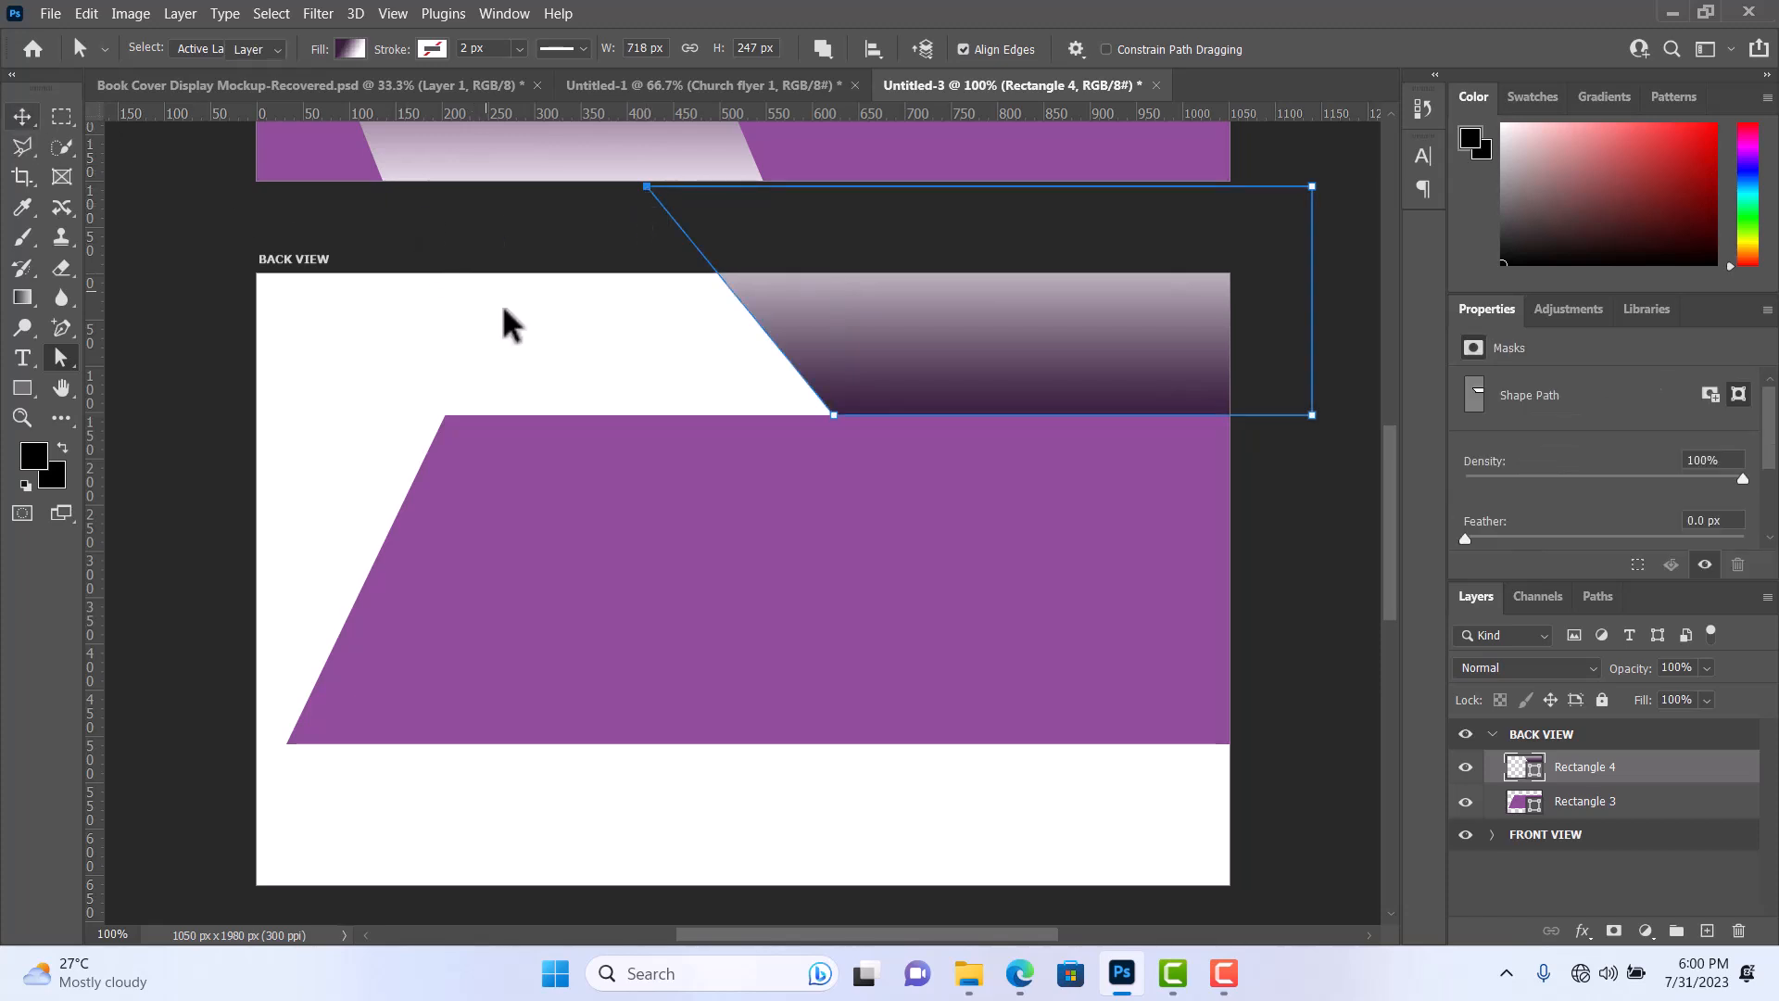
{"action": "left_click_drag", "start_coordinate": [842, 361], "coordinate": [858, 362]}
{"action": "left_click", "coordinate": [722, 794]}
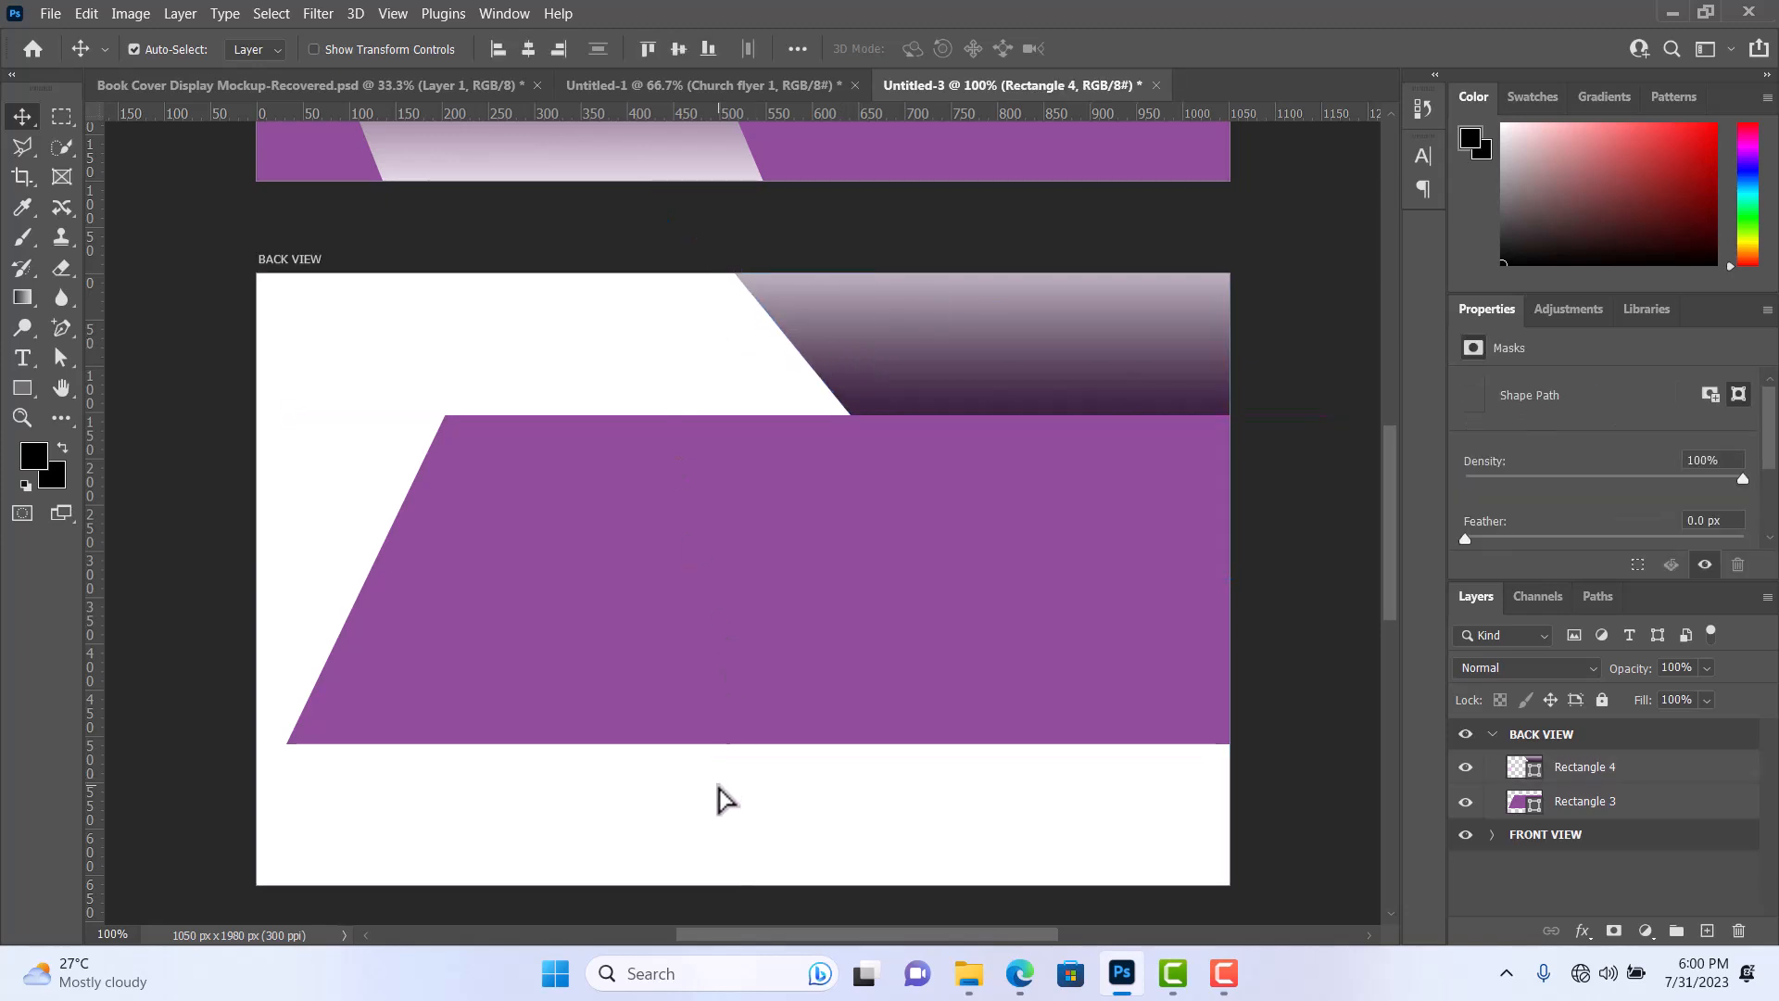
{"action": "left_click", "coordinate": [900, 664]}
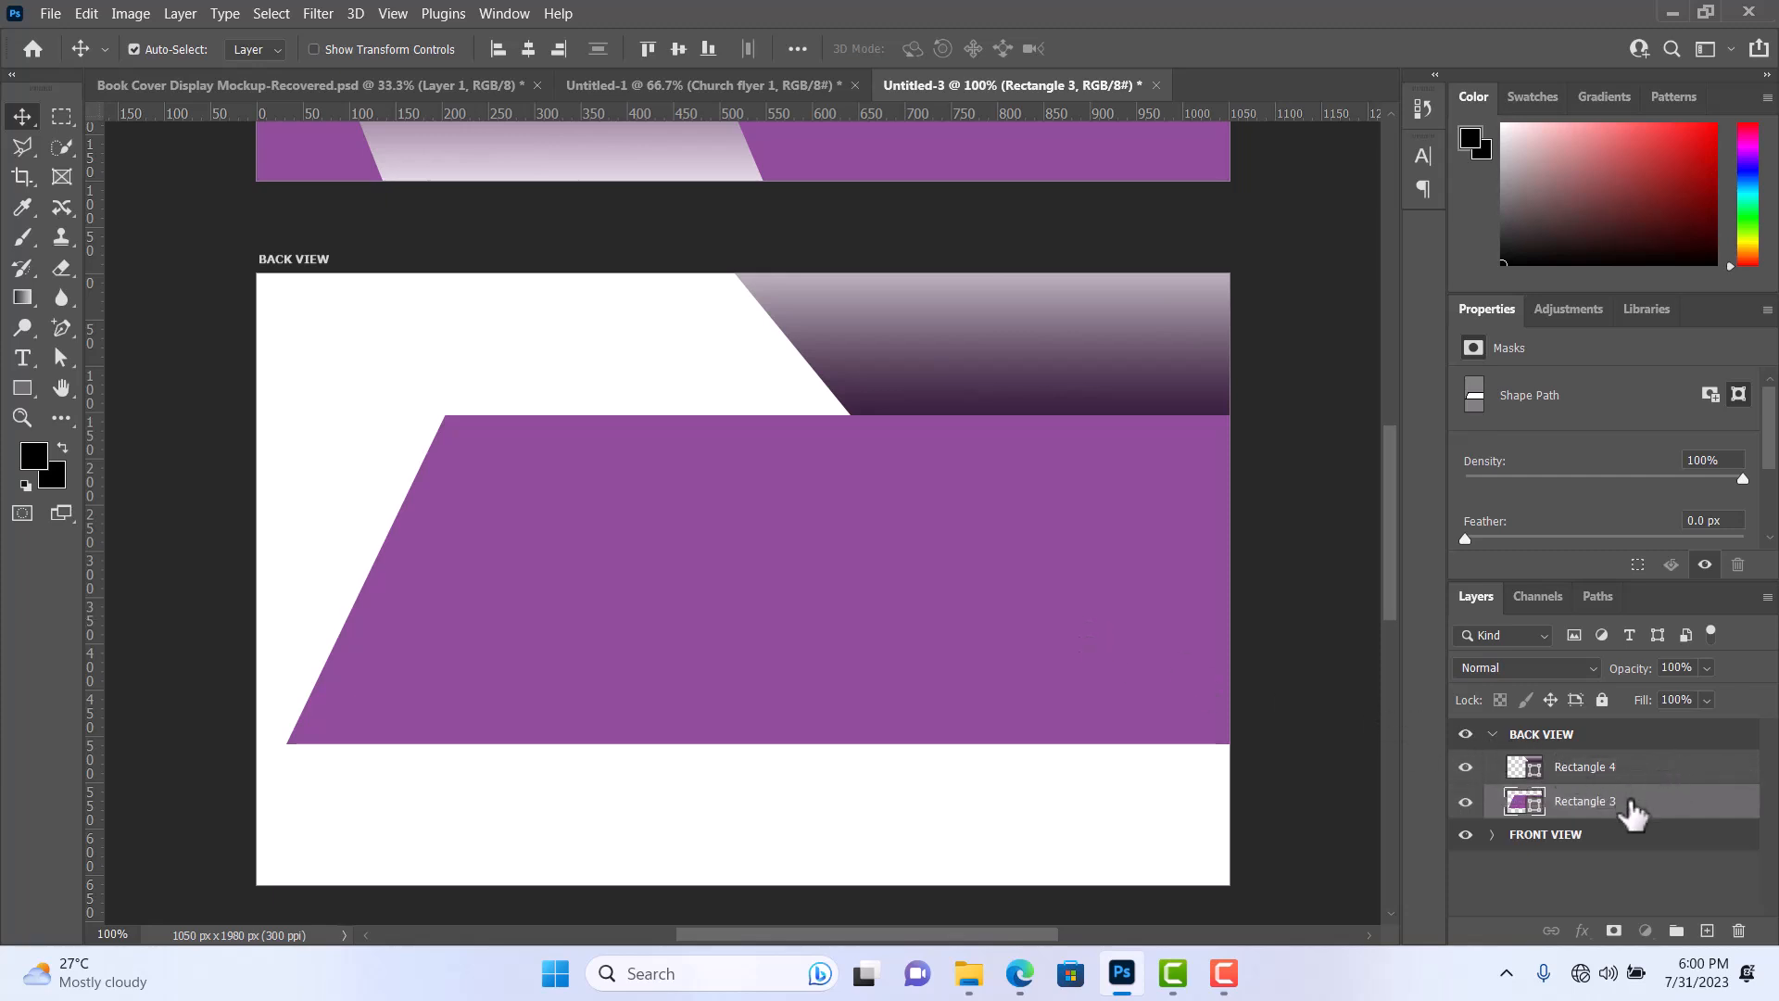
{"action": "left_click_drag", "start_coordinate": [1628, 804], "coordinate": [1620, 758]}
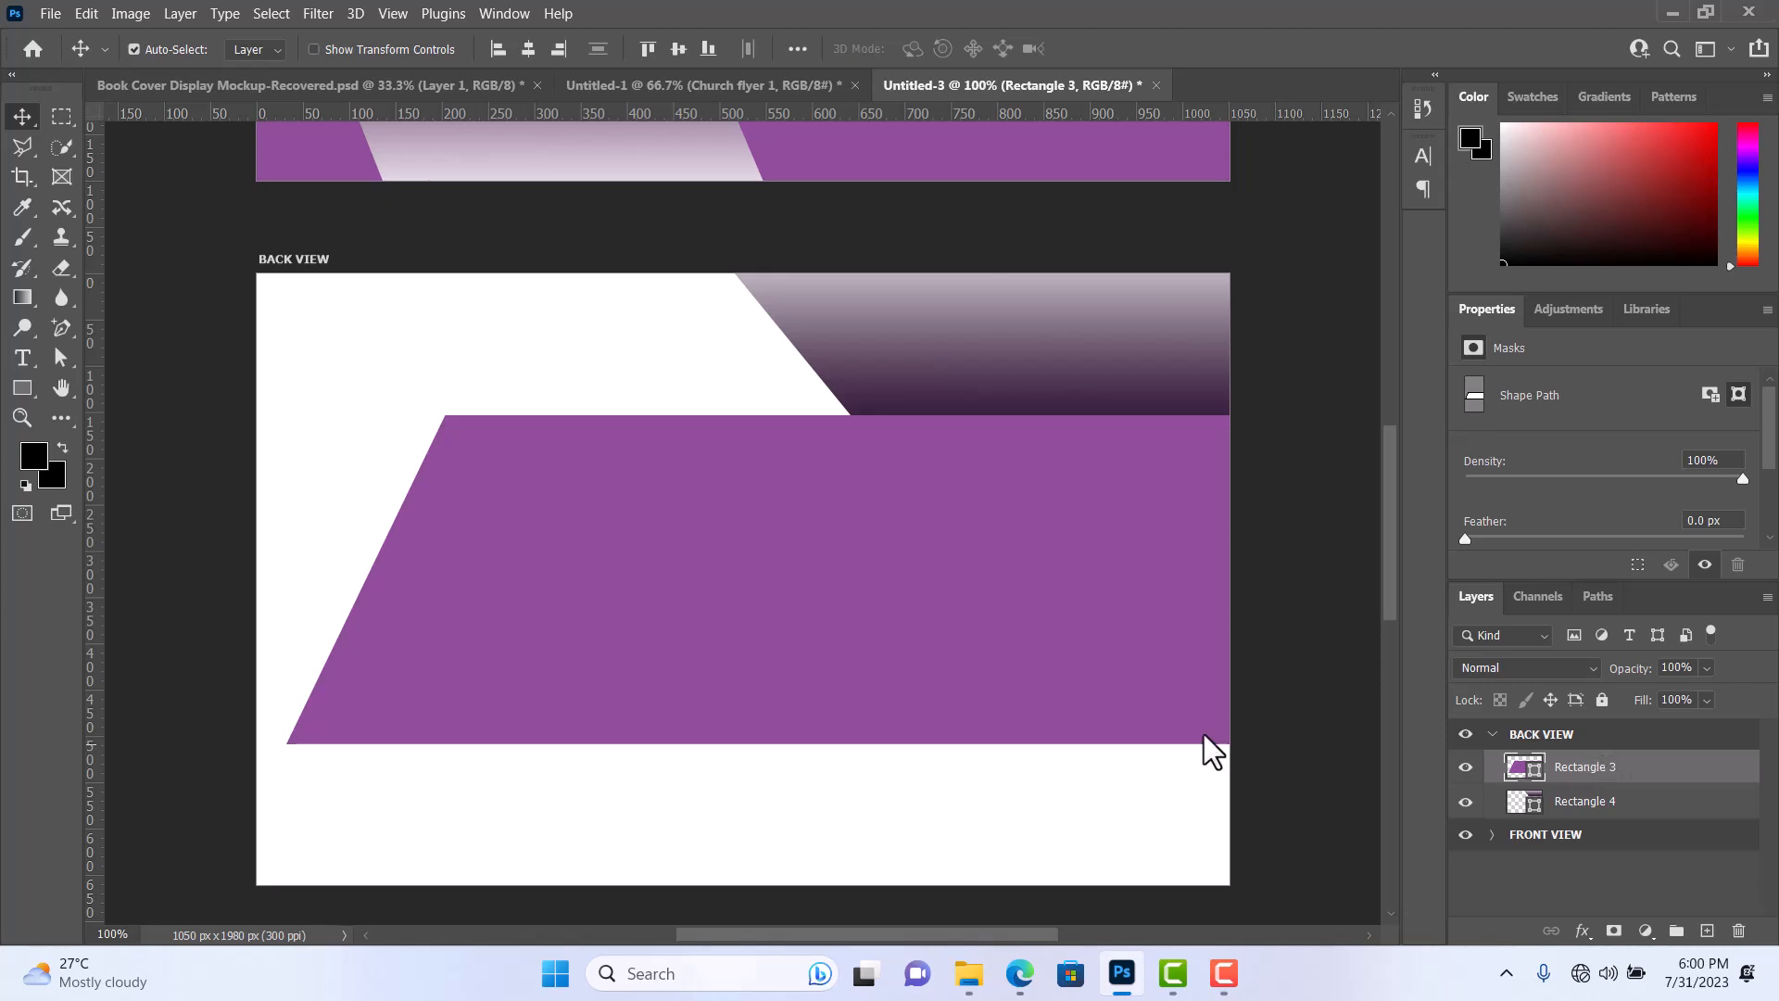
Draw a rectangle of about 557 × 180 px in the lower left of the BACK VIEW artboard, overlapping the purple shape's bottom edge.
{"action": "left_click", "coordinate": [786, 791]}
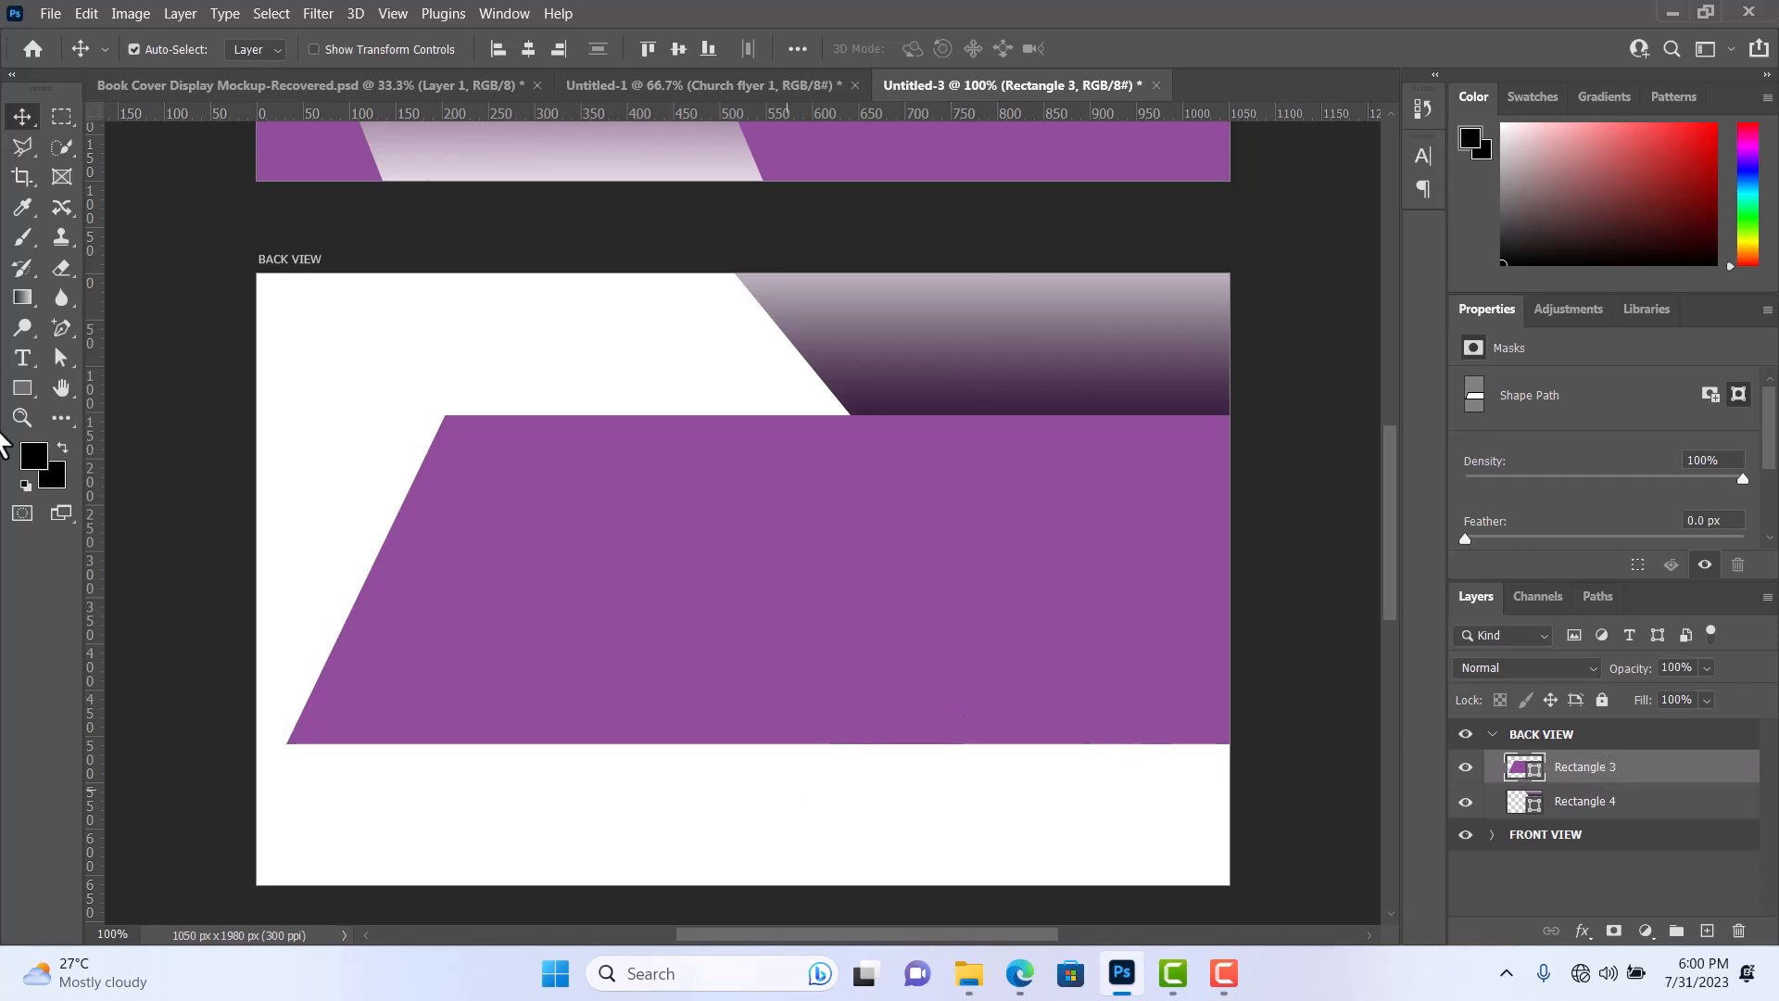
{"action": "left_click", "coordinate": [18, 386]}
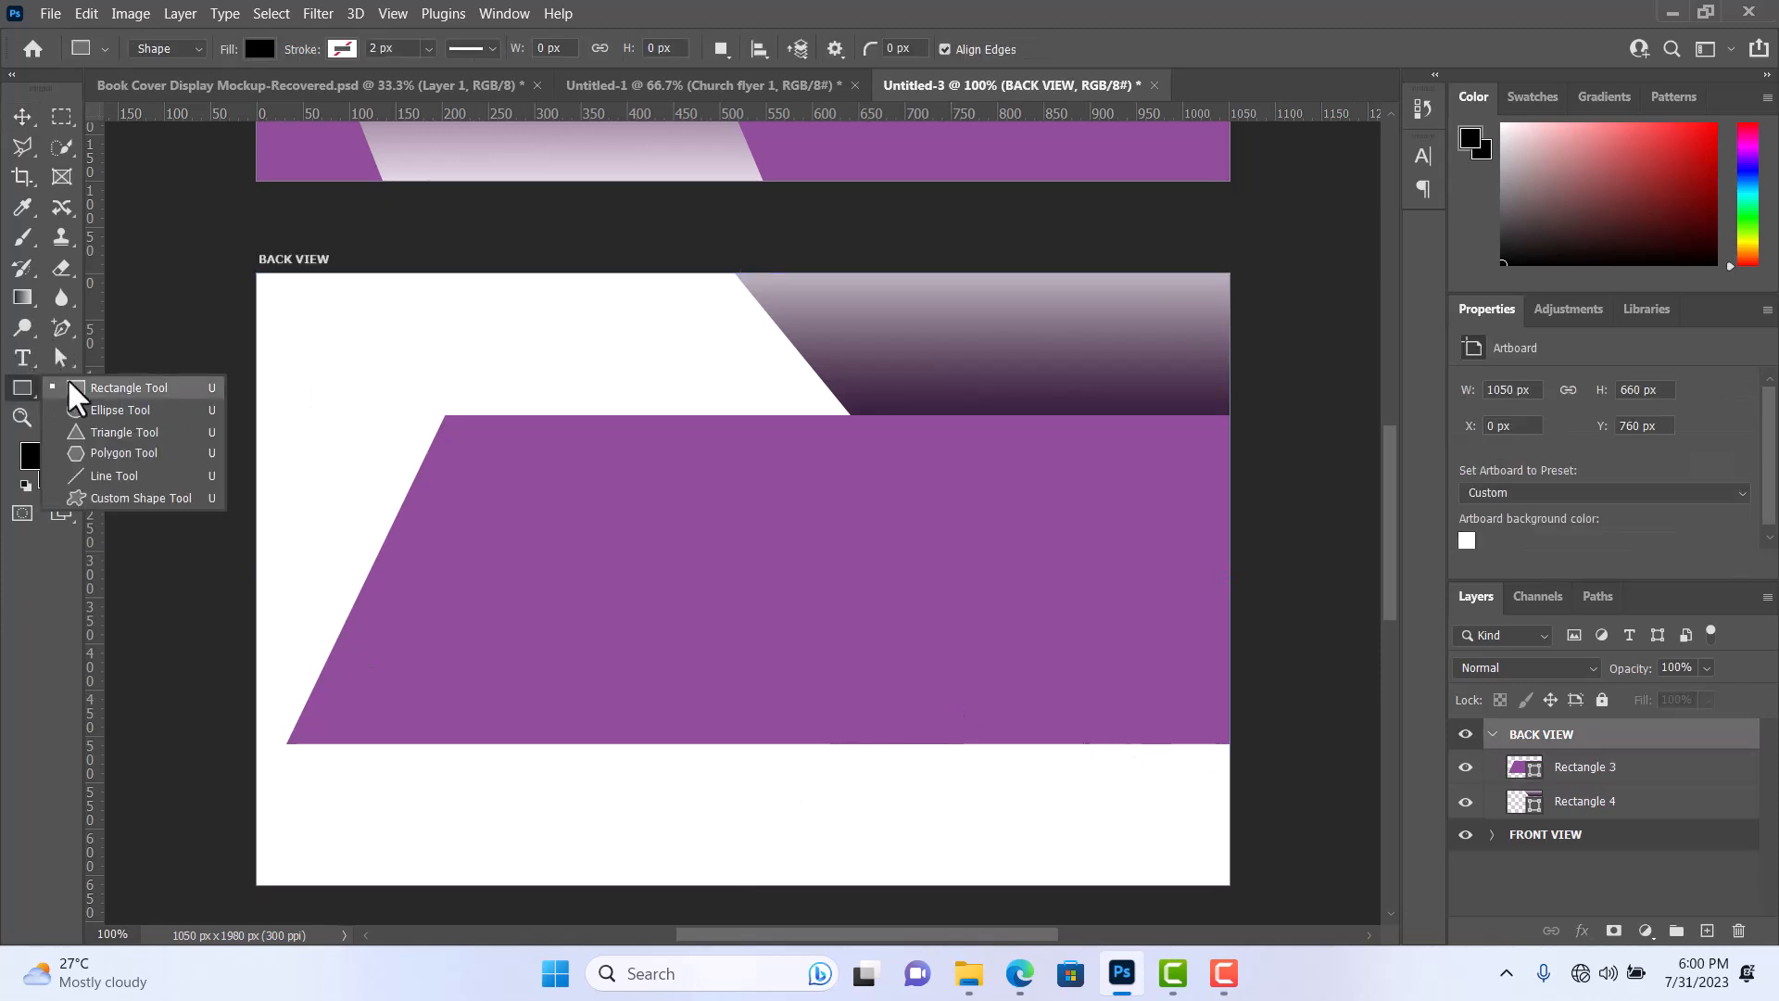
{"action": "left_click", "coordinate": [69, 383]}
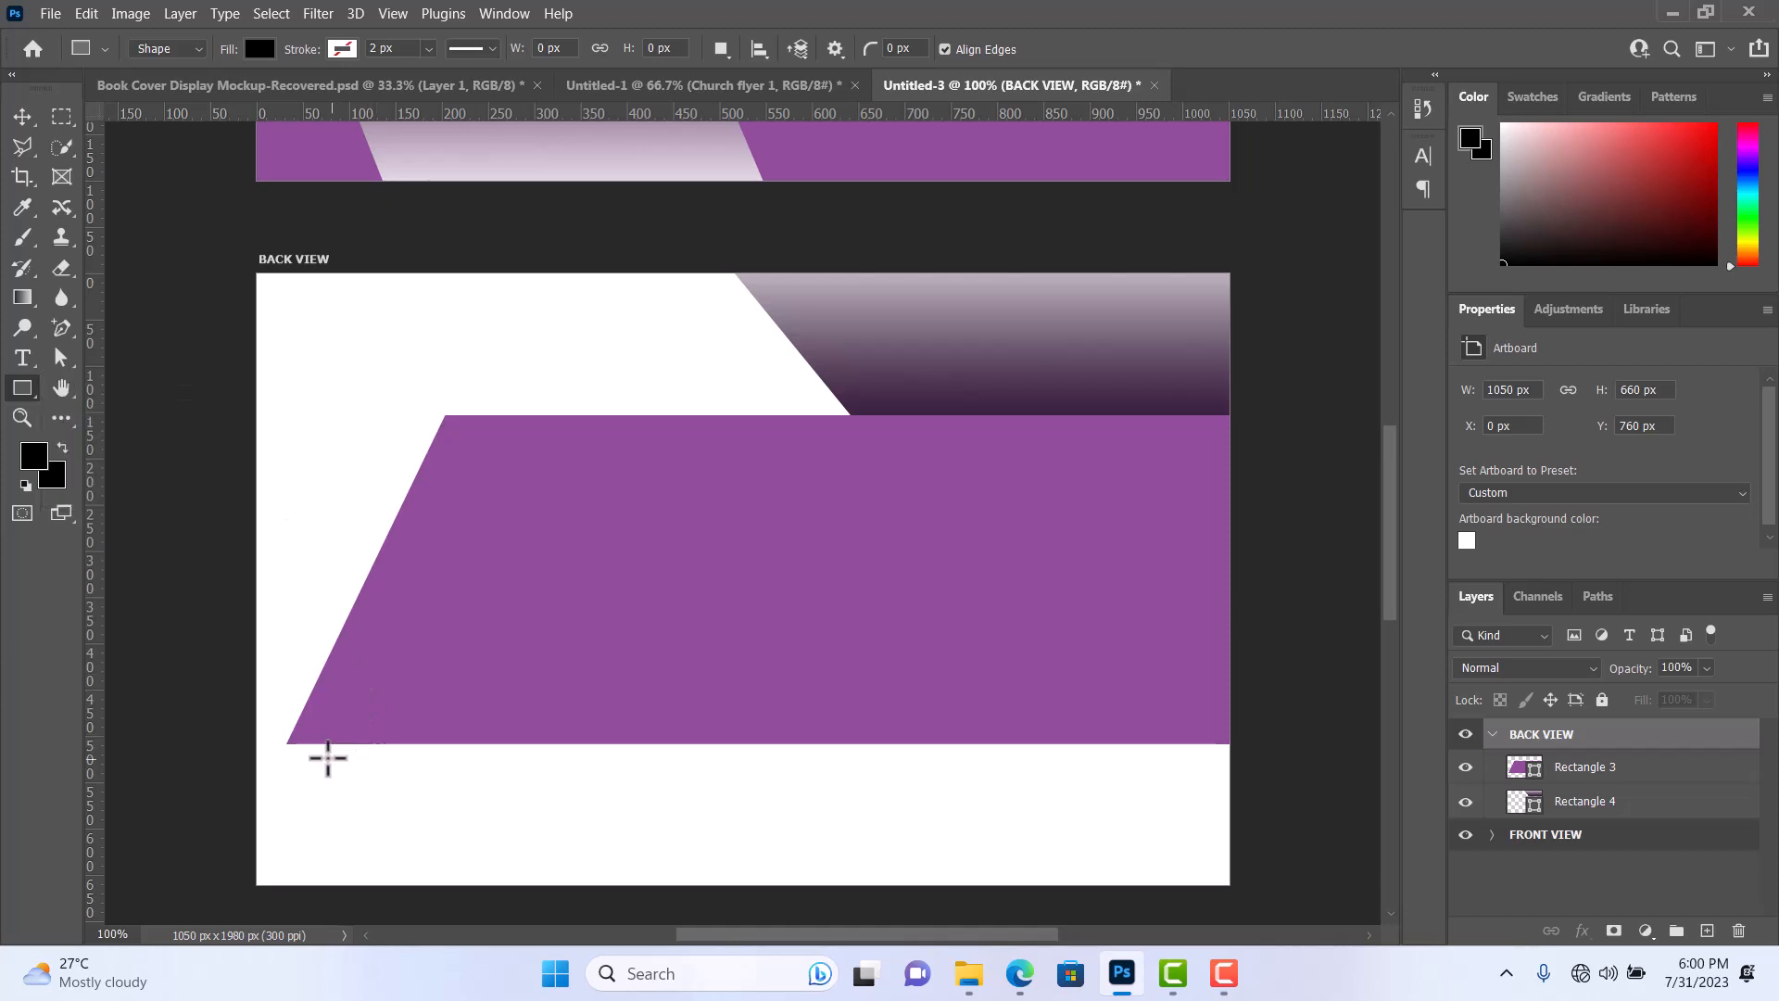
{"action": "left_click_drag", "start_coordinate": [287, 731], "coordinate": [802, 896]}
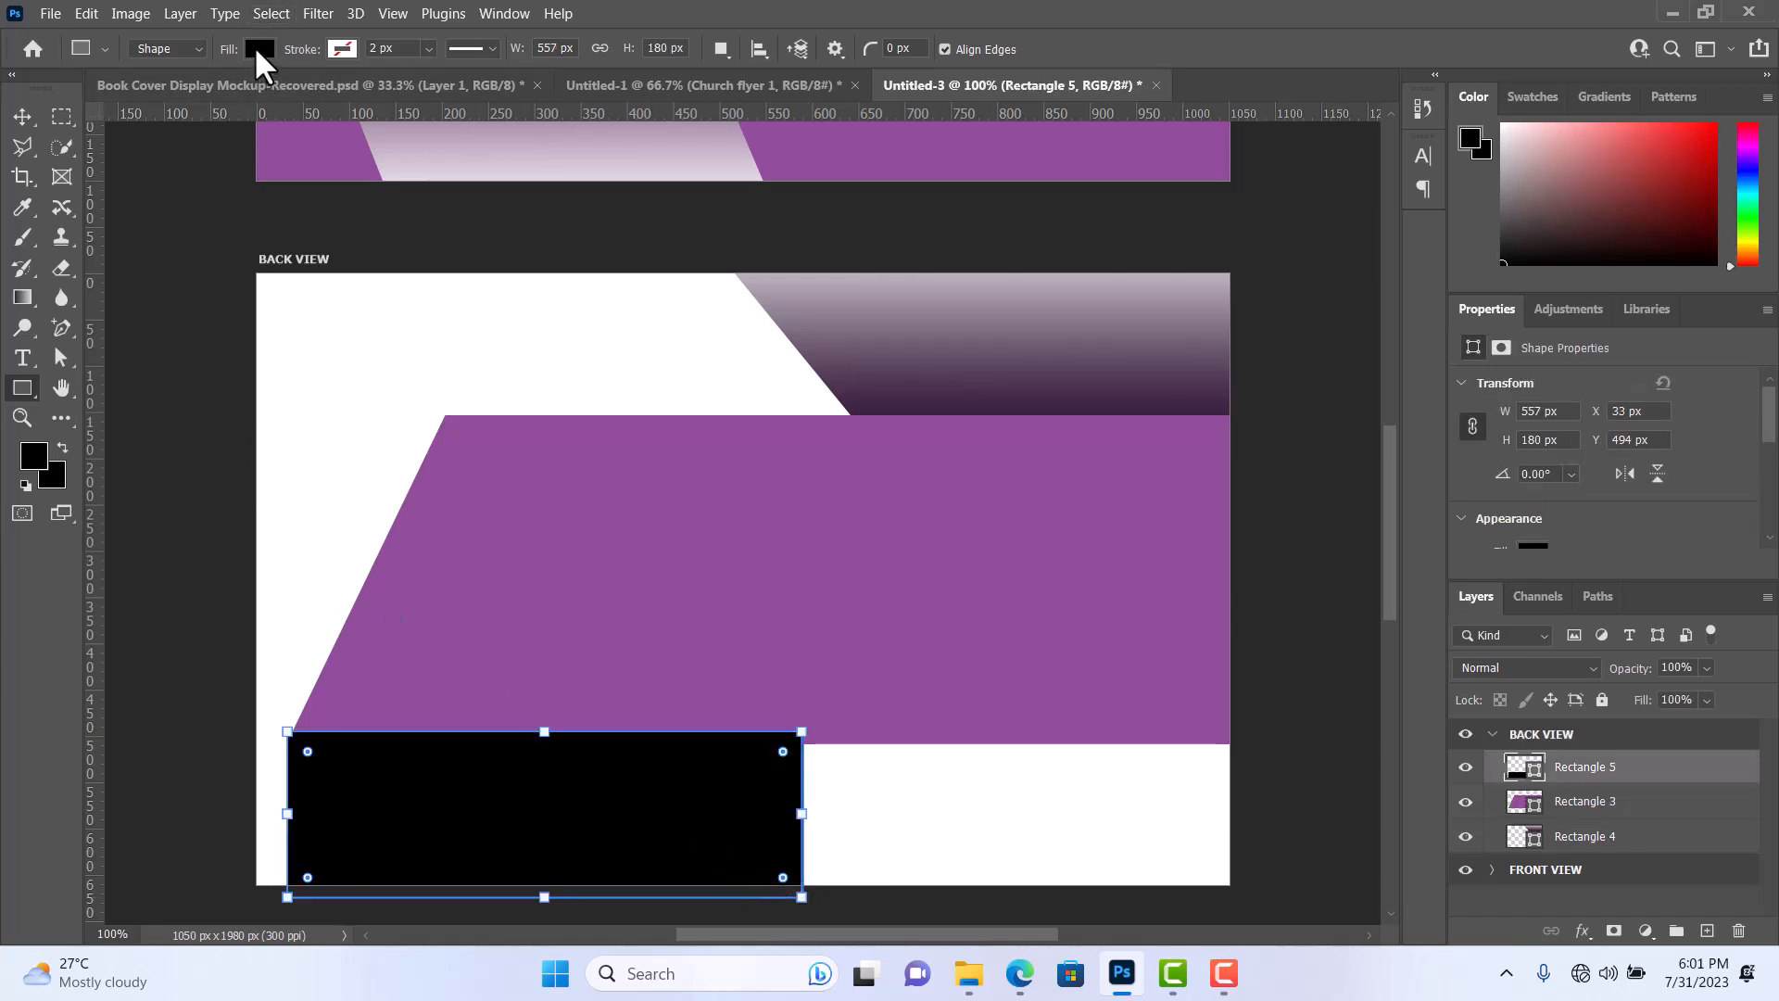
Fill the lower rectangle with a linear gradient from deep purple to white, sampling the purple shape as the starting hue.
{"action": "left_click", "coordinate": [258, 51]}
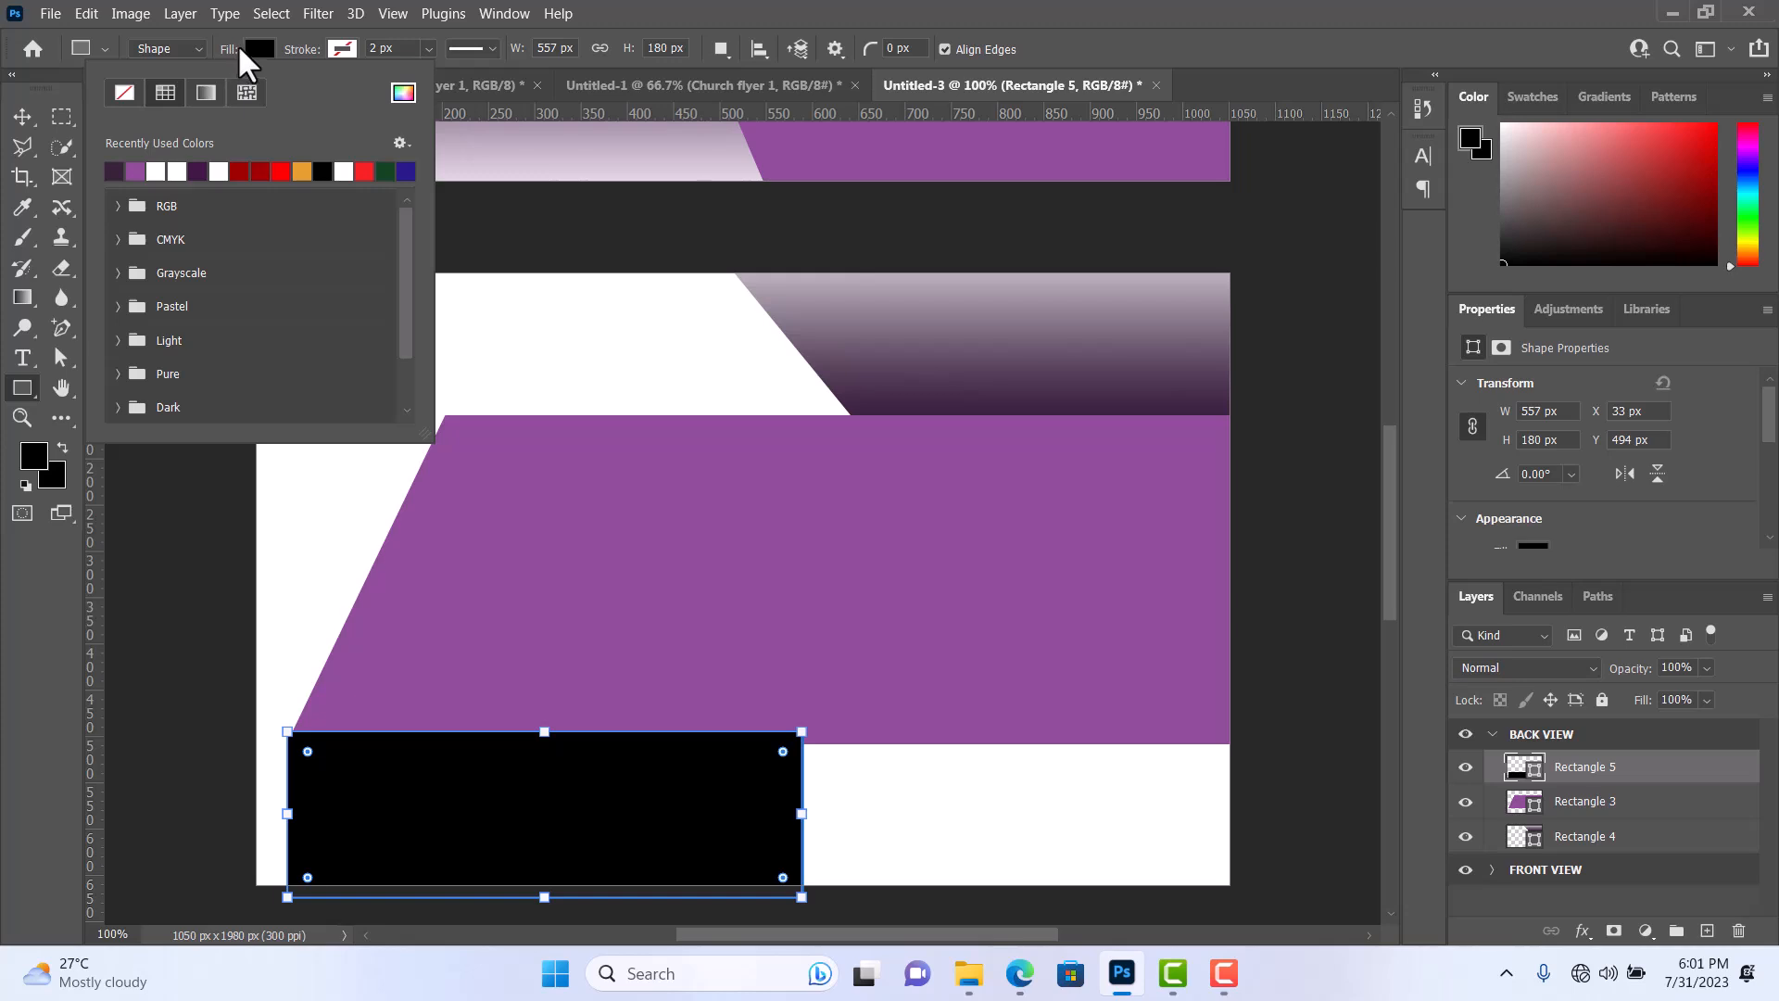
{"action": "left_click", "coordinate": [208, 89]}
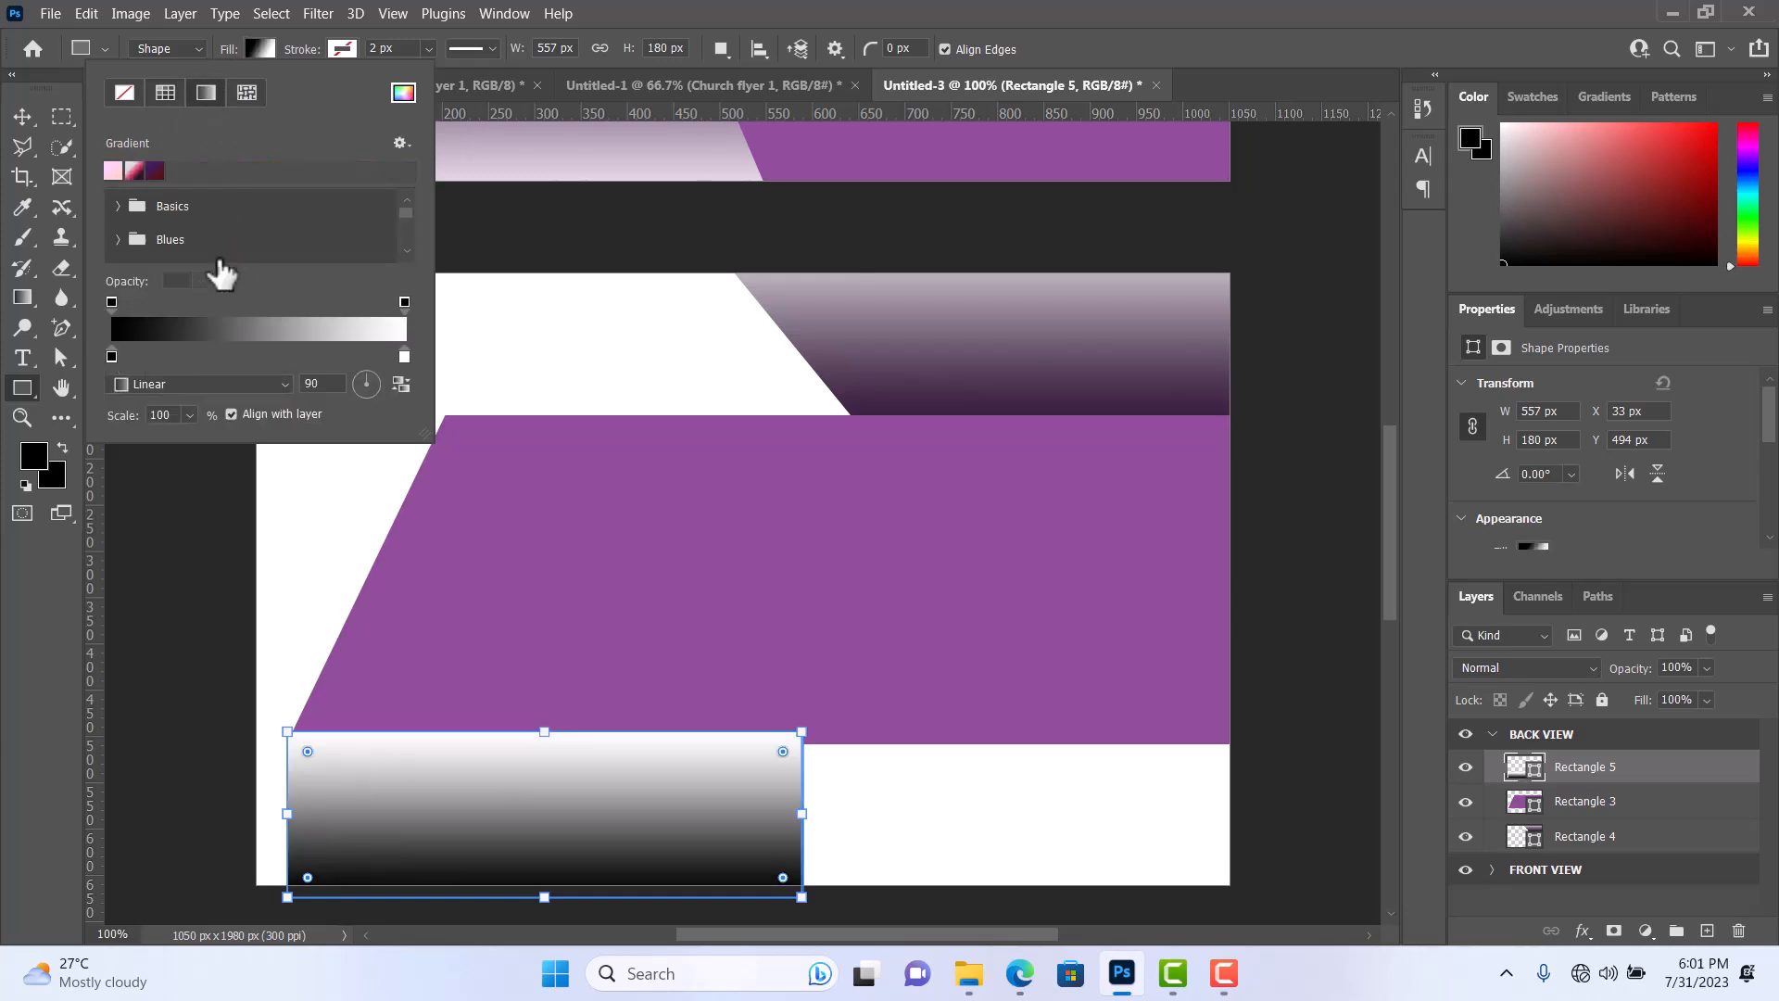
{"action": "double_click", "coordinate": [111, 354]}
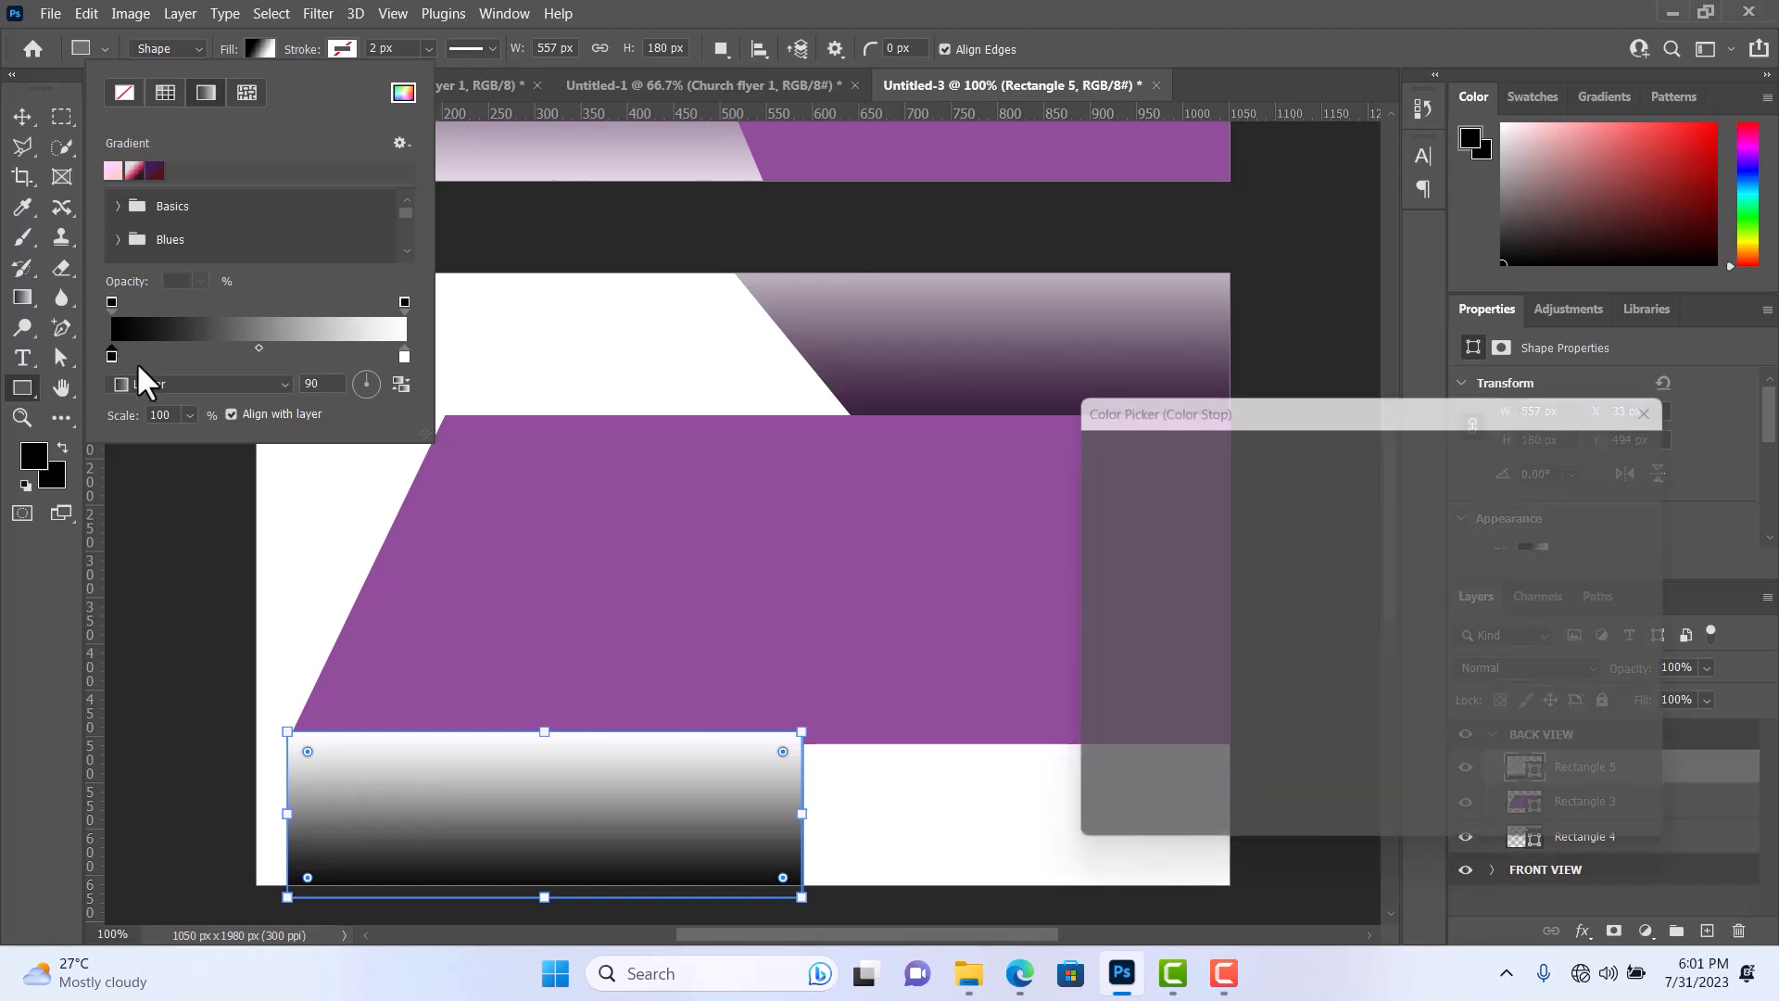
{"action": "left_click", "coordinate": [698, 536]}
{"action": "mouse_move", "coordinate": [1256, 639]}
{"action": "left_mouse_down"}
{"action": "mouse_move", "coordinate": [1294, 676]}
{"action": "mouse_move", "coordinate": [1271, 718]}
{"action": "mouse_move", "coordinate": [1256, 684]}
{"action": "mouse_move", "coordinate": [1280, 694]}
{"action": "mouse_move", "coordinate": [1290, 664]}
{"action": "mouse_move", "coordinate": [1275, 704]}
{"action": "mouse_move", "coordinate": [1266, 648]}
{"action": "mouse_move", "coordinate": [1297, 686]}
{"action": "mouse_move", "coordinate": [1338, 683]}
{"action": "mouse_move", "coordinate": [1350, 628]}
{"action": "mouse_move", "coordinate": [1319, 627]}
{"action": "mouse_move", "coordinate": [1353, 632]}
{"action": "left_mouse_up"}
{"action": "left_click", "coordinate": [1617, 445]}
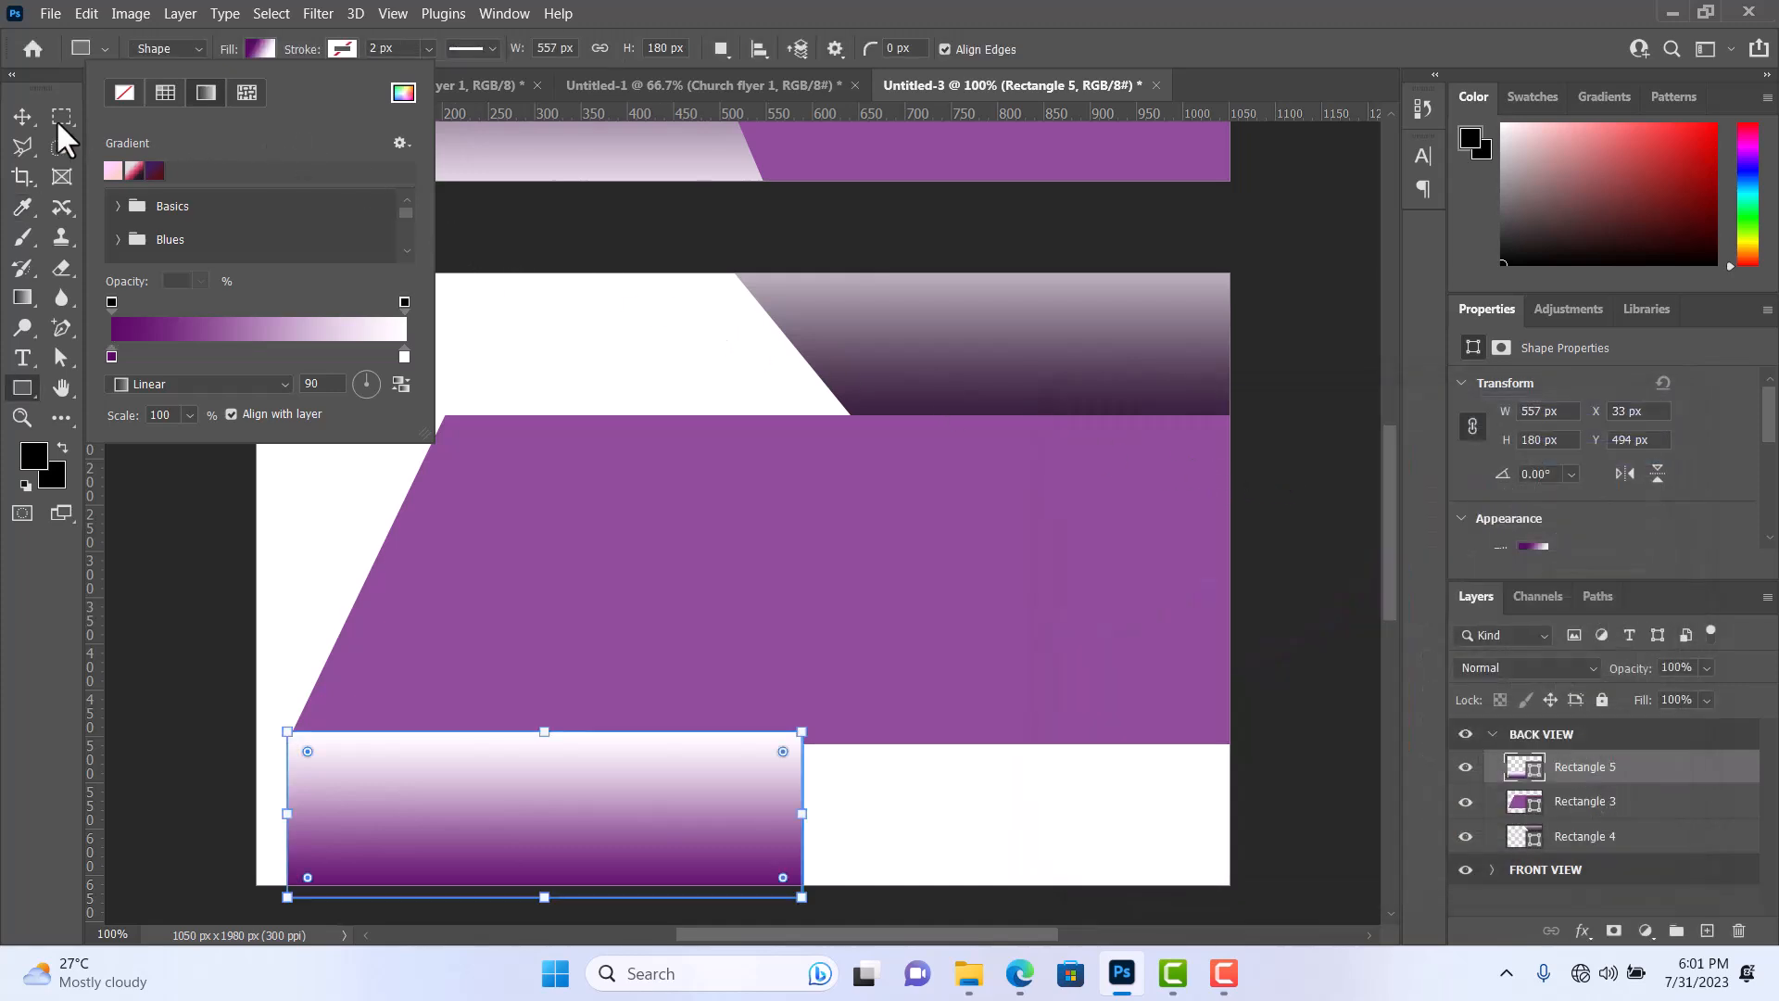
Reverse the lower rectangle's purple gradient so the dark end meets the purple shape.
{"action": "left_click", "coordinate": [15, 113]}
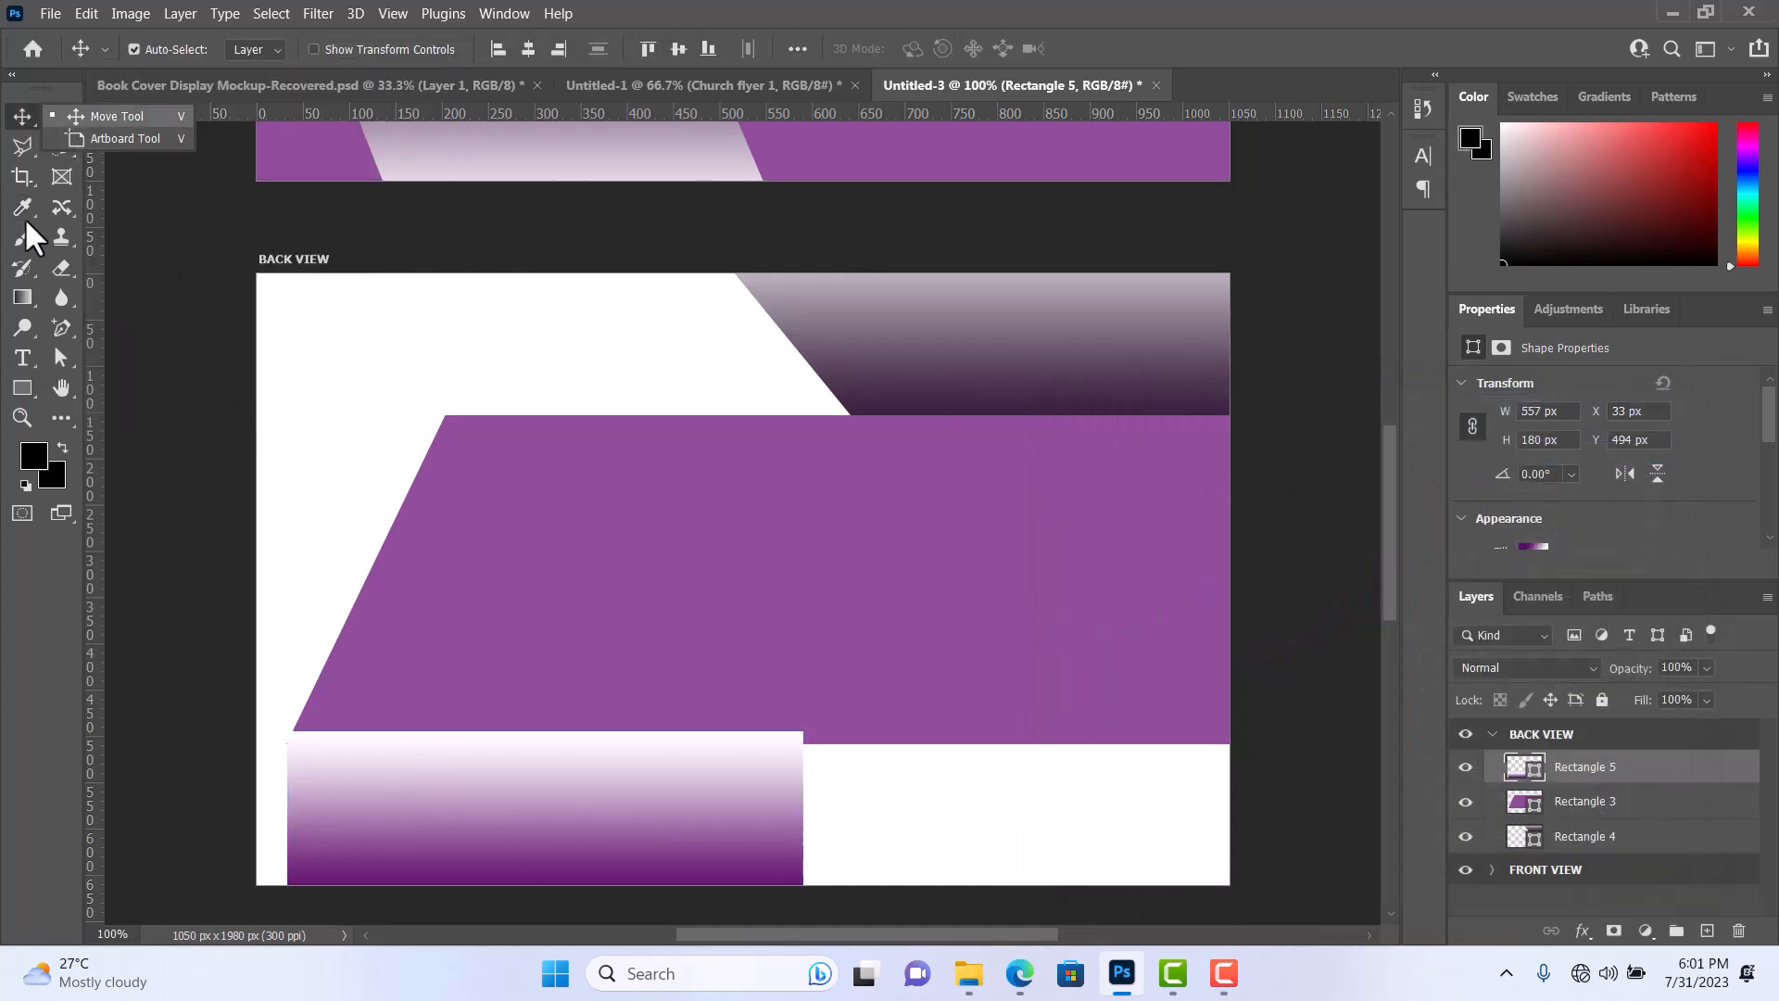
{"action": "left_click", "coordinate": [24, 385]}
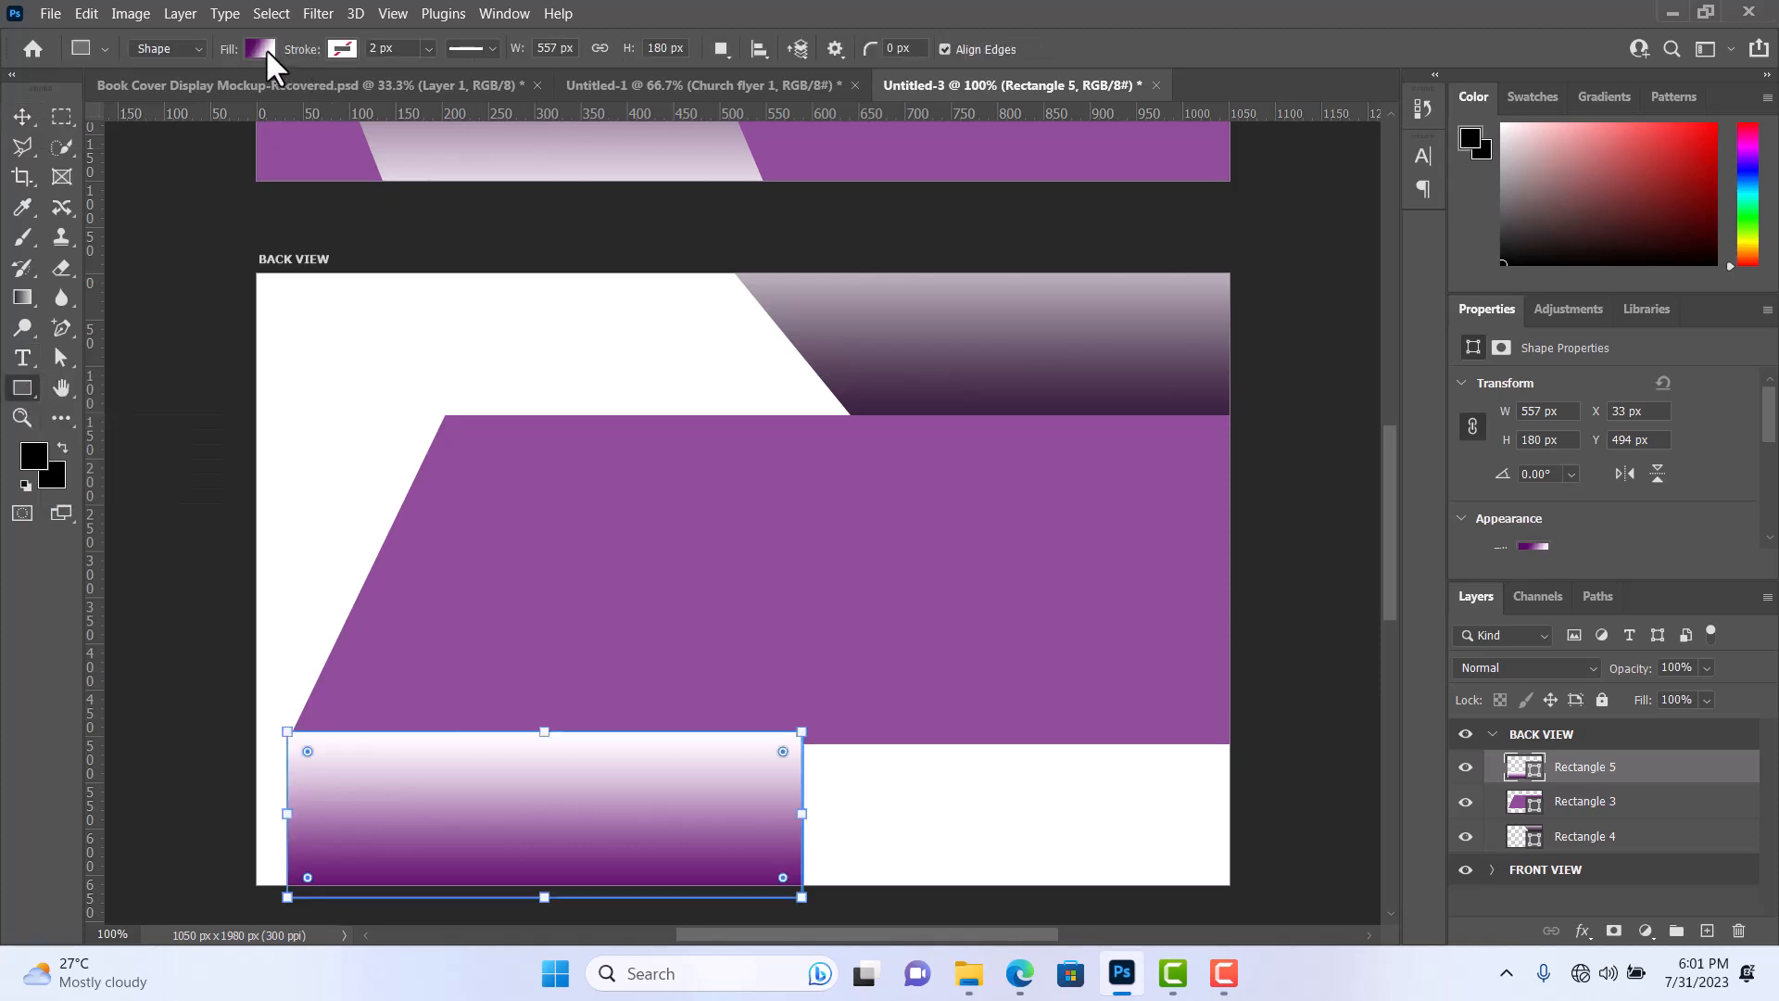
{"action": "left_click", "coordinate": [263, 48]}
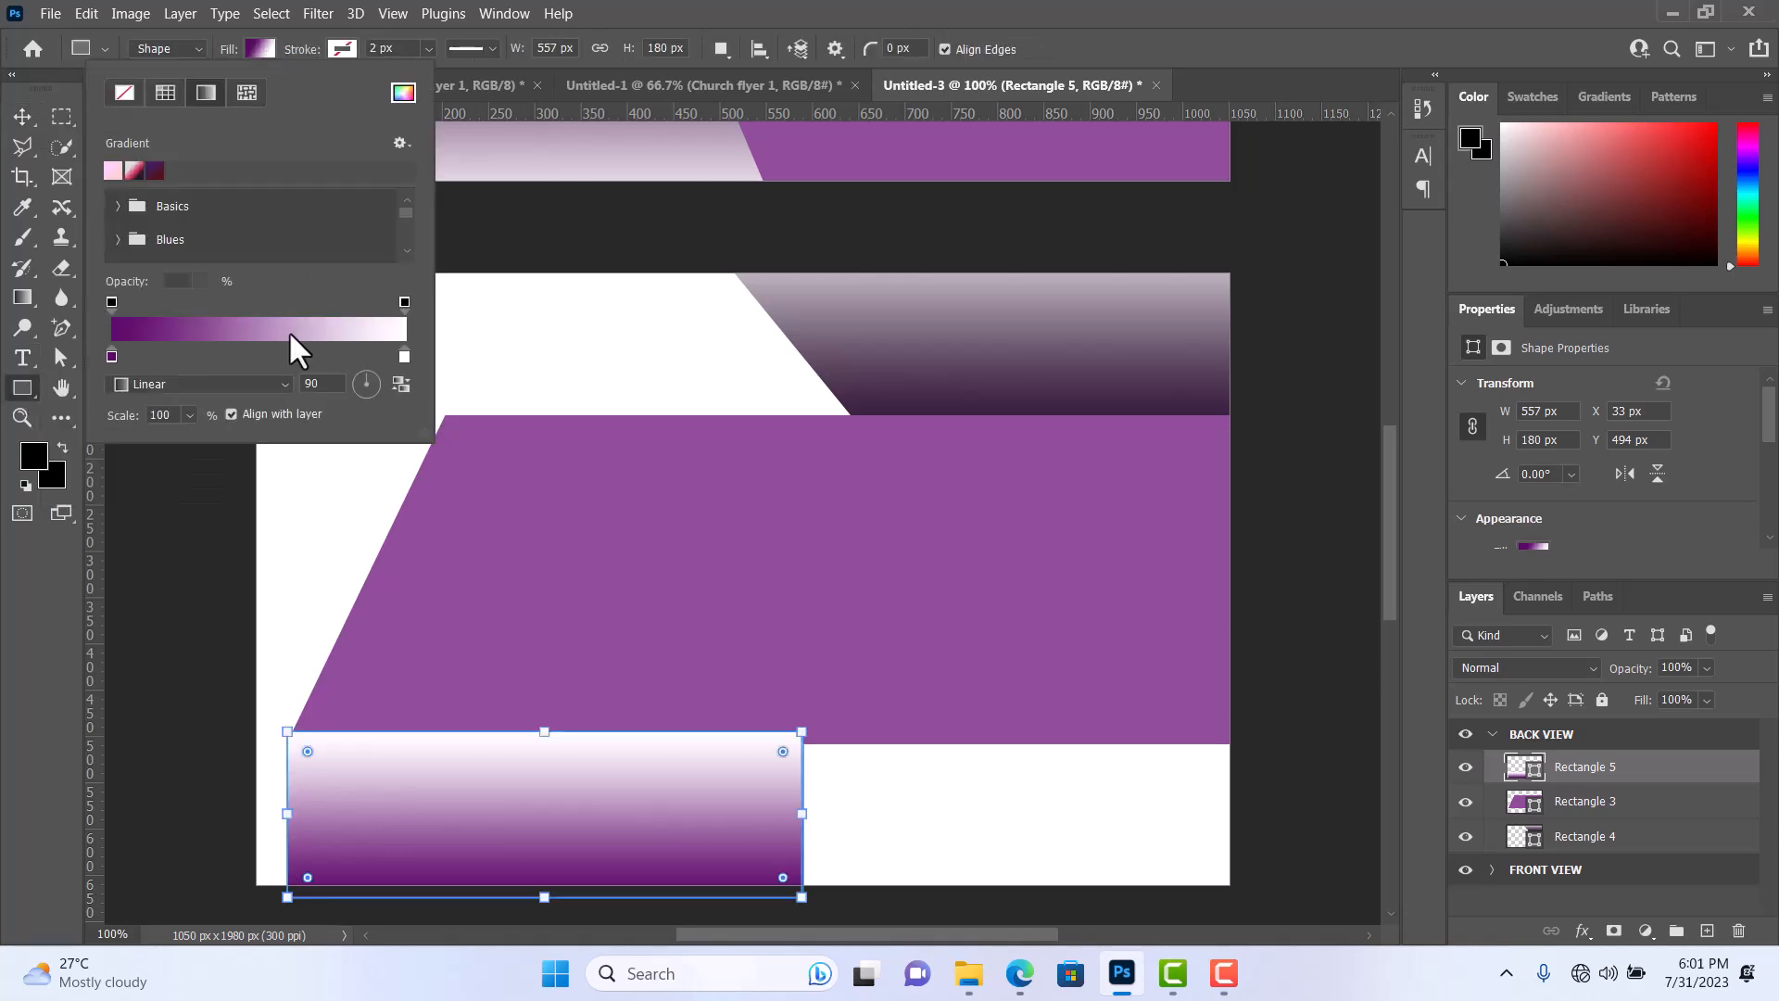
{"action": "left_click", "coordinate": [401, 385]}
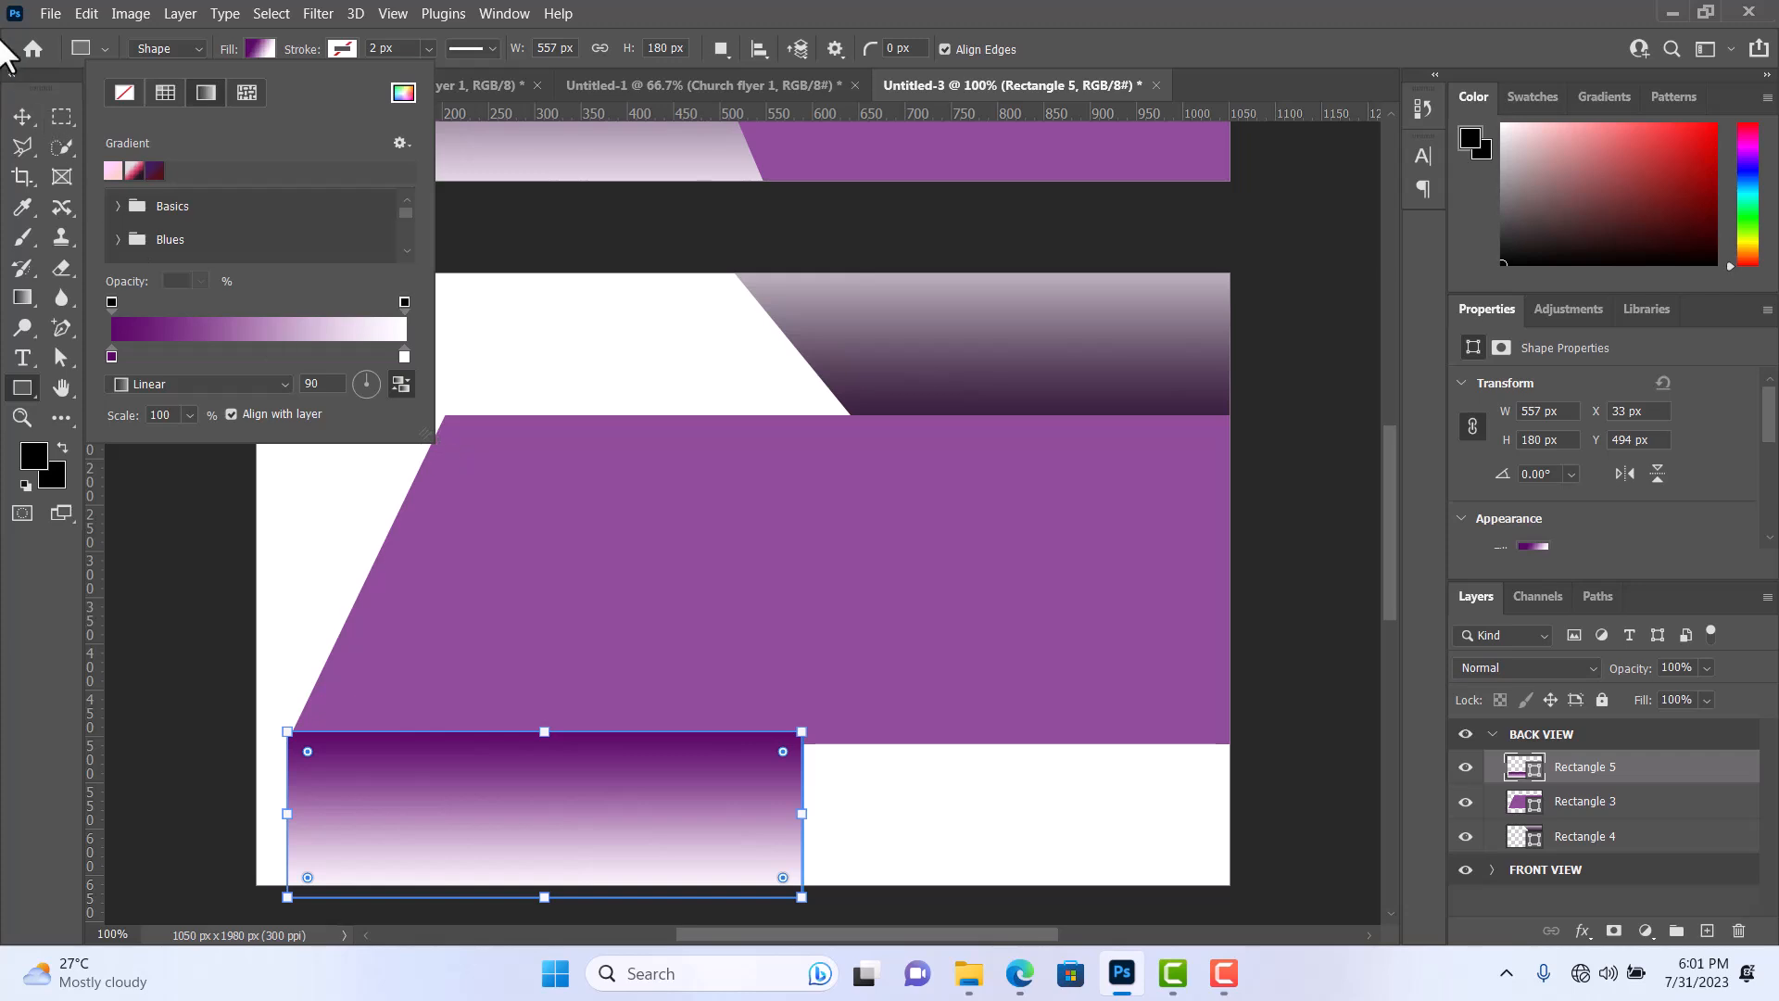
Move the lower rectangle down slightly so its top edge rests on the purple shape's bottom edge and their left corners meet.
{"action": "left_click", "coordinate": [35, 116]}
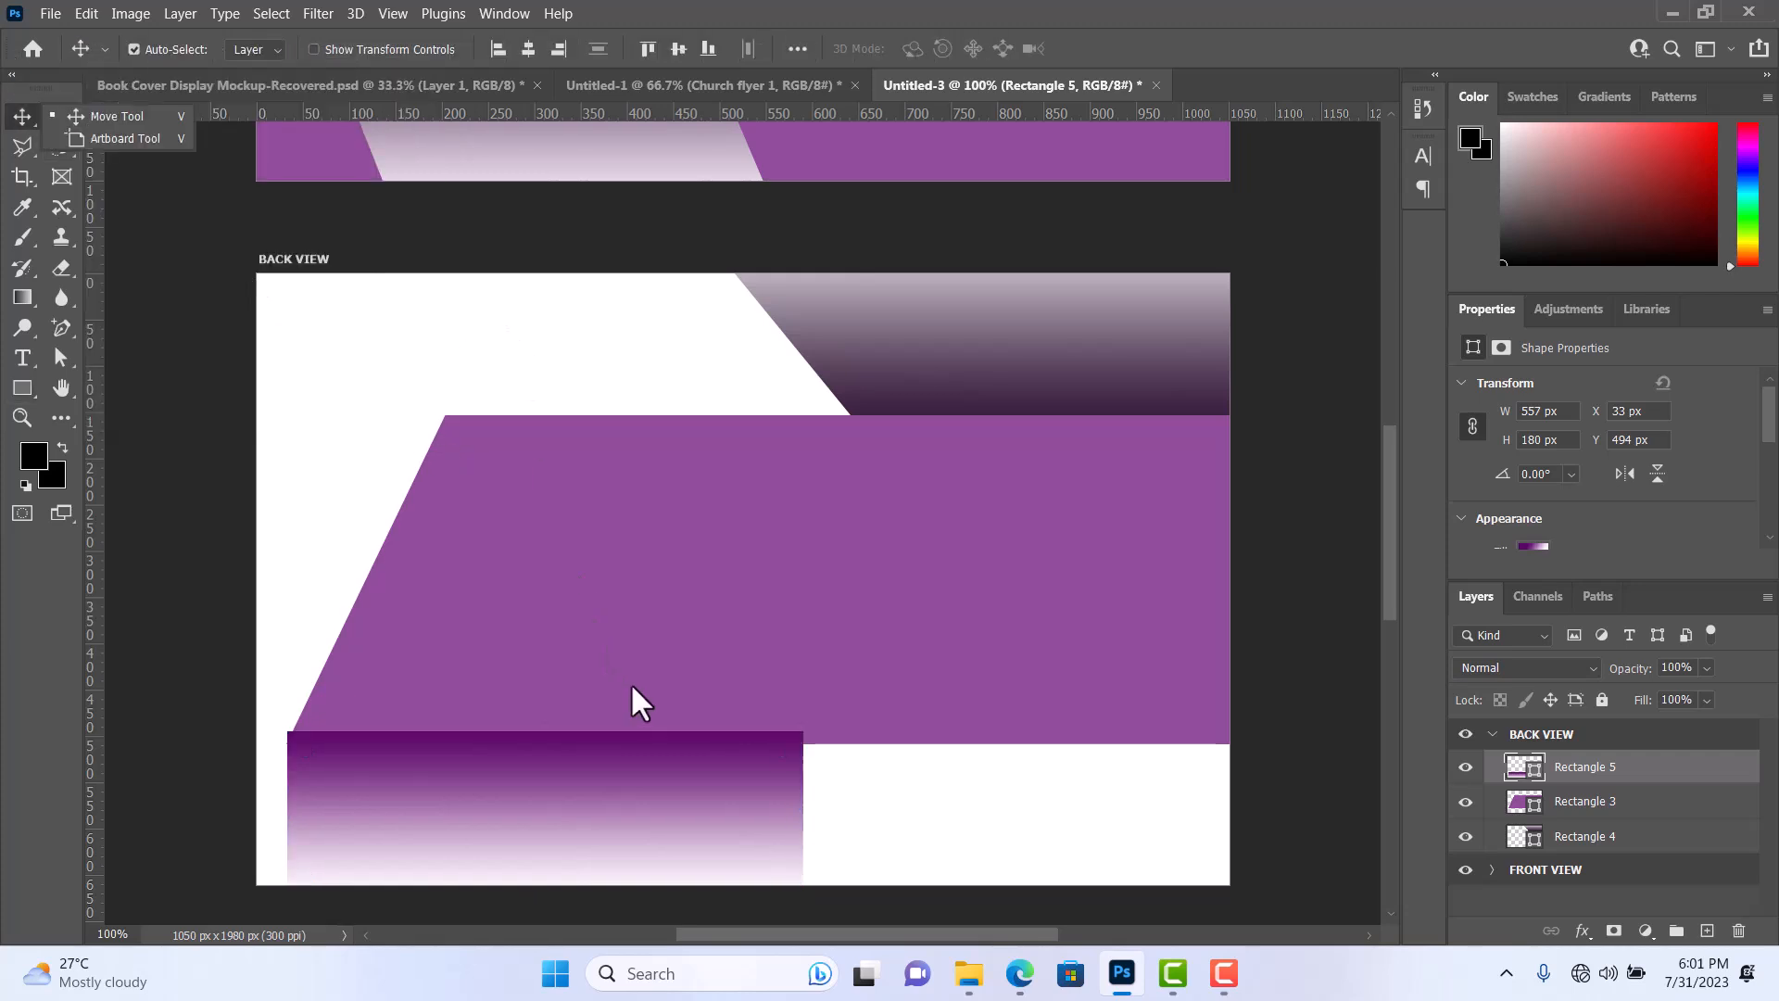
{"action": "left_click_drag", "start_coordinate": [568, 776], "coordinate": [565, 793]}
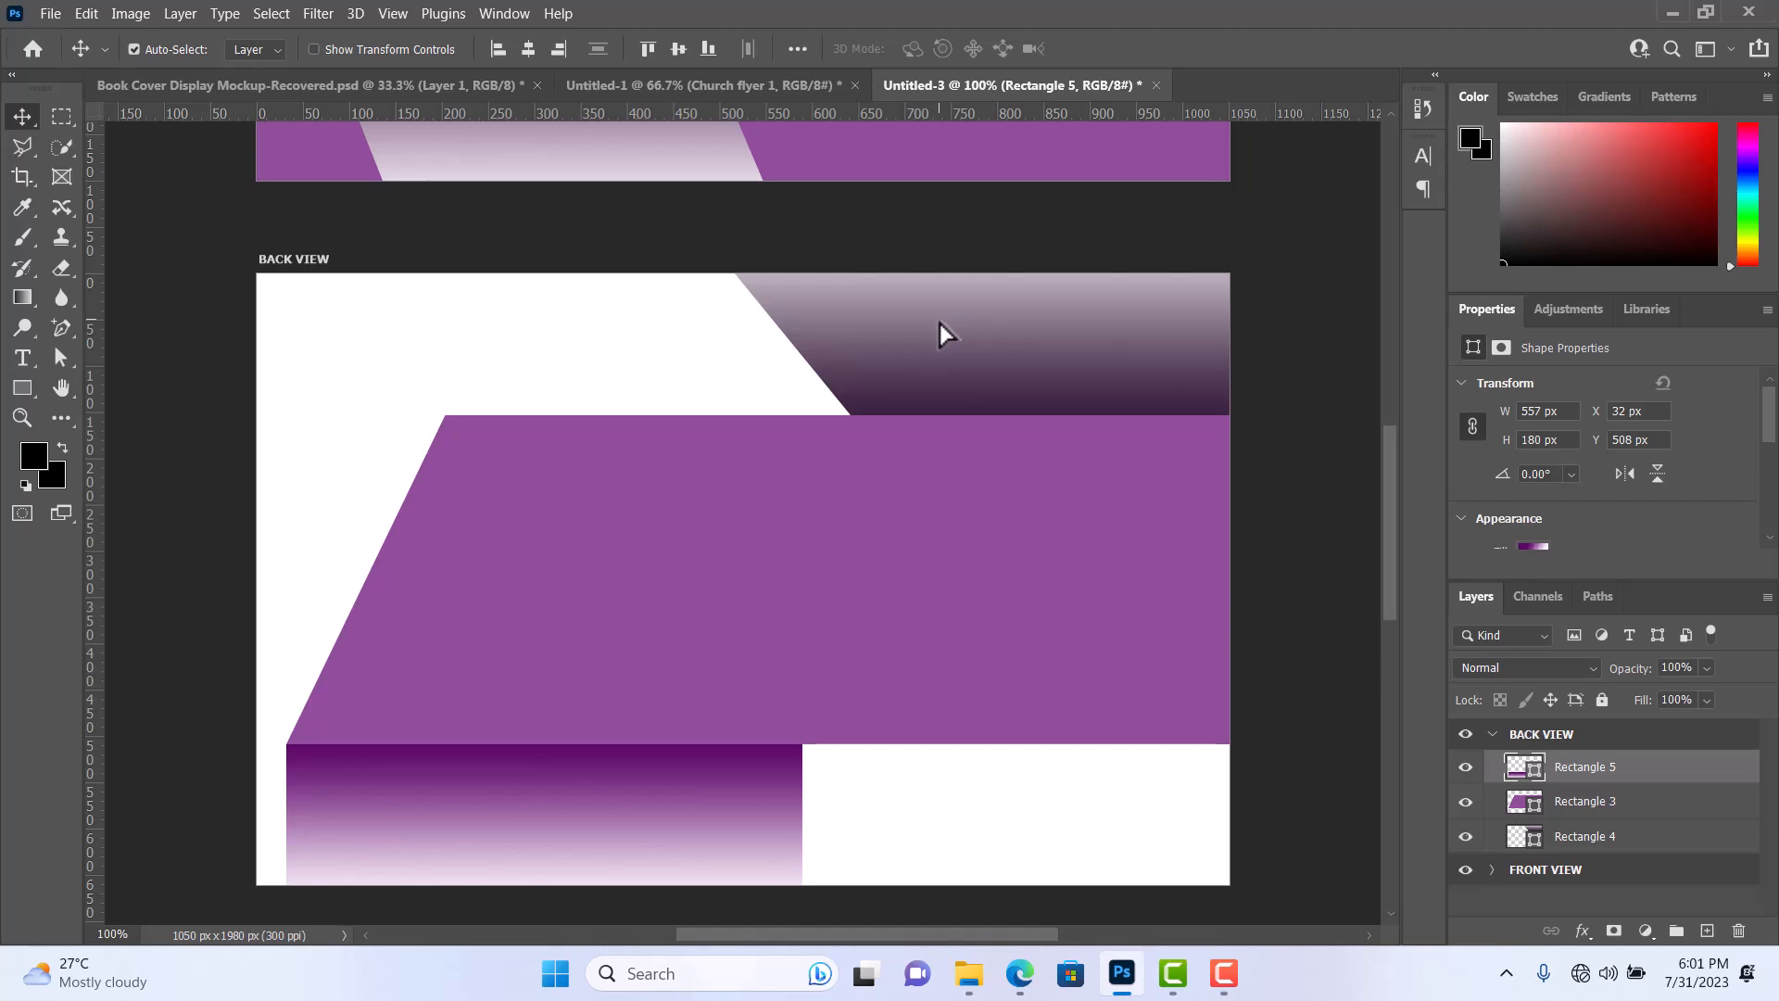
Copy the shape attributes of the upper slanted gradient, Rectangle 4, and paste them onto the lower rectangle, Rectangle 5.
{"action": "left_click", "coordinate": [992, 352]}
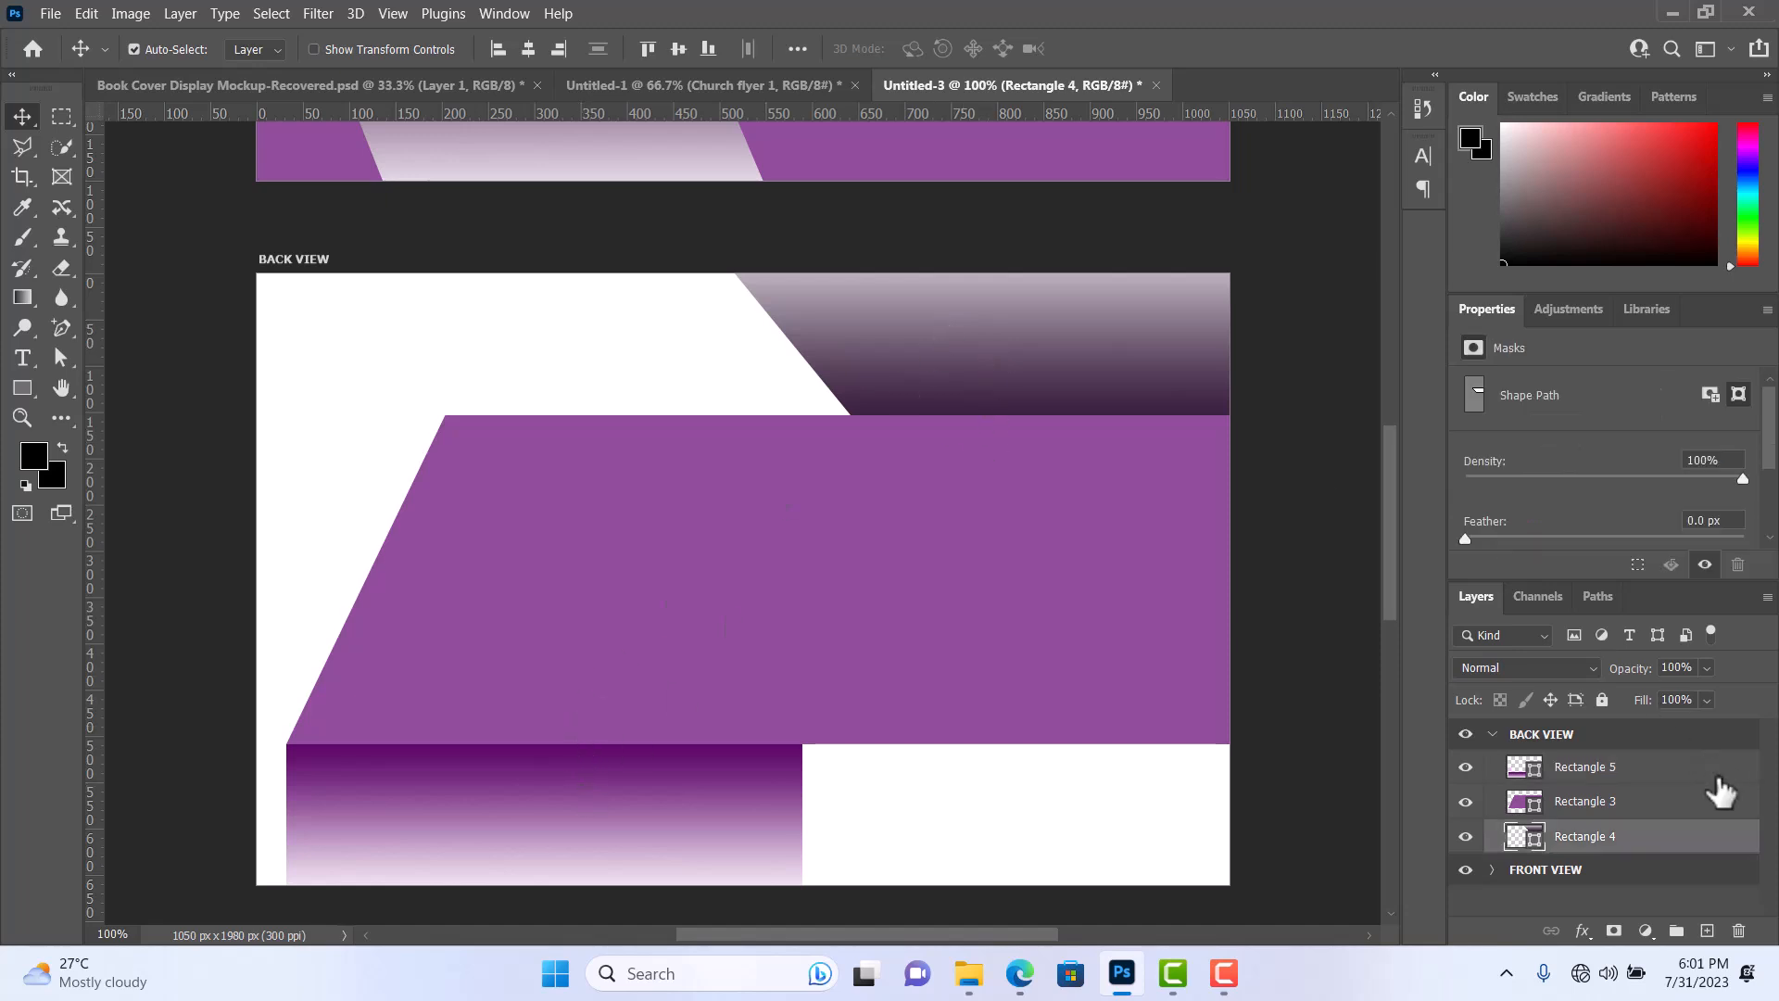
{"action": "right_click", "coordinate": [1682, 850]}
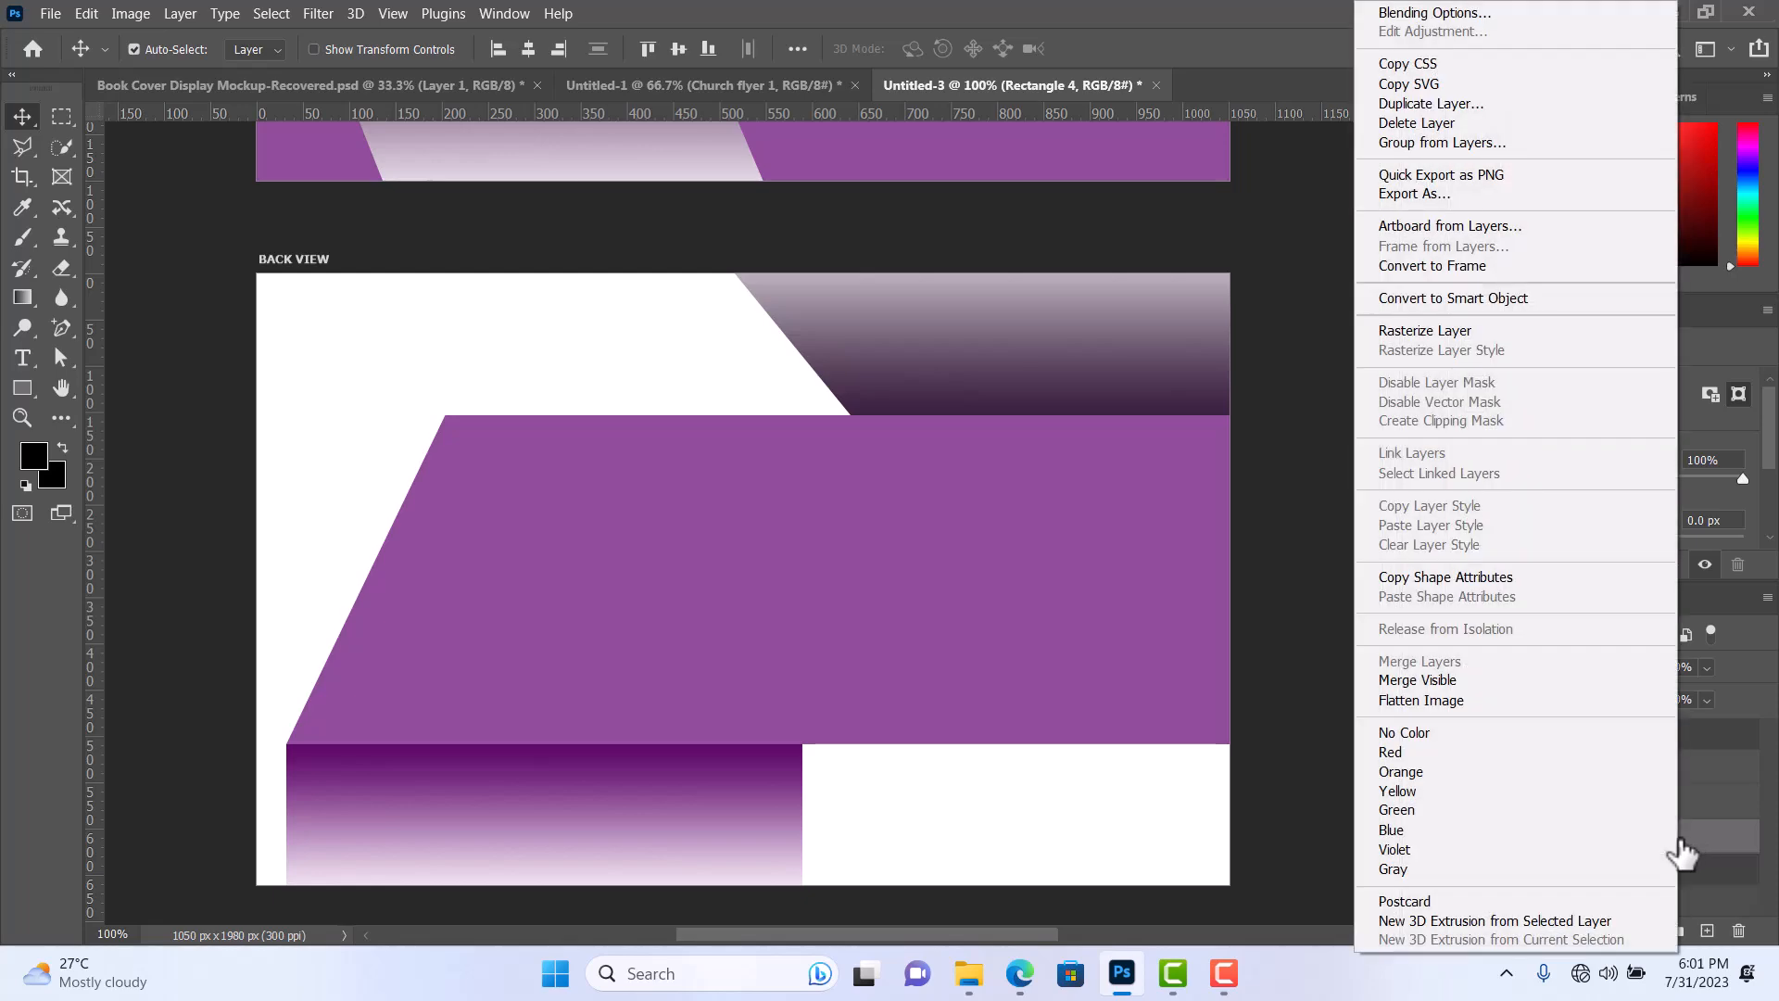
{"action": "left_click", "coordinate": [1443, 576]}
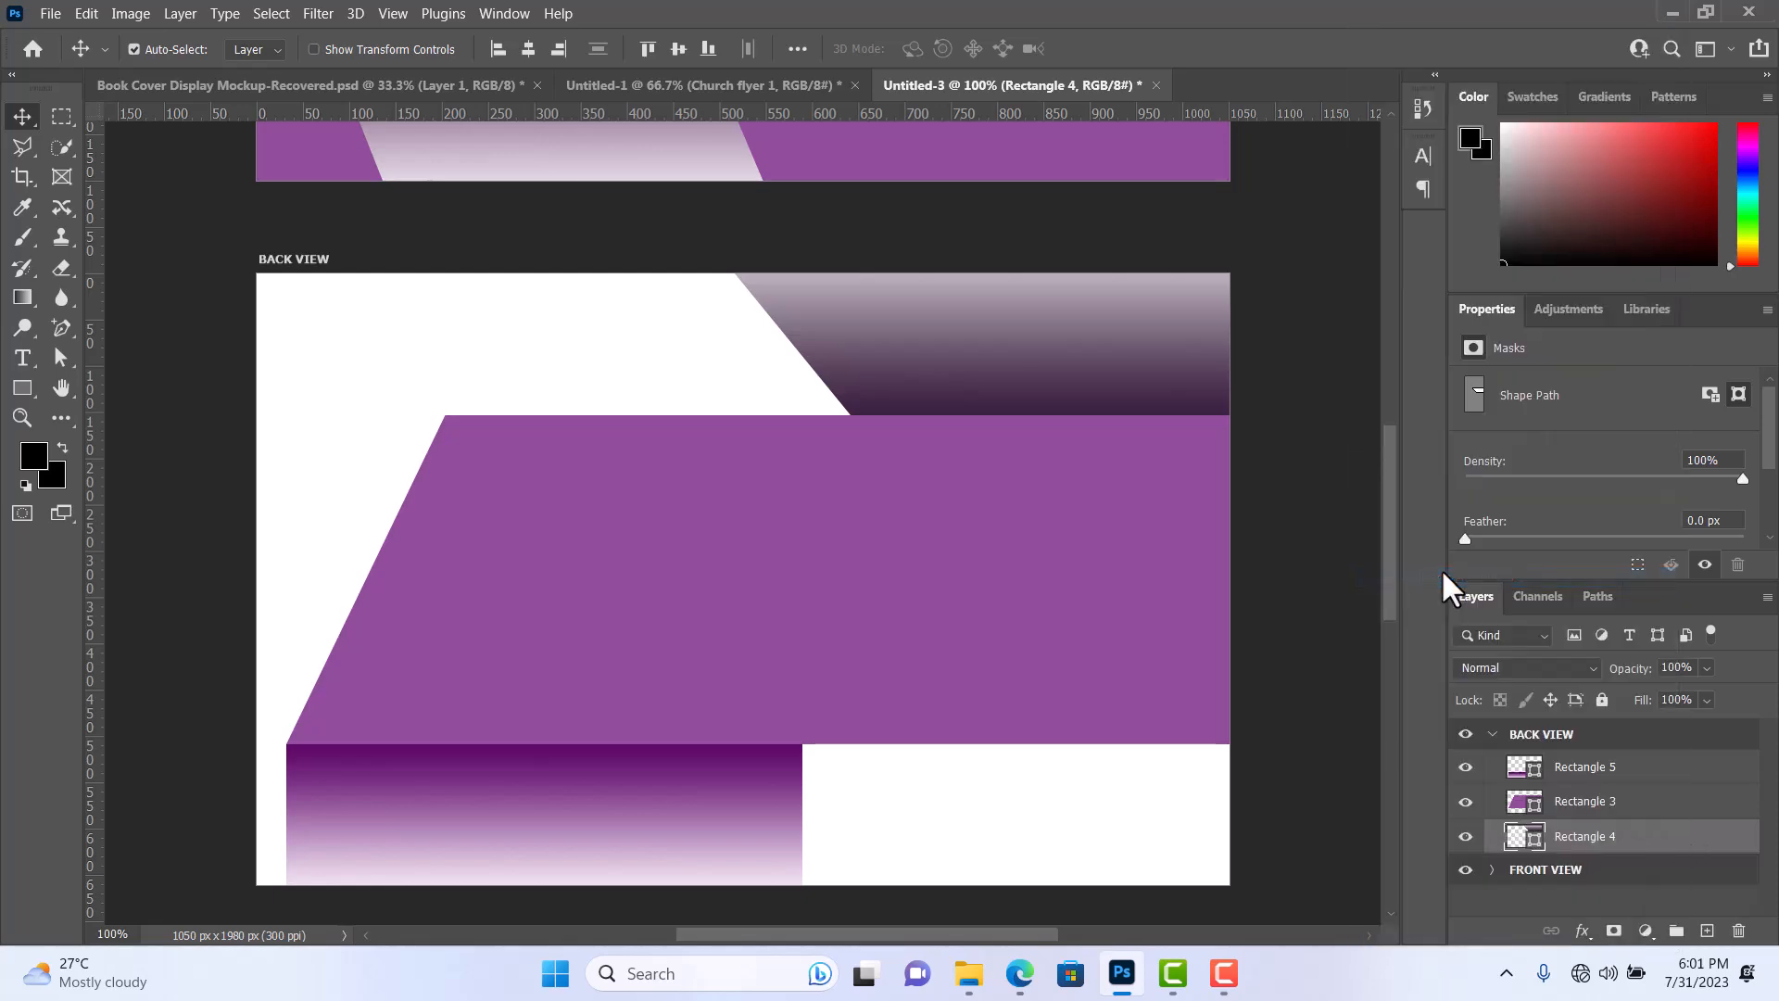
{"action": "left_click", "coordinate": [734, 821]}
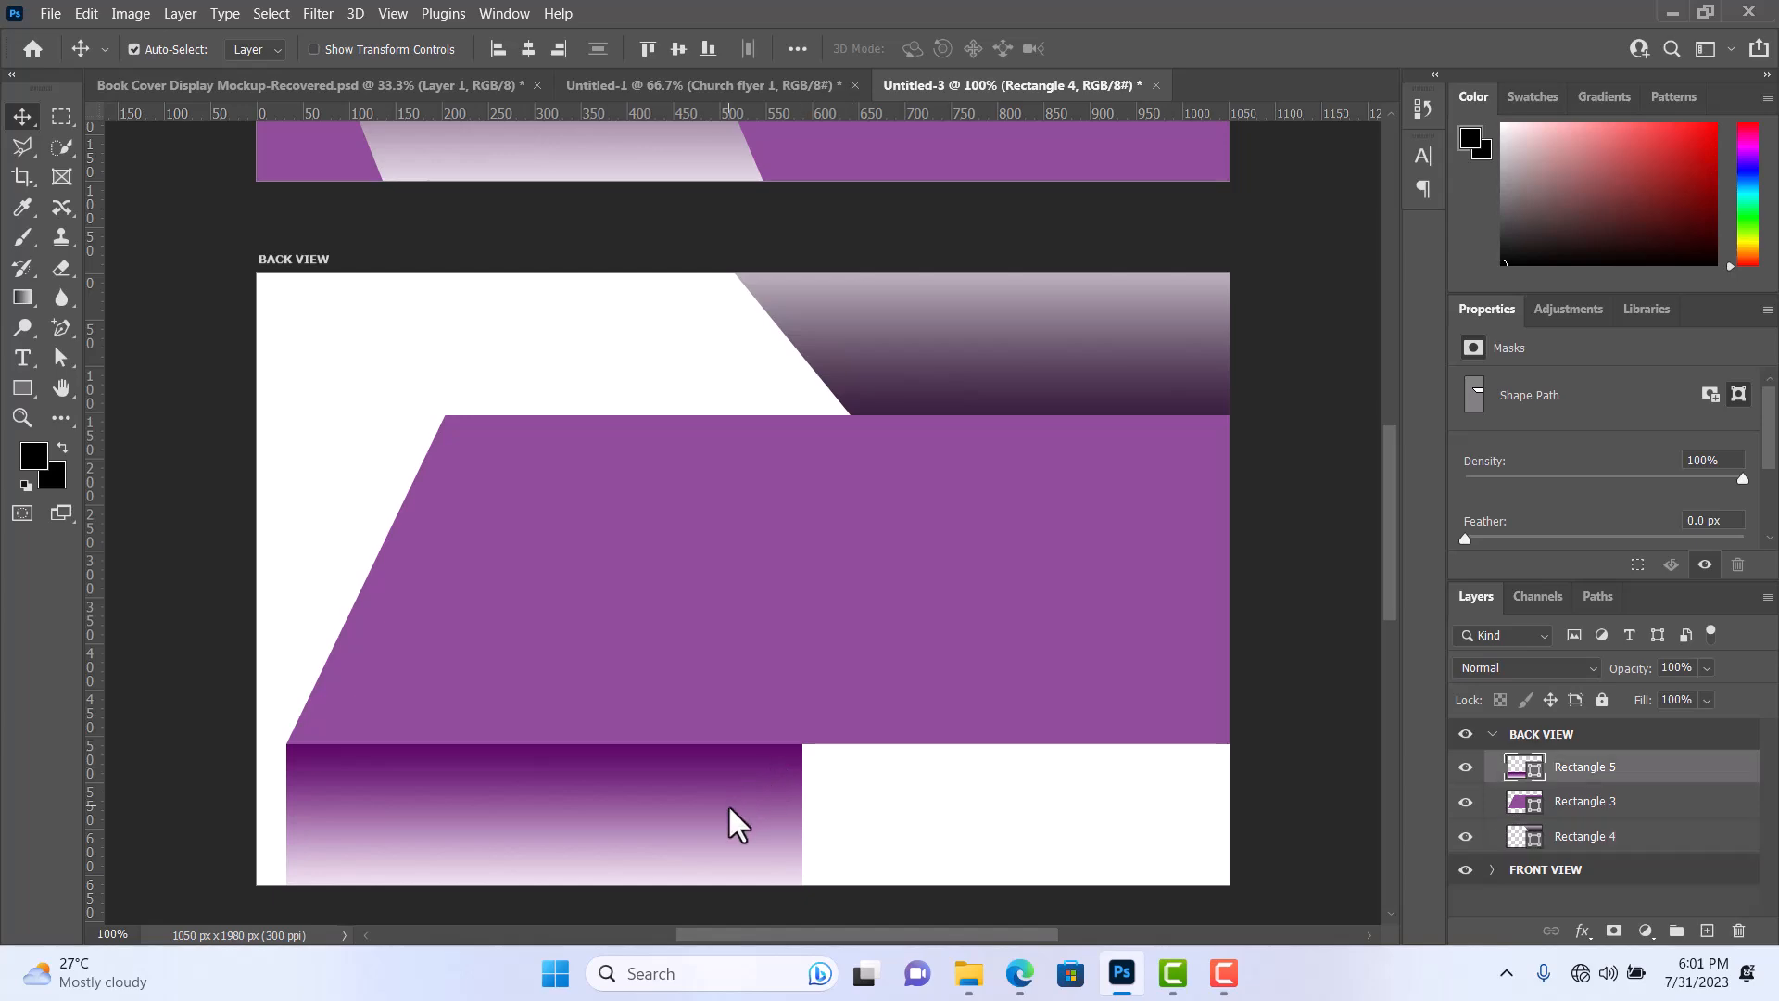
{"action": "right_click", "coordinate": [1671, 774]}
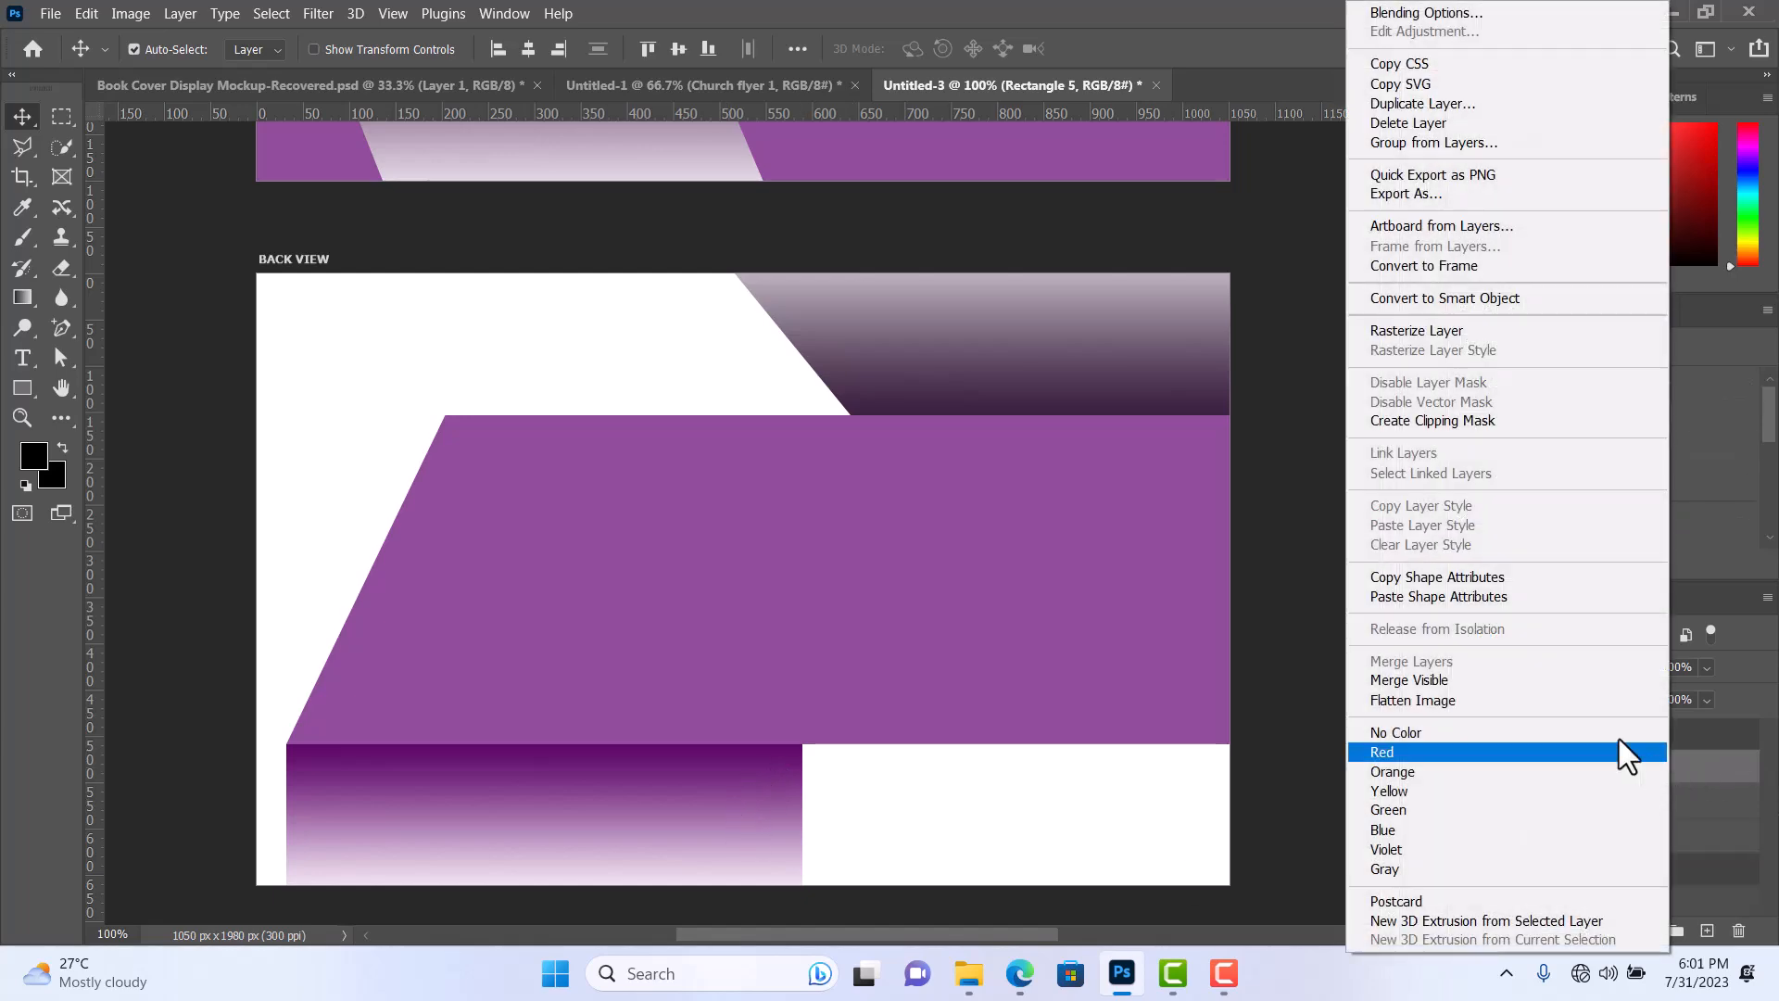
{"action": "left_click", "coordinate": [1479, 610]}
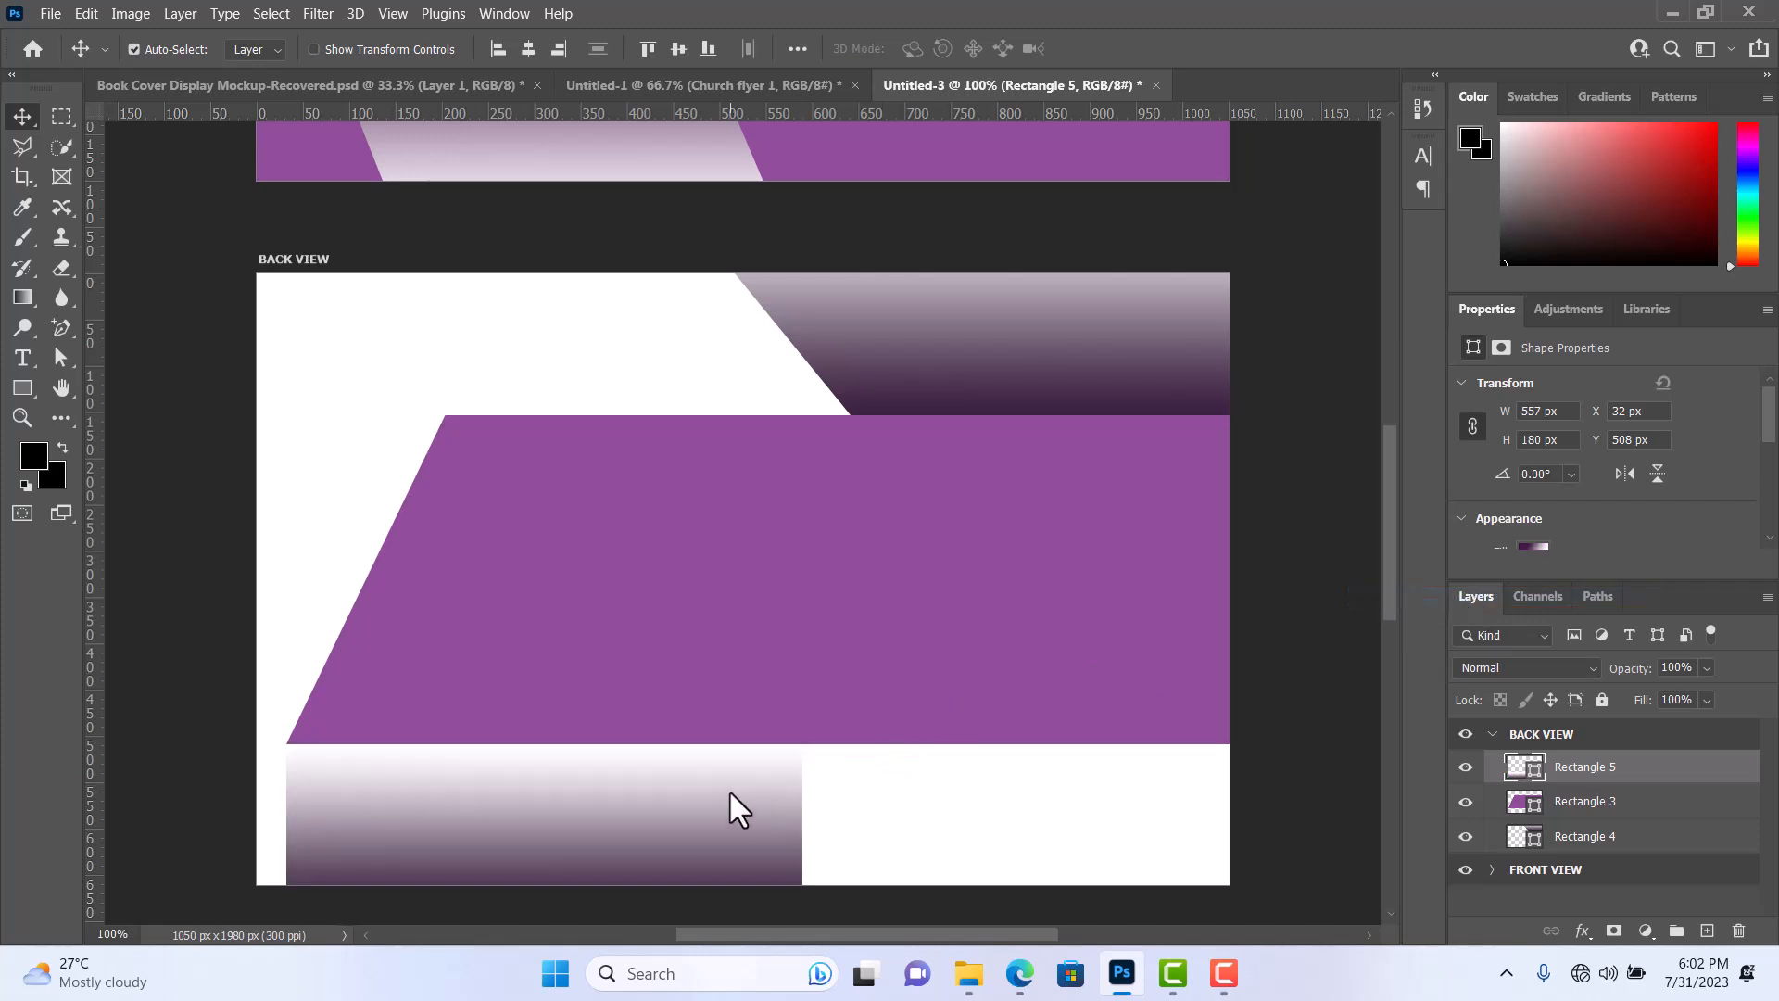
Reverse the lower rectangle's dark purple gradient so its dark end lies along the purple shape's bottom edge.
{"action": "left_click", "coordinate": [30, 385]}
{"action": "left_click", "coordinate": [269, 53]}
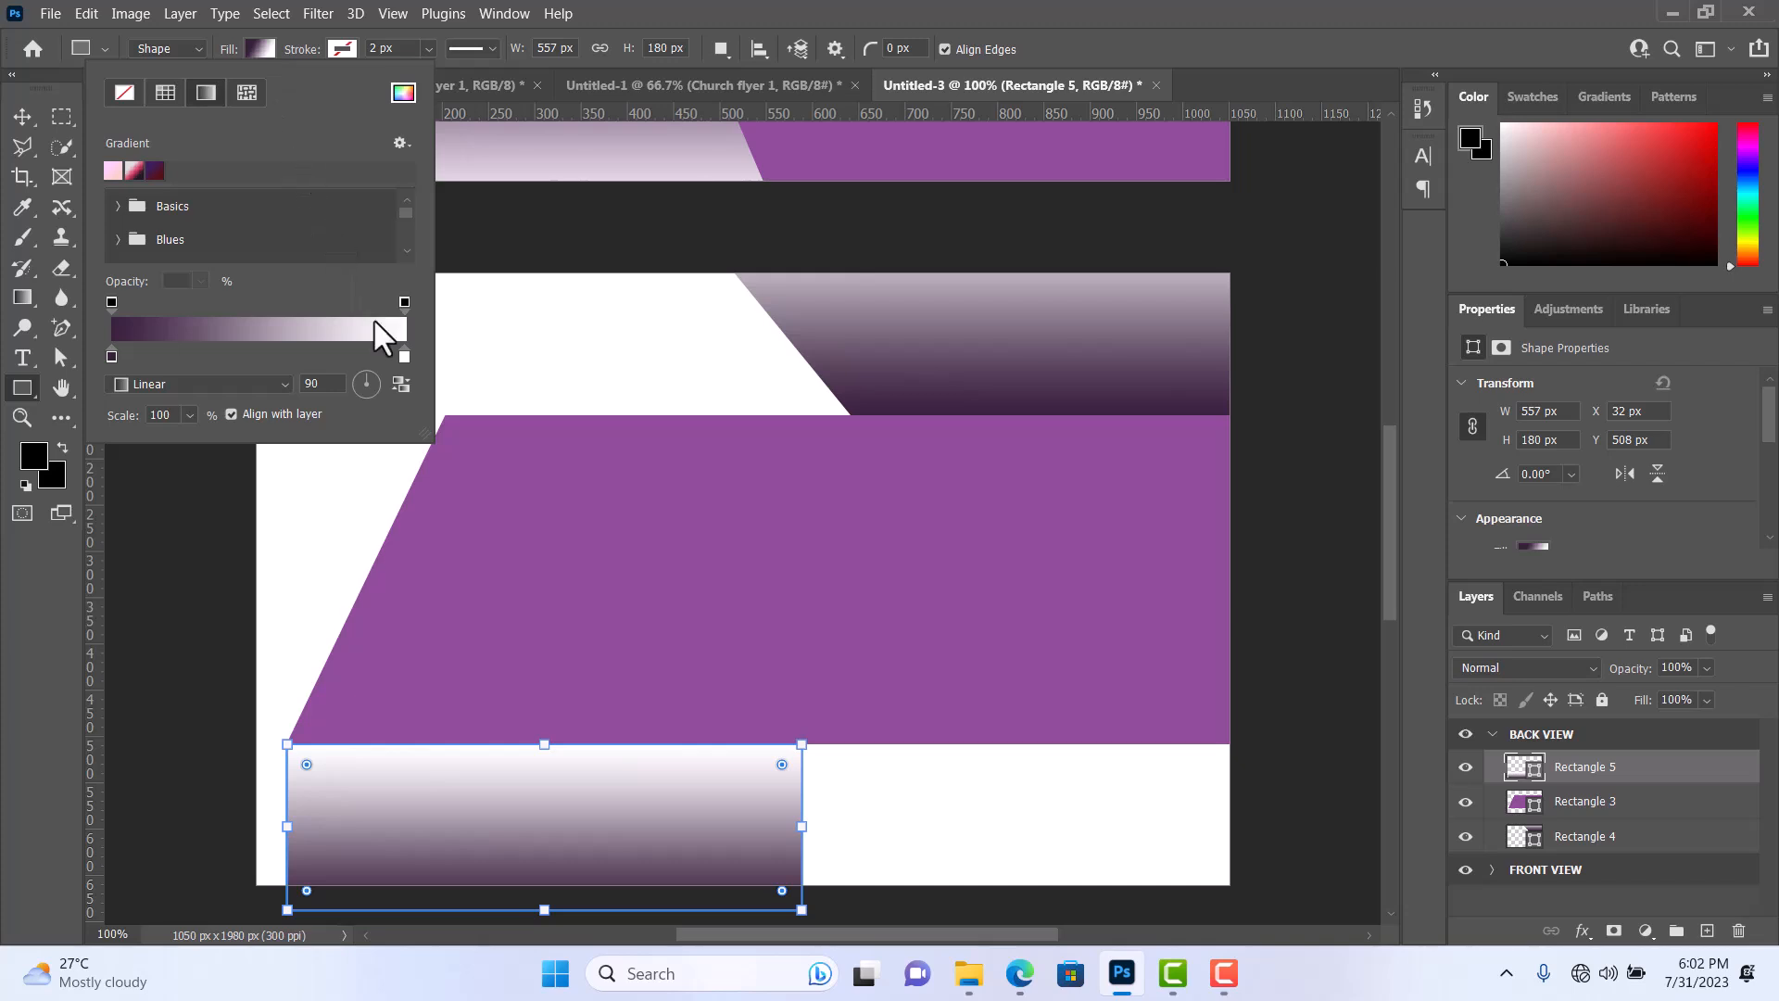
{"action": "left_click", "coordinate": [394, 385]}
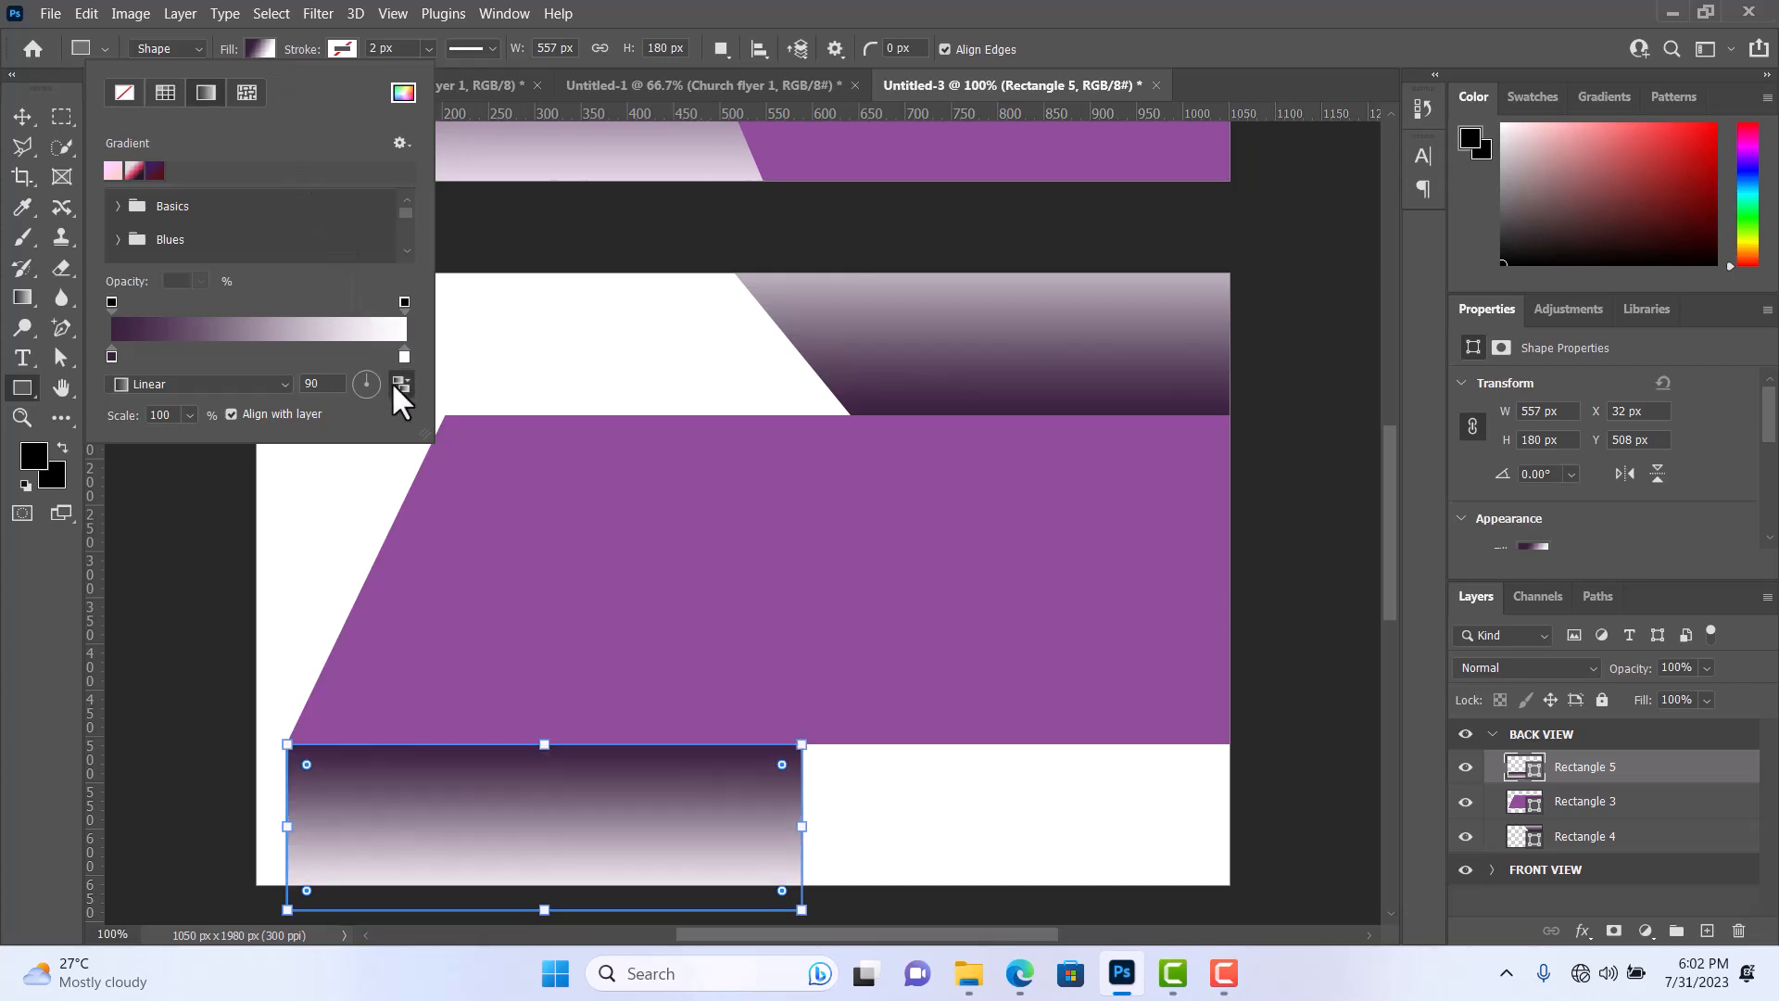
{"action": "left_click", "coordinate": [21, 117]}
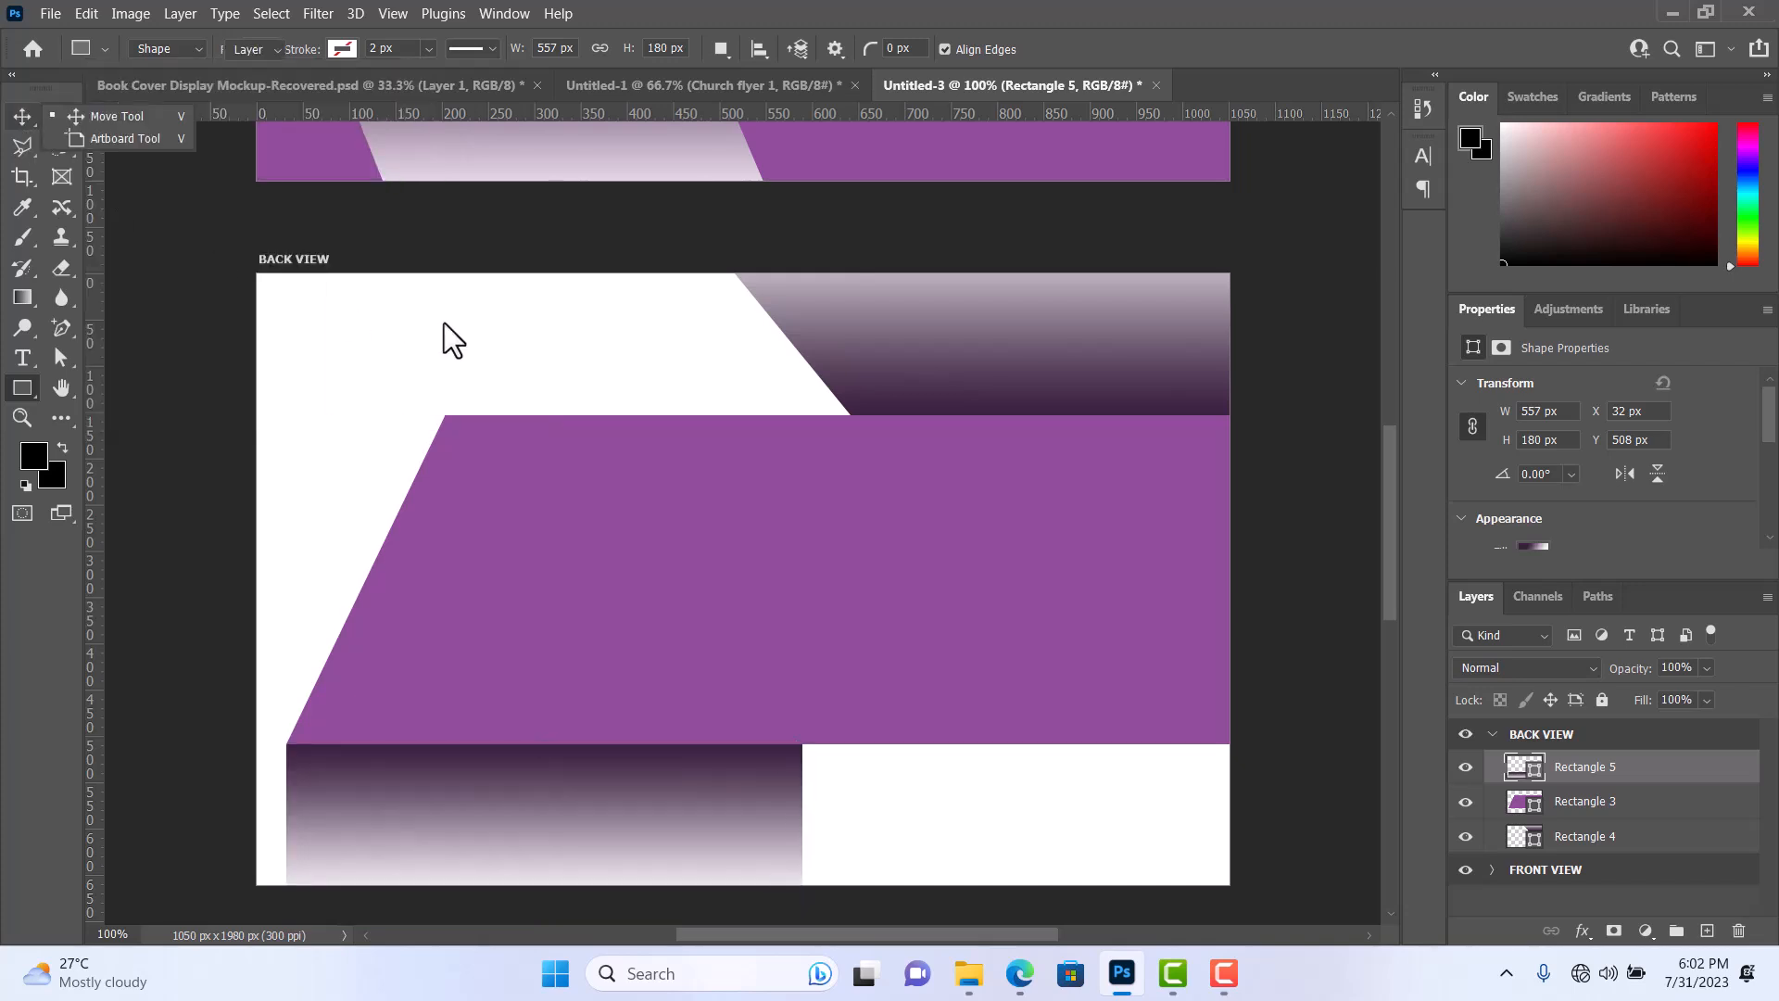
{"action": "left_click", "coordinate": [481, 326]}
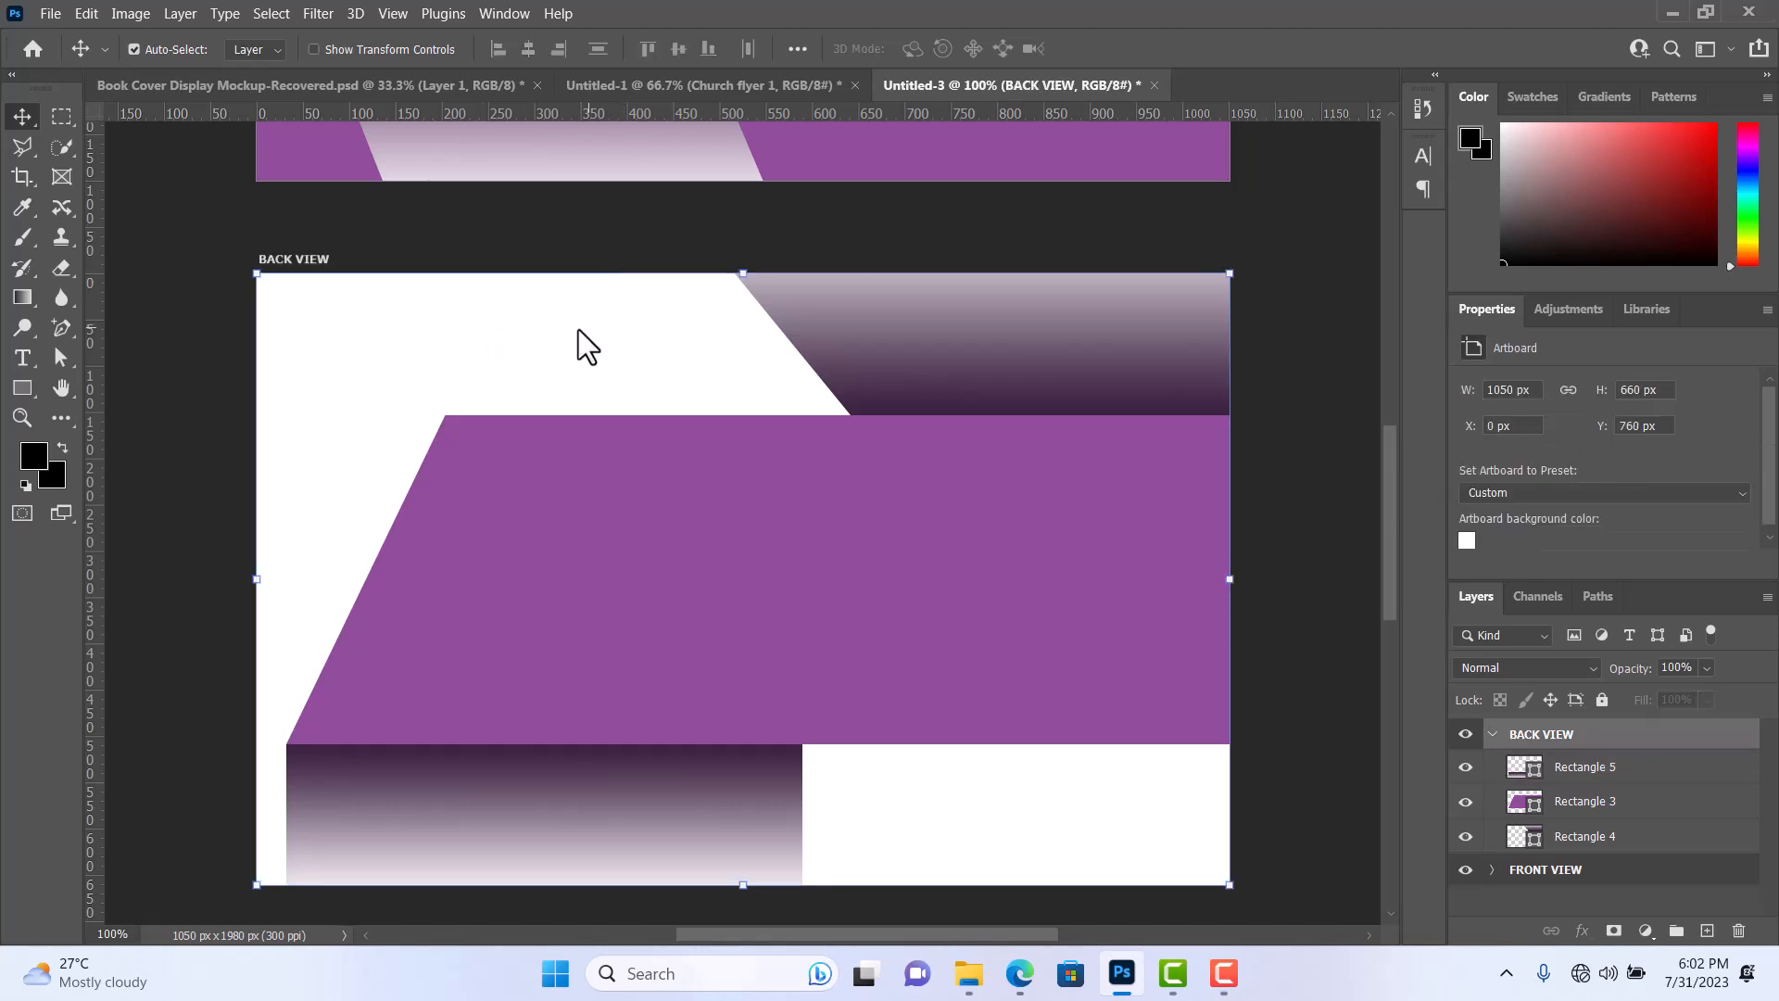
Slant the lower gradient rectangle by shifting its two bottom anchor points to the right, widening the shape to about 665 px.
{"action": "left_click", "coordinate": [593, 811]}
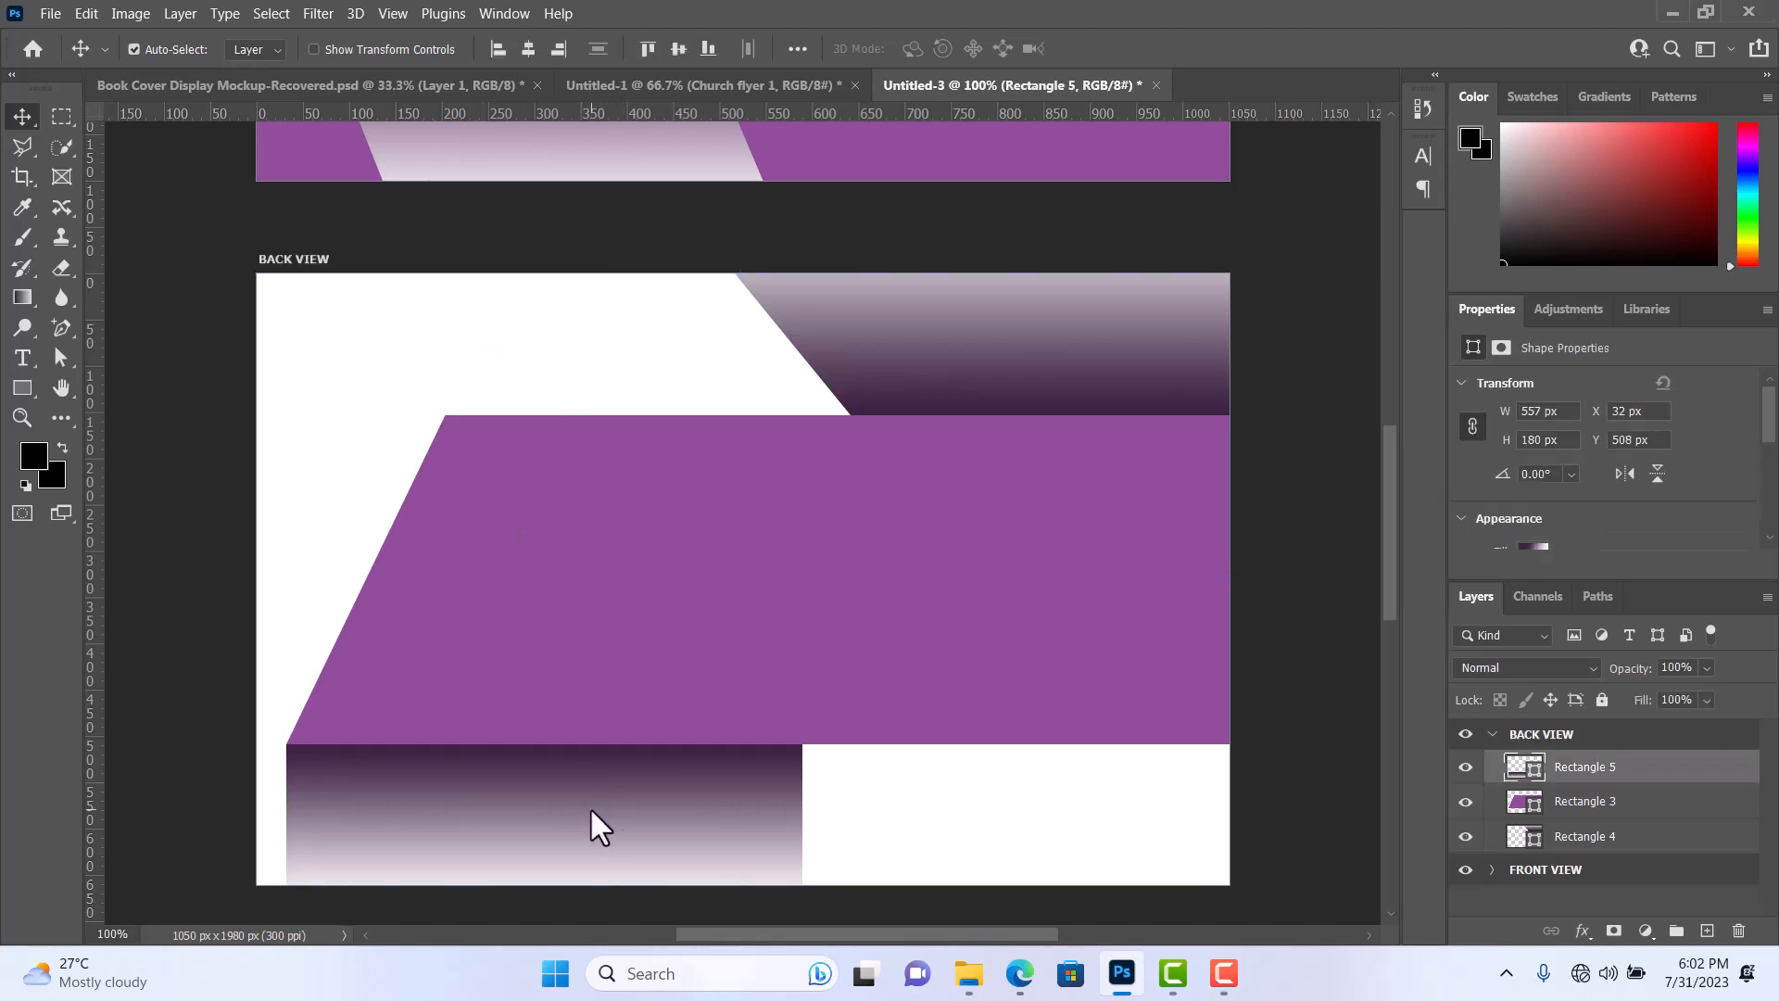
{"action": "left_click_drag", "start_coordinate": [63, 367], "coordinate": [143, 383]}
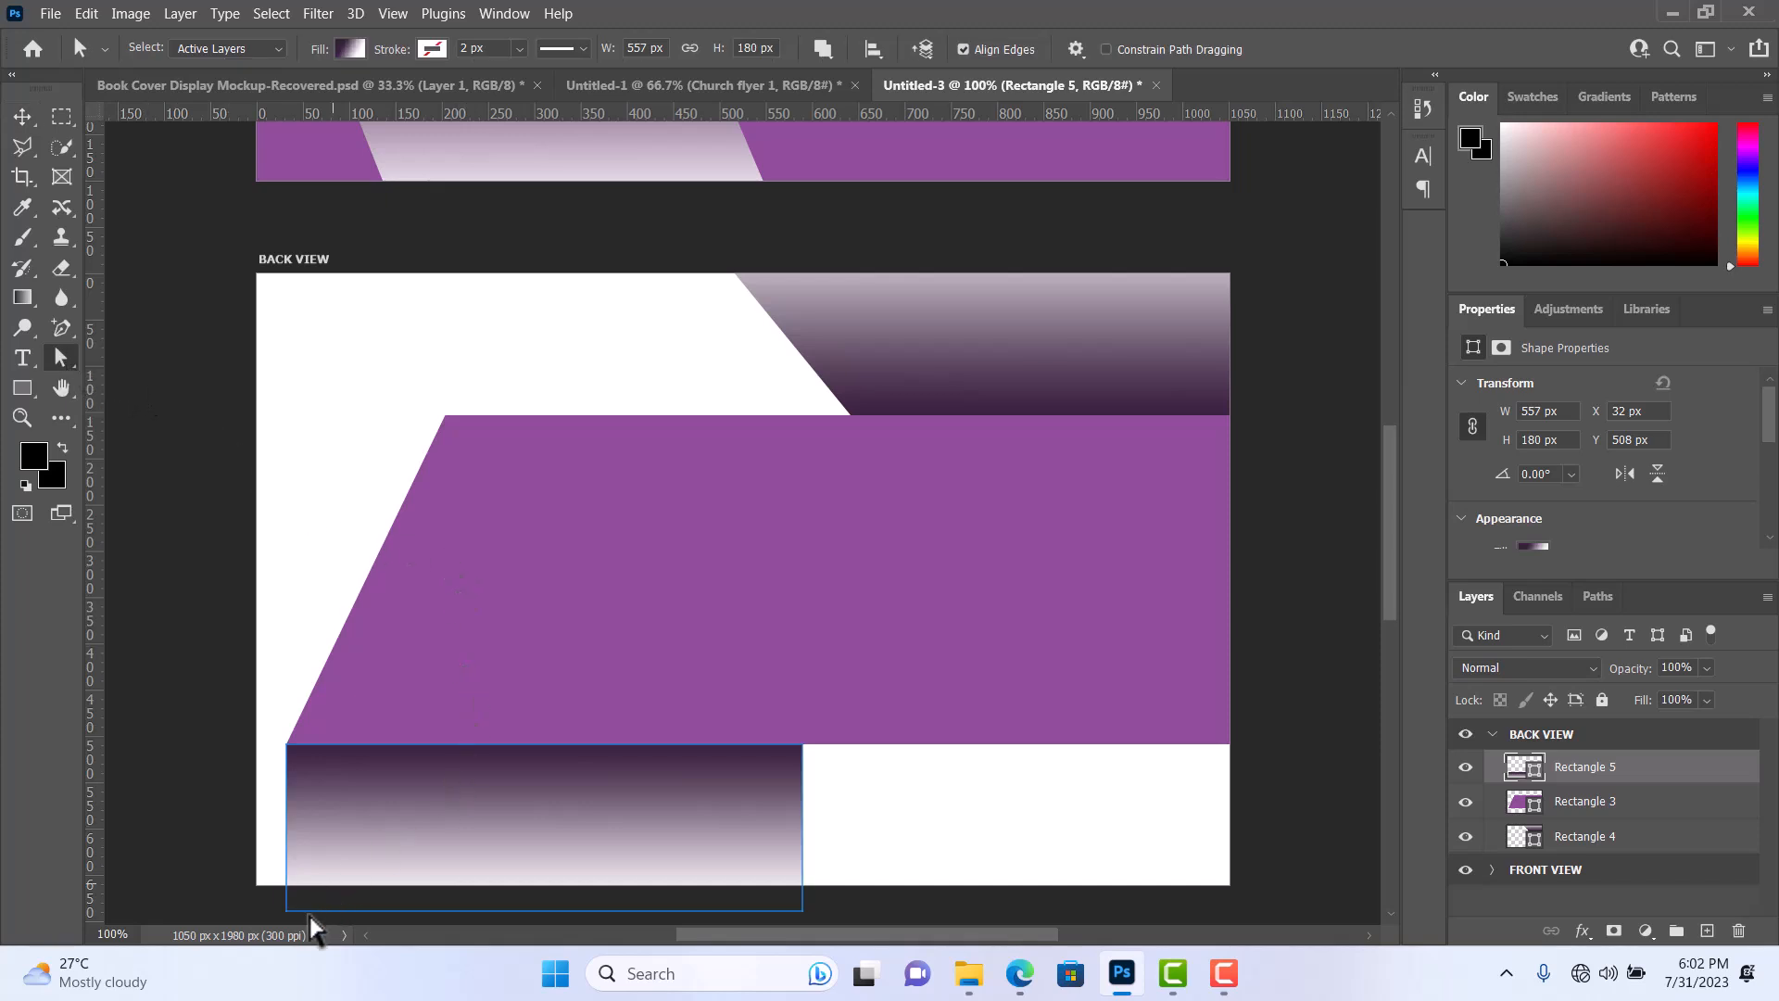
{"action": "left_click_drag", "start_coordinate": [287, 912], "coordinate": [411, 919]}
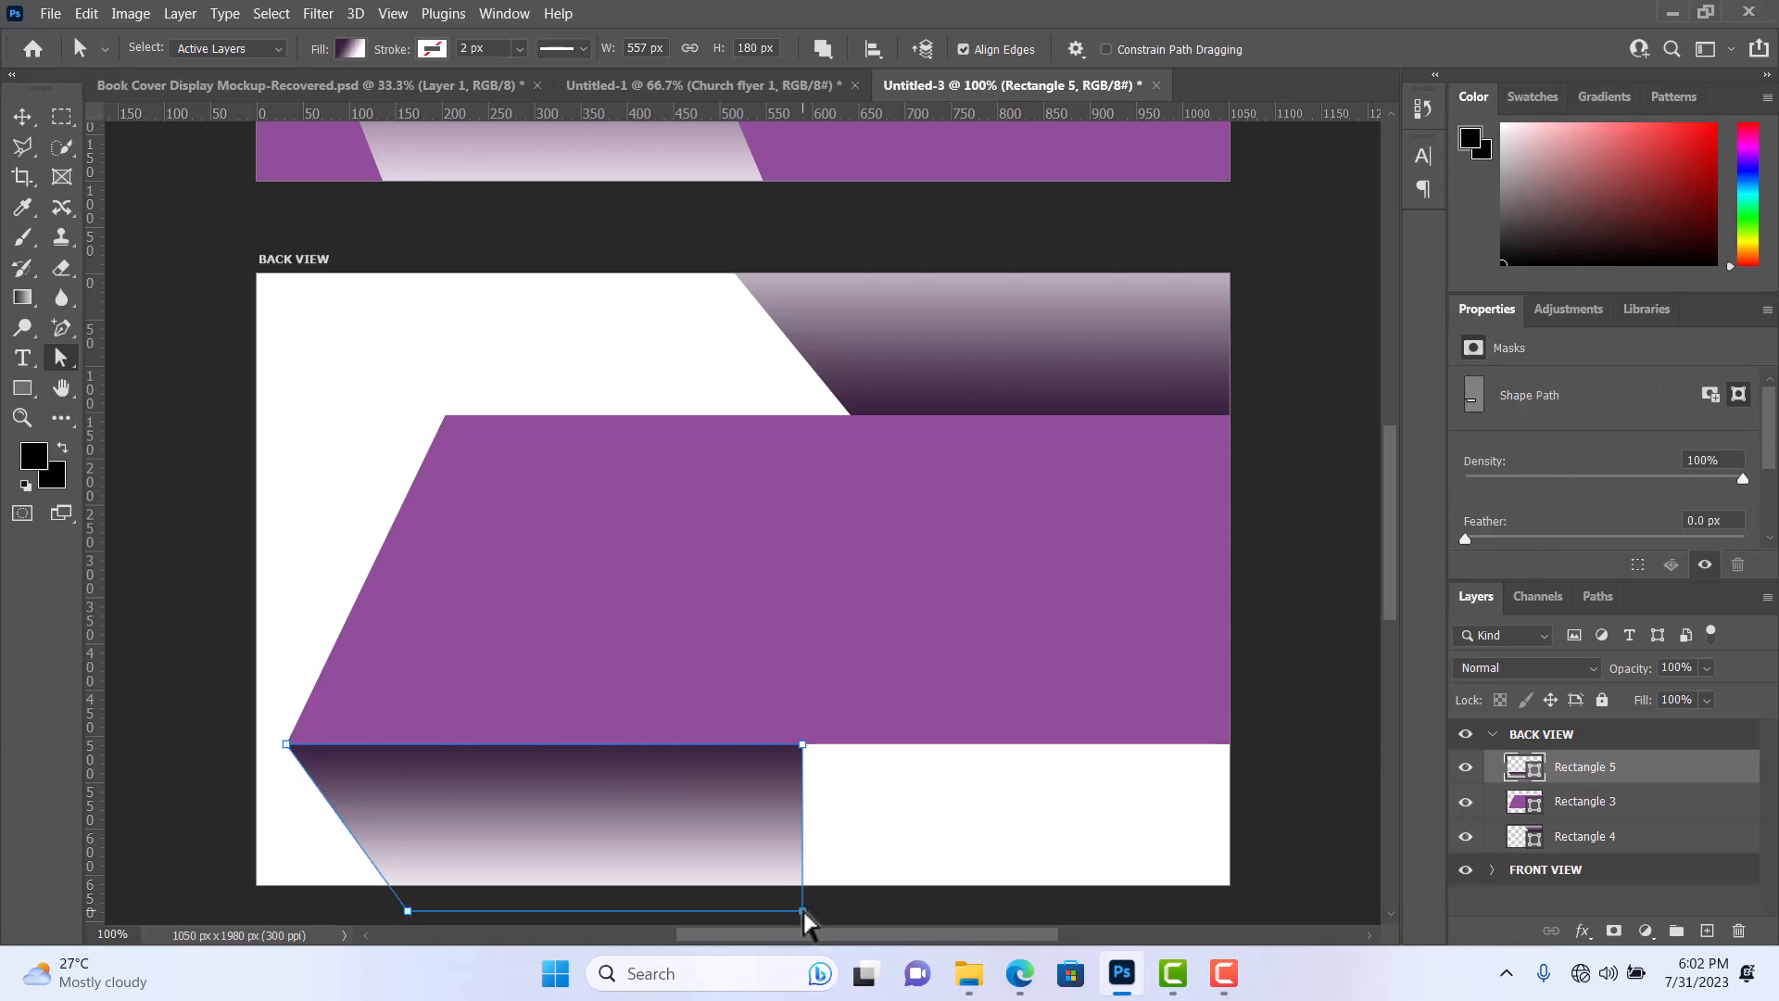
{"action": "left_click_drag", "start_coordinate": [804, 918], "coordinate": [906, 922]}
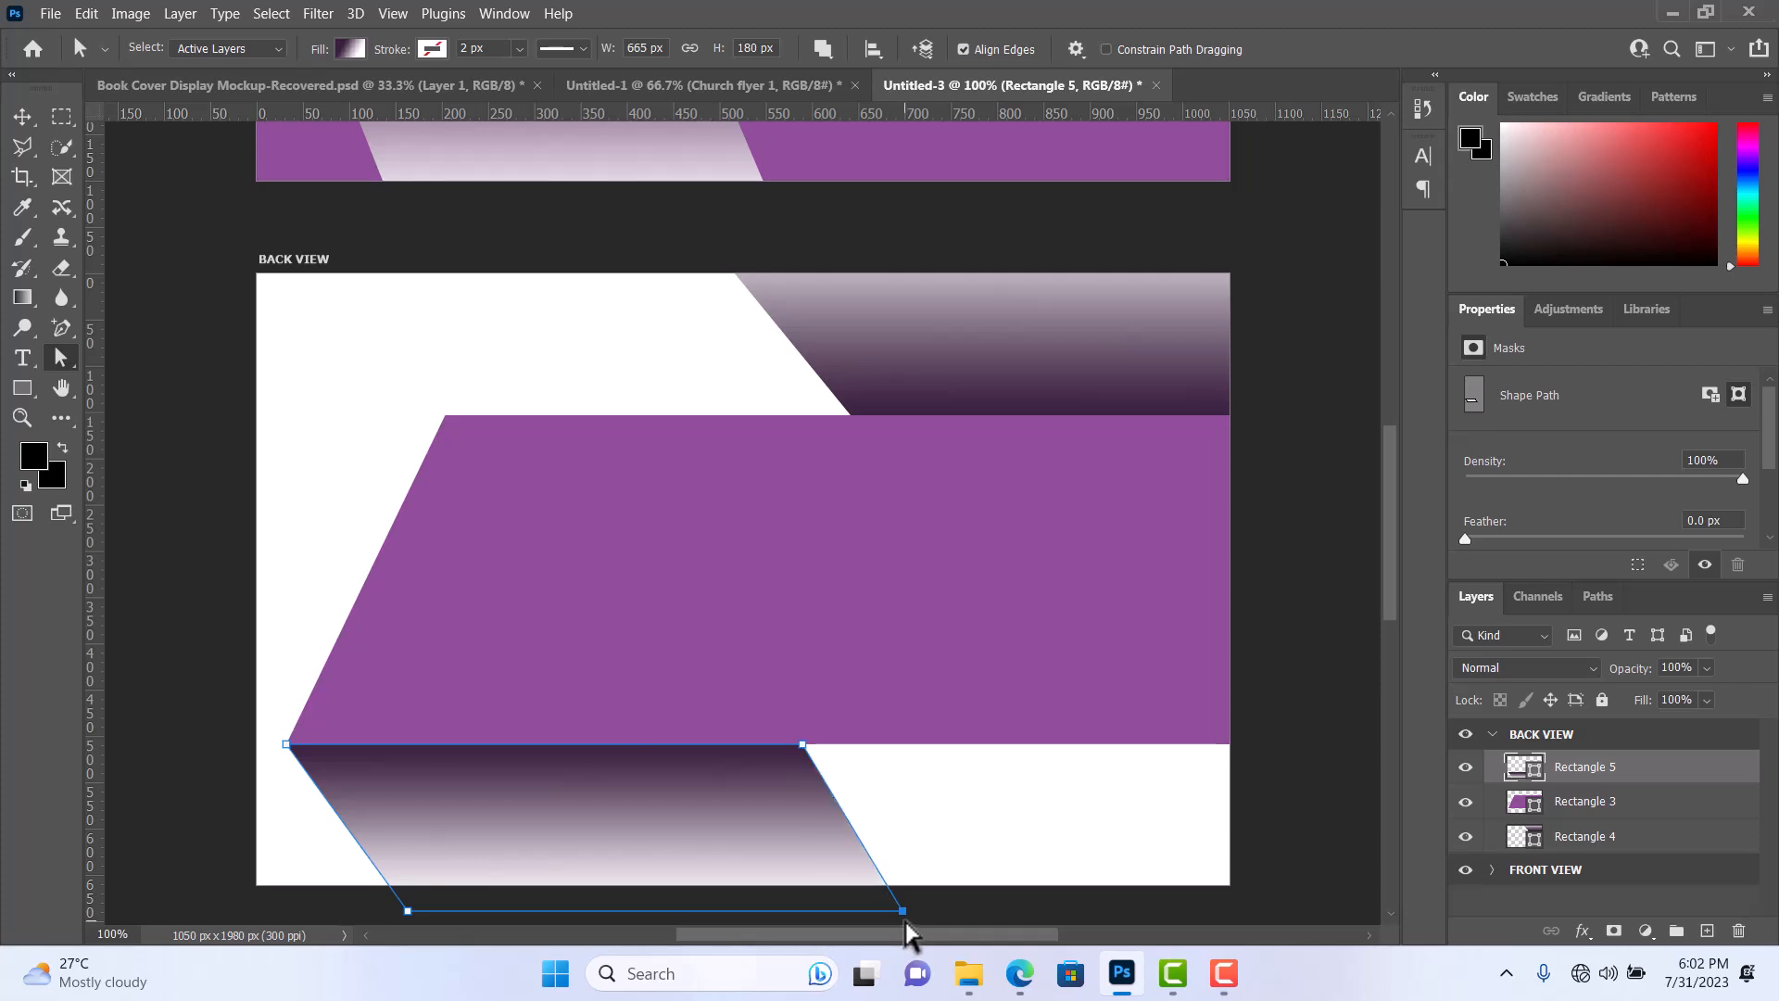
{"action": "left_click", "coordinate": [21, 117]}
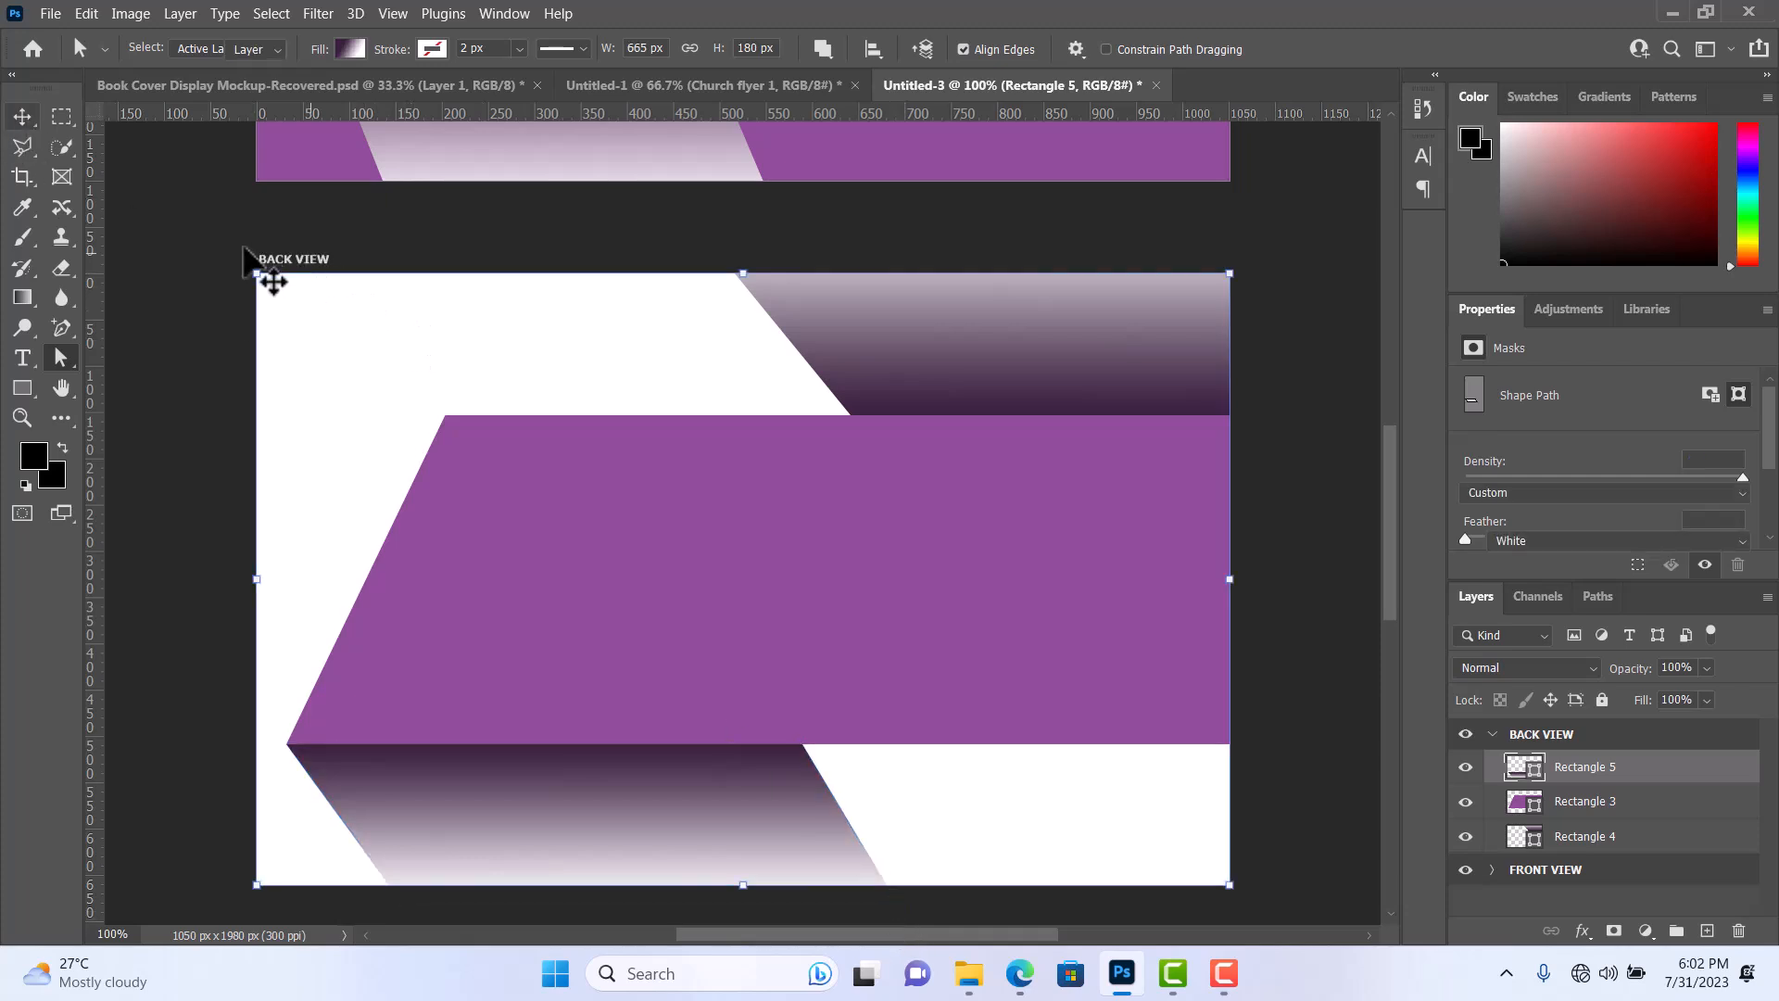
{"action": "left_click", "coordinate": [246, 256]}
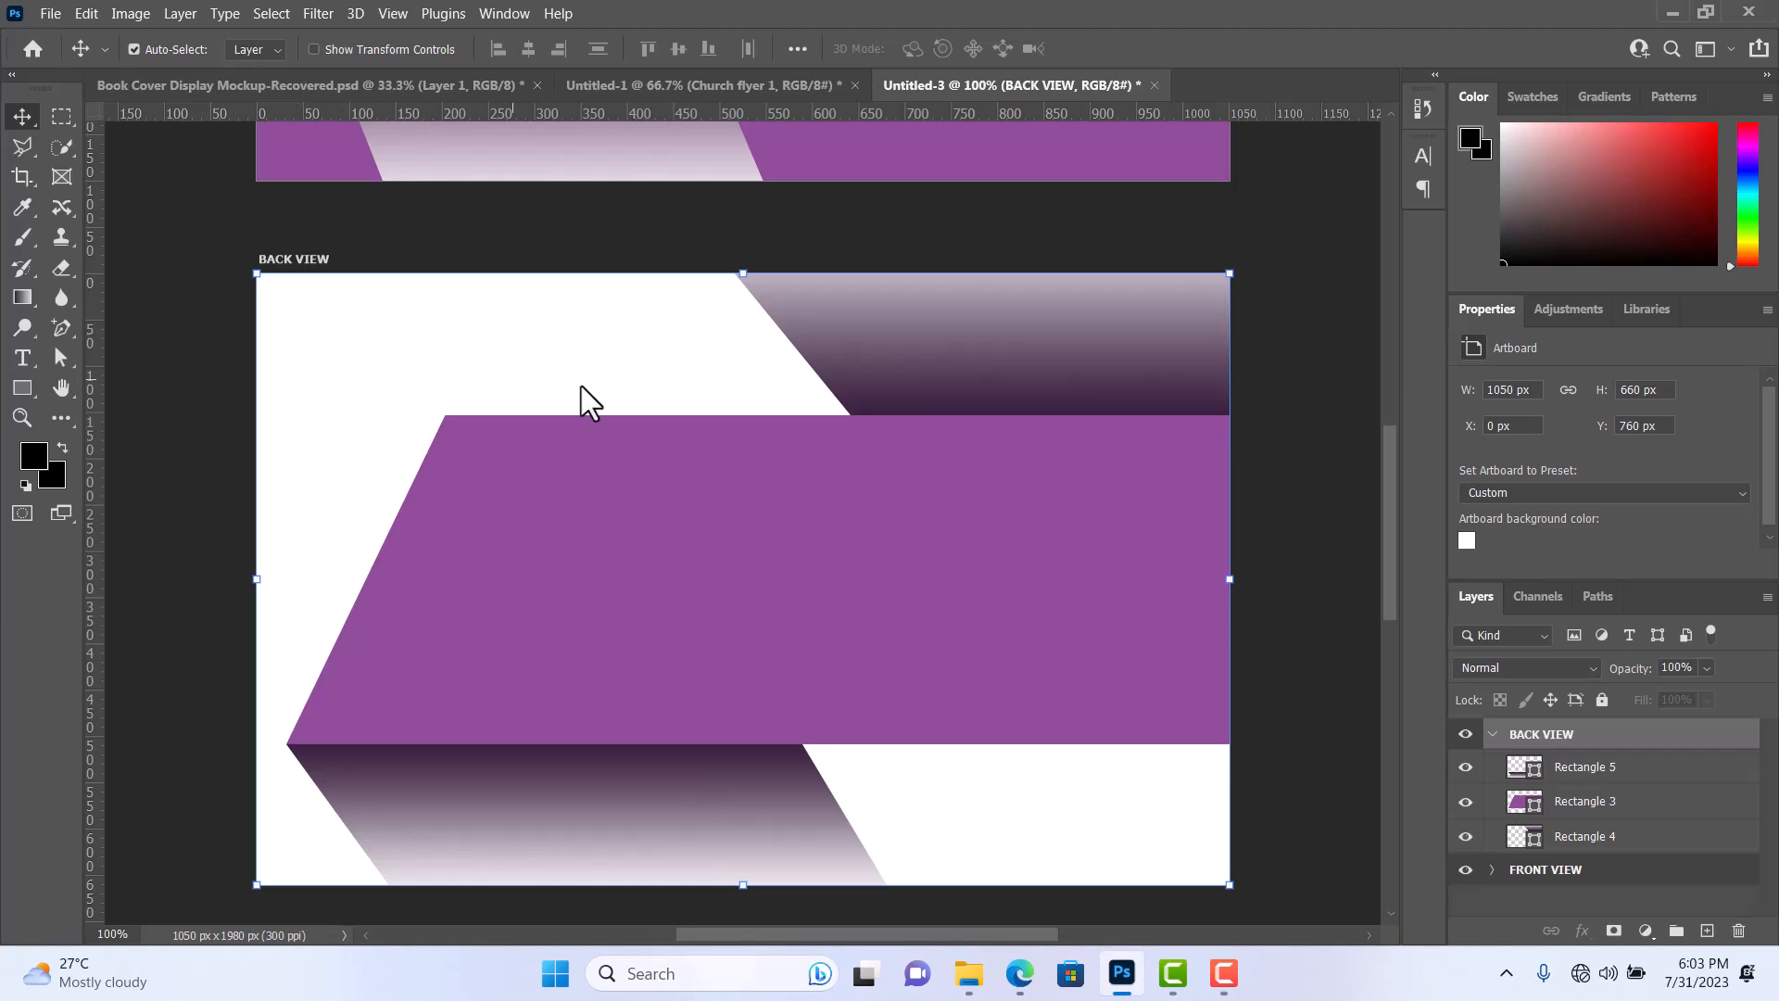
Minimize the design window and open the SOCIAL ICONS folder inside the desktop's GRAPHIC DESIGN TRAINING(WEEK 1) folder.
{"action": "scroll", "coordinate": [680, 452], "scroll_direction": "down", "scroll_amount": 1}
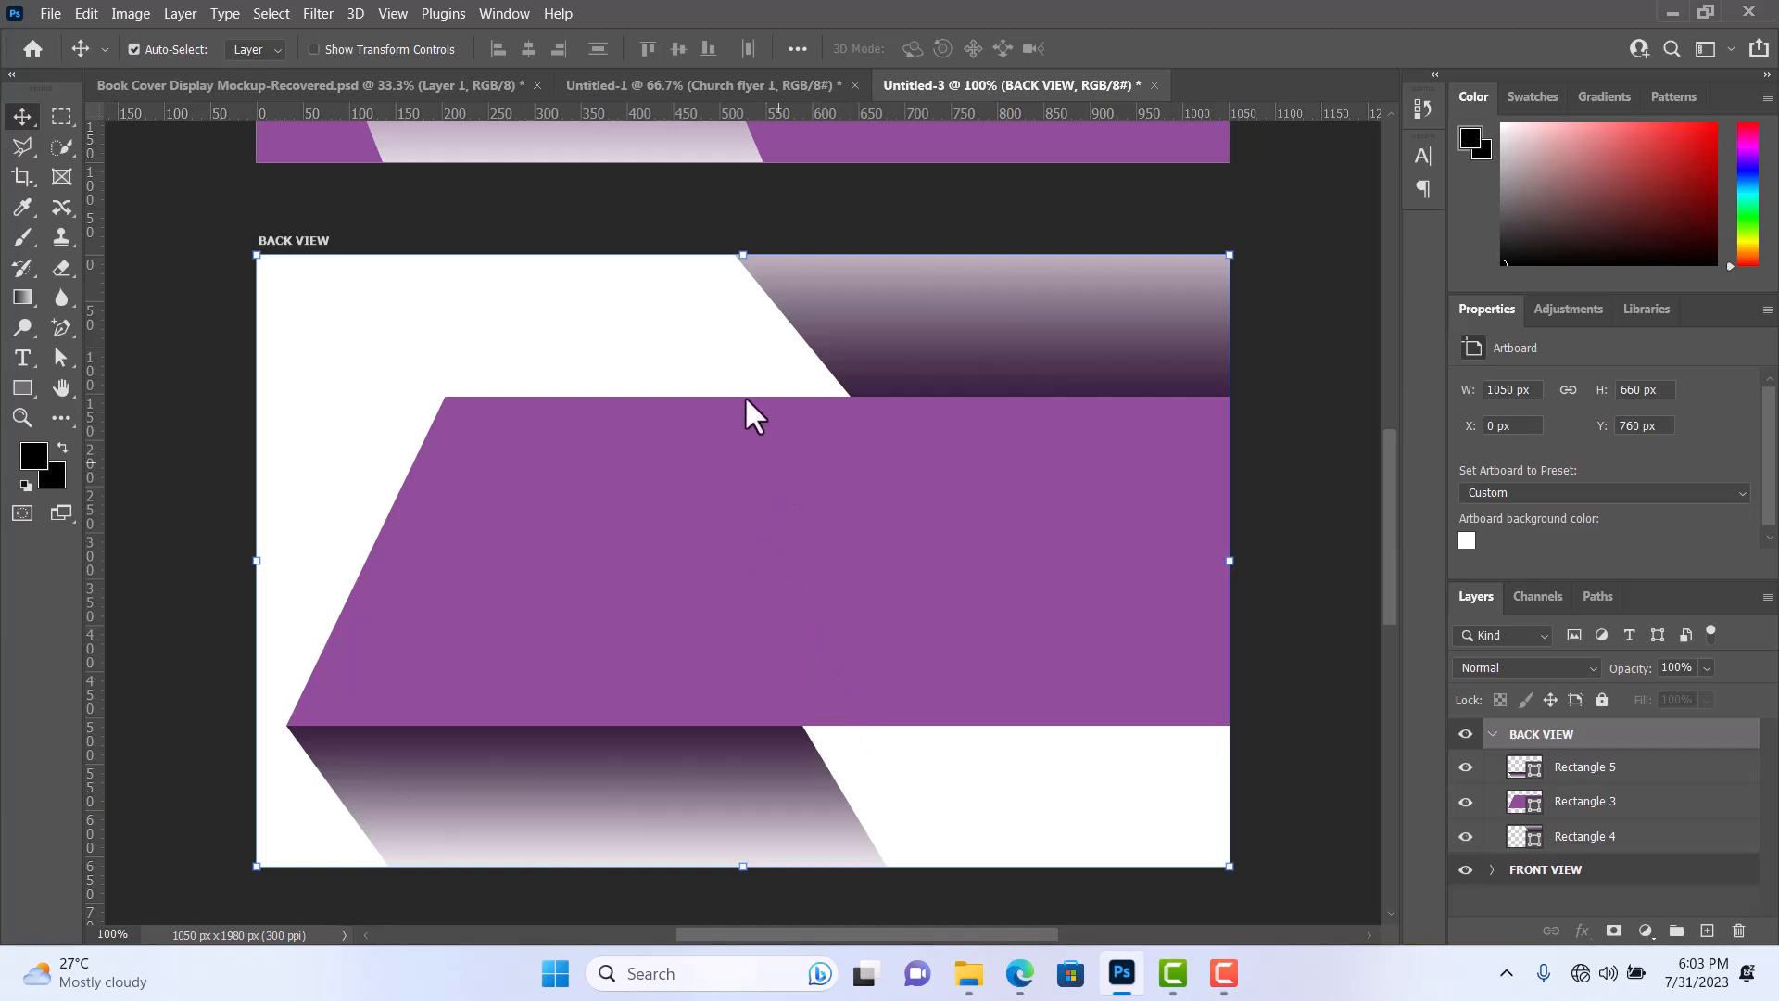
{"action": "left_click", "coordinate": [1665, 4]}
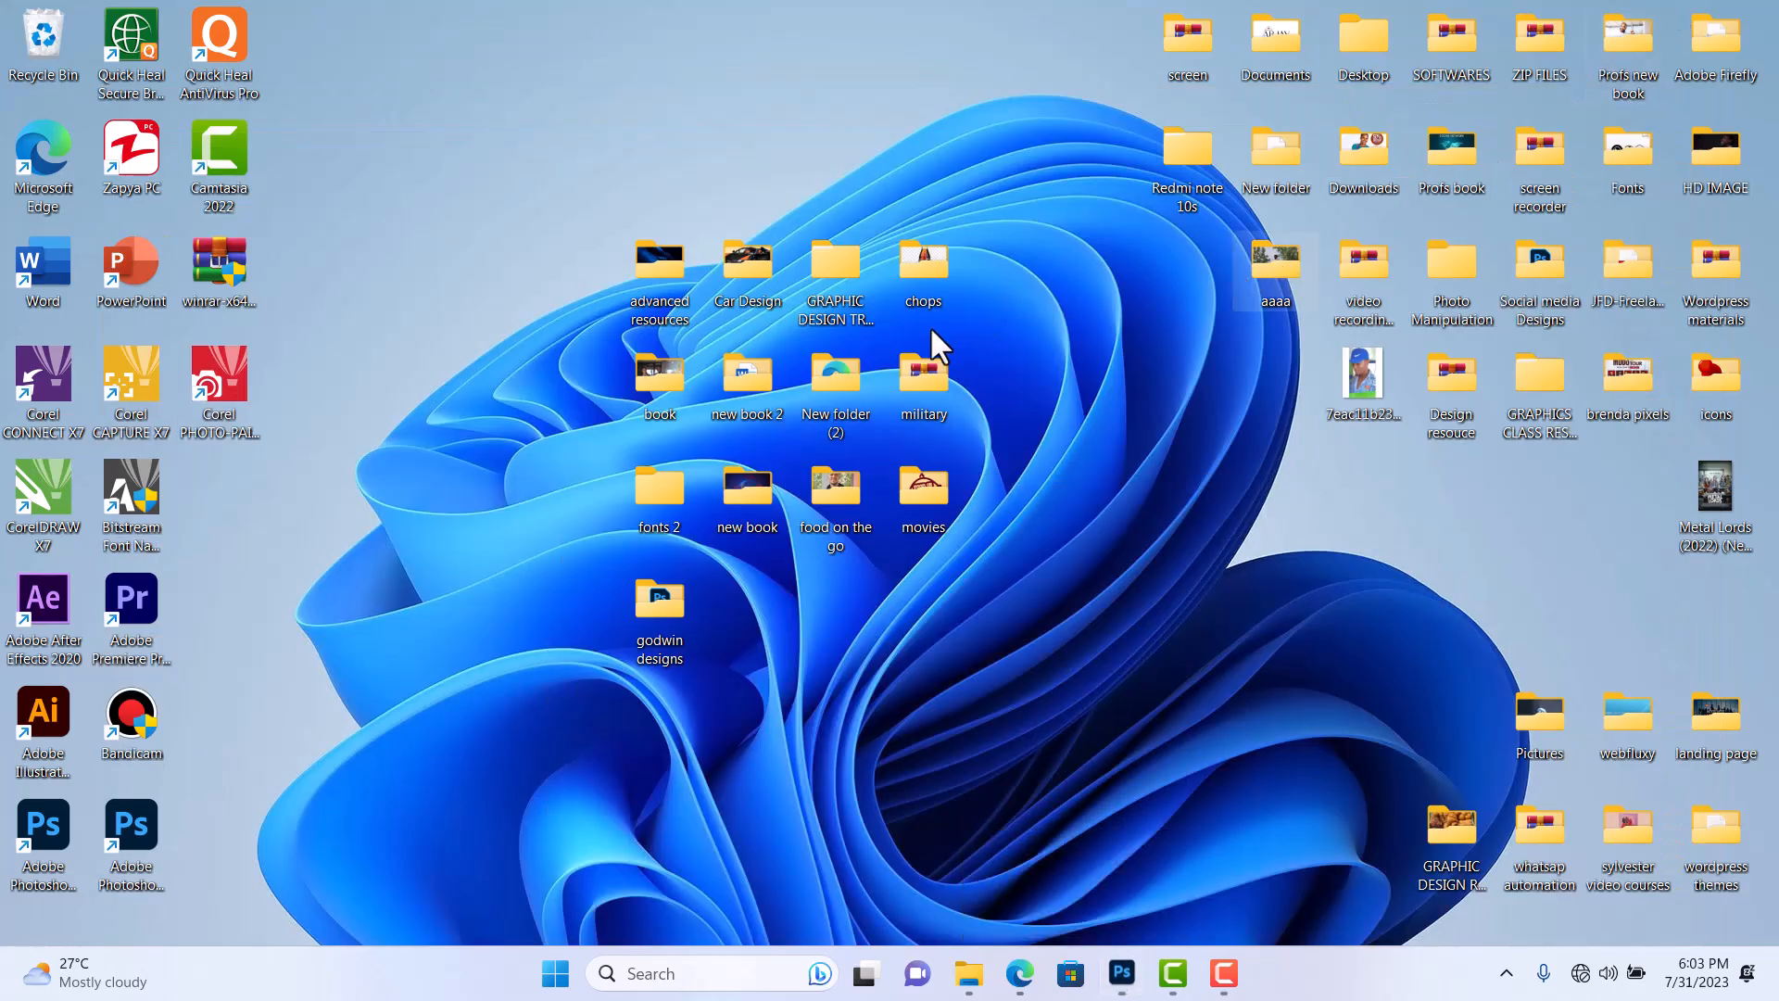
{"action": "double_click", "coordinate": [830, 281]}
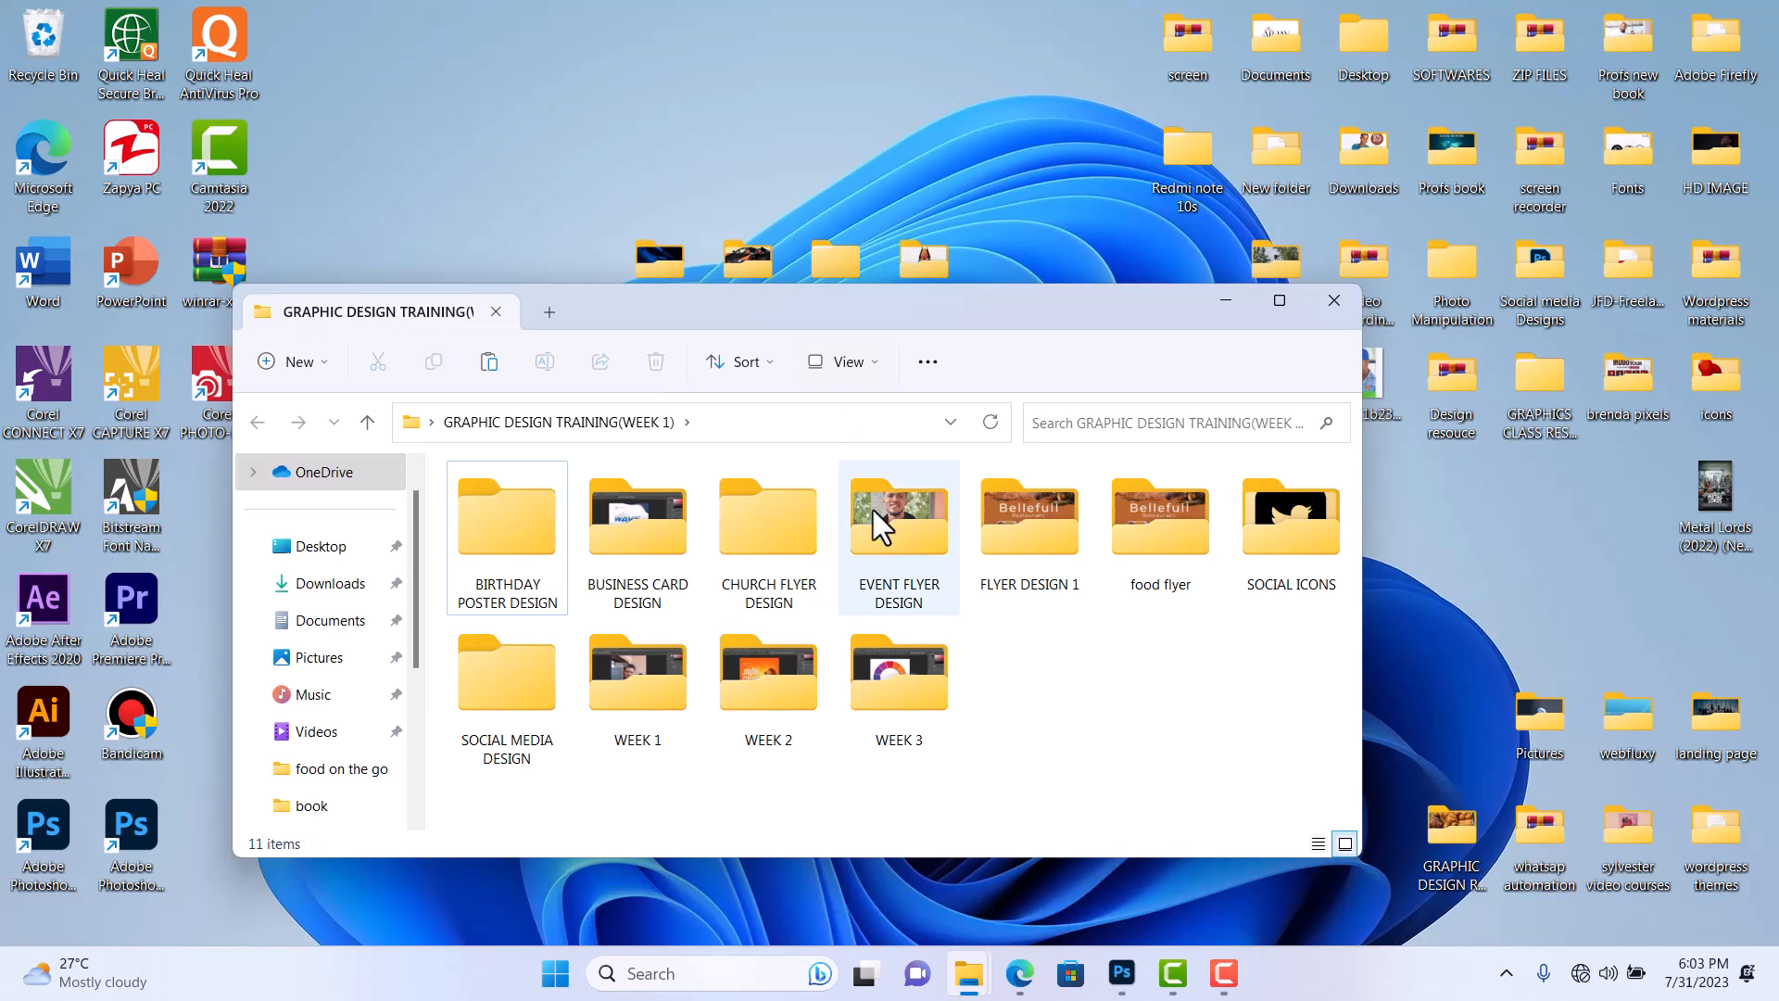
{"action": "double_click", "coordinate": [1278, 549]}
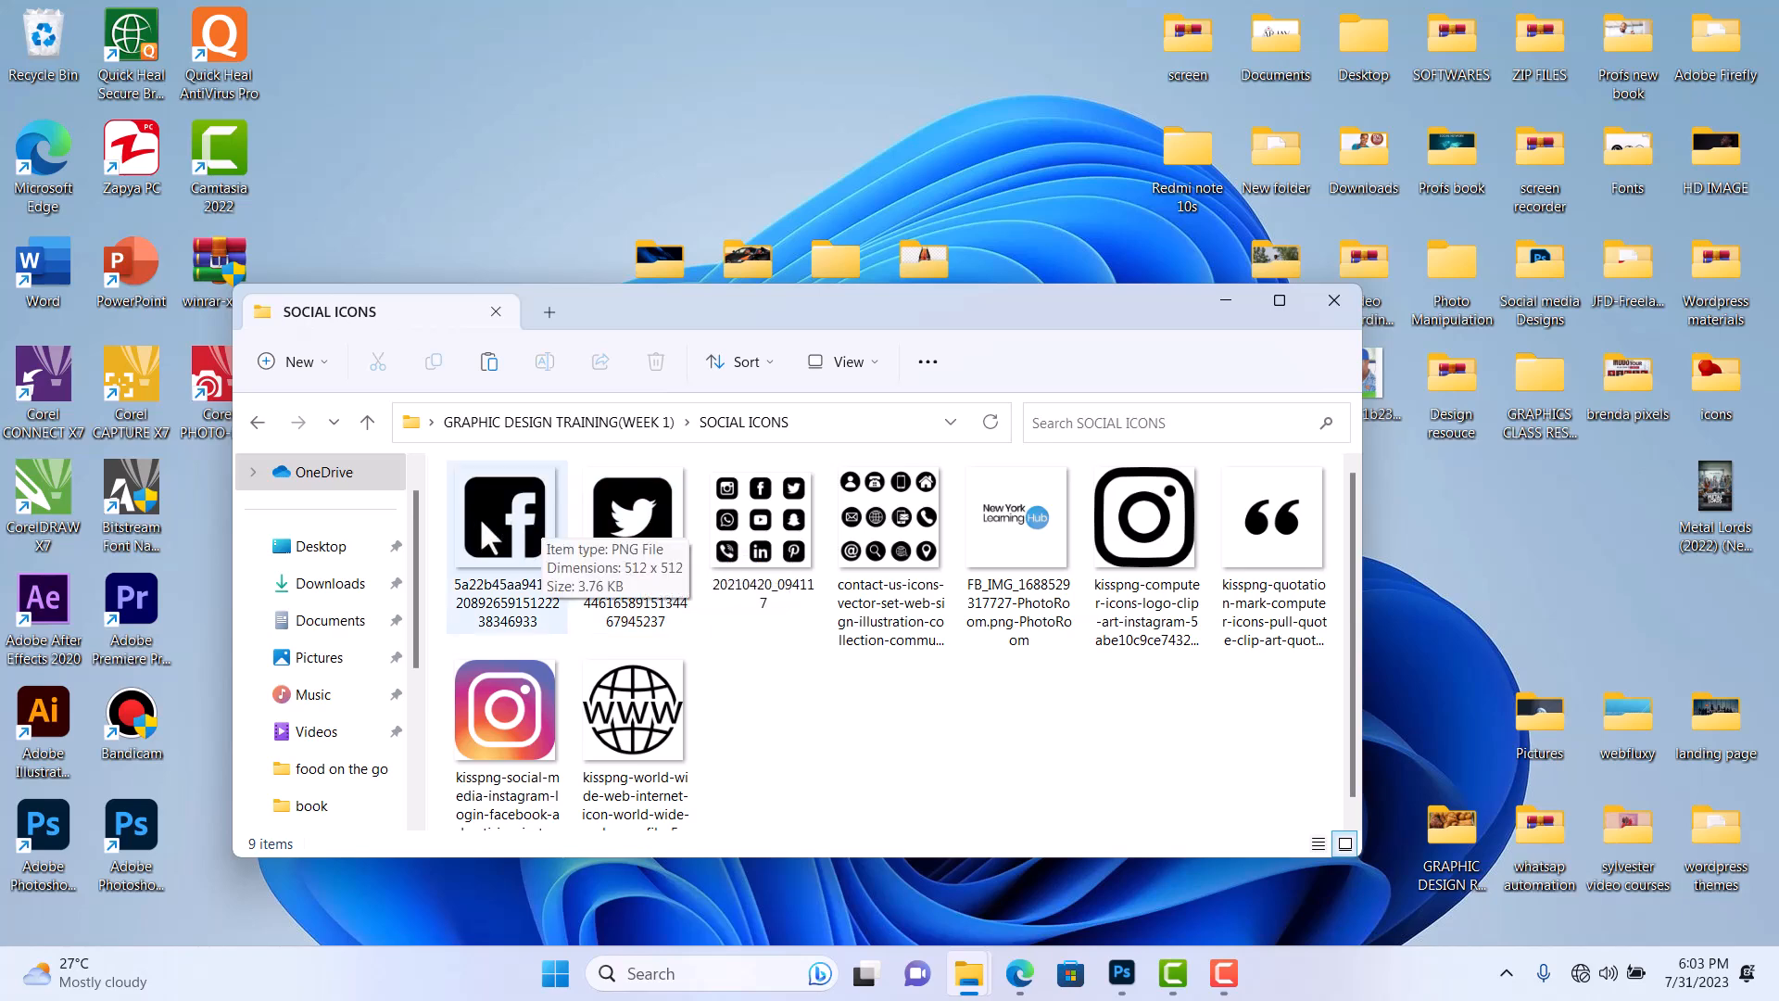
Place the black Facebook icon on the BACK VIEW artboard, scaled to about 34 × 34 px near the purple shape's upper-left corner.
{"action": "left_click_drag", "start_coordinate": [505, 530], "coordinate": [578, 450]}
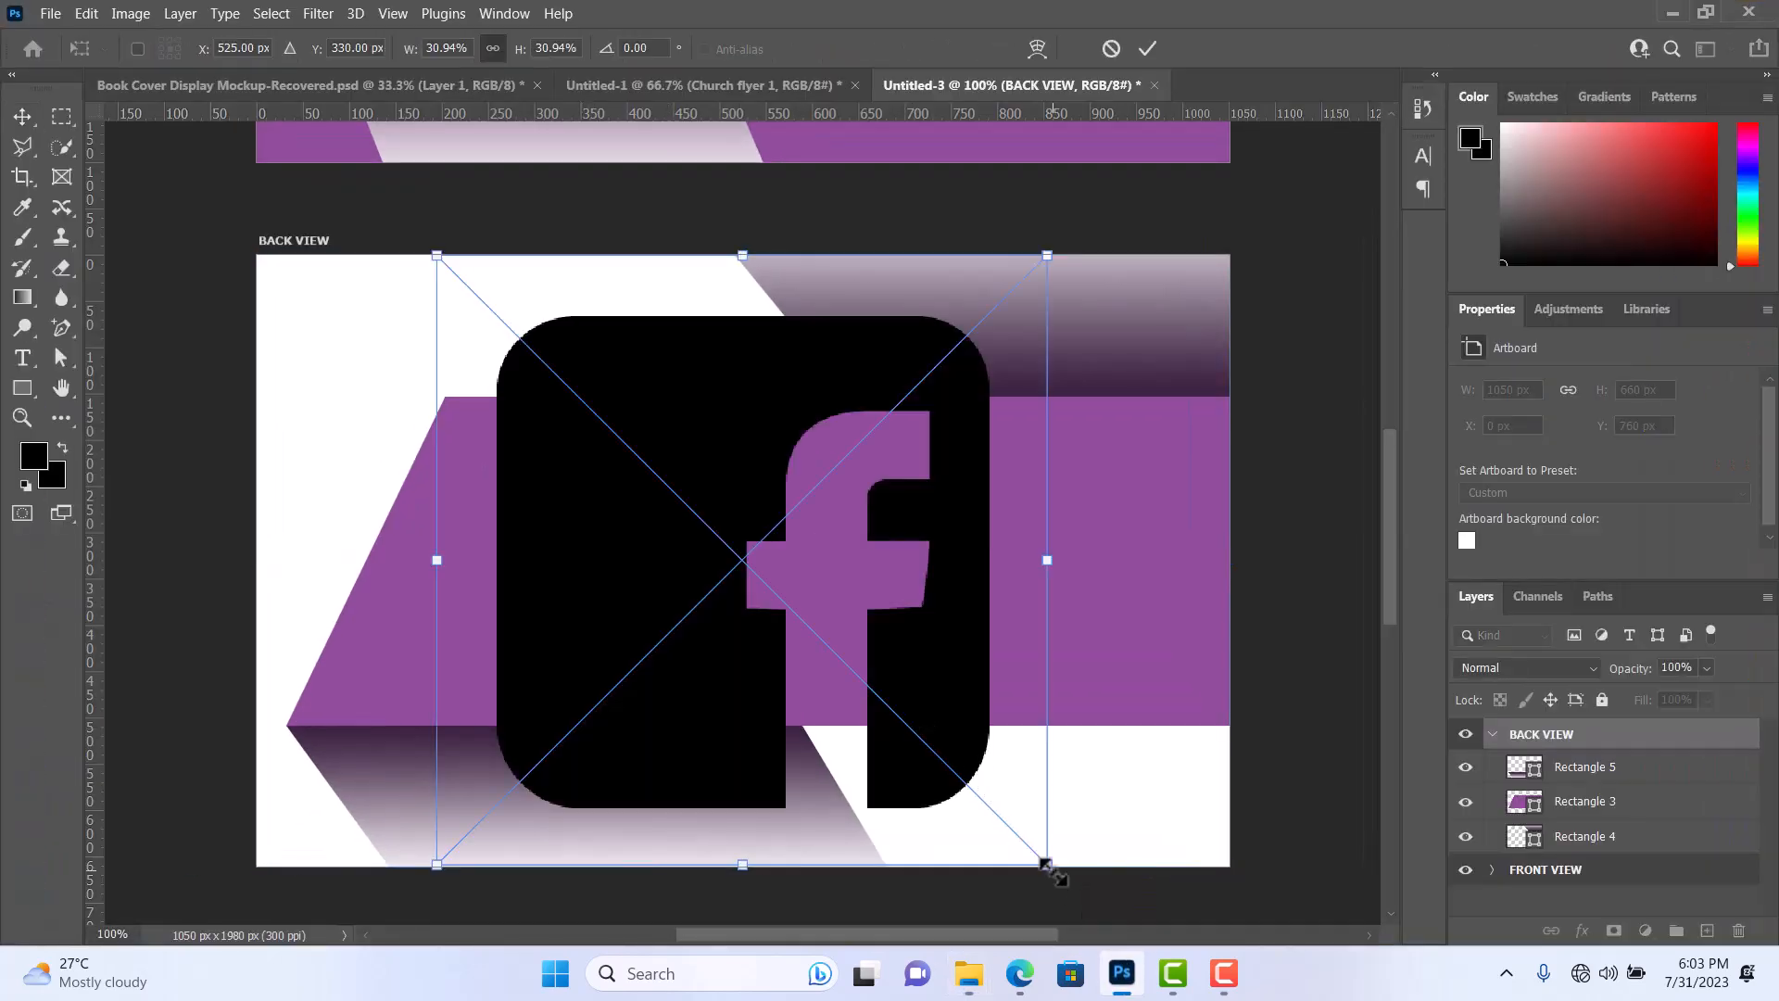
{"action": "left_click_drag", "start_coordinate": [1037, 850], "coordinate": [596, 530]}
{"action": "left_click_drag", "start_coordinate": [594, 558], "coordinate": [567, 455]}
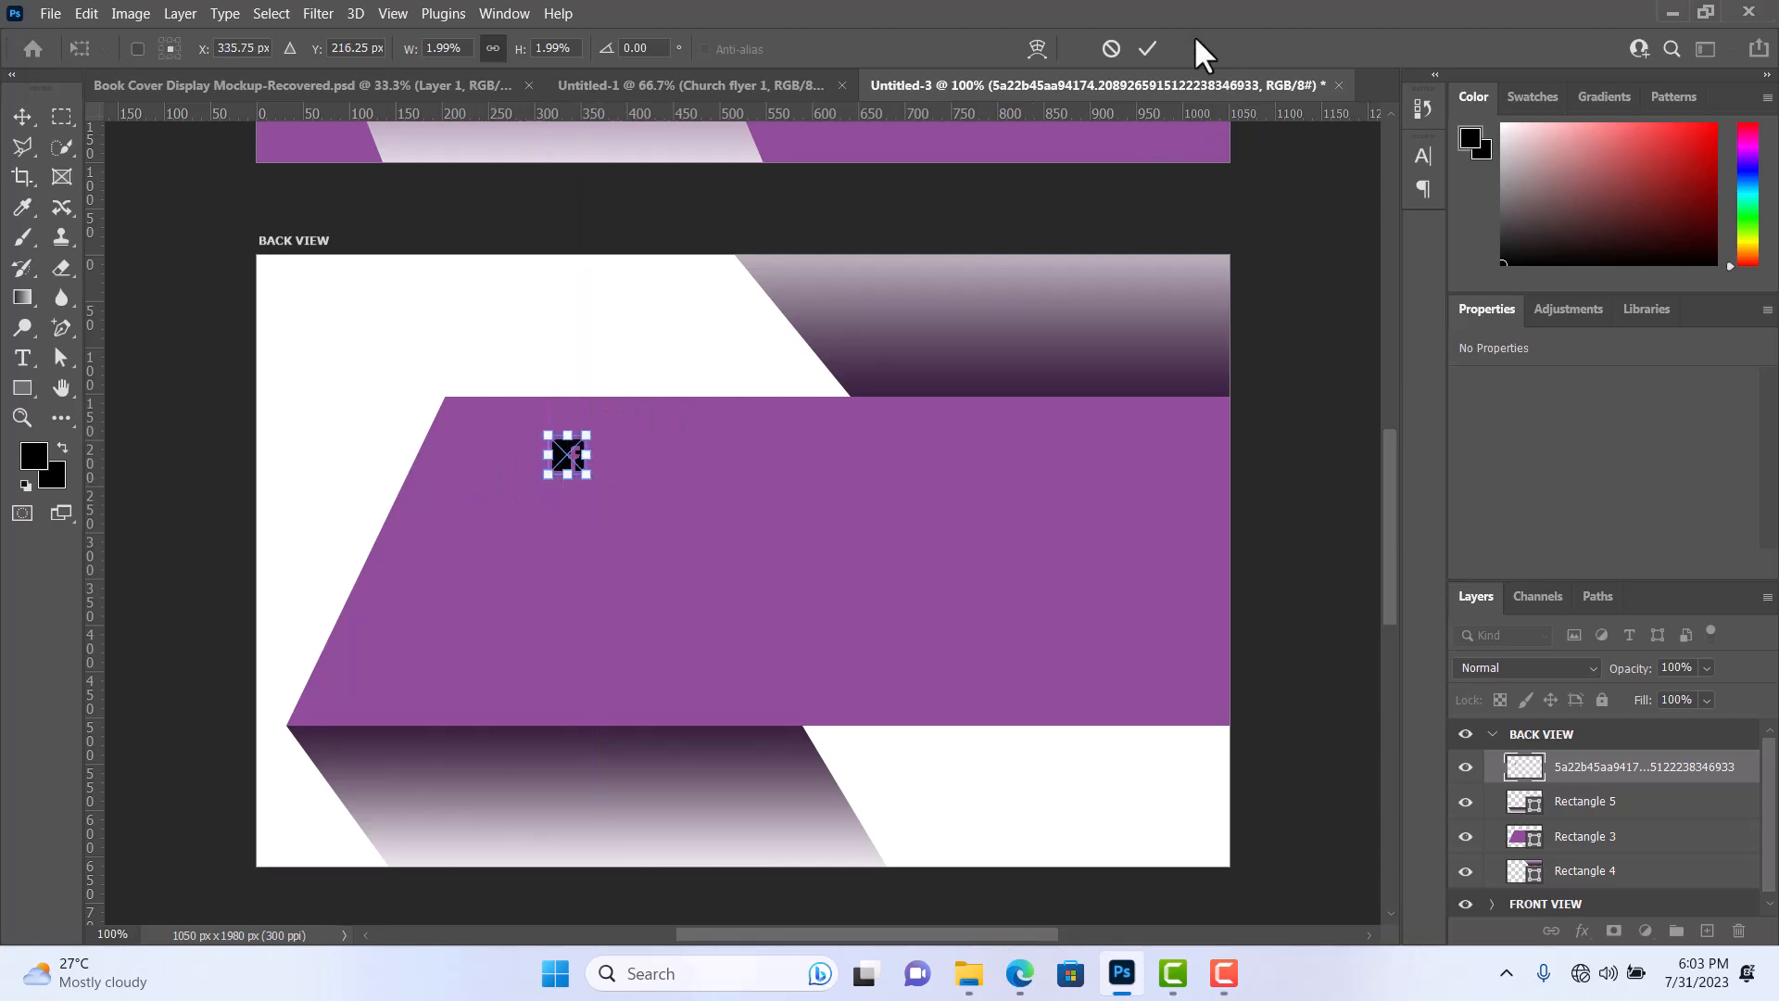
{"action": "left_click", "coordinate": [1147, 42]}
Place the black Twitter icon from the SOCIAL ICONS folder below the Facebook icon, scaled to about 29 × 29 px.
{"action": "mouse_move", "coordinate": [966, 980]}
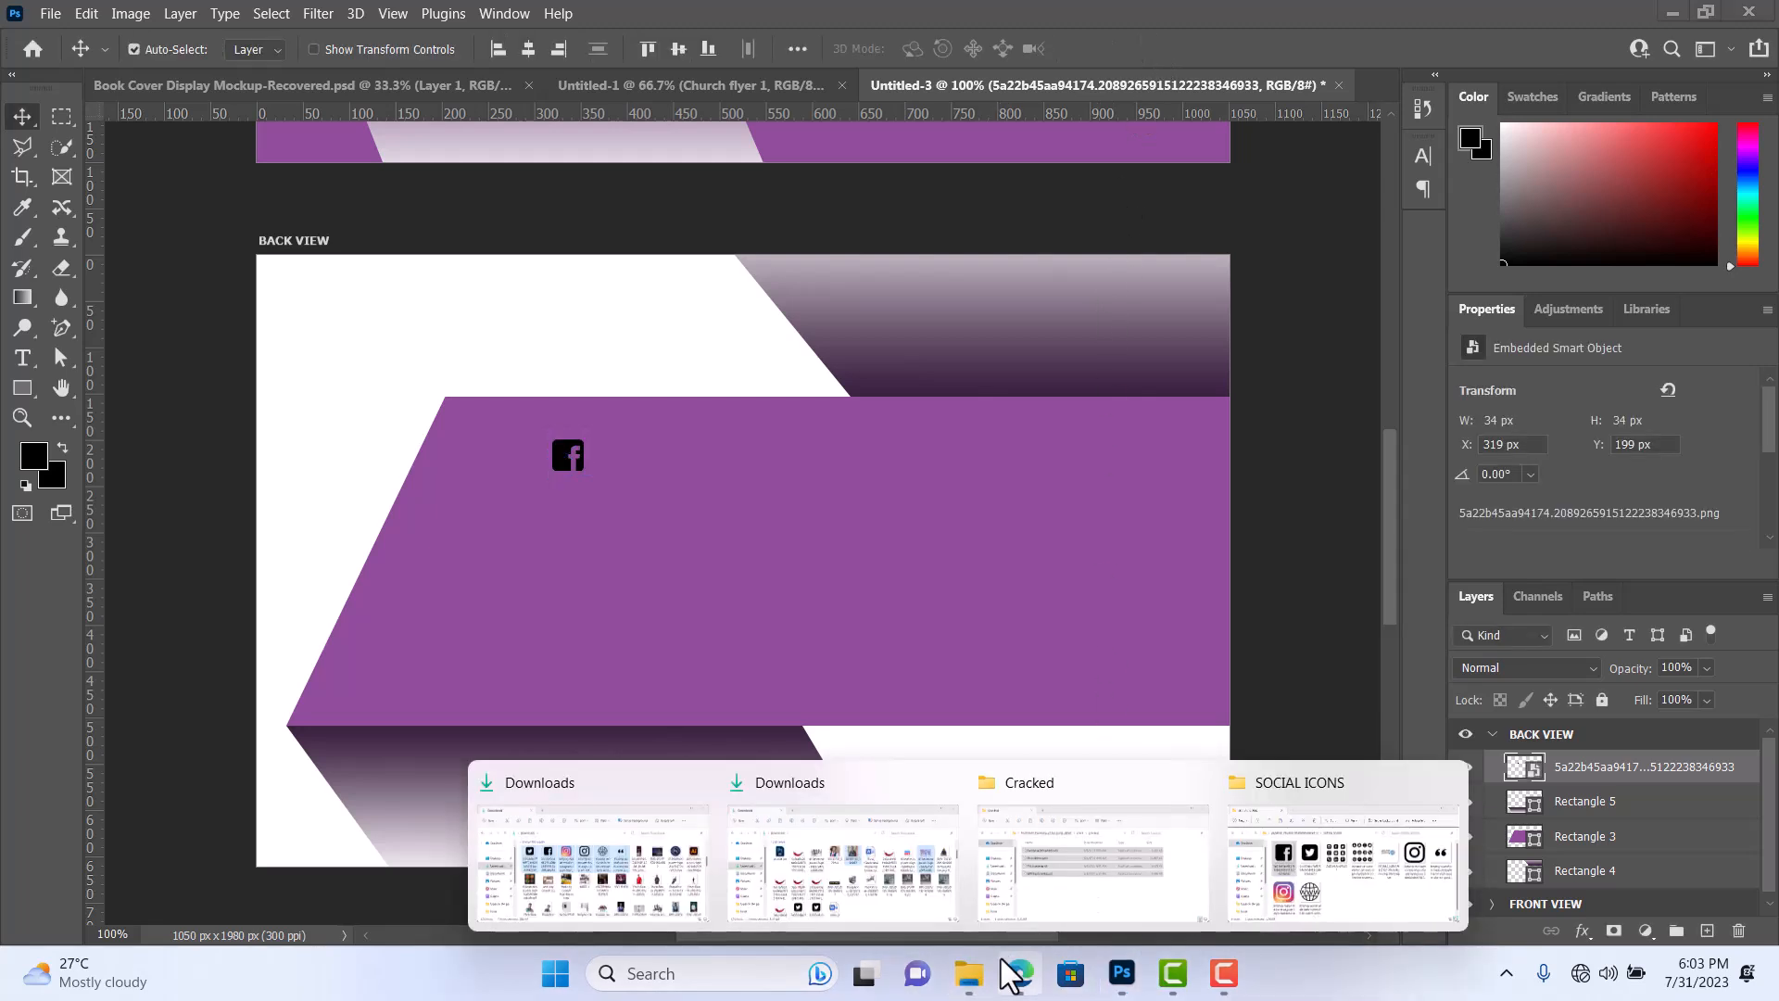
{"action": "left_click", "coordinate": [1298, 874]}
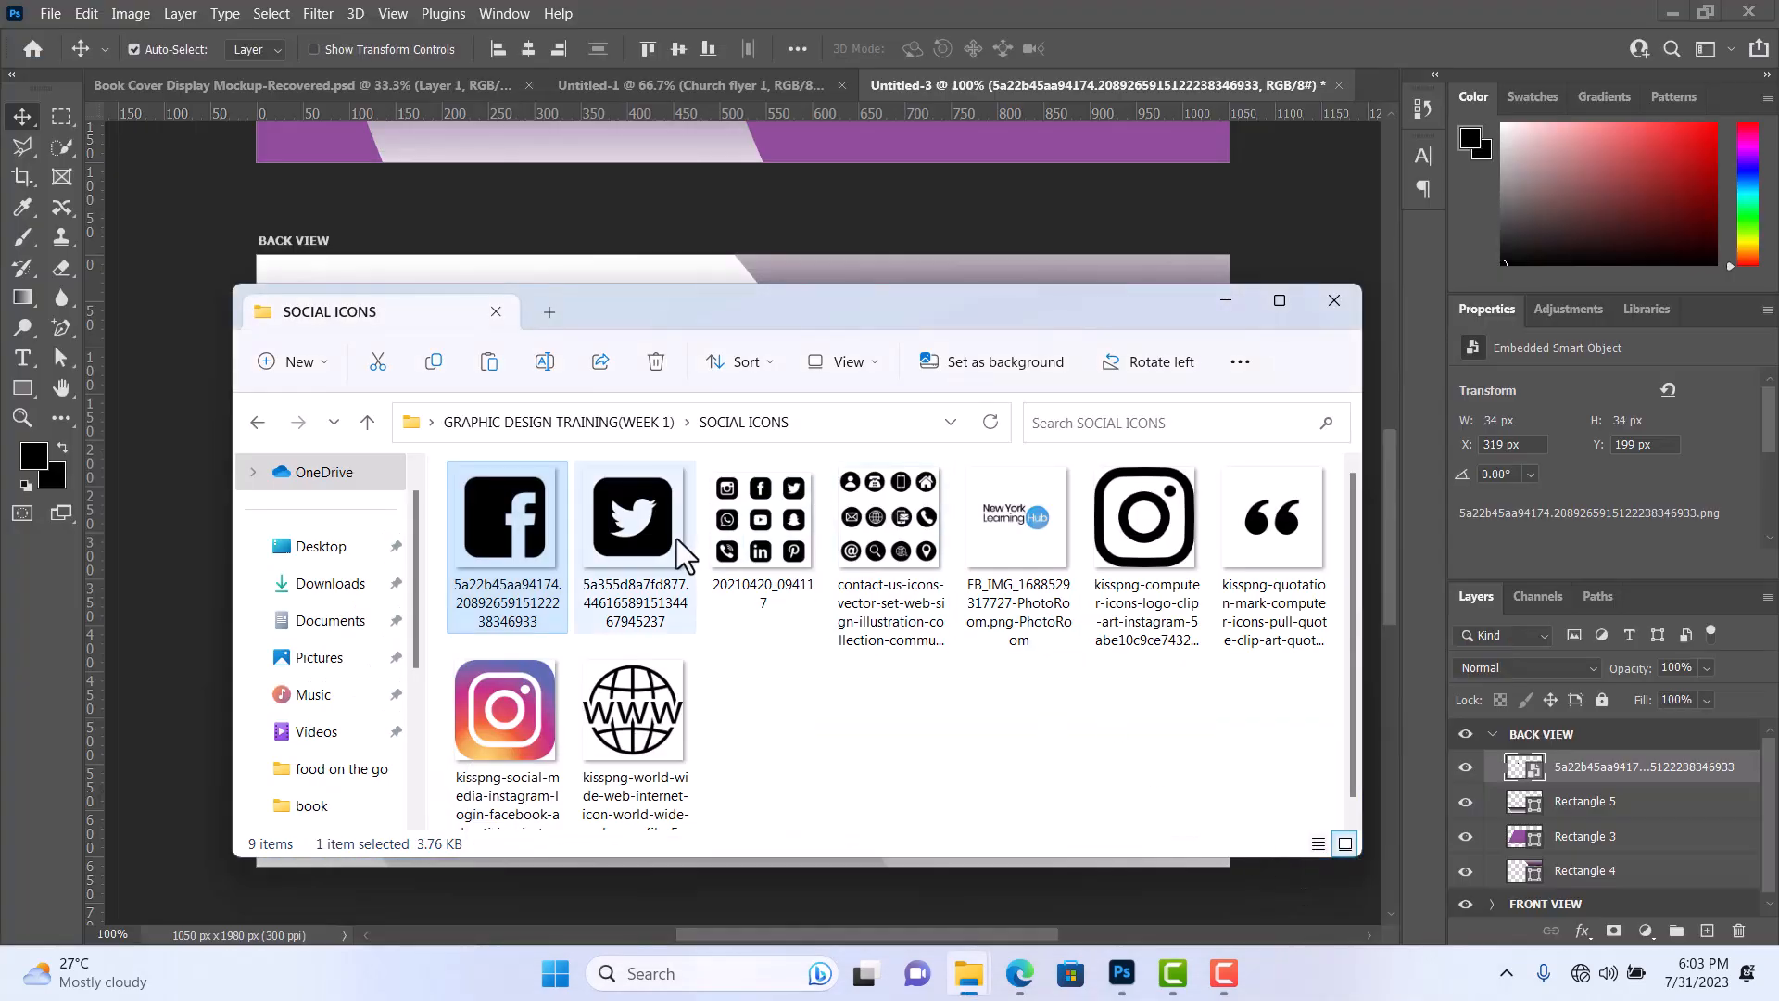
{"action": "left_click_drag", "start_coordinate": [676, 538], "coordinate": [190, 602]}
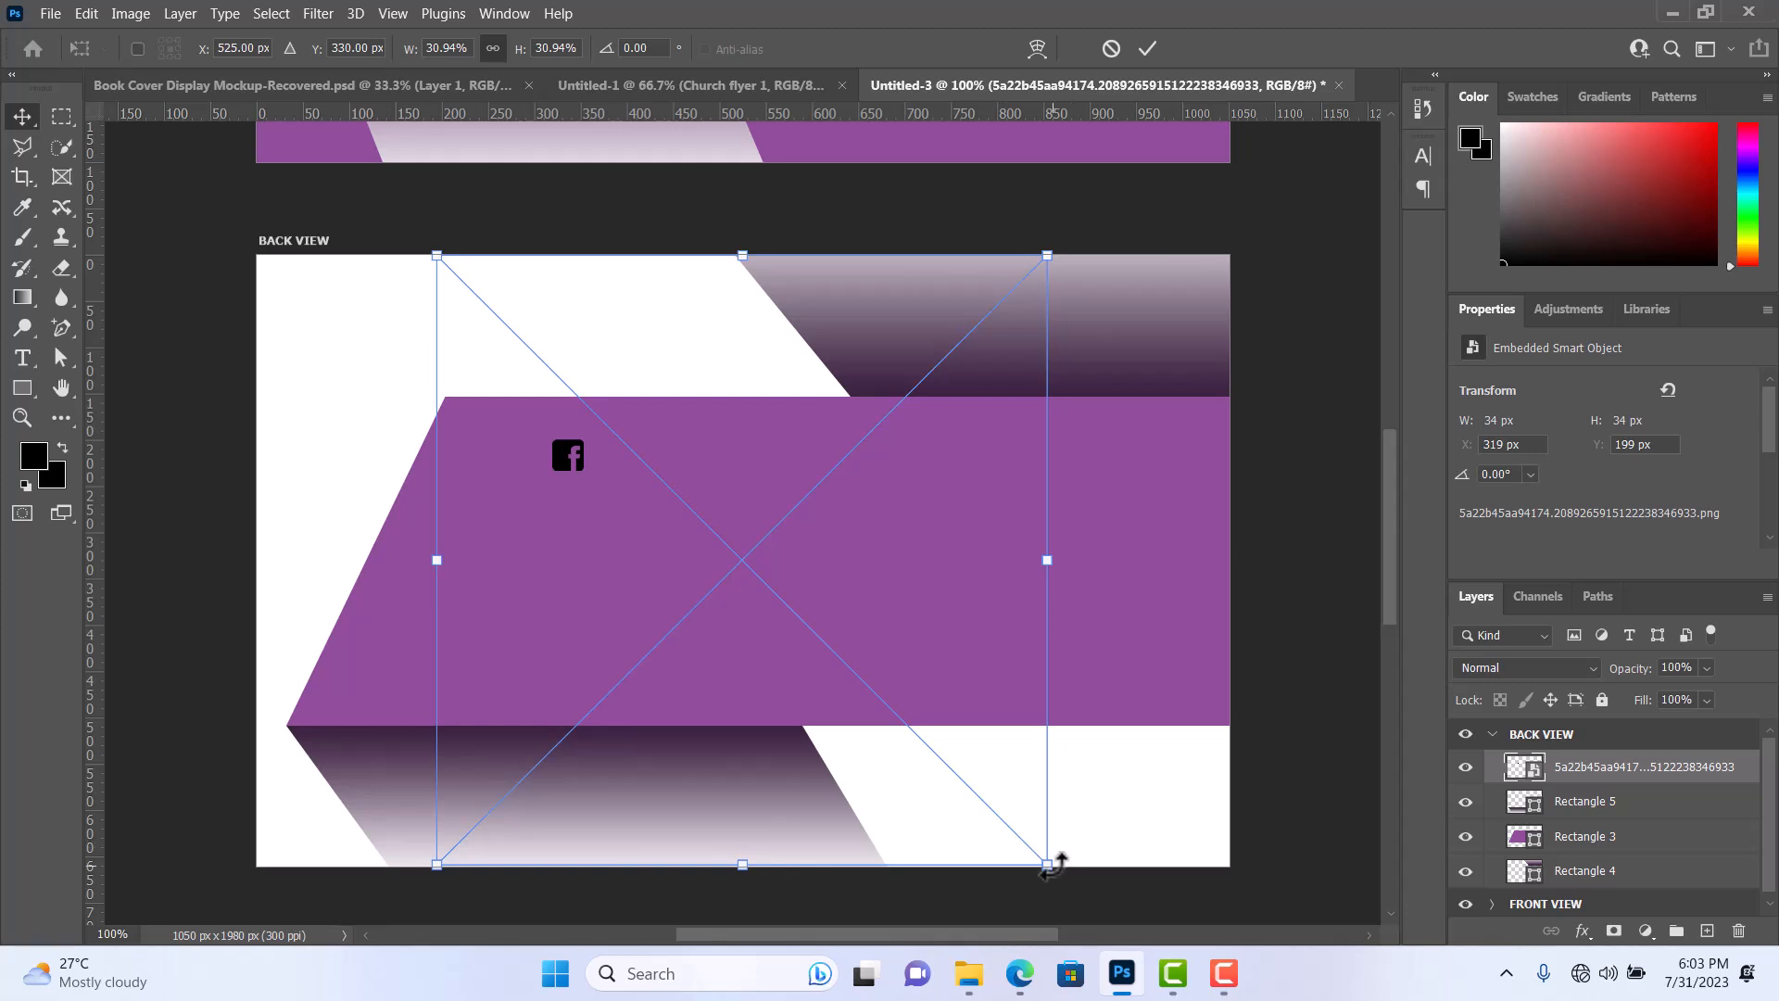
{"action": "left_click_drag", "start_coordinate": [1044, 858], "coordinate": [525, 239]}
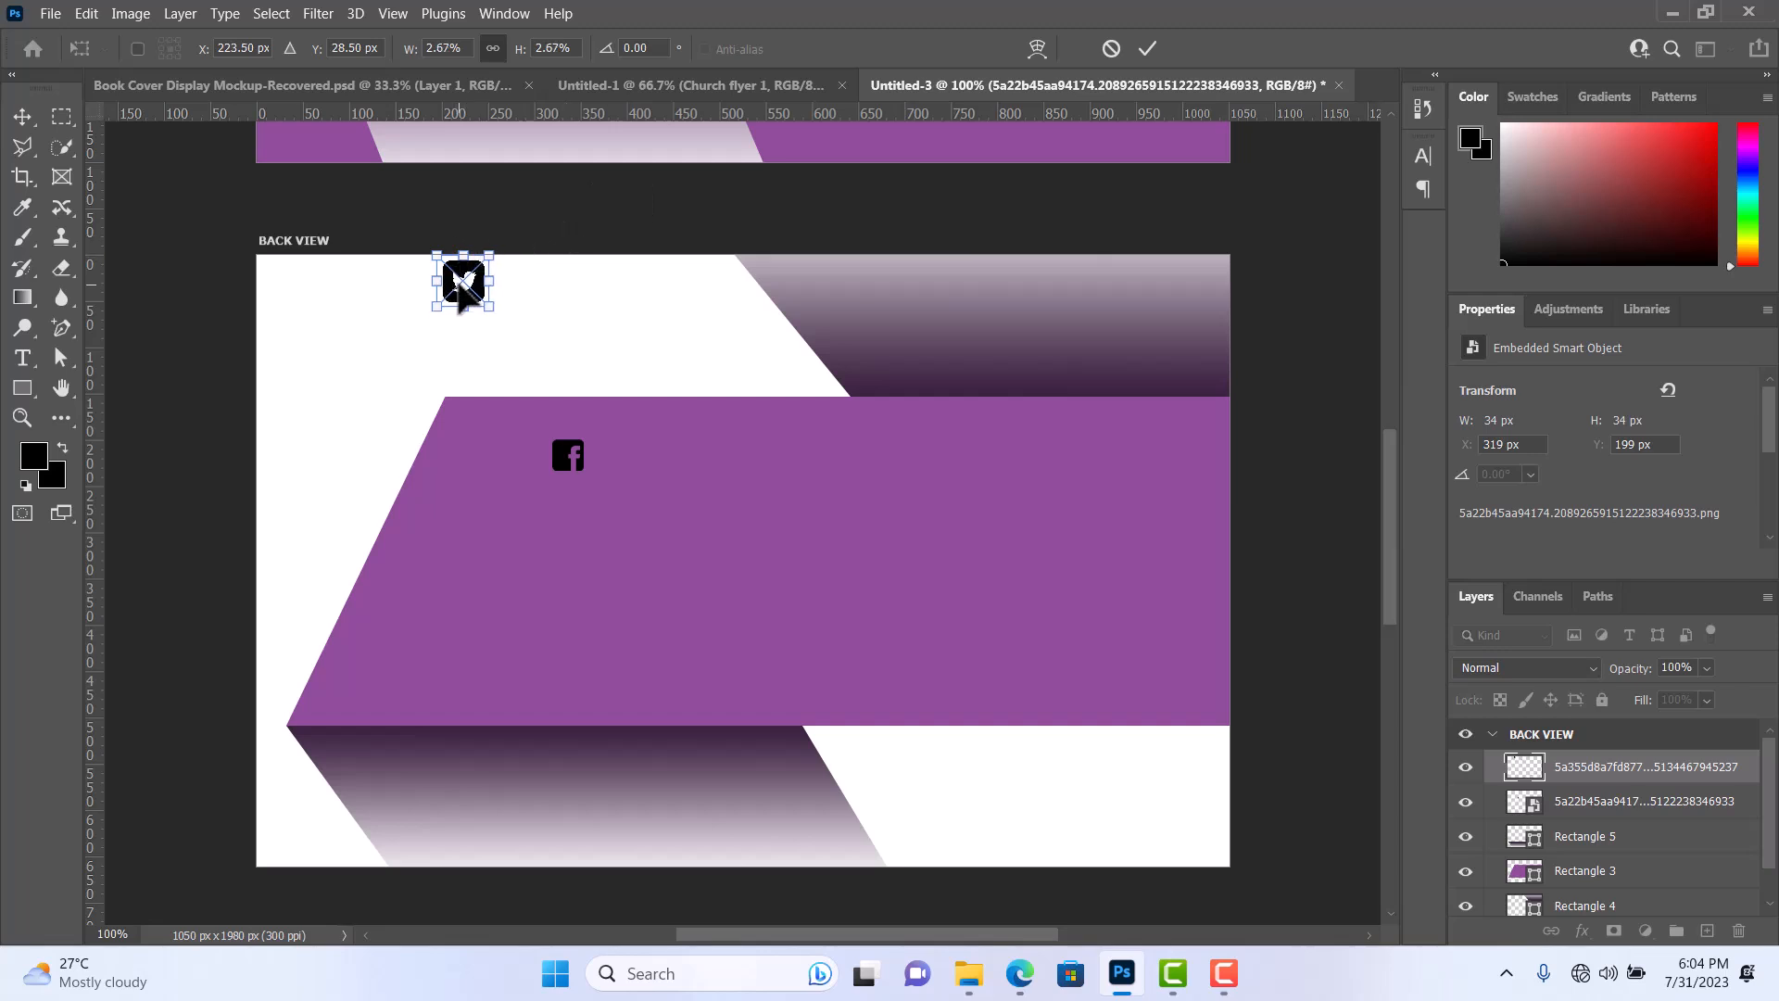
{"action": "left_click_drag", "start_coordinate": [464, 295], "coordinate": [568, 509]}
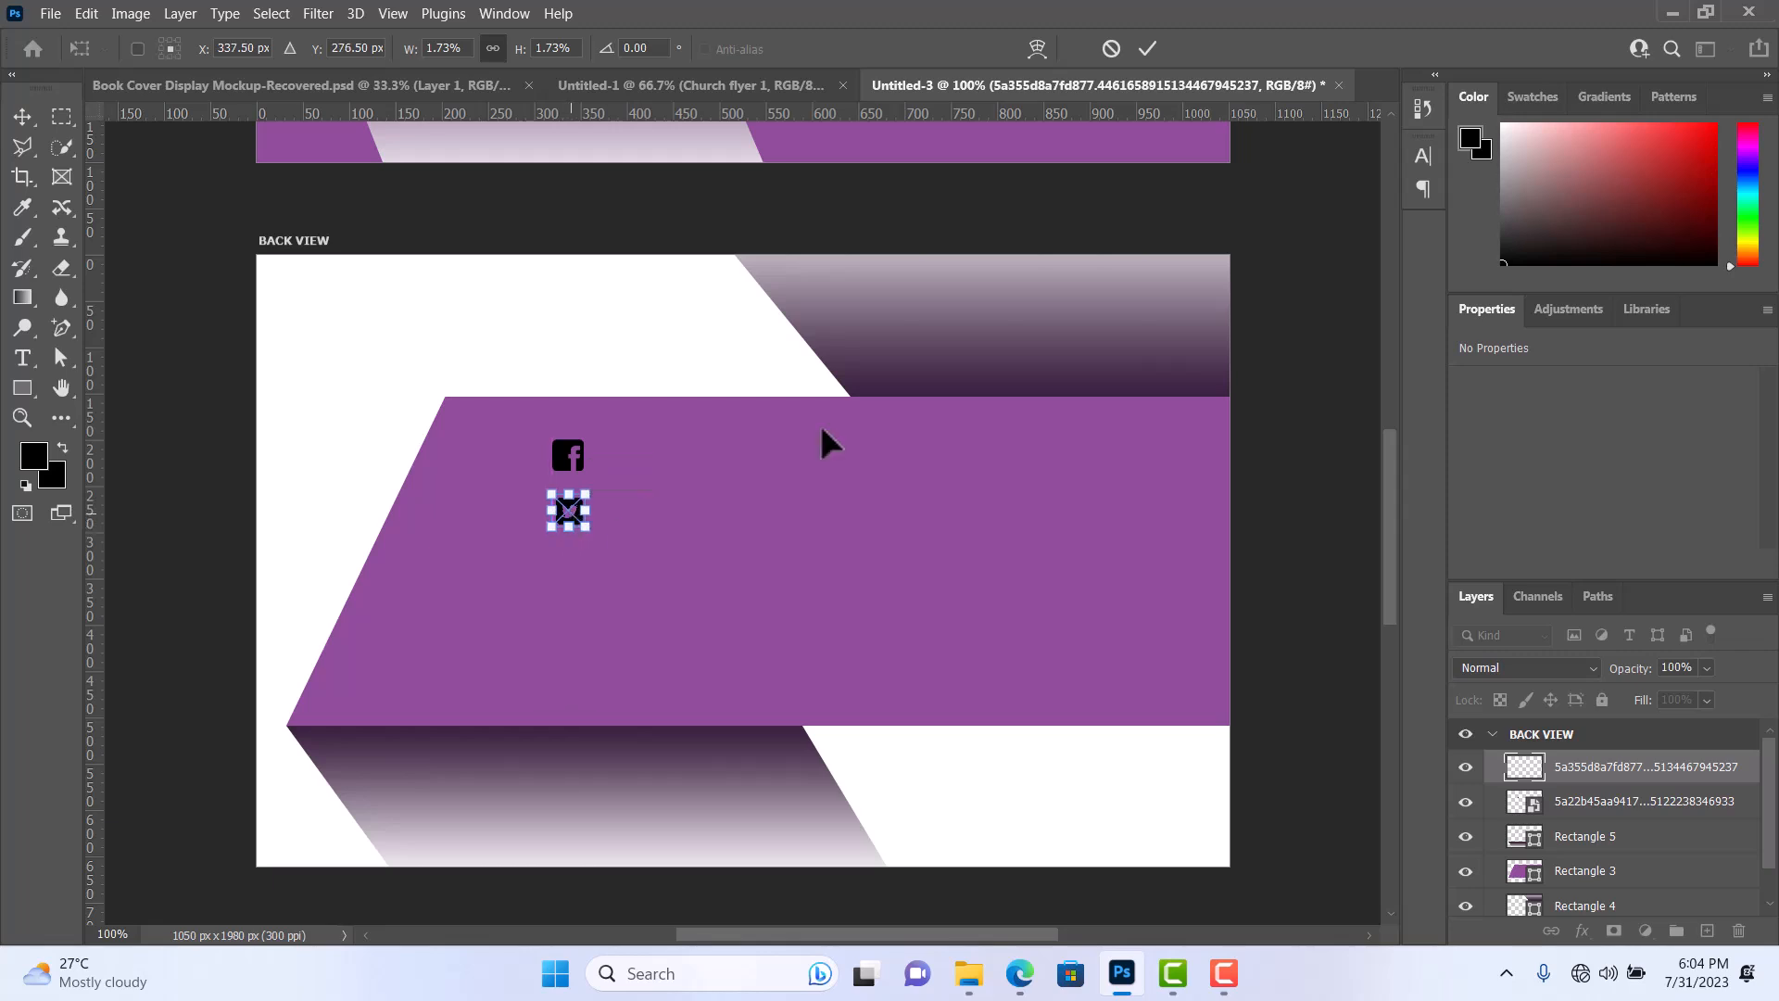
{"action": "left_click", "coordinate": [1146, 48]}
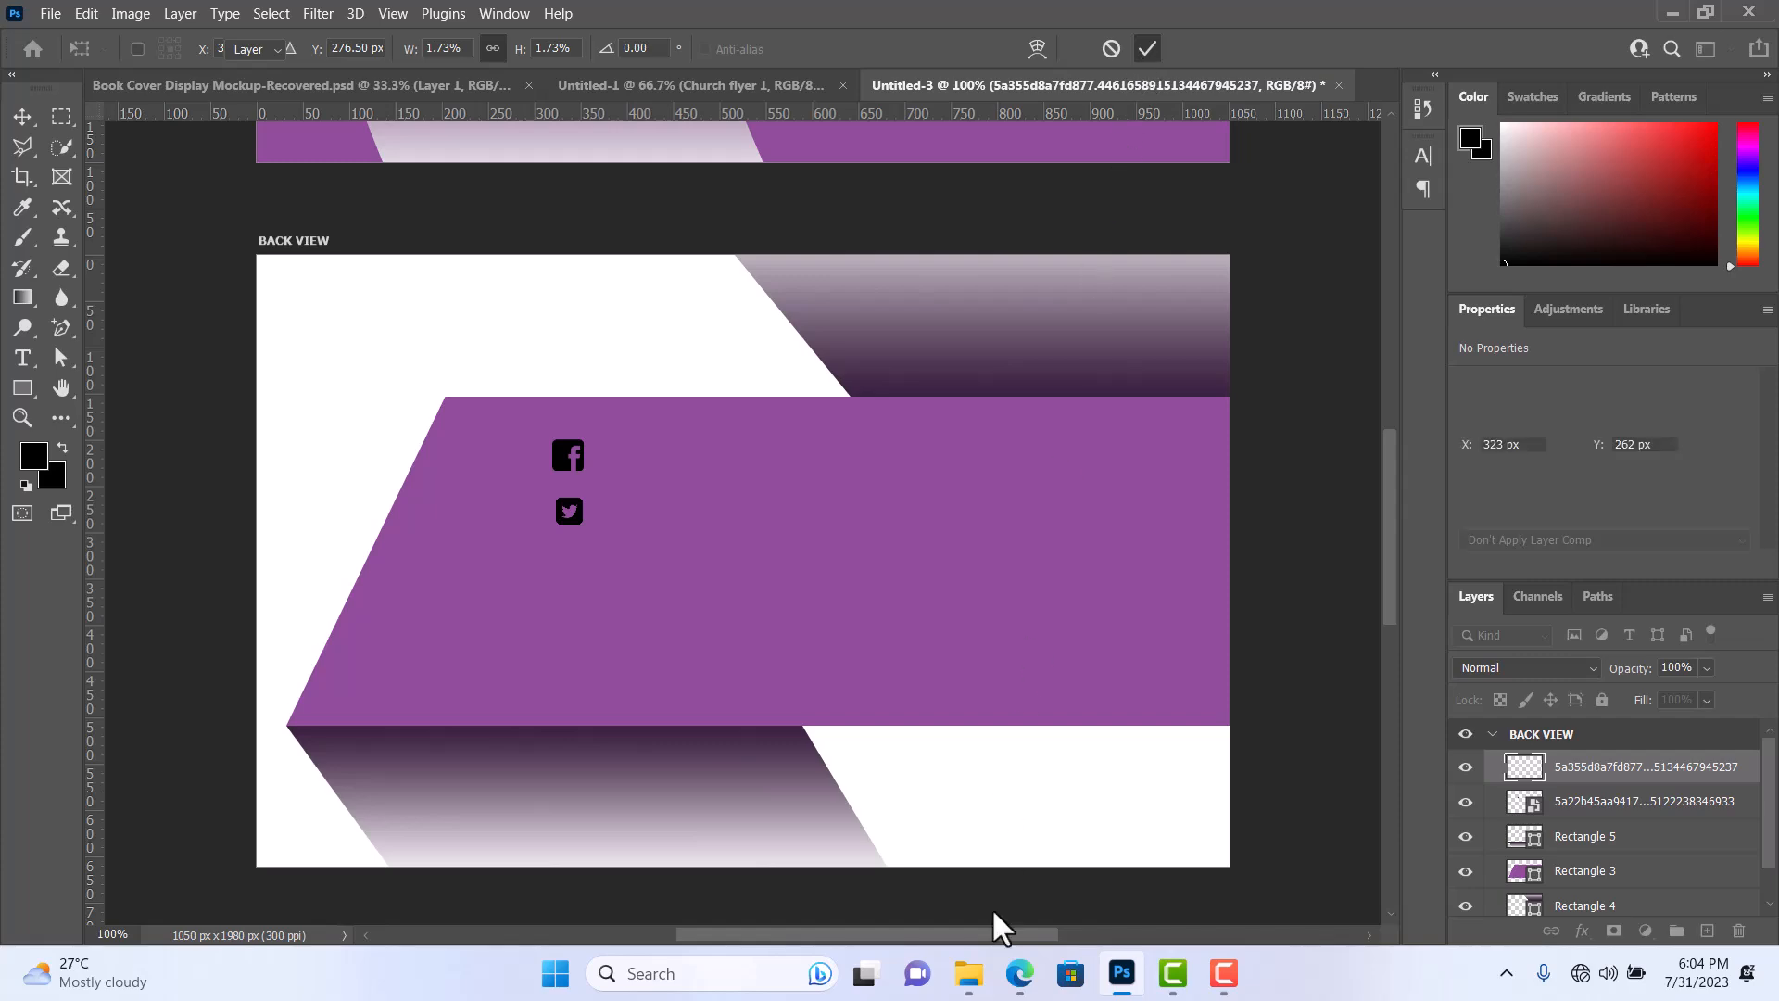
Place the black Instagram icon from the SOCIAL ICONS folder below the Twitter icon, scaled to about 39 × 39 px.
{"action": "mouse_move", "coordinate": [968, 973]}
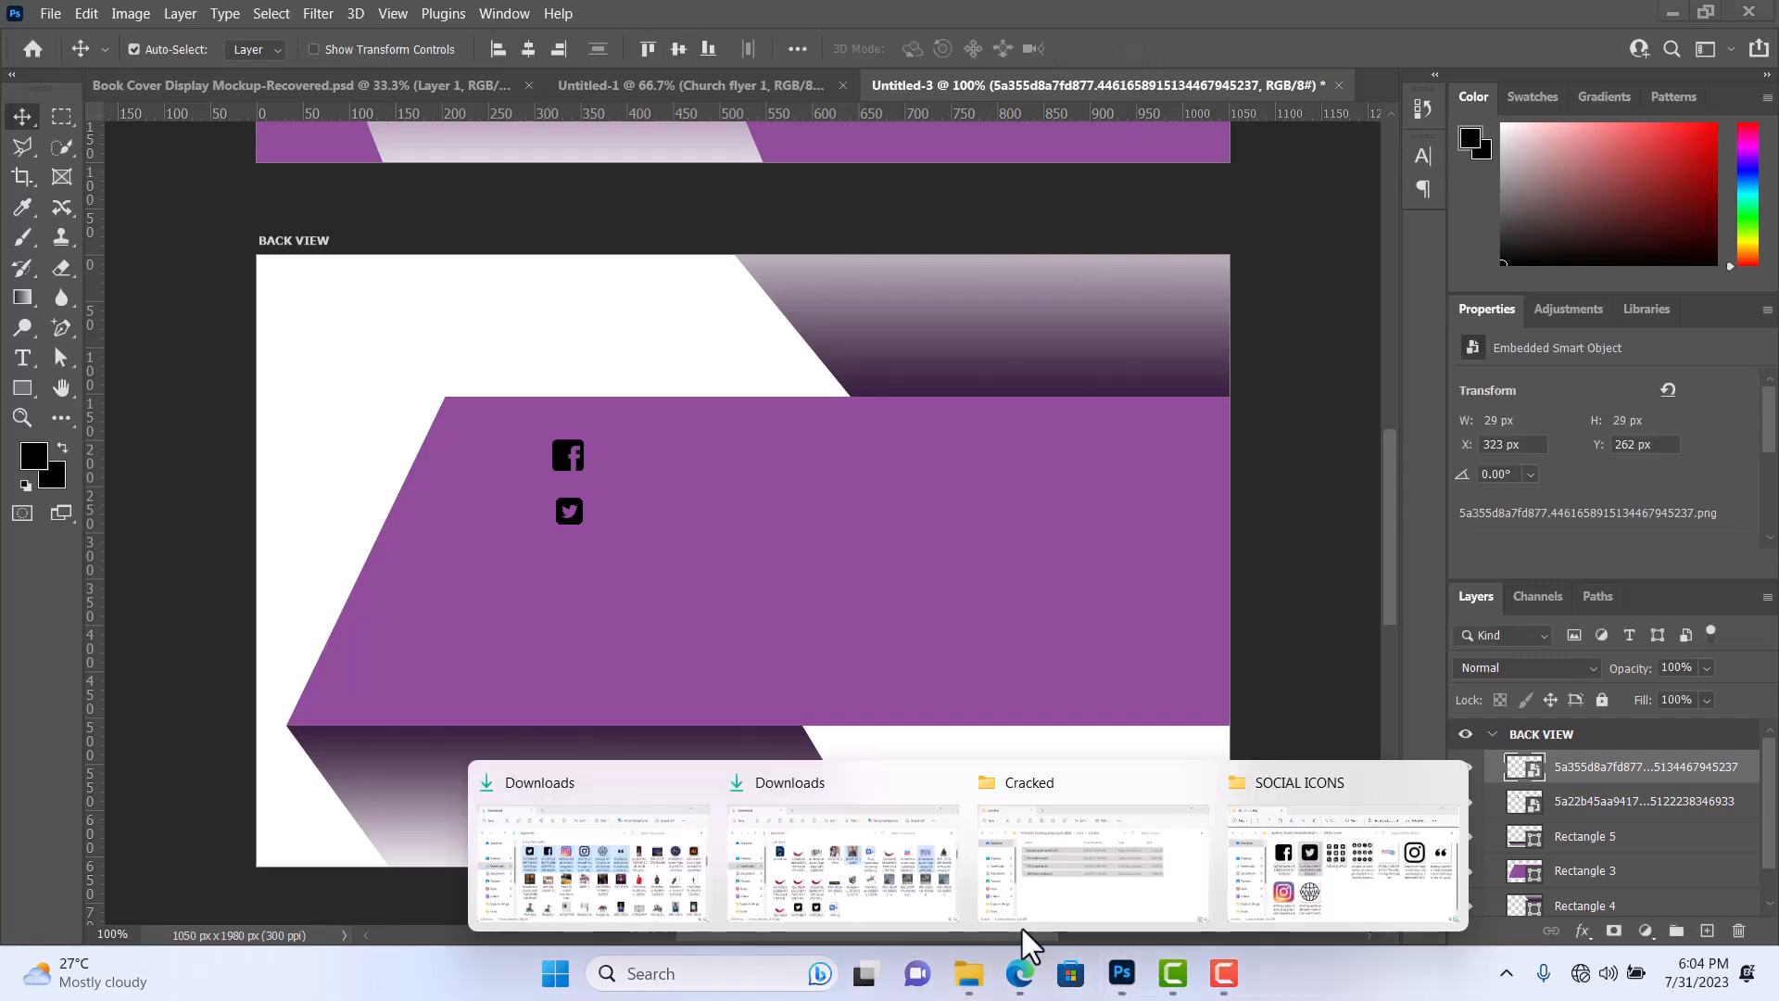
{"action": "left_click", "coordinate": [1299, 850]}
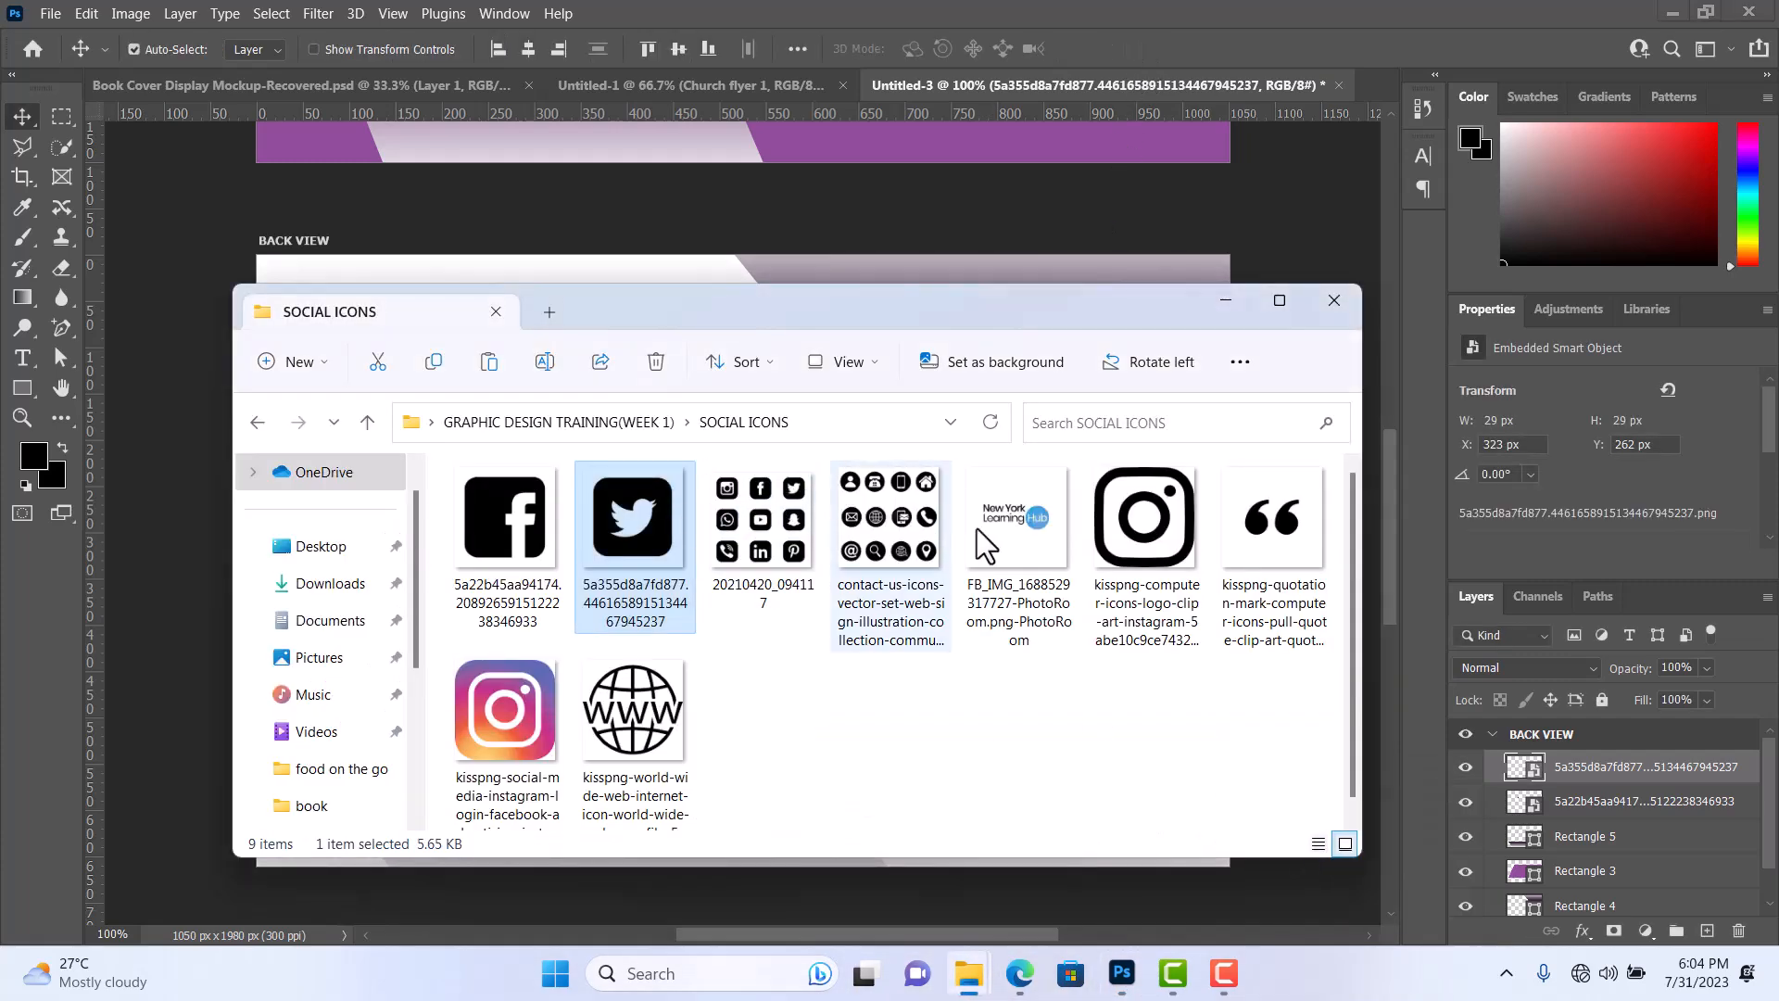
{"action": "left_click_drag", "start_coordinate": [1125, 537], "coordinate": [248, 262]}
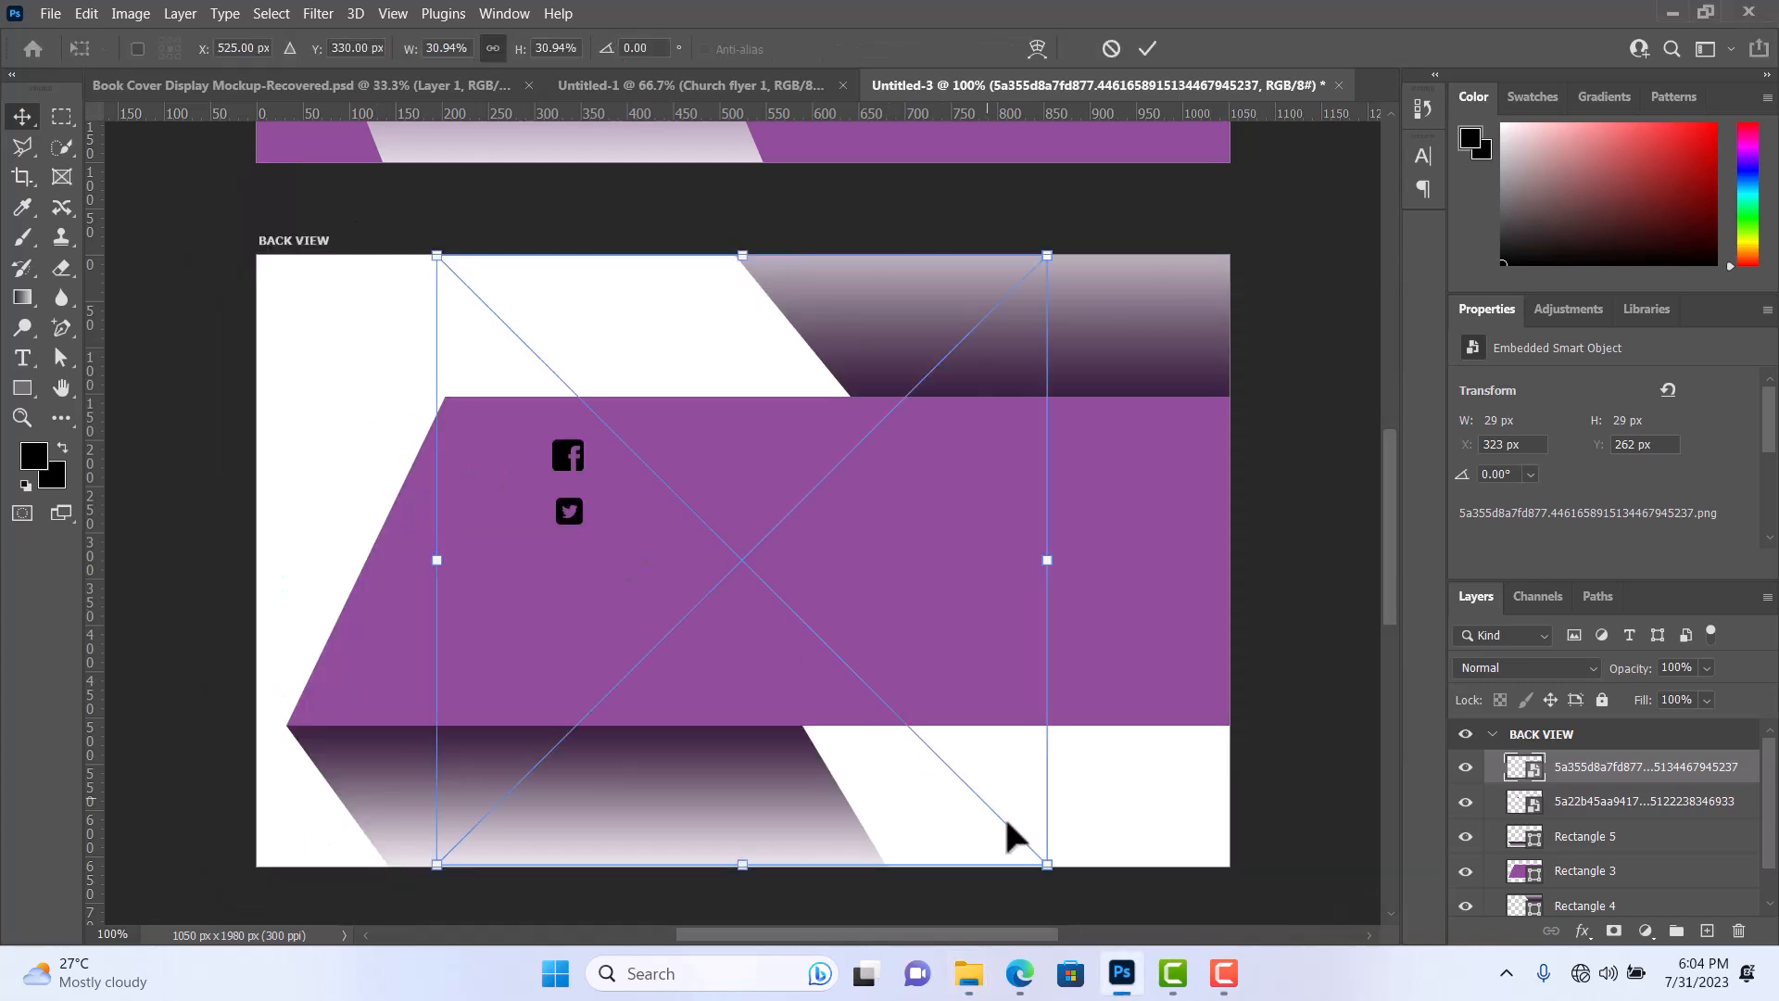
{"action": "left_click_drag", "start_coordinate": [1047, 864], "coordinate": [586, 345]}
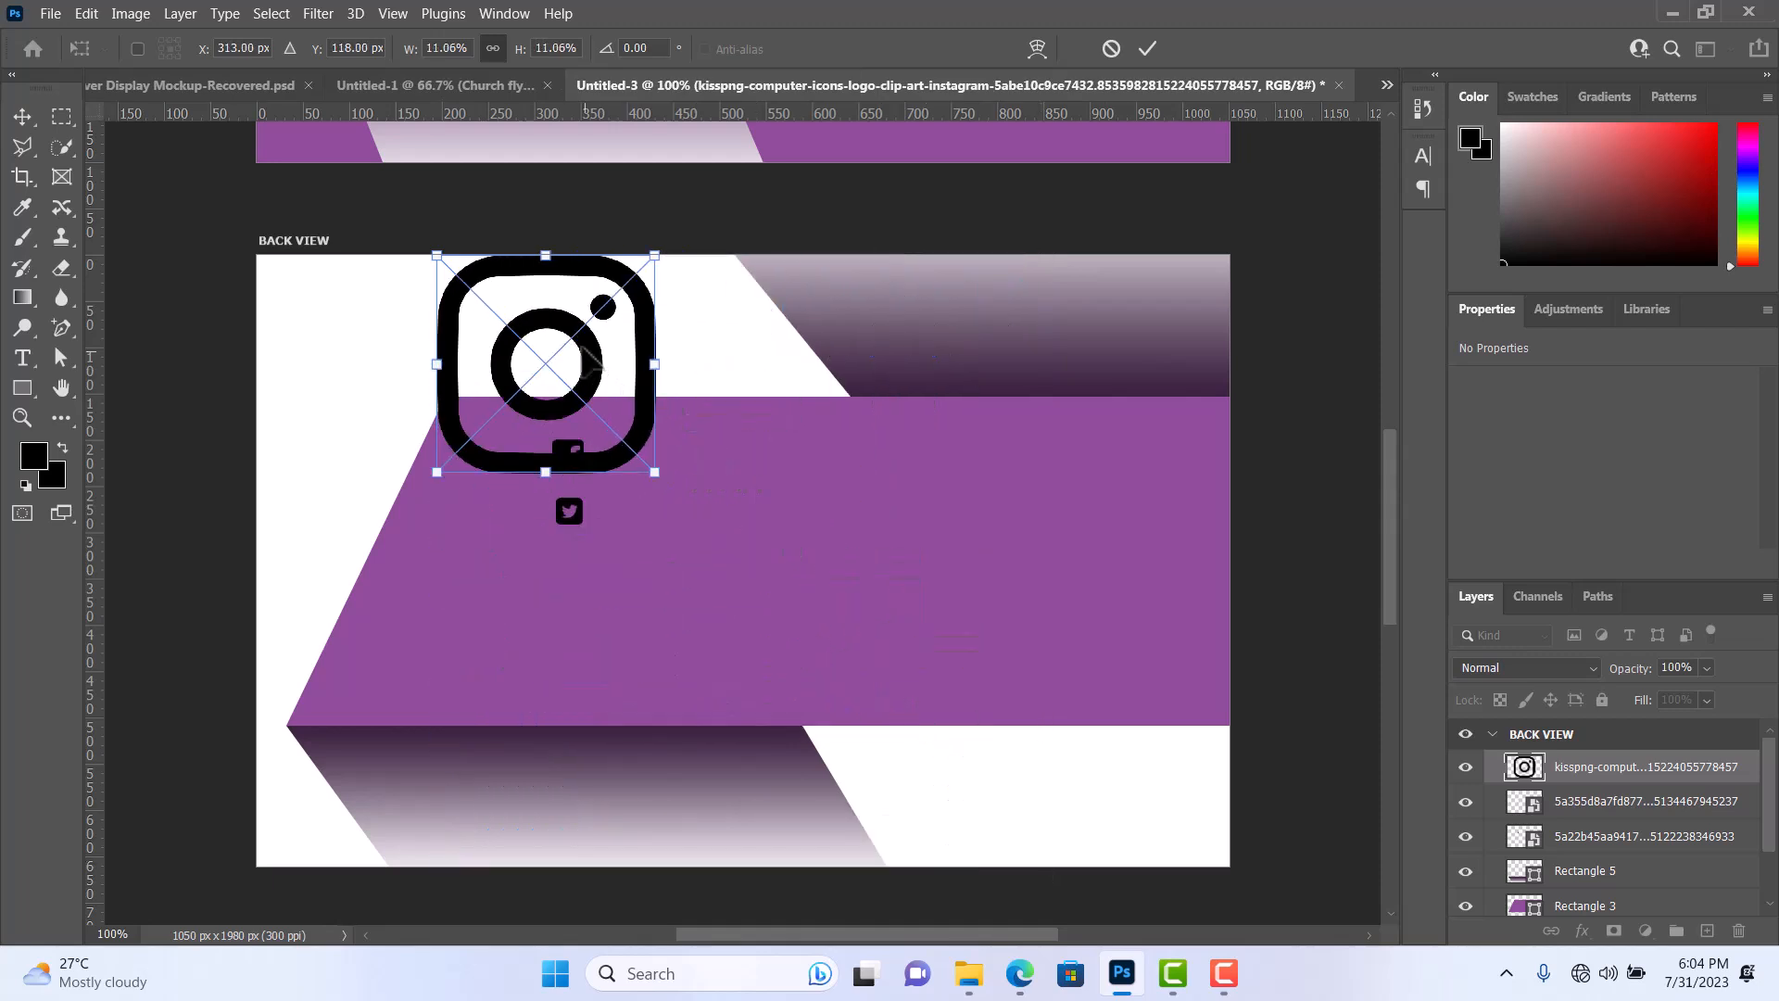
{"action": "left_click_drag", "start_coordinate": [626, 466], "coordinate": [616, 583]}
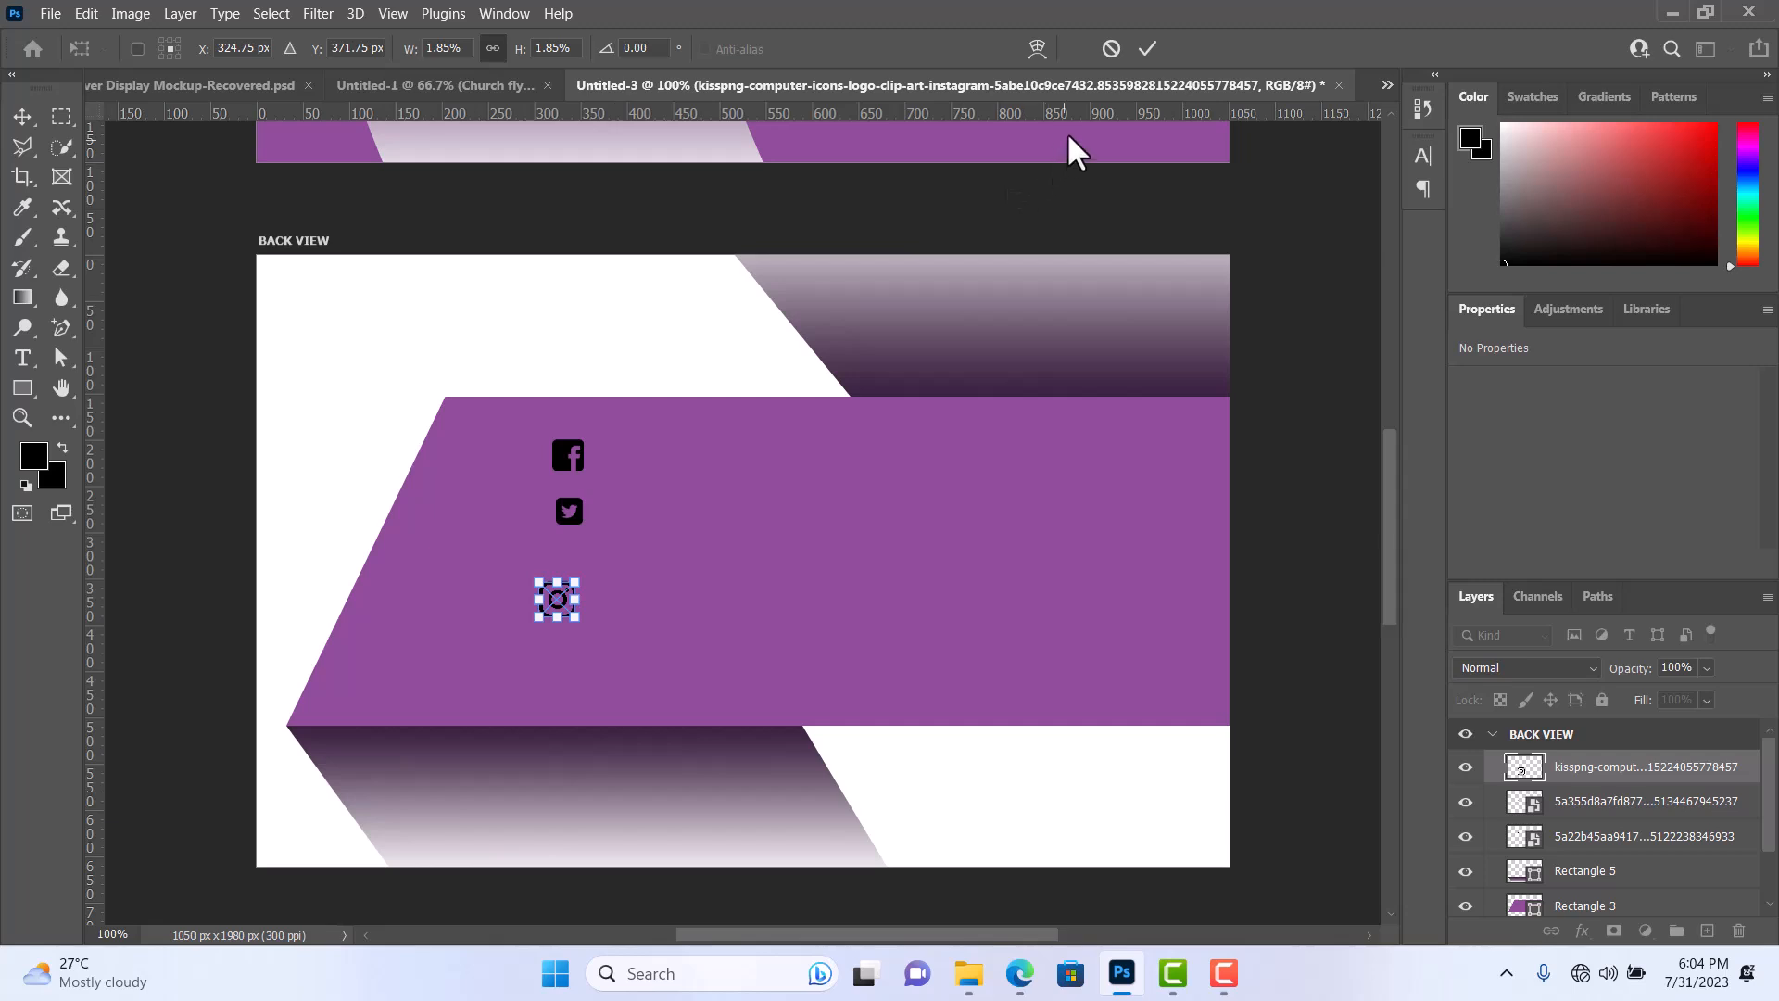
{"action": "left_click", "coordinate": [1147, 49]}
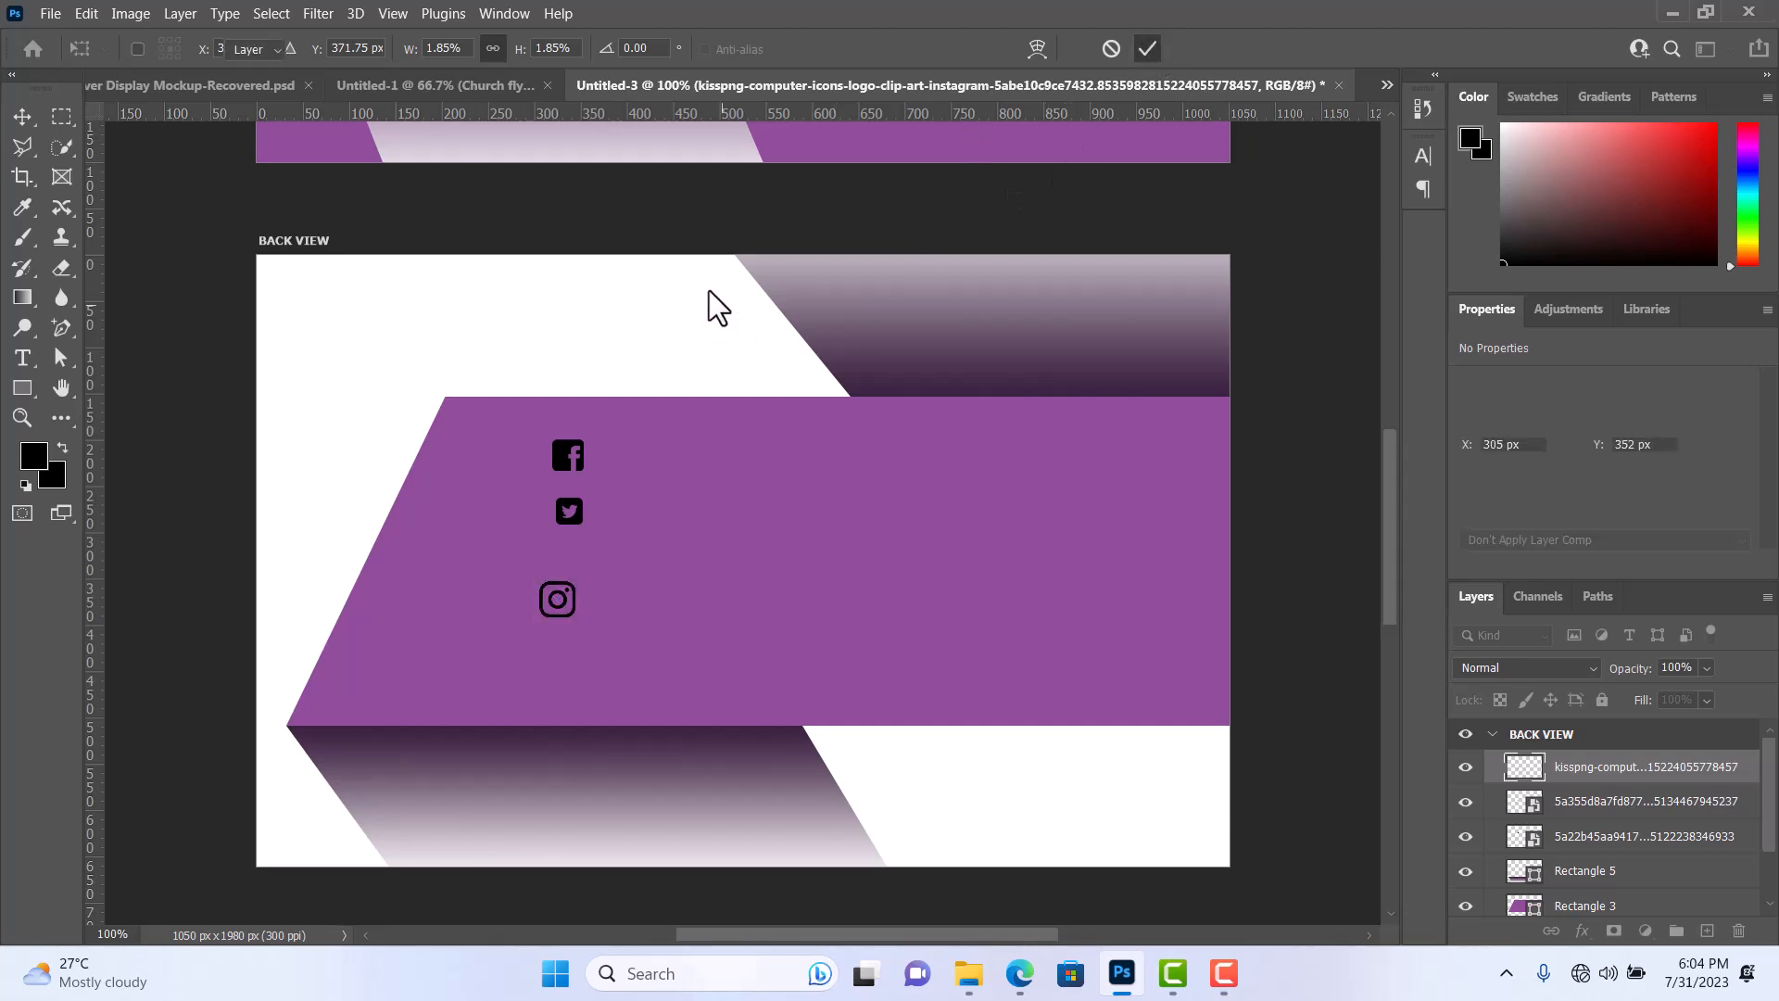
Enlarge the Twitter icon to about 34 × 34 px and align it and the Instagram icon in an evenly spaced column under the Facebook icon.
{"action": "left_click", "coordinate": [578, 513]}
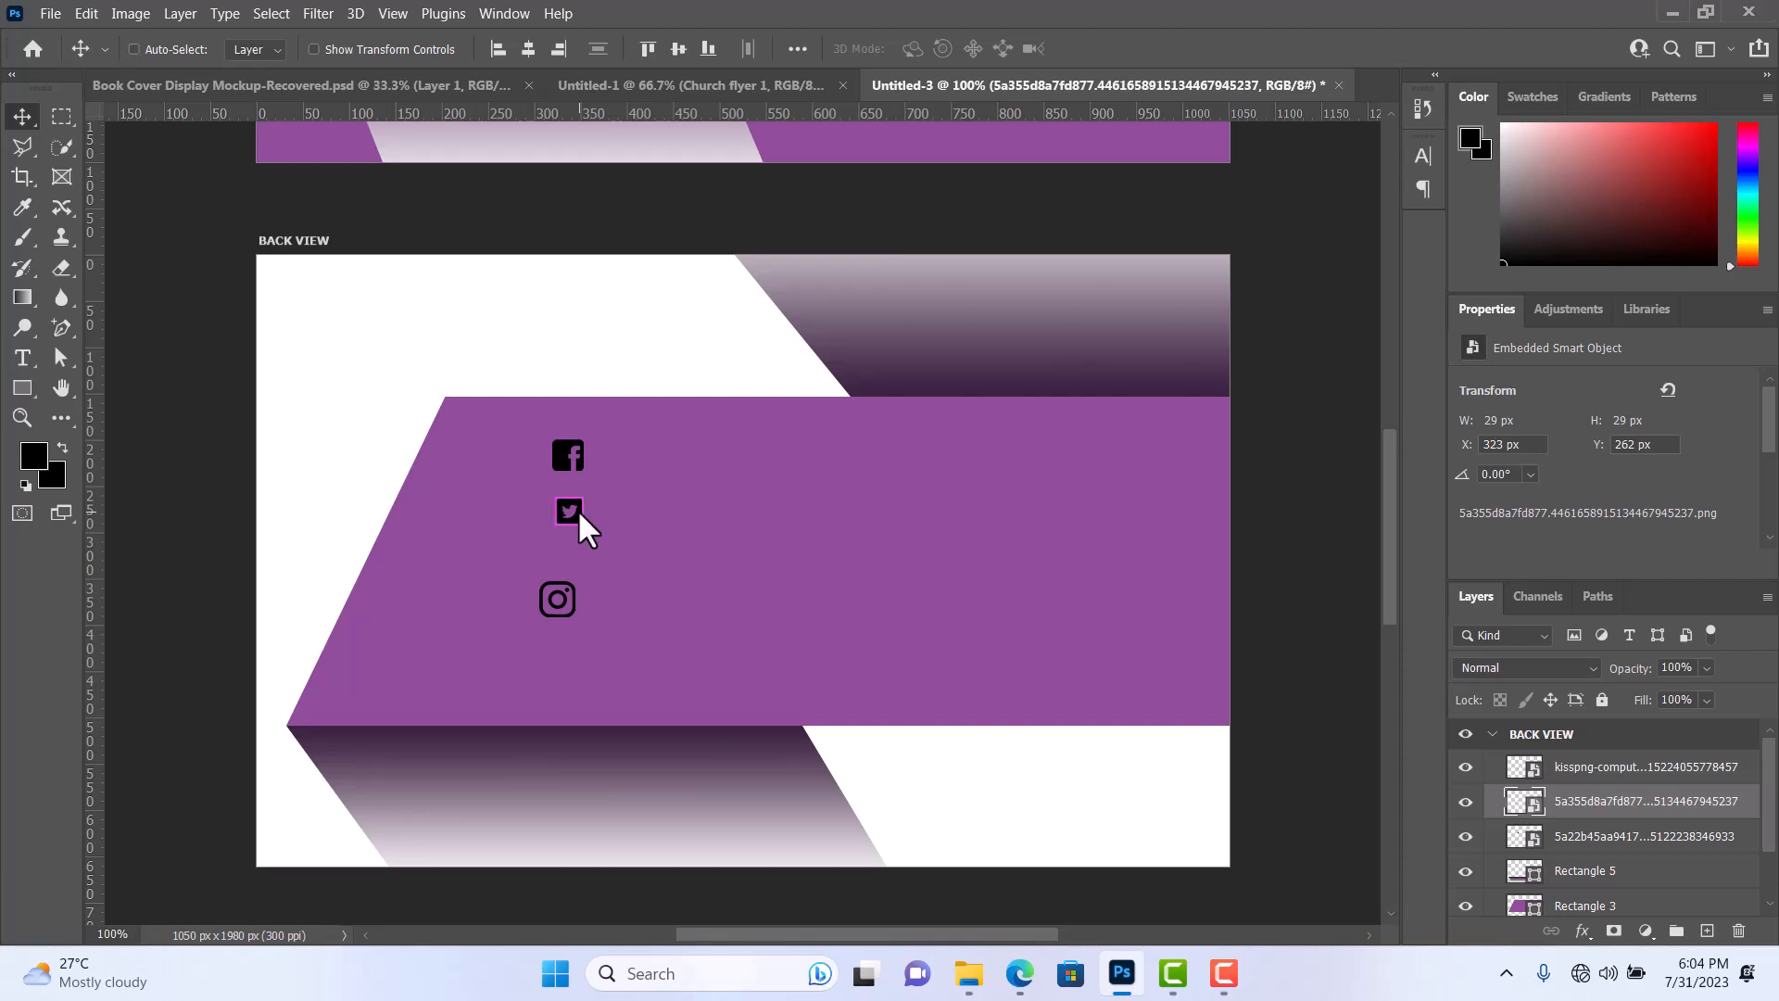
{"action": "key", "text": "ctrl+t"}
{"action": "left_click_drag", "start_coordinate": [587, 526], "coordinate": [600, 540]}
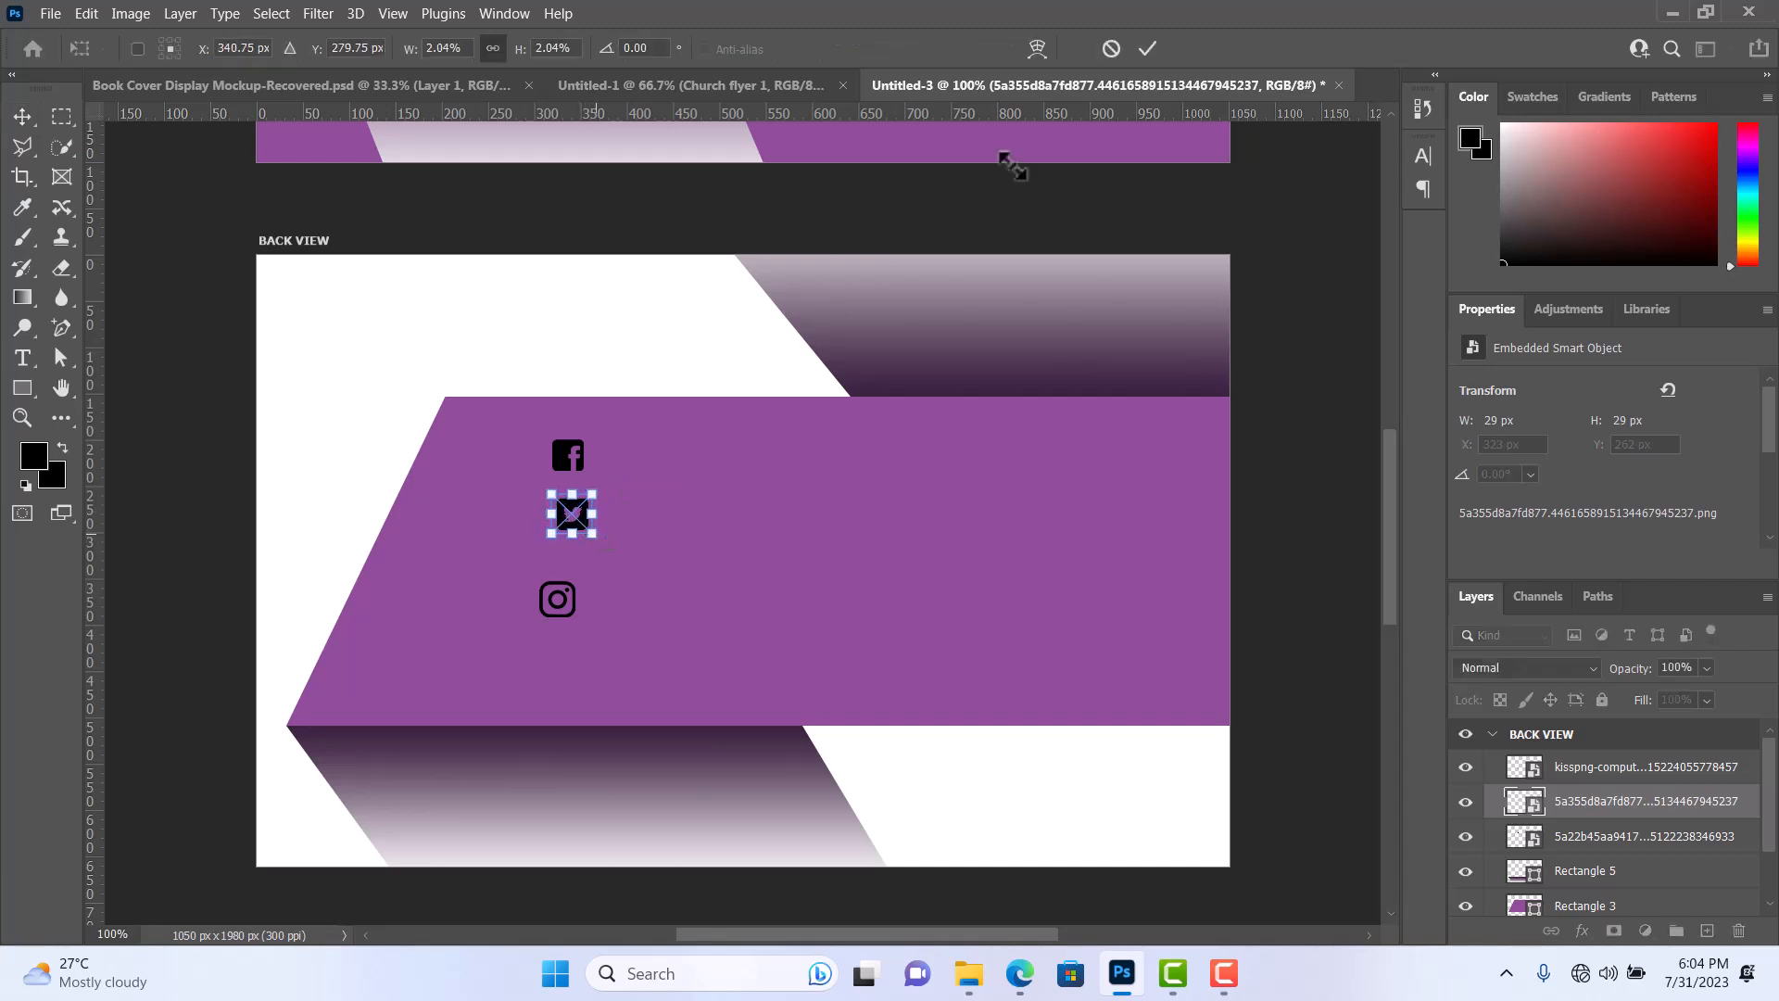
{"action": "left_click", "coordinate": [1146, 47]}
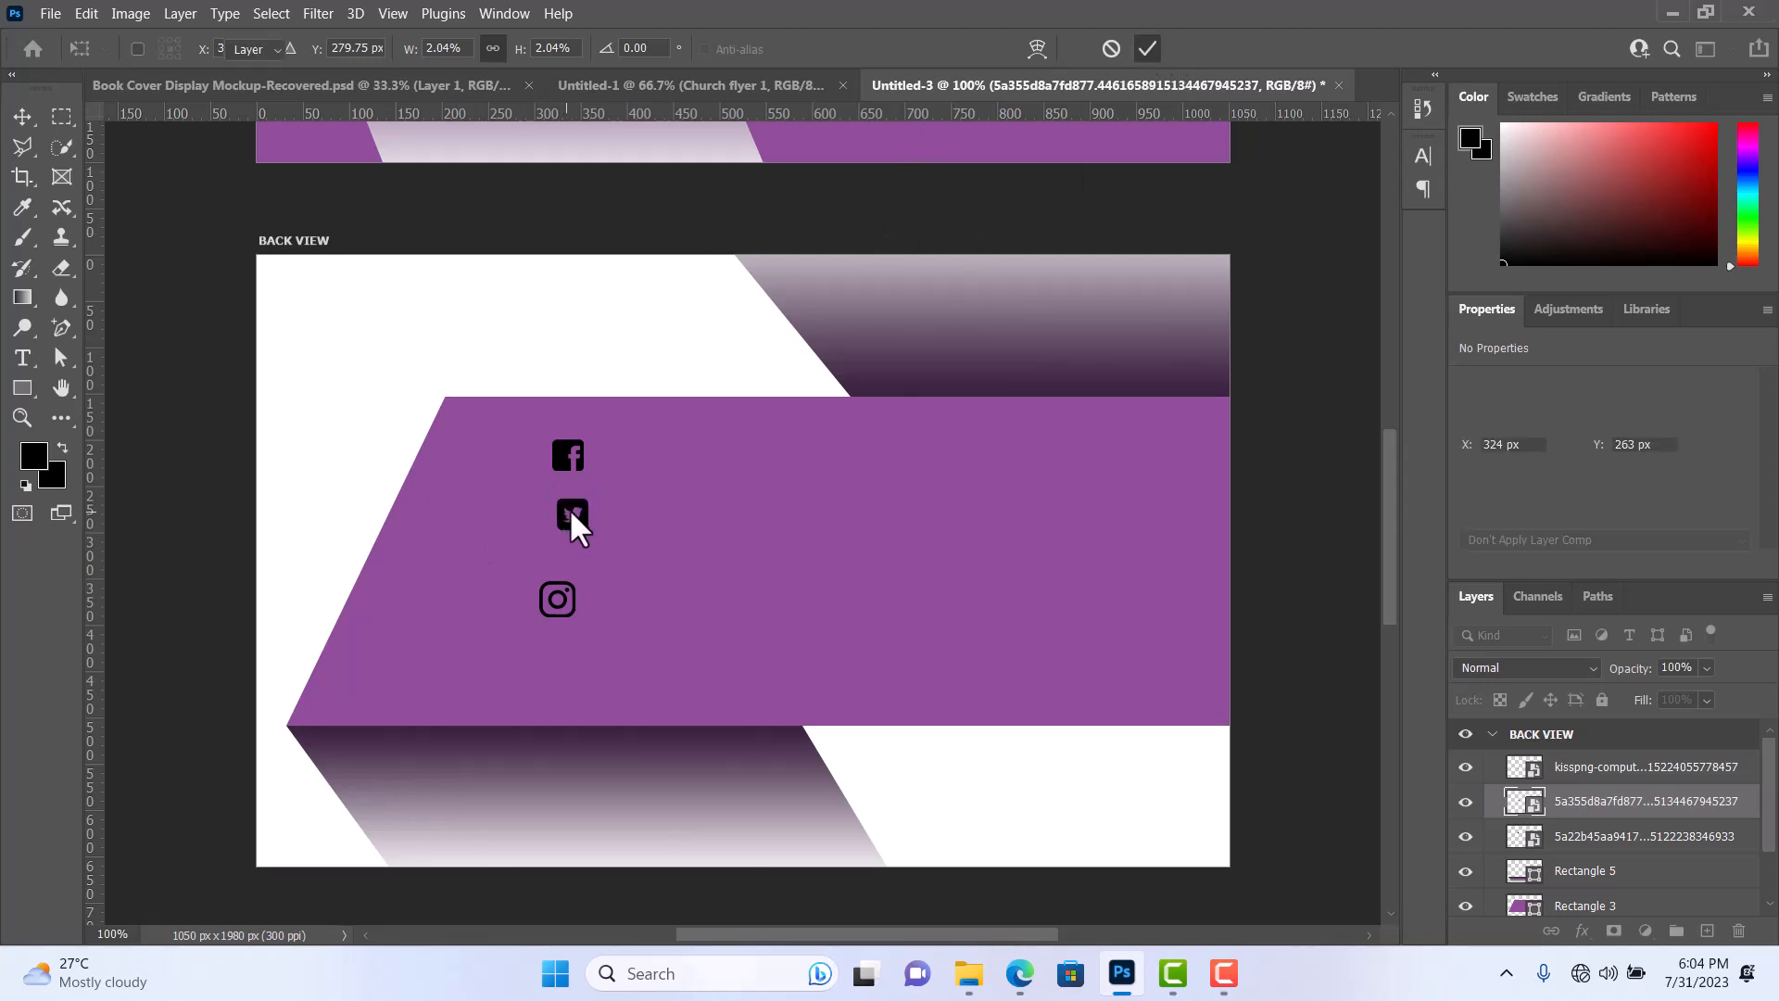
{"action": "left_click_drag", "start_coordinate": [573, 509], "coordinate": [569, 509]}
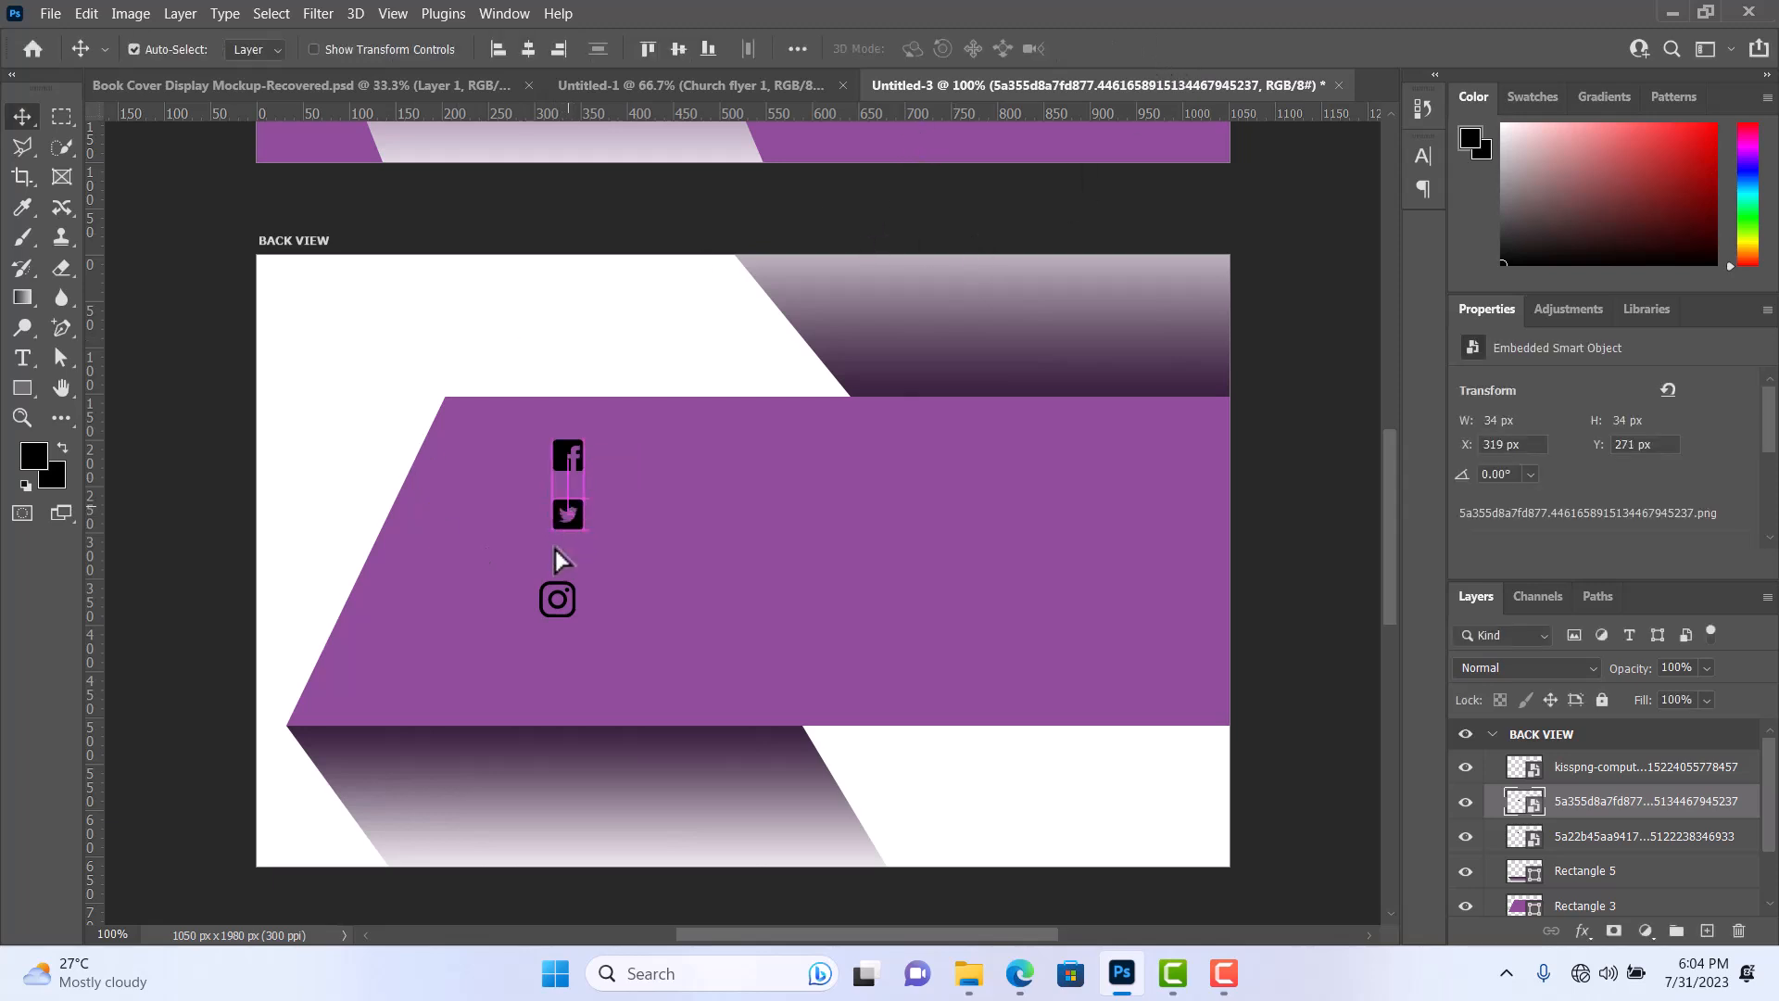
{"action": "mouse_move", "coordinate": [552, 604]}
{"action": "left_mouse_down"}
{"action": "mouse_move", "coordinate": [559, 576]}
{"action": "mouse_move", "coordinate": [559, 592]}
{"action": "left_mouse_up"}
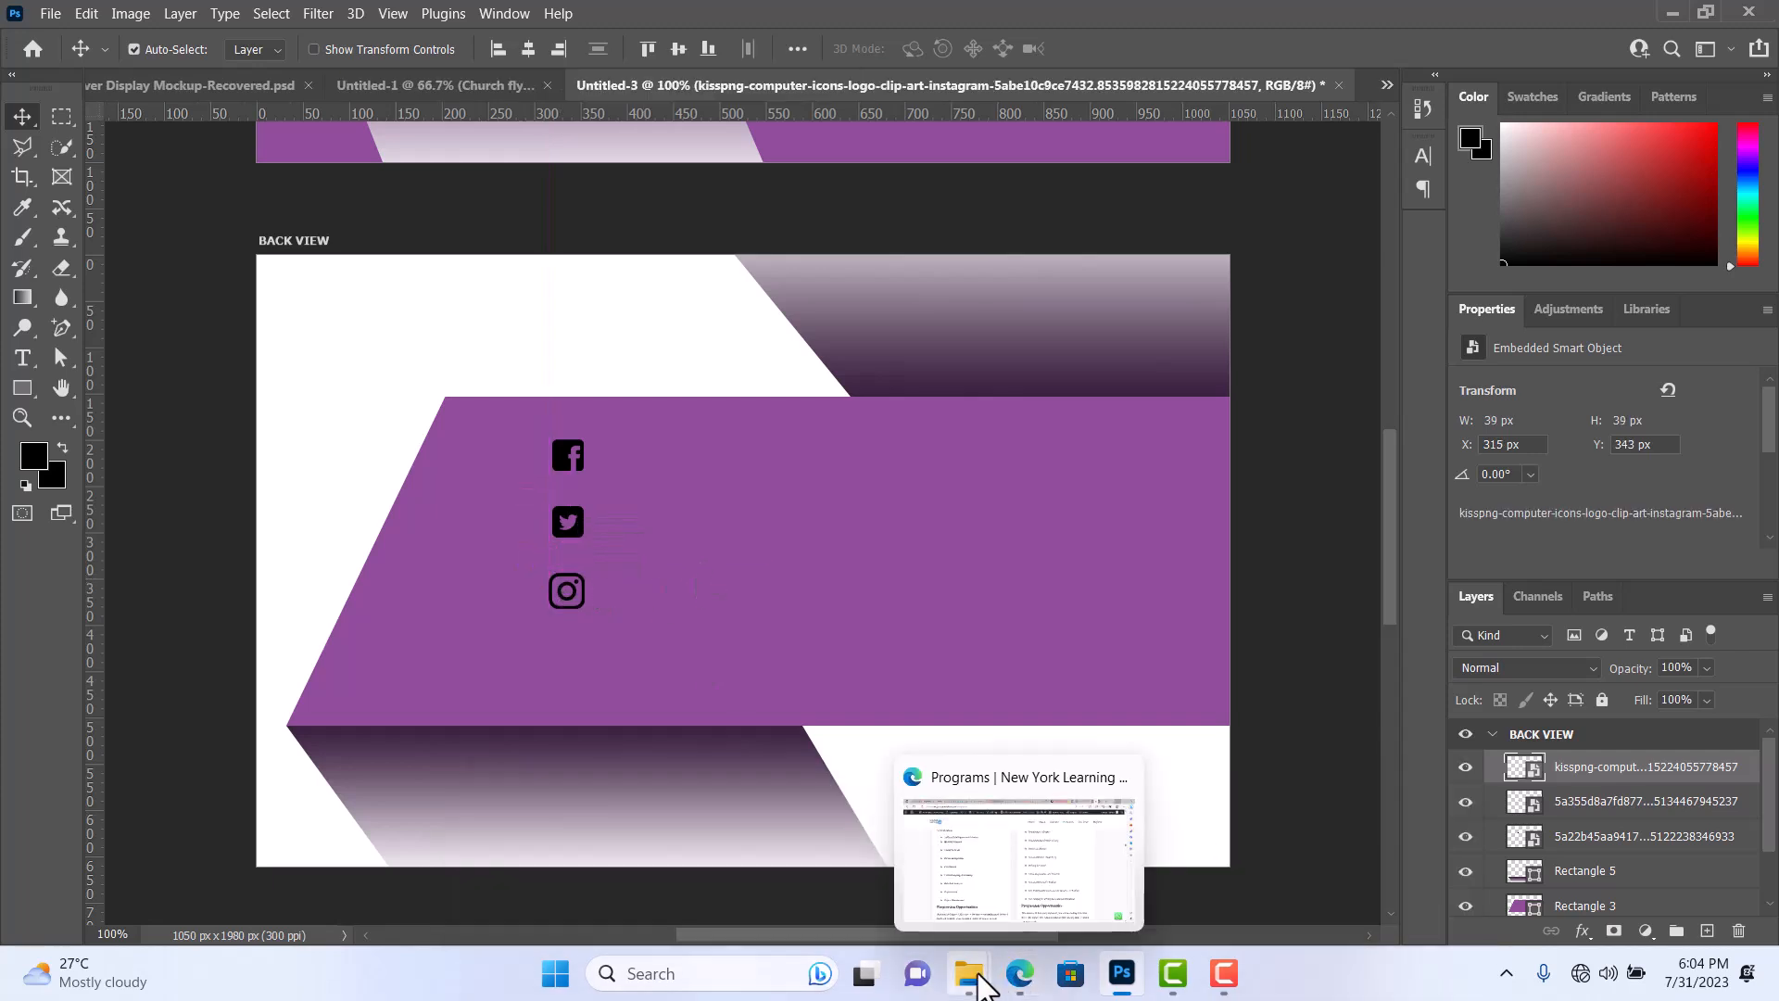
Place the black WWW globe icon from the SOCIAL ICONS folder below the Instagram icon, scaled to about 40 × 36 px.
{"action": "mouse_move", "coordinate": [985, 937]}
{"action": "left_click", "coordinate": [1256, 875]}
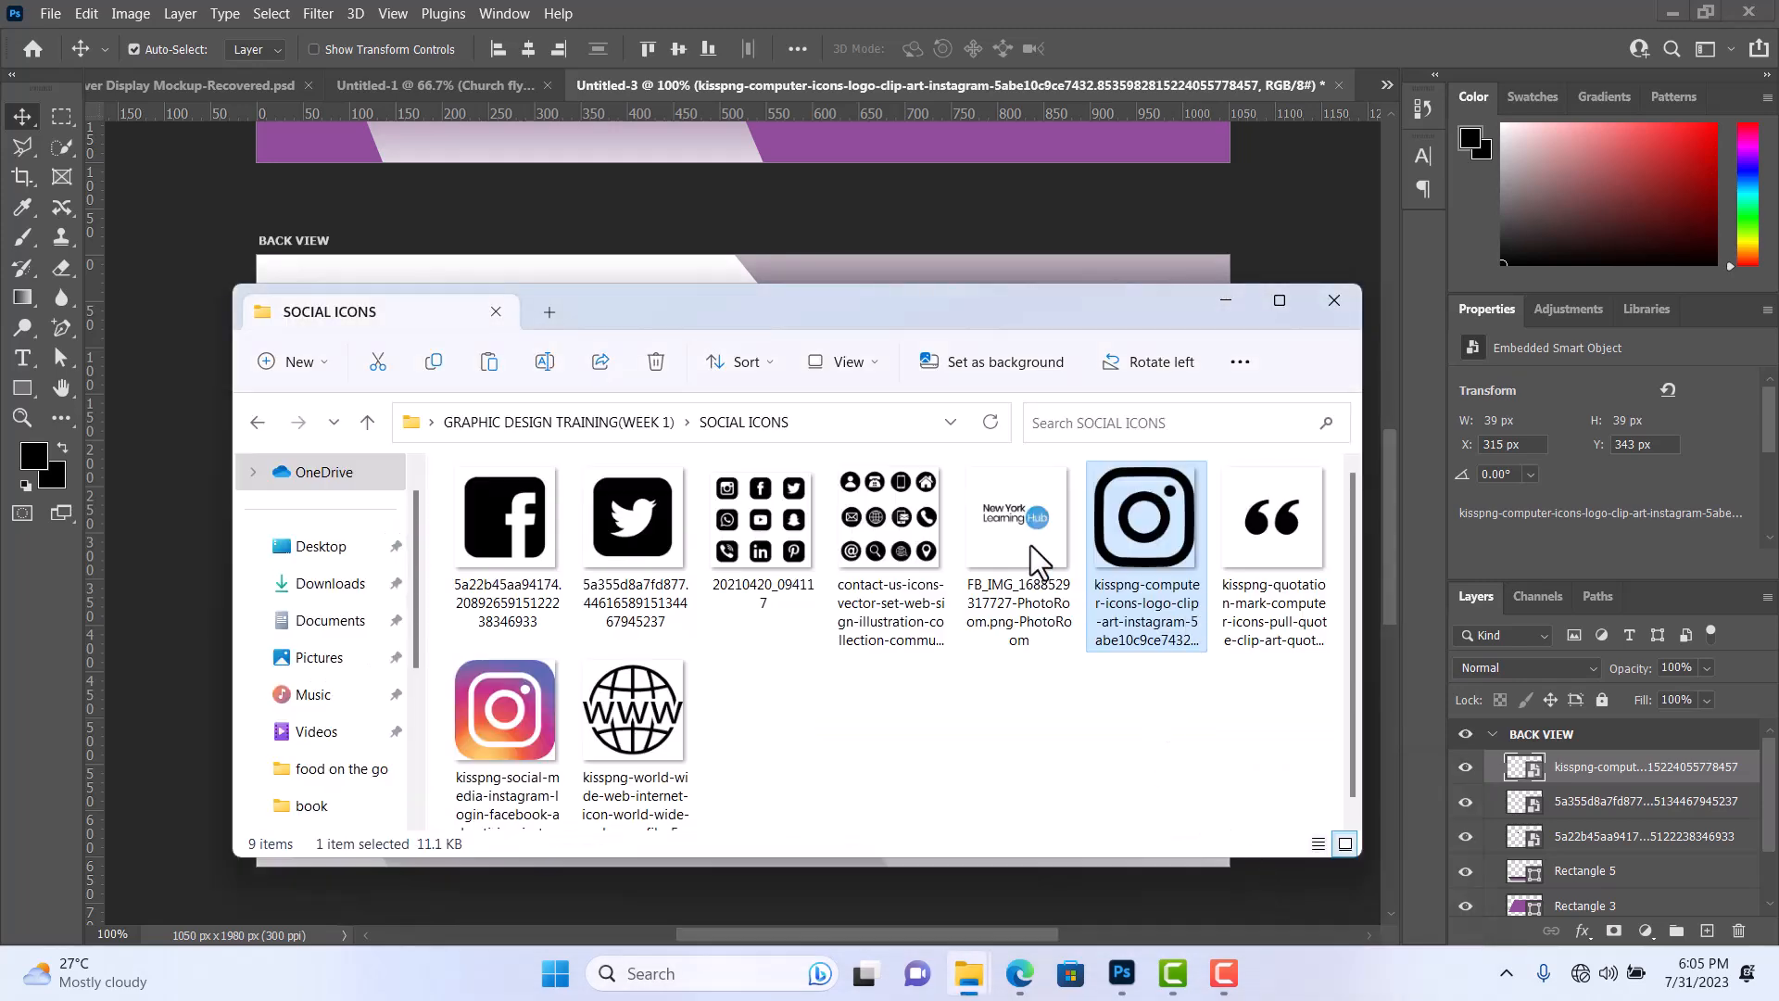
{"action": "left_click_drag", "start_coordinate": [633, 708], "coordinate": [169, 614]}
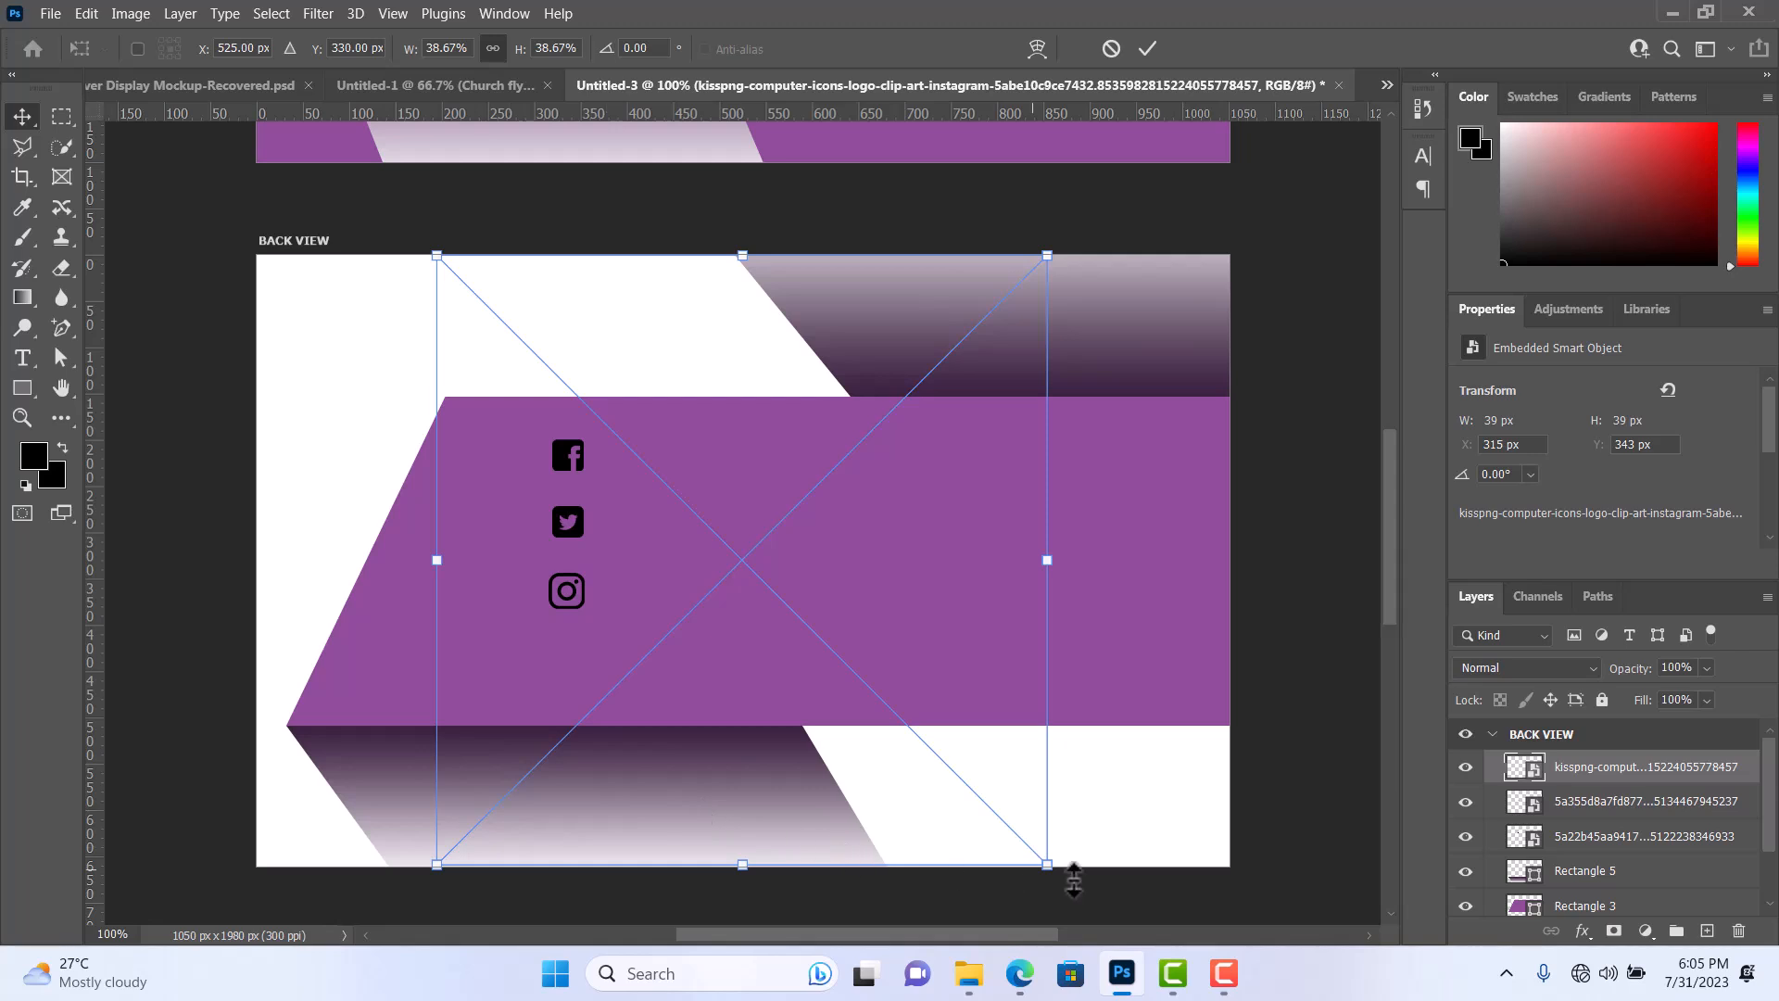
{"action": "left_click_drag", "start_coordinate": [1047, 865], "coordinate": [599, 700]}
{"action": "left_click_drag", "start_coordinate": [656, 758], "coordinate": [567, 653]}
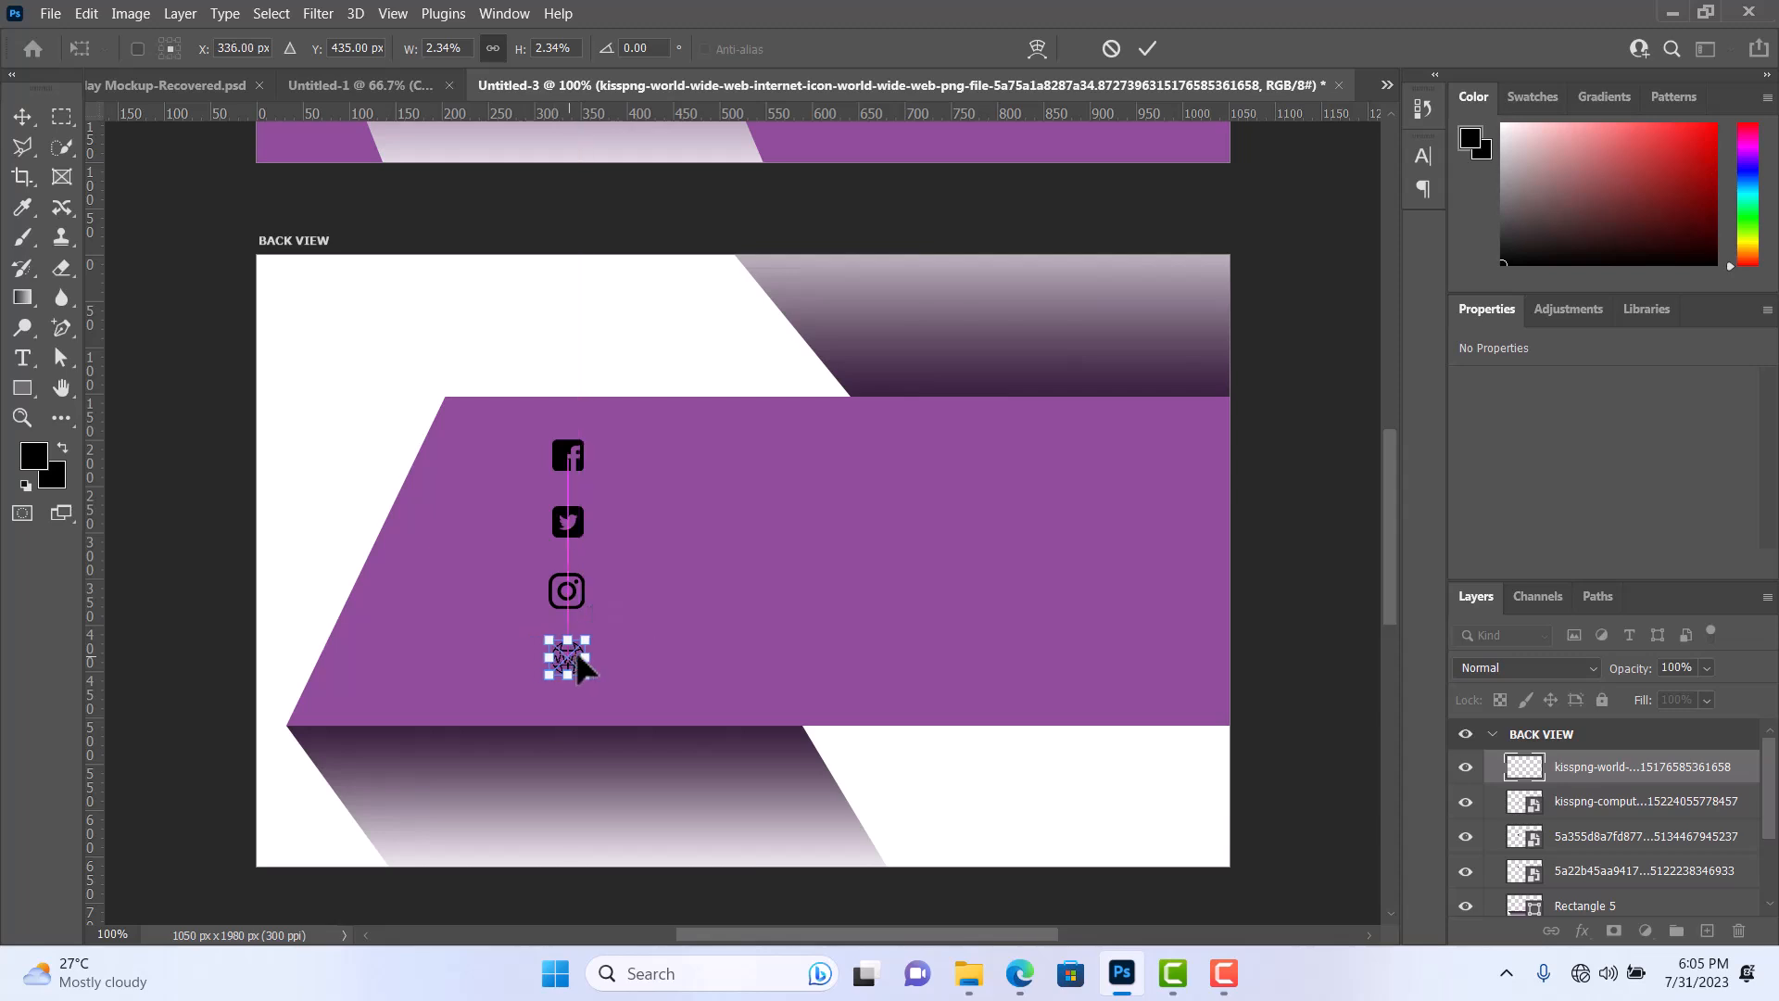
{"action": "left_click", "coordinate": [1151, 42]}
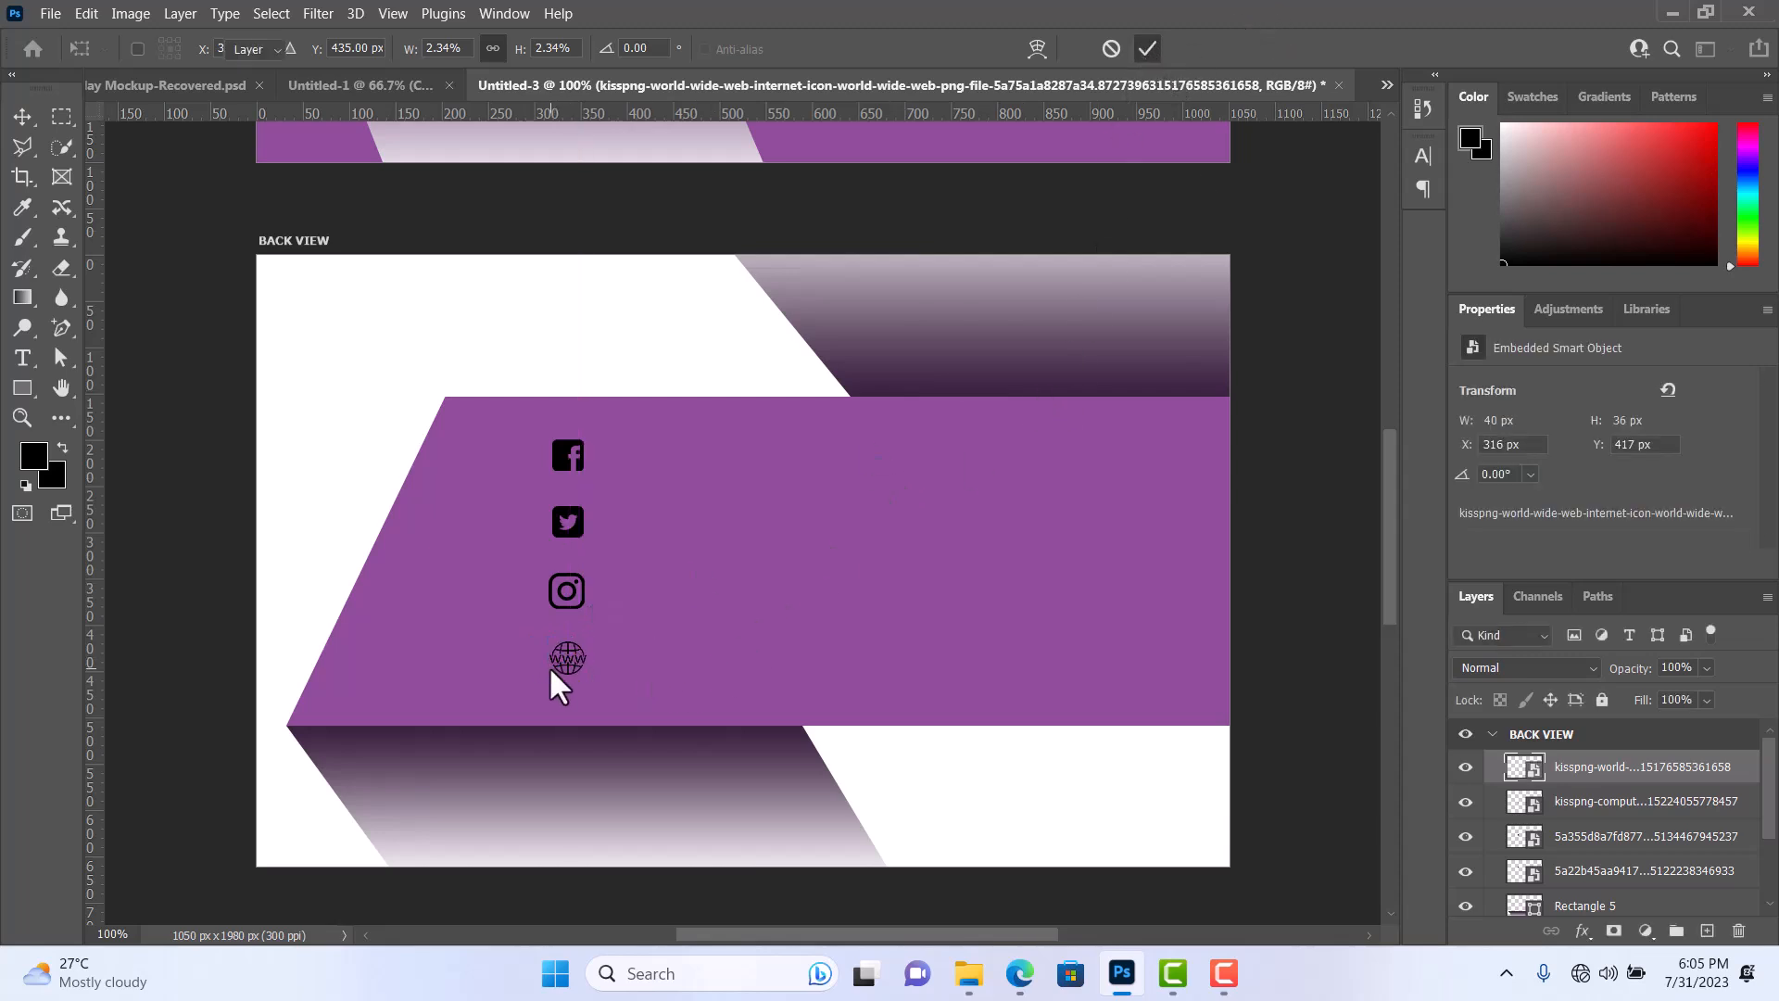
Move the WWW globe icon slightly down to about Y 425 px, keeping it in line with the other icons.
{"action": "mouse_move", "coordinate": [565, 658]}
{"action": "left_mouse_down"}
{"action": "mouse_move", "coordinate": [591, 663]}
{"action": "mouse_move", "coordinate": [576, 643]}
{"action": "left_mouse_up"}
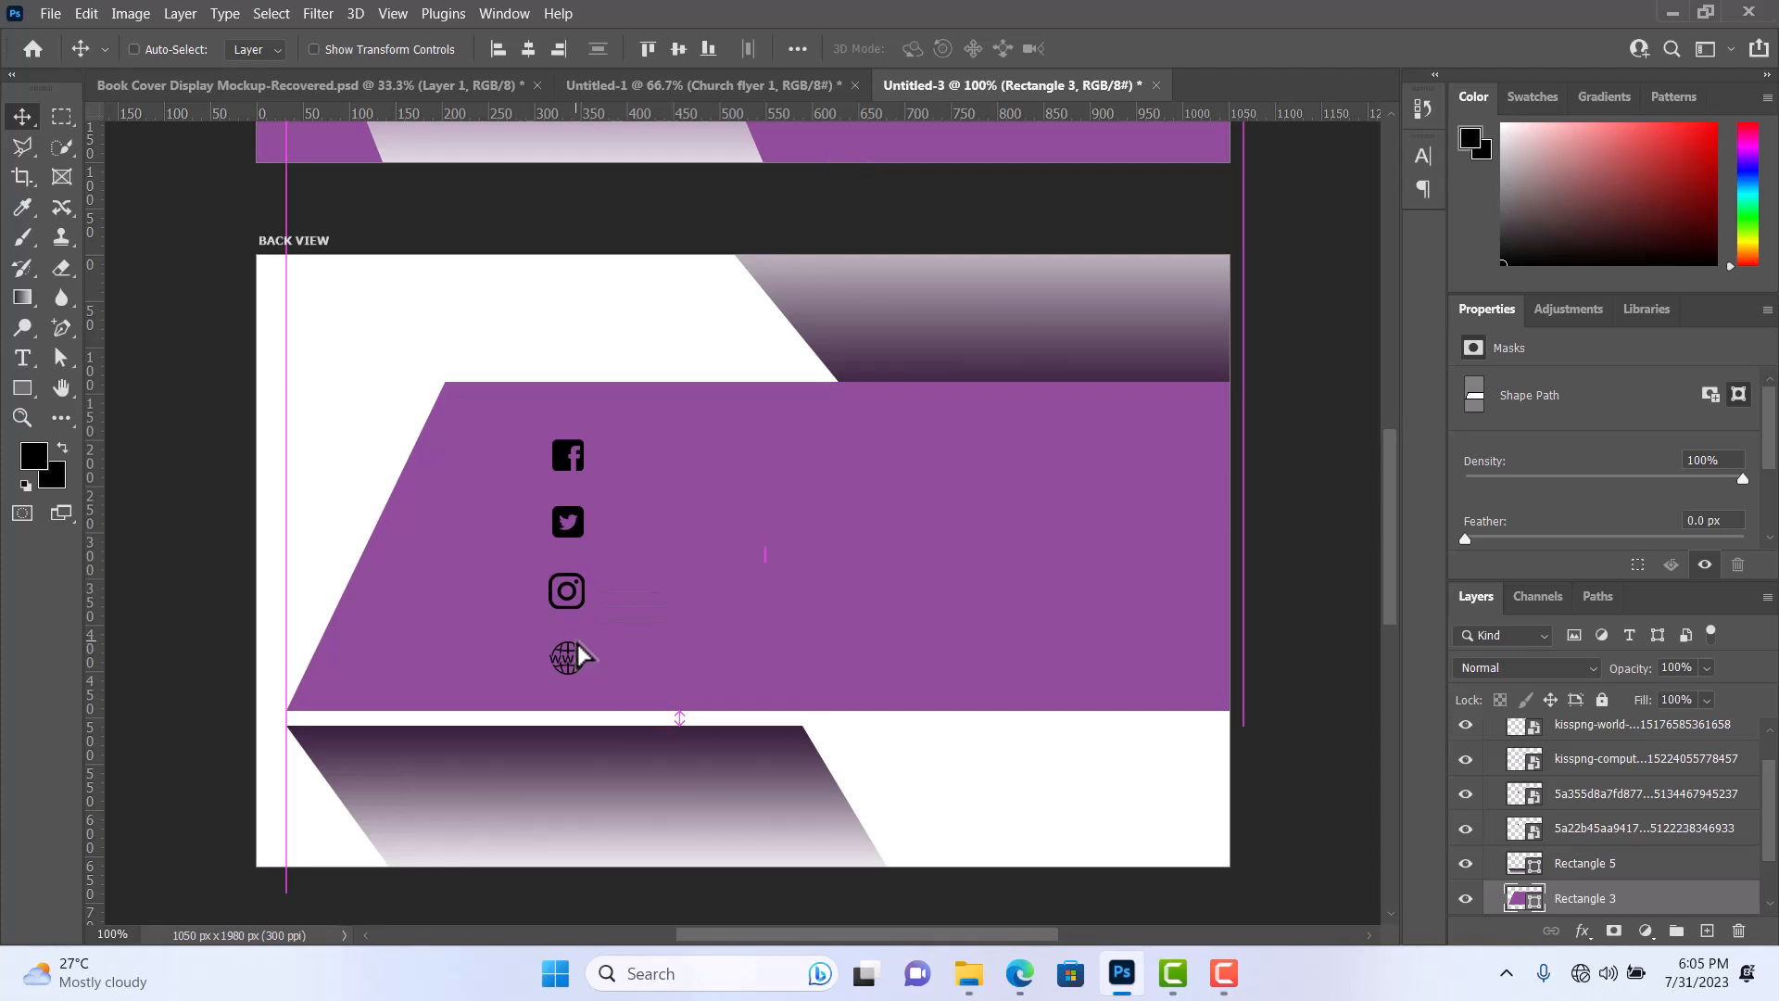
{"action": "key", "text": "ctrl+z"}
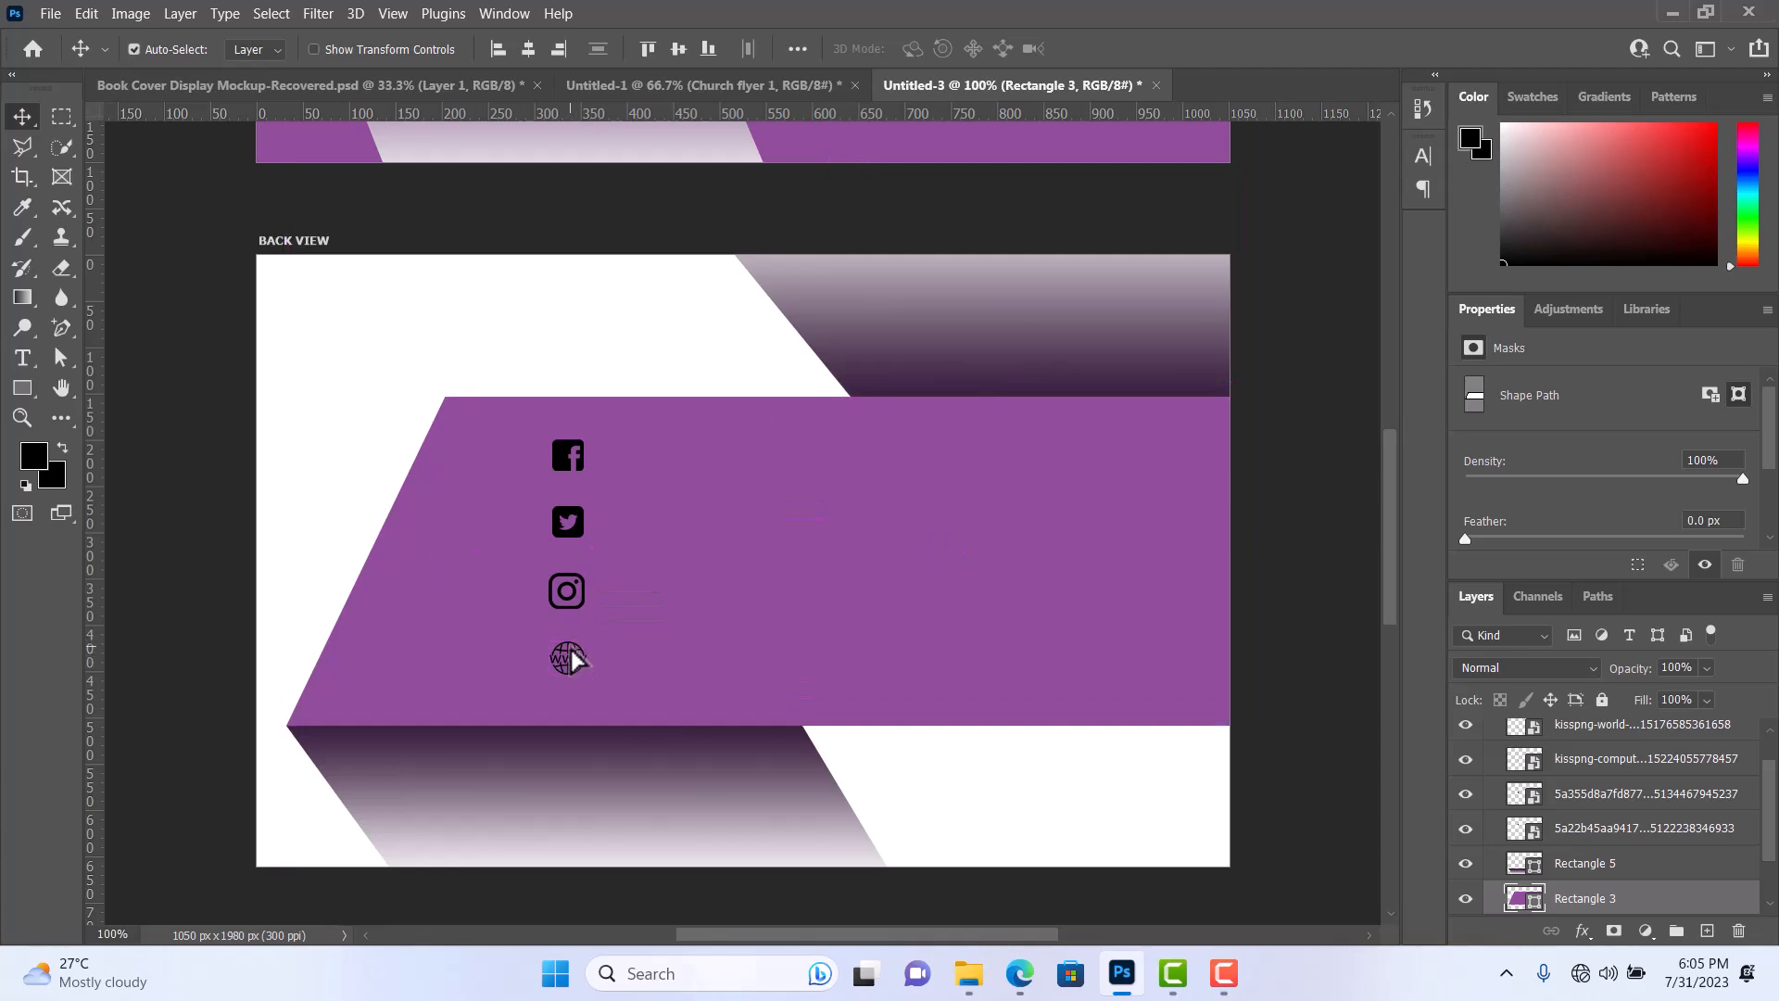
{"action": "scroll", "coordinate": [1445, 732], "scroll_direction": "up", "scroll_amount": 1}
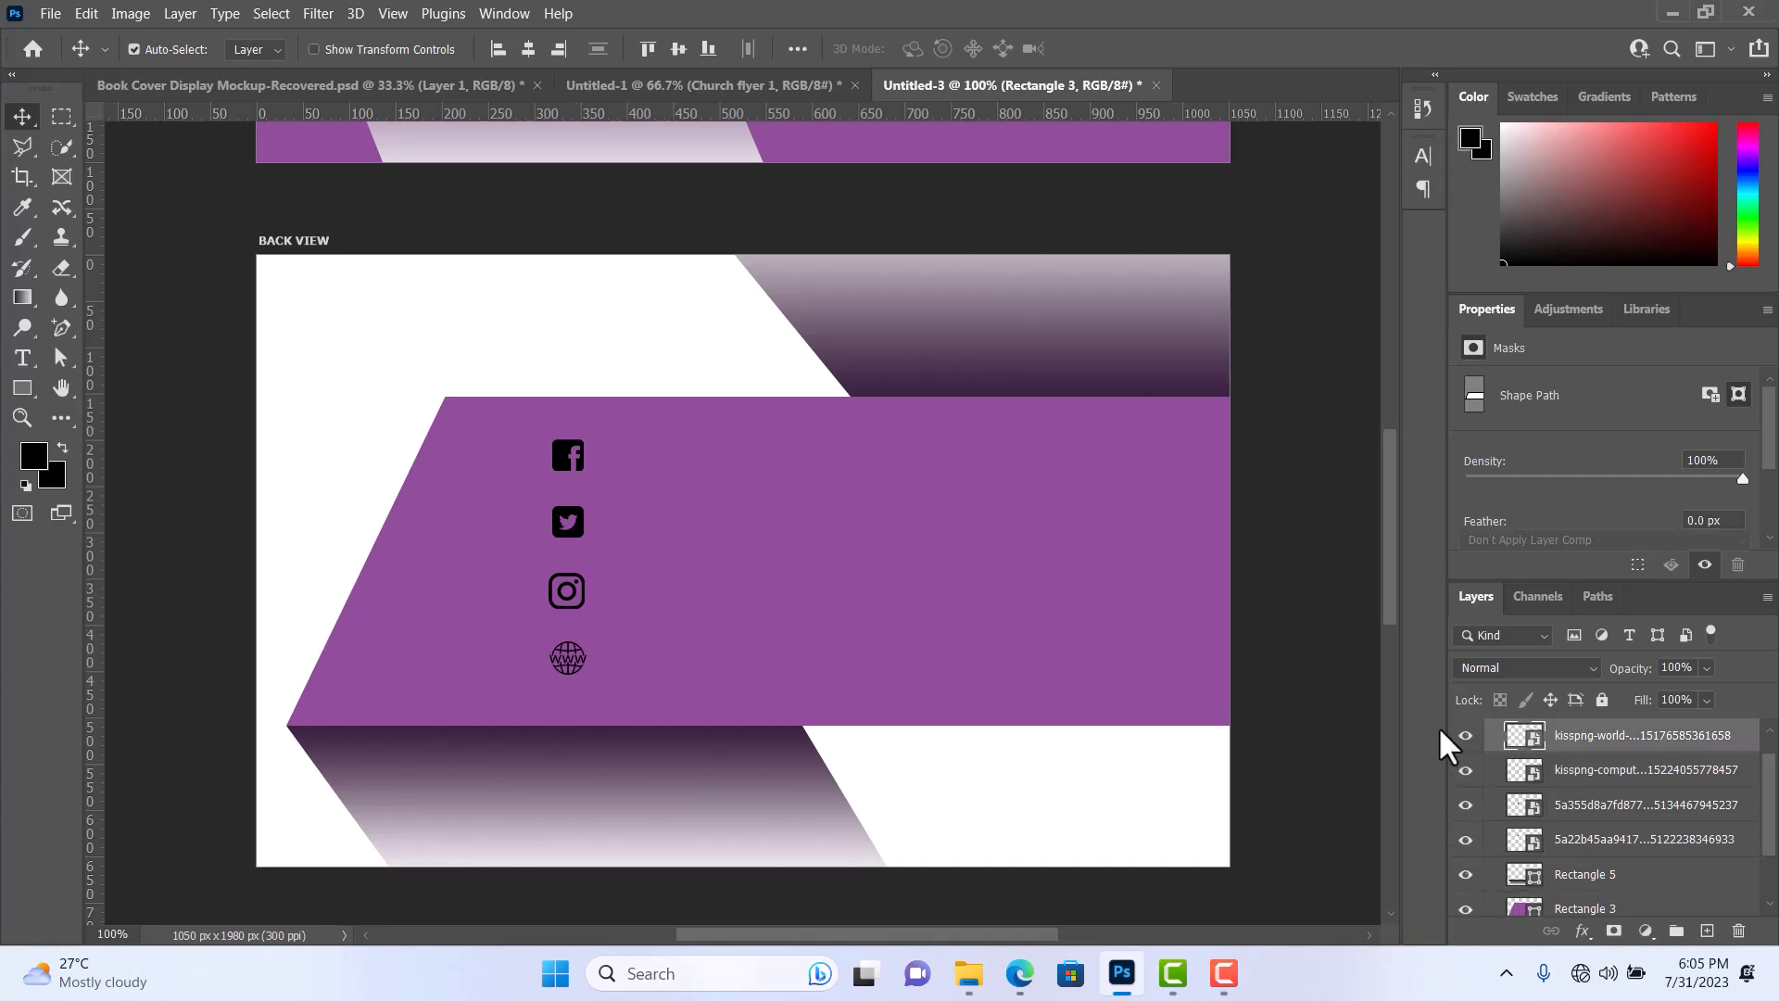
{"action": "left_click", "coordinate": [1463, 735]}
{"action": "left_click", "coordinate": [1464, 734]}
{"action": "left_click", "coordinate": [1465, 735]}
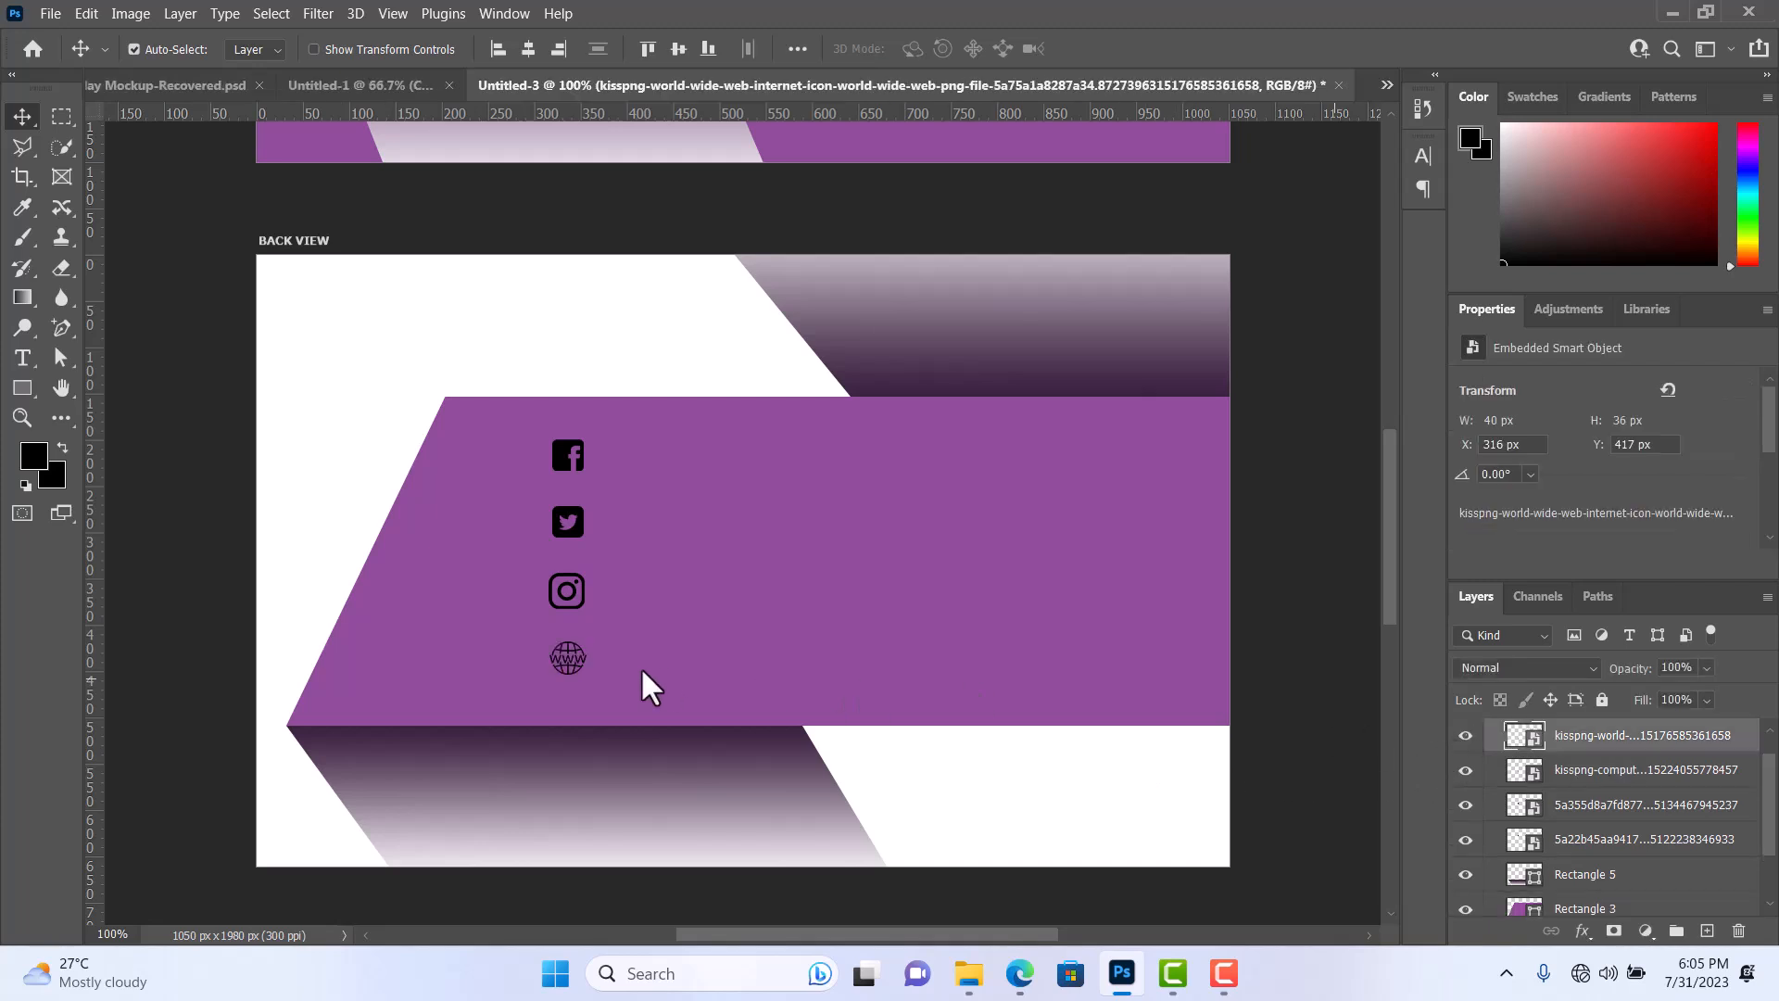
{"action": "key", "text": "ctrl"}
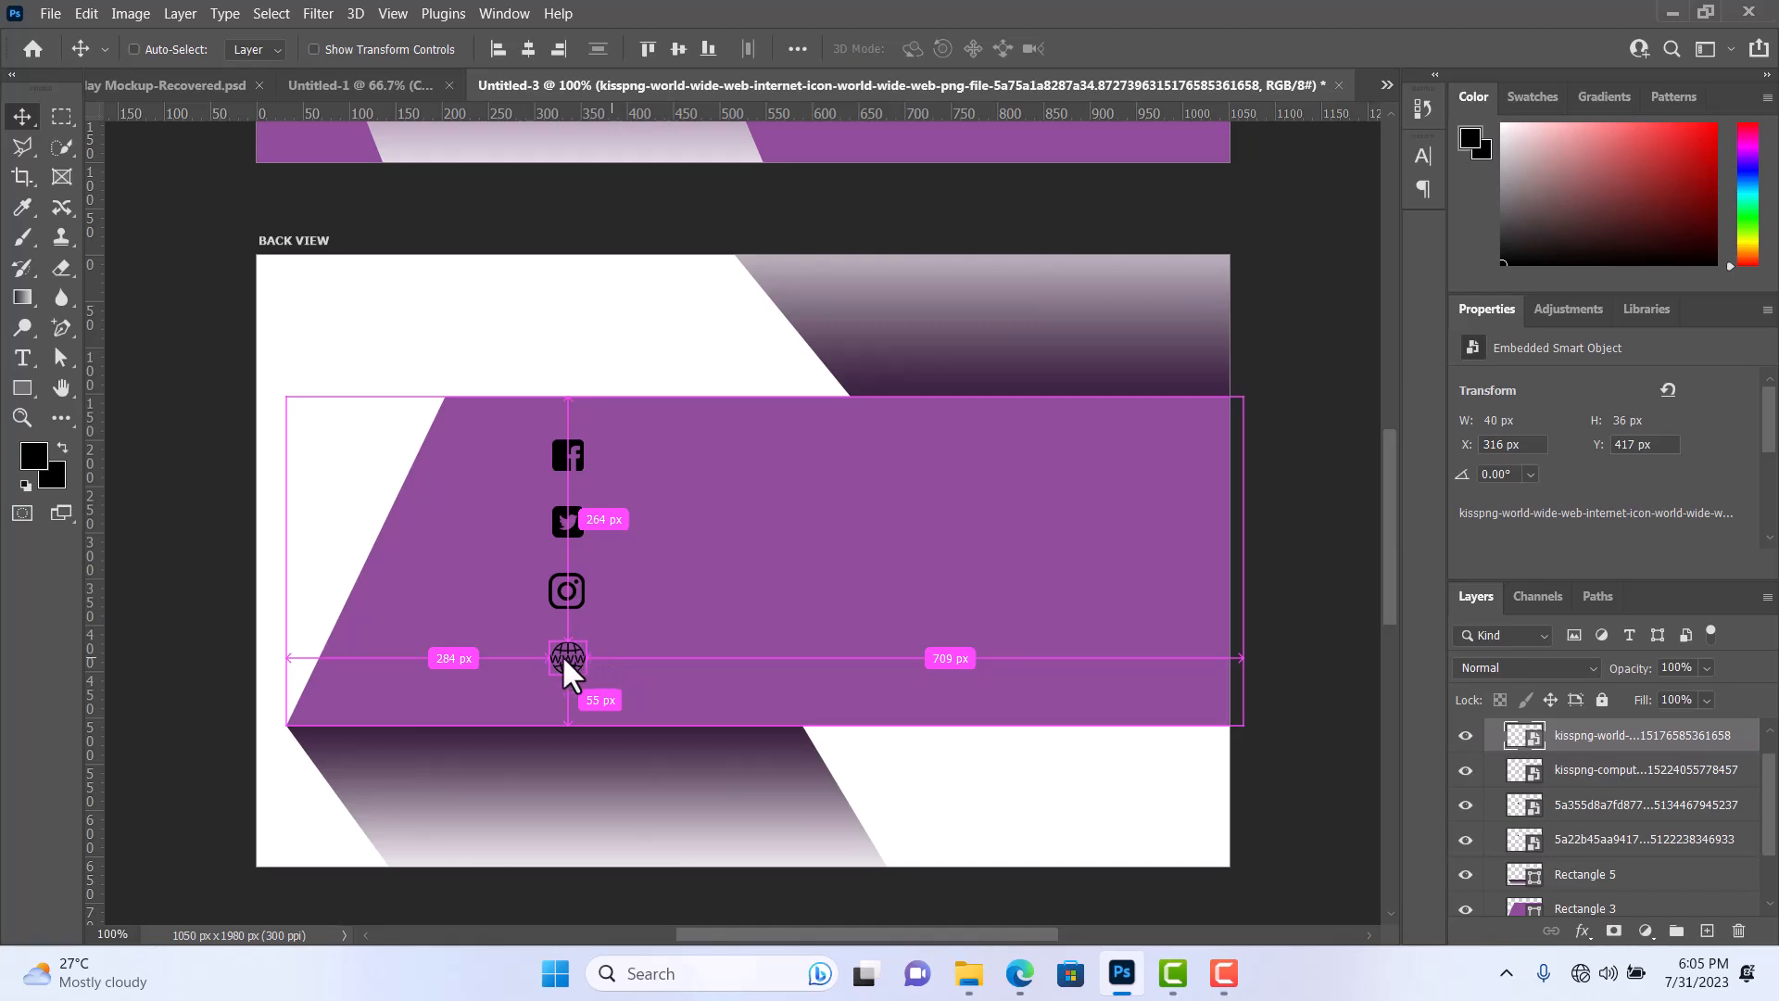
{"action": "mouse_move", "coordinate": [563, 658]}
{"action": "left_mouse_down"}
{"action": "mouse_move", "coordinate": [593, 658]}
{"action": "mouse_move", "coordinate": [564, 665]}
{"action": "left_mouse_up"}
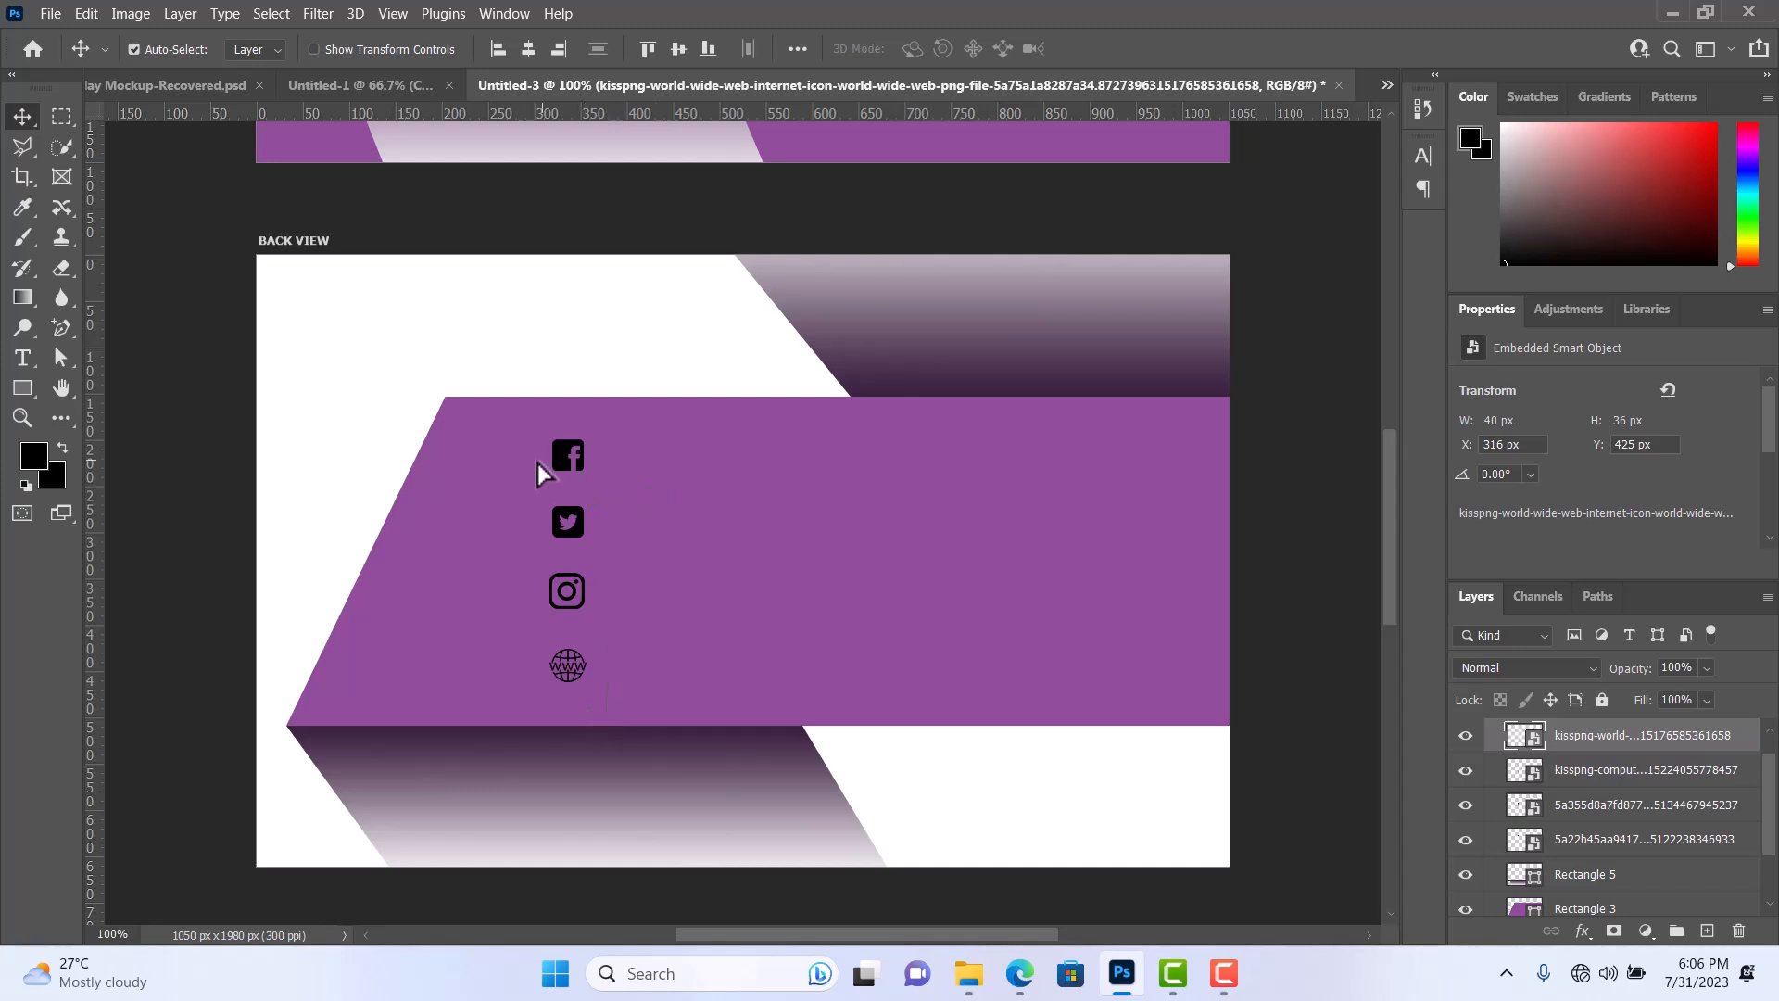
Add the horizontal text "Alotech Designs H ub" beside the Facebook icon on the BACK VIEW artboard.
{"action": "left_click", "coordinate": [20, 358]}
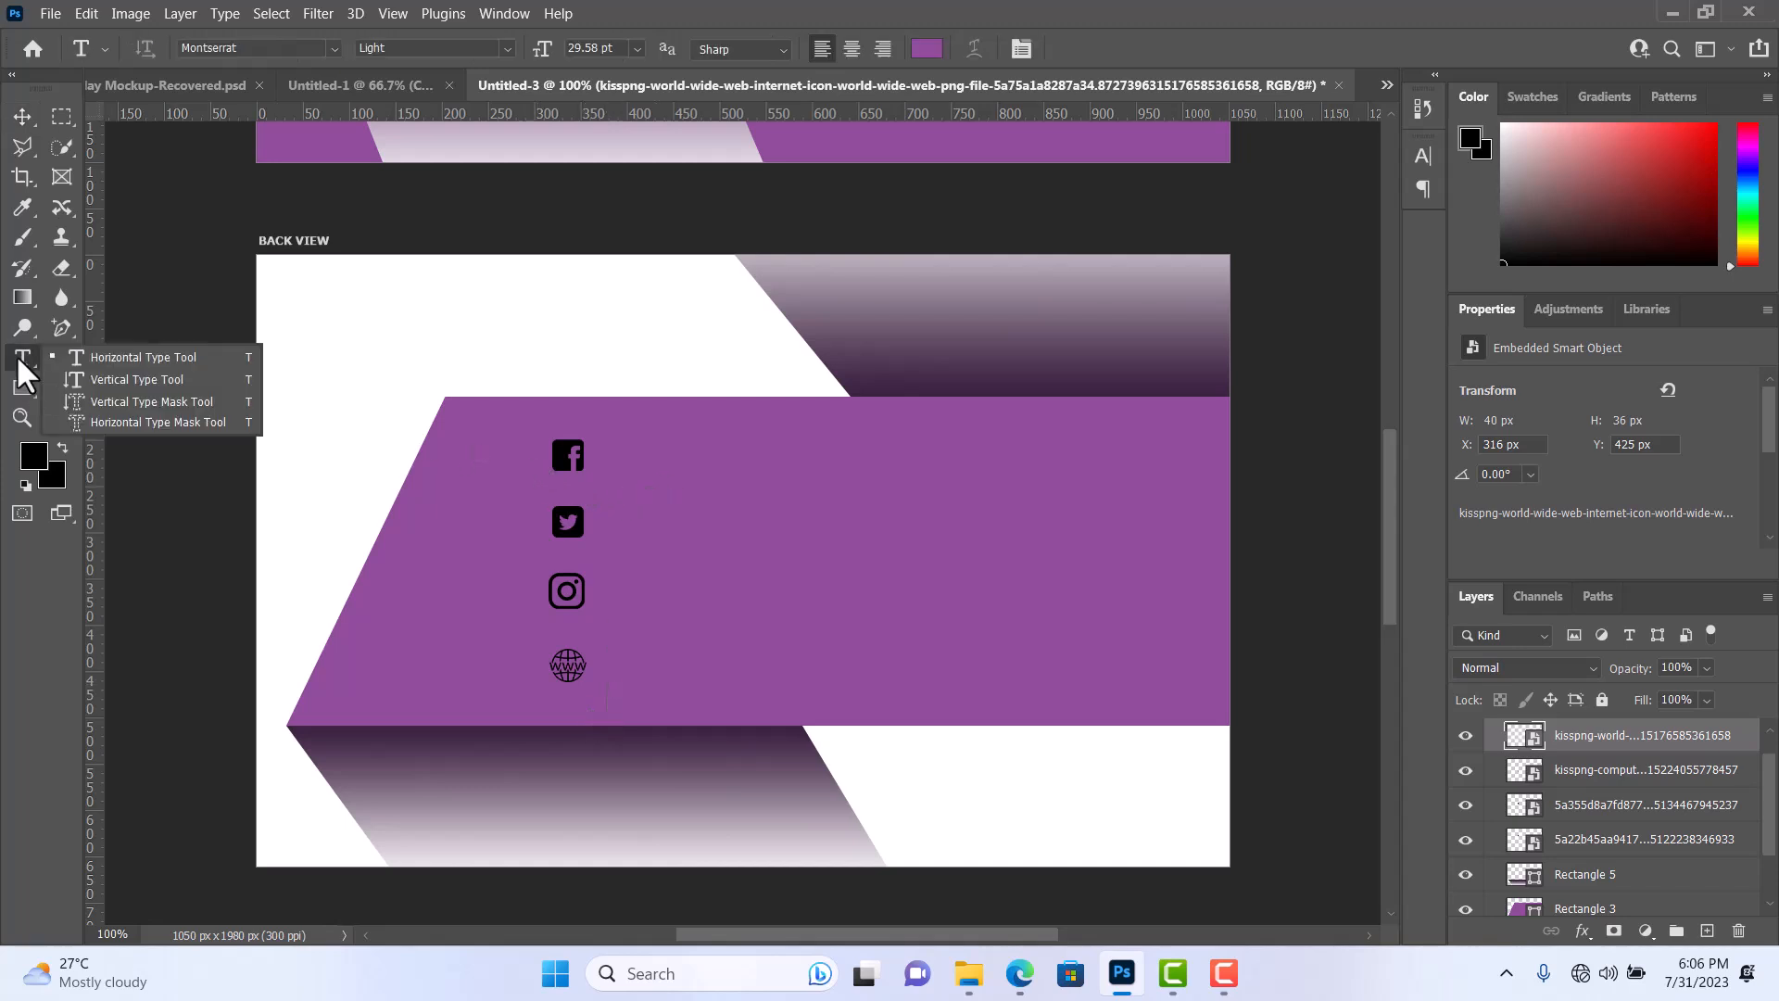
{"action": "left_click", "coordinate": [641, 453]}
{"action": "left_click", "coordinate": [641, 453]}
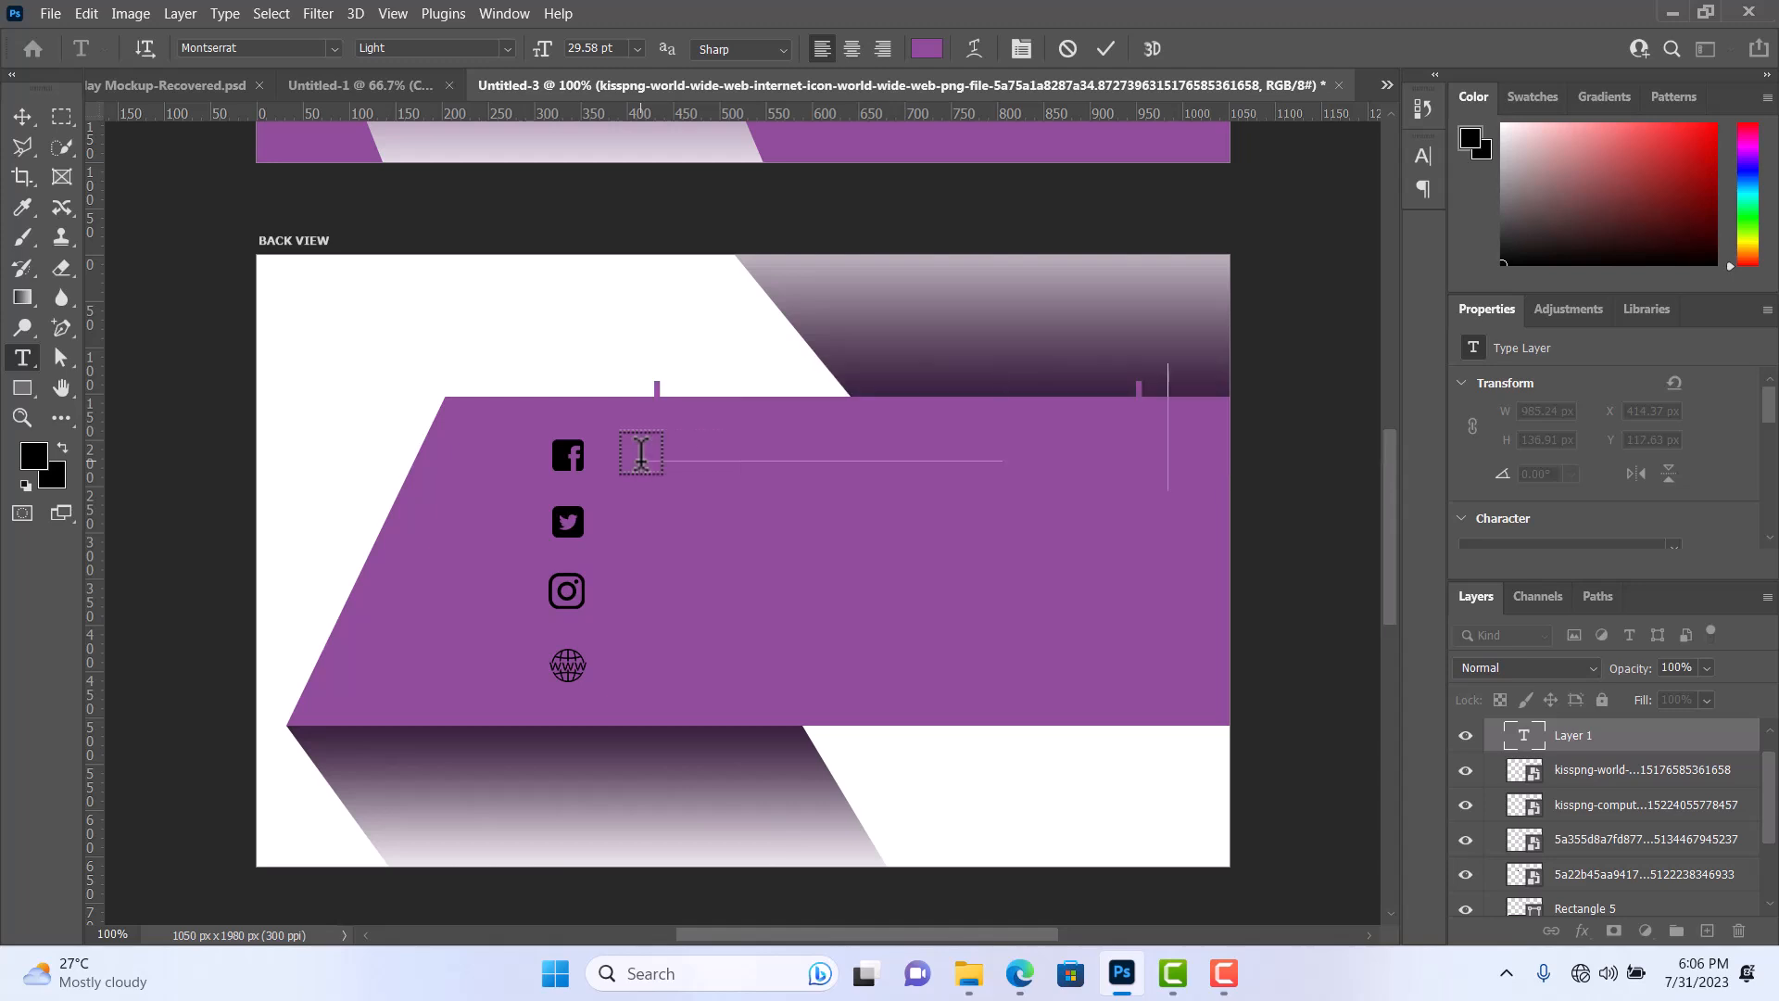
{"action": "type", "text": "Alatech Gra"}
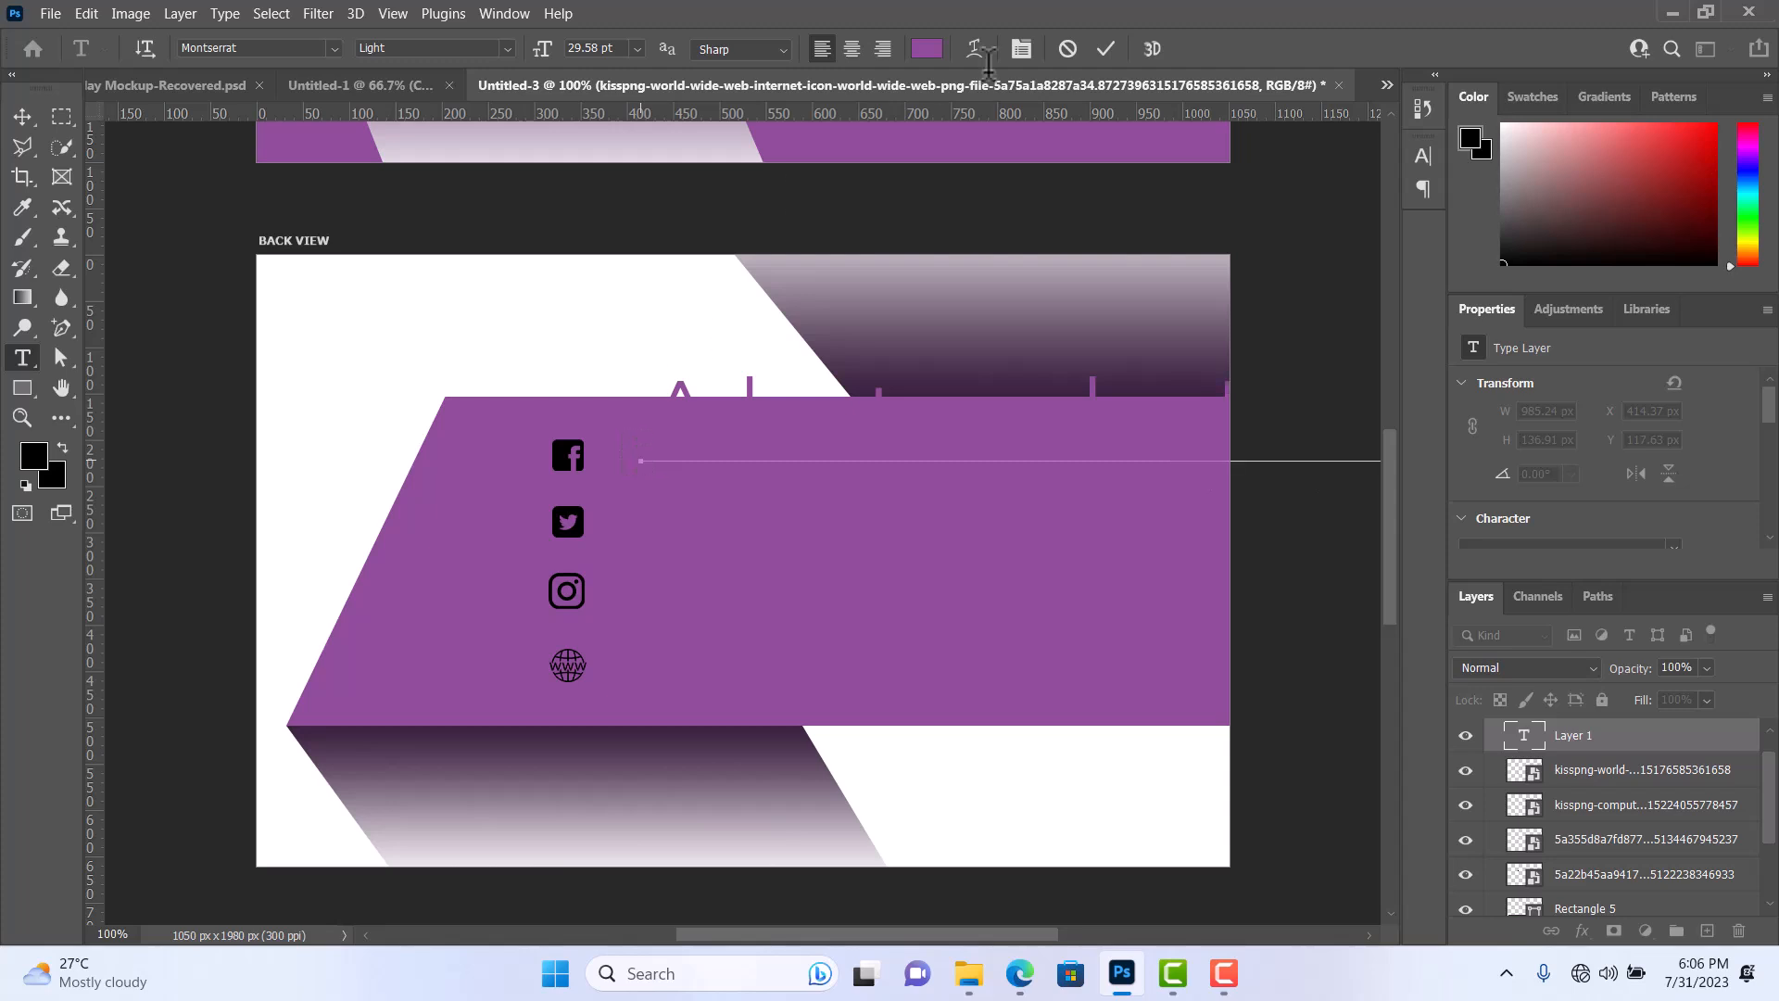
{"action": "left_click", "coordinate": [1105, 48]}
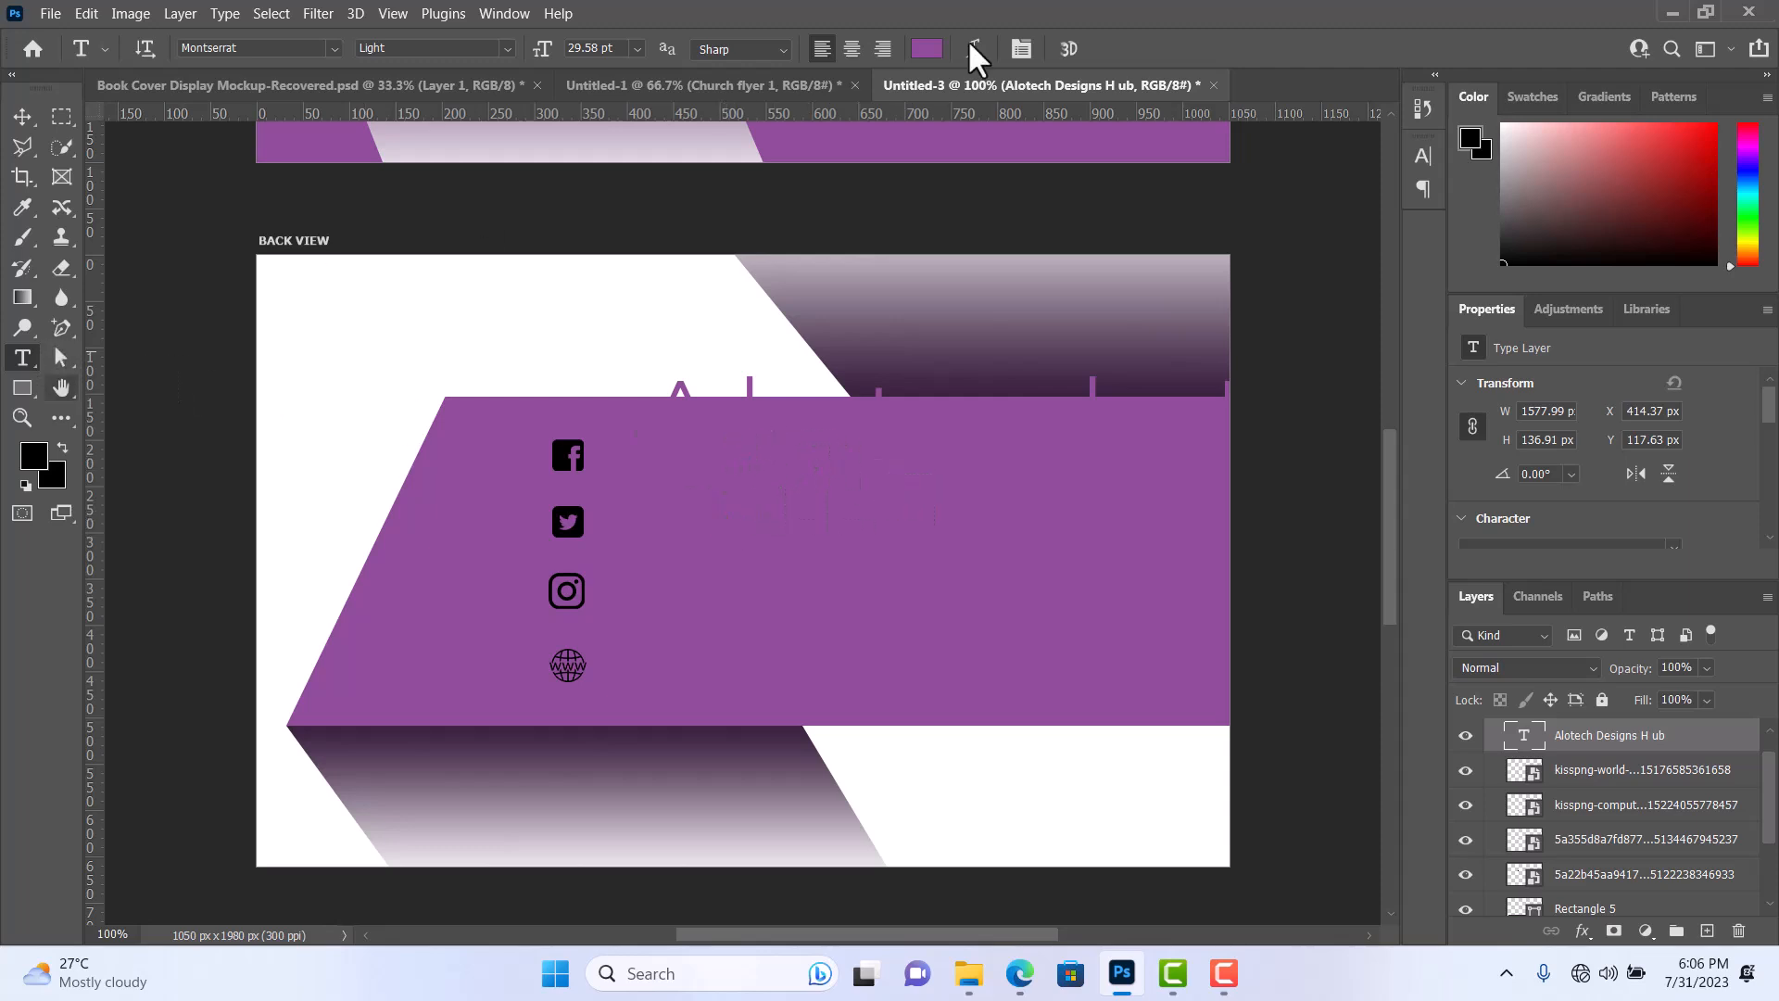
Set the Alotech text's color to white (ffffff) and open its character settings.
{"action": "left_click", "coordinate": [922, 55]}
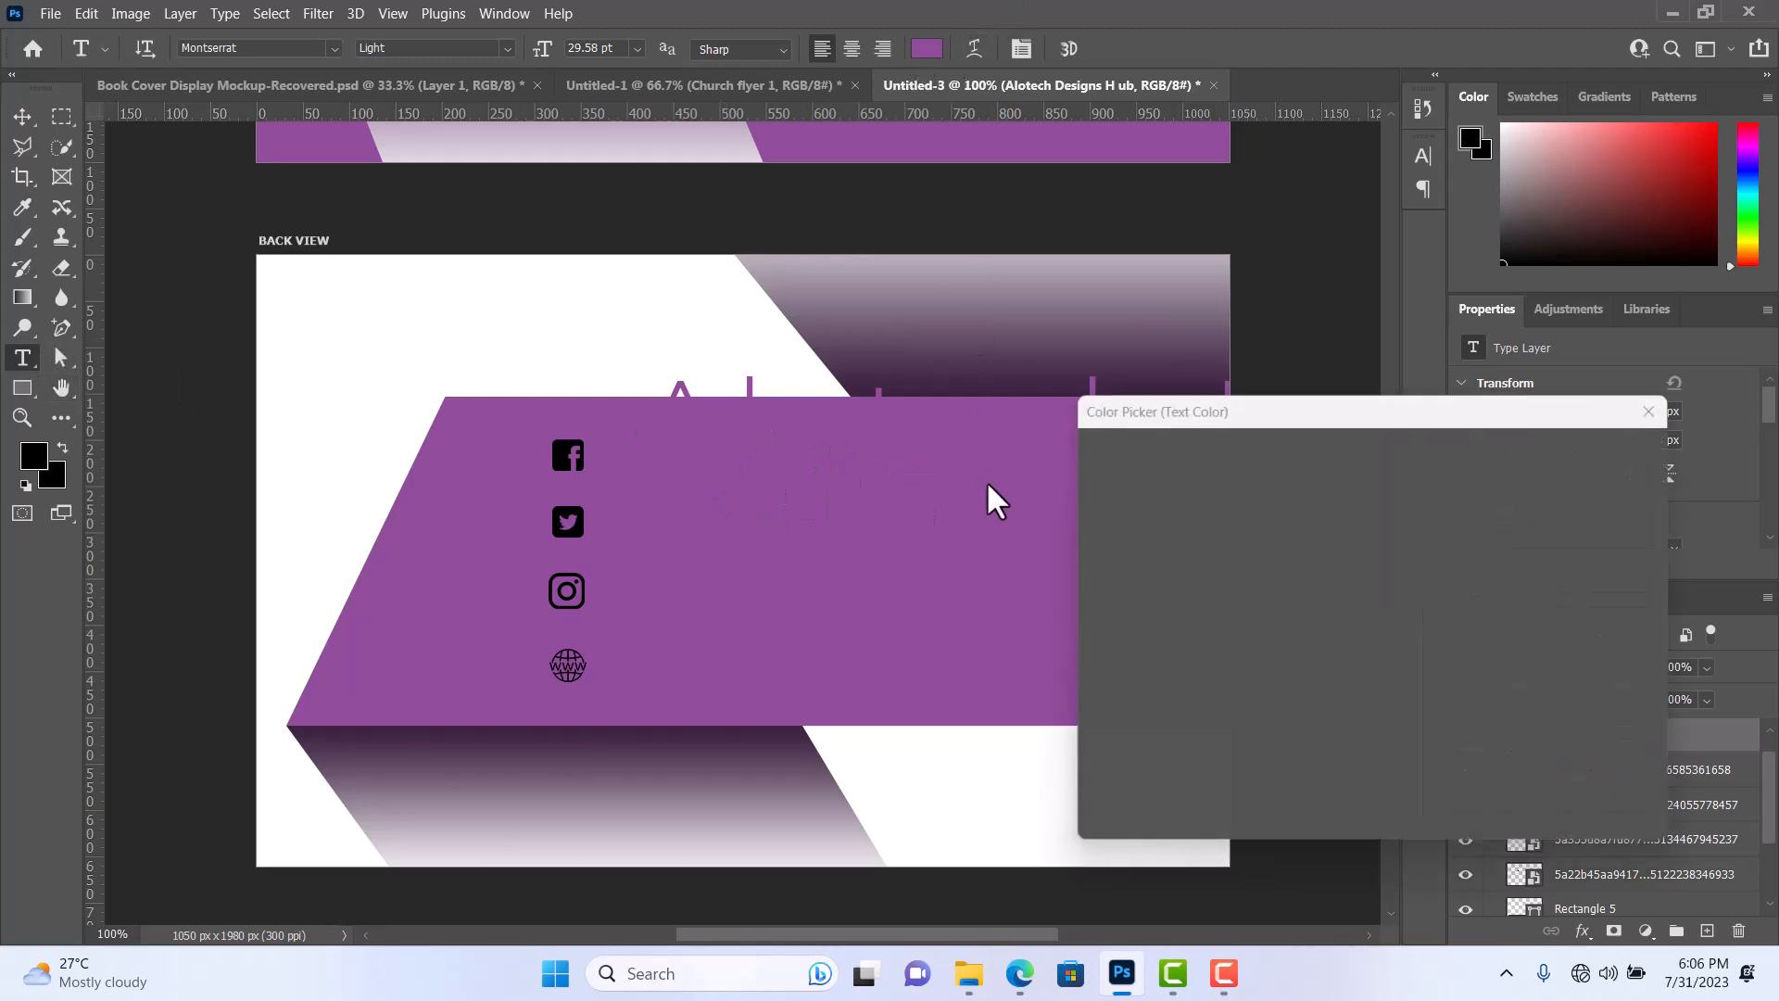
{"action": "mouse_move", "coordinate": [1227, 575]}
{"action": "left_mouse_down"}
{"action": "mouse_move", "coordinate": [1054, 431]}
{"action": "mouse_move", "coordinate": [970, 403]}
{"action": "left_mouse_up"}
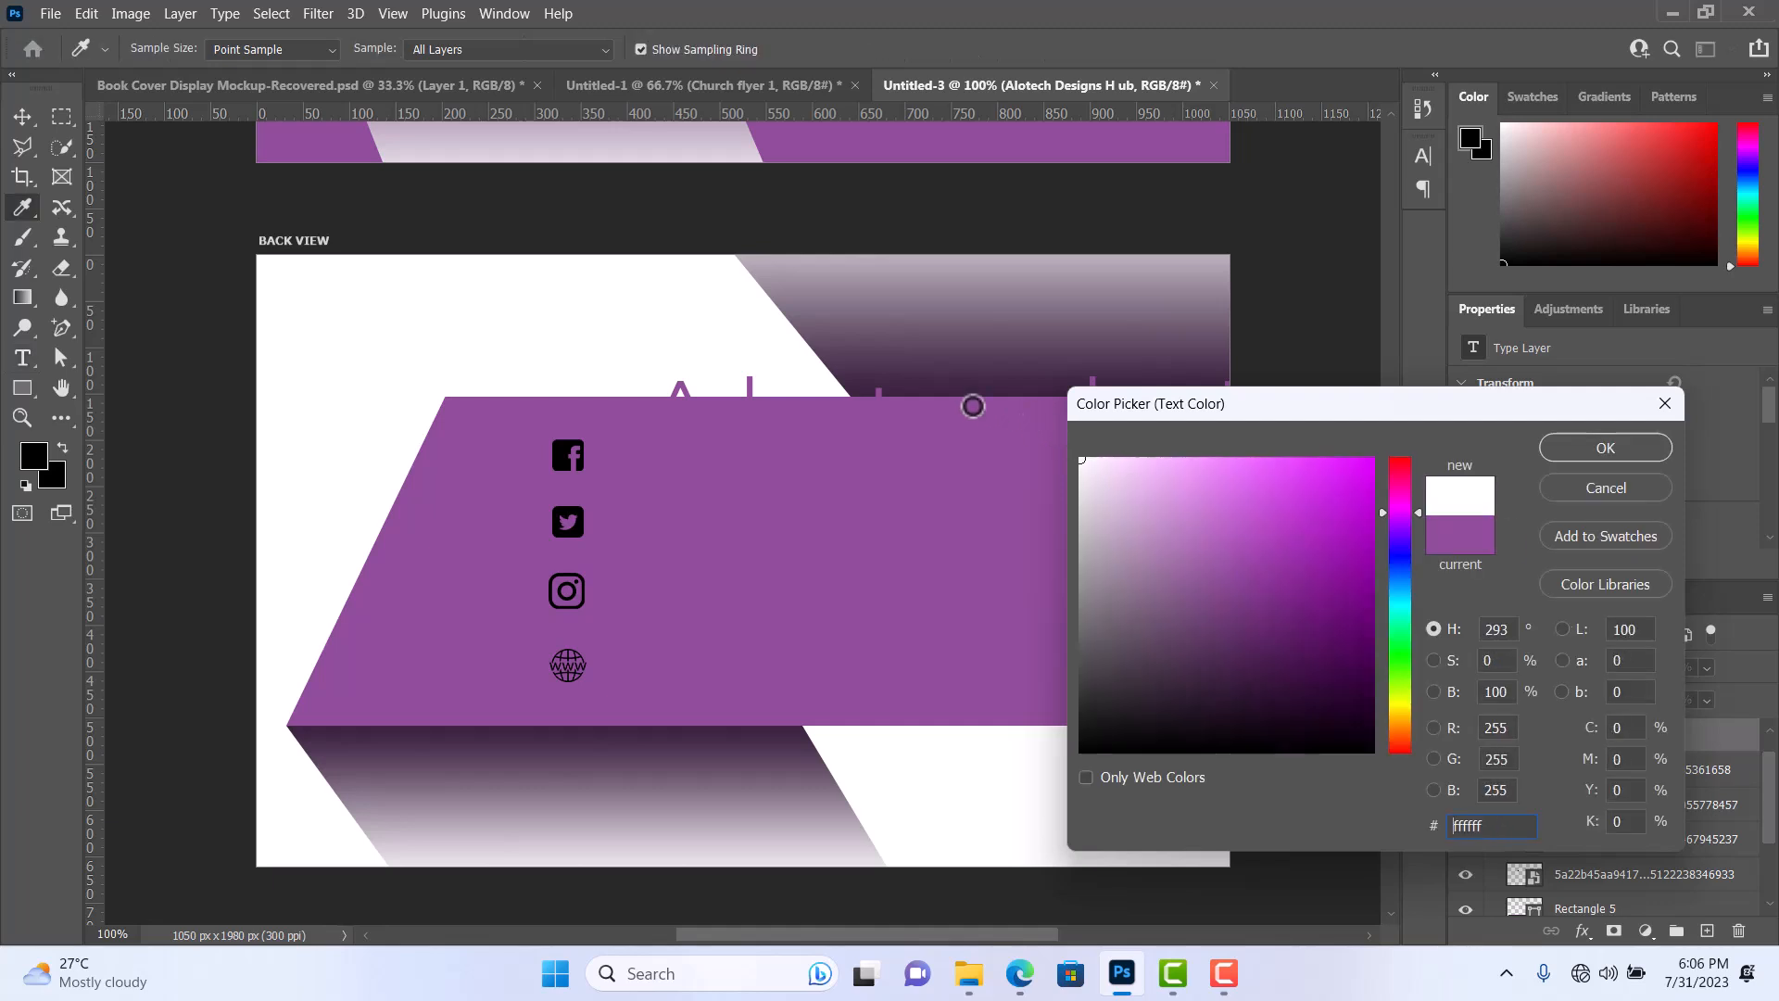
{"action": "left_click", "coordinate": [1606, 447]}
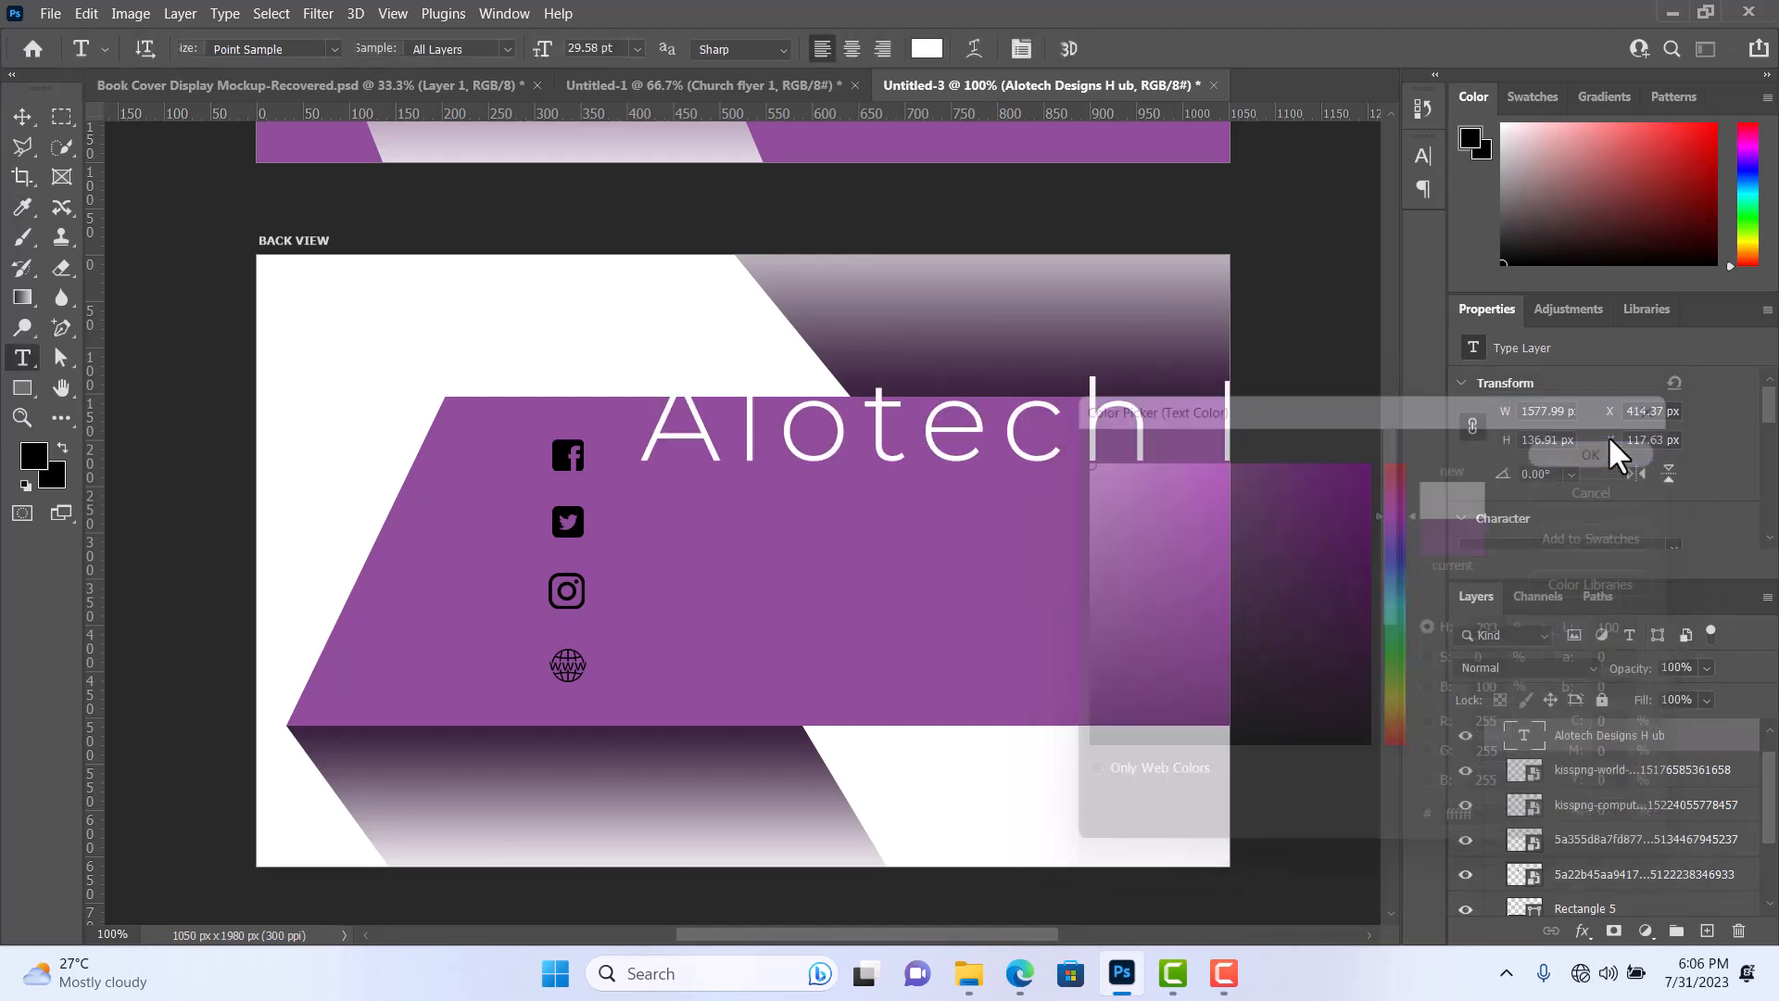
{"action": "left_click", "coordinate": [1028, 43]}
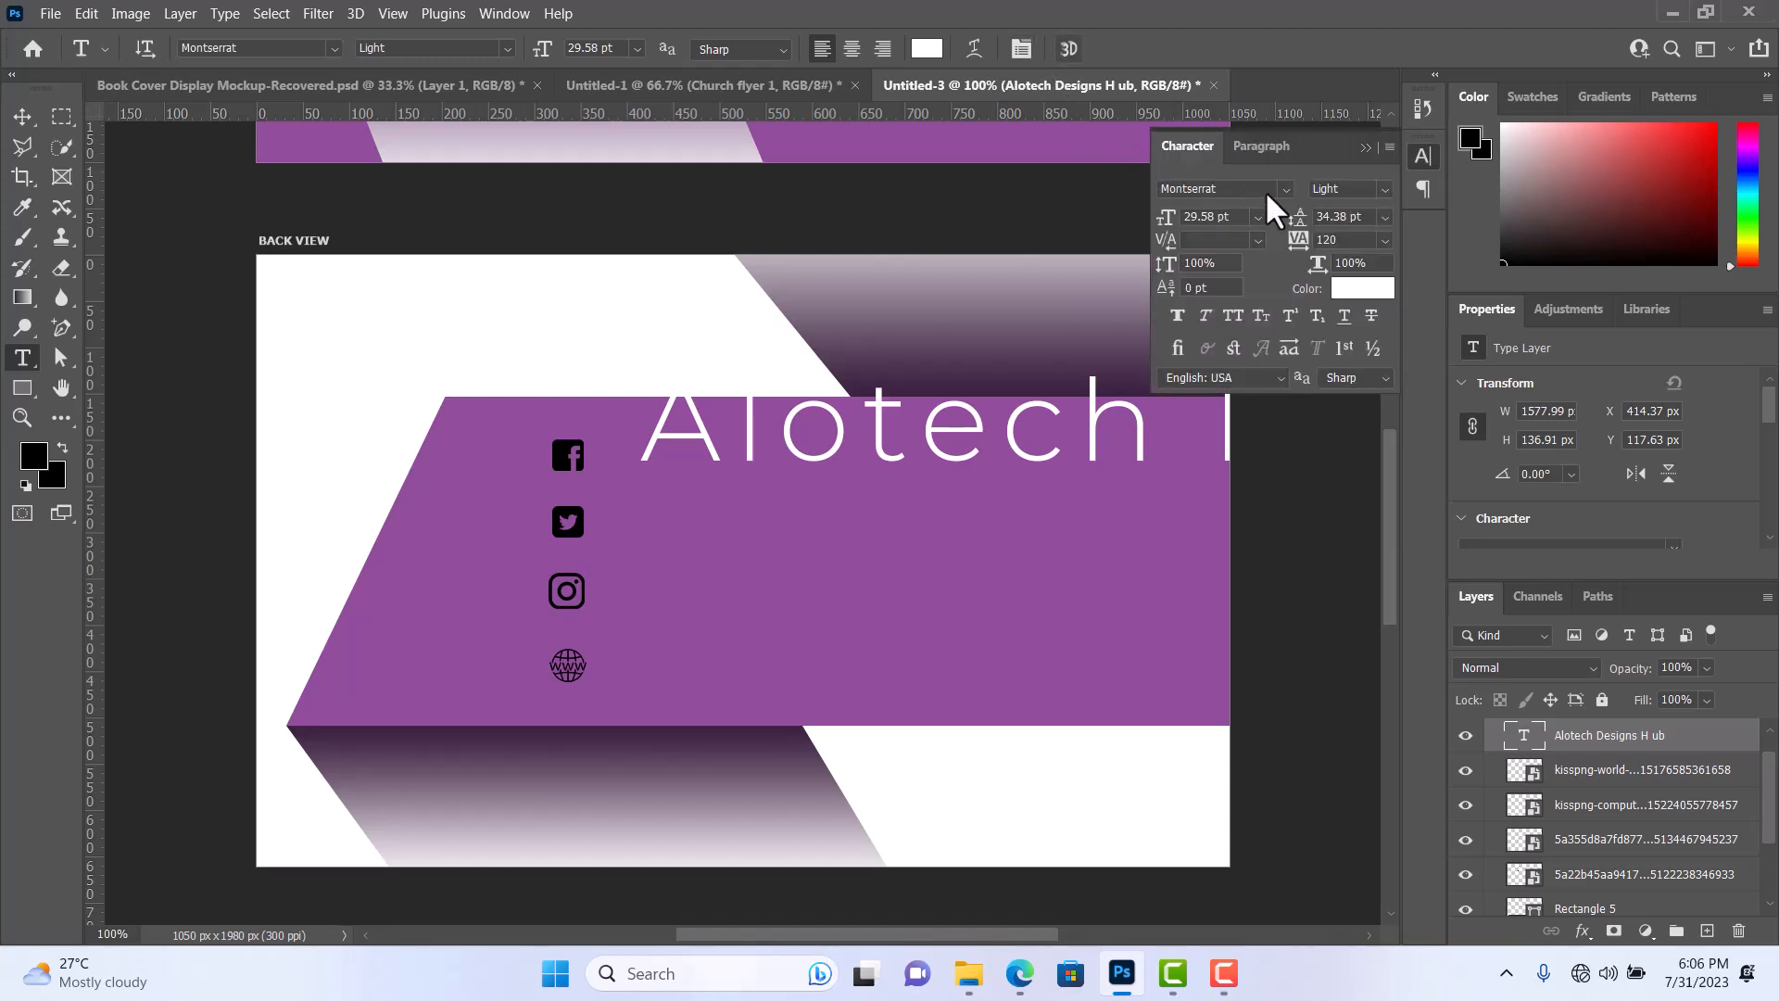
Set the Alotech text's leading to Auto and its tracking to 0.
{"action": "left_click", "coordinate": [1377, 217]}
{"action": "left_click", "coordinate": [1338, 238]}
{"action": "left_click", "coordinate": [1380, 239]}
{"action": "left_click", "coordinate": [1341, 378]}
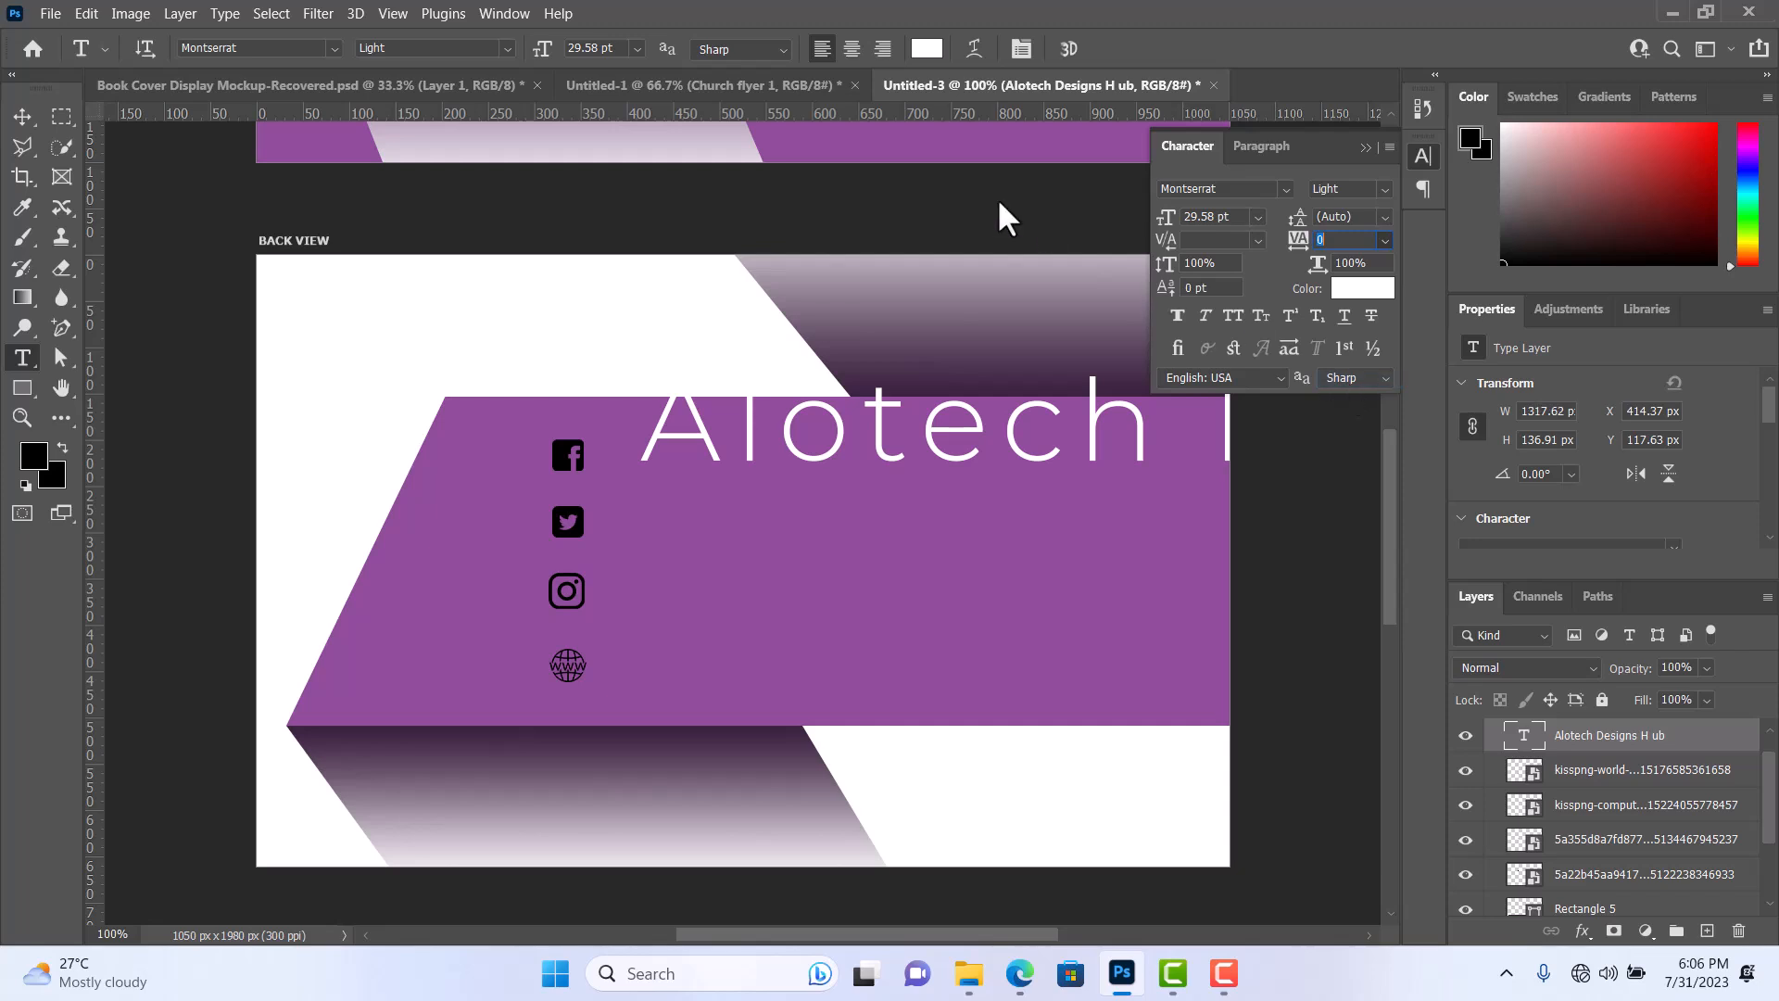
Scale the Alotech text down to about 8.66 pt and position it directly beside the Facebook icon.
{"action": "left_click", "coordinate": [30, 133]}
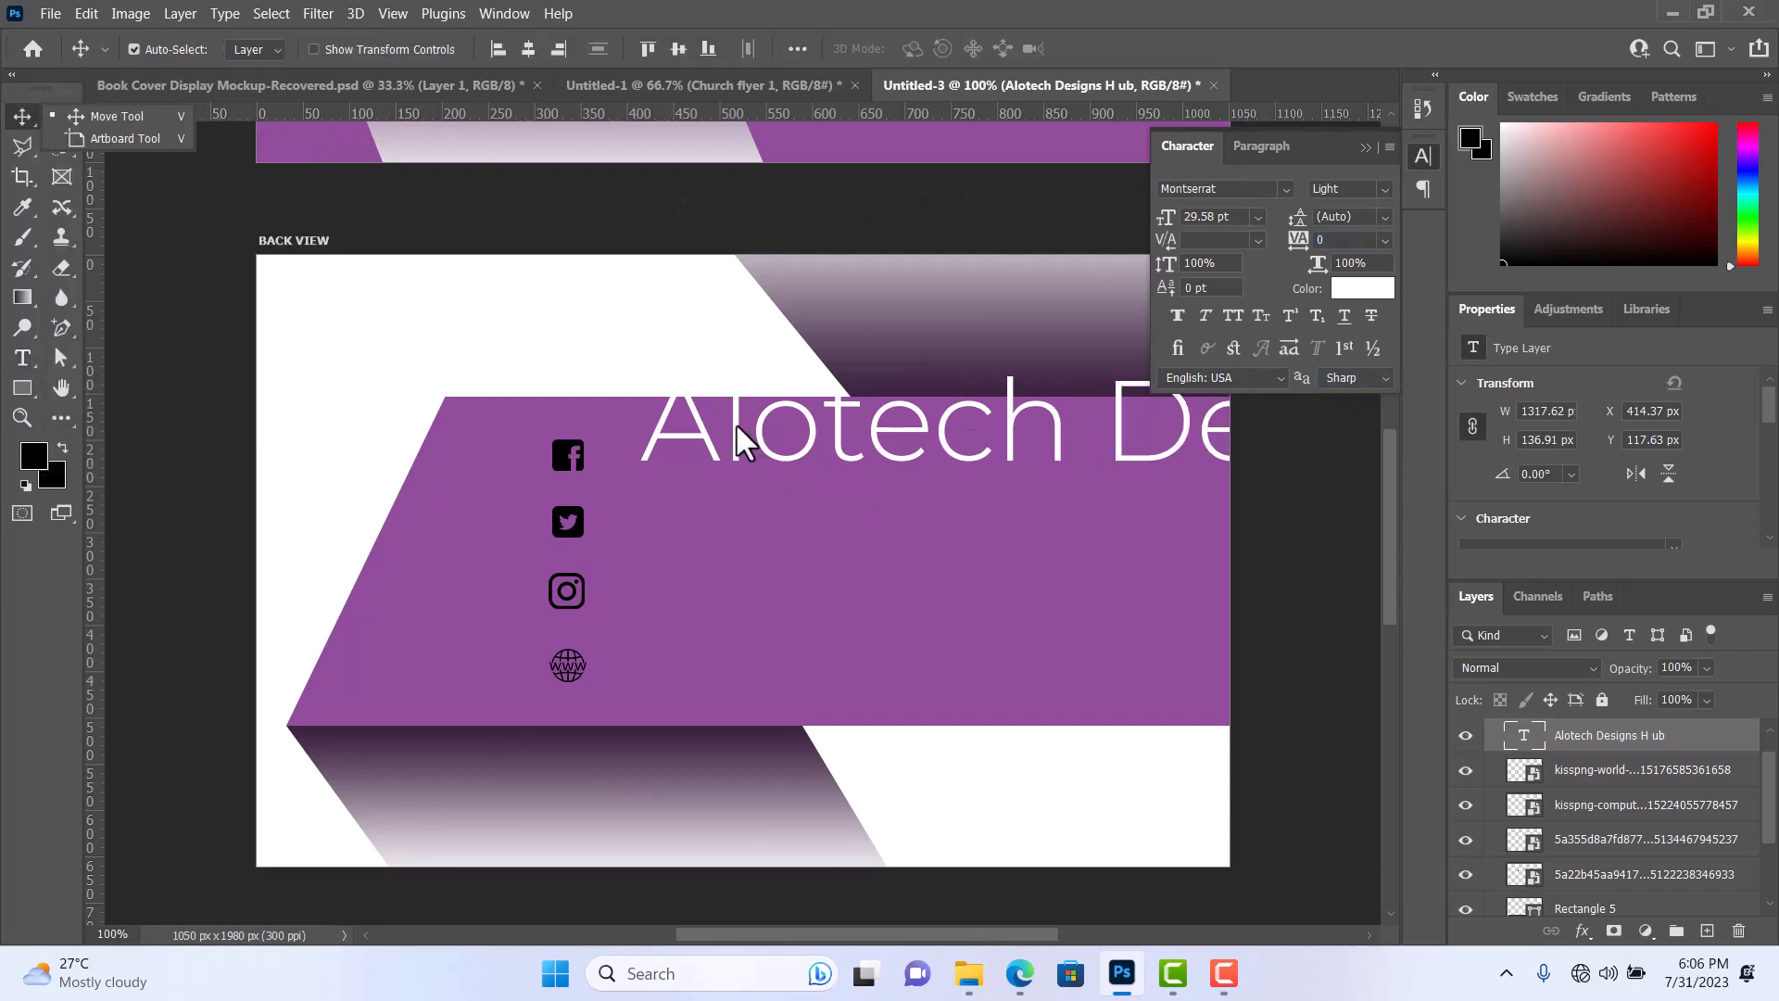
{"action": "left_click_drag", "start_coordinate": [734, 472], "coordinate": [729, 470]}
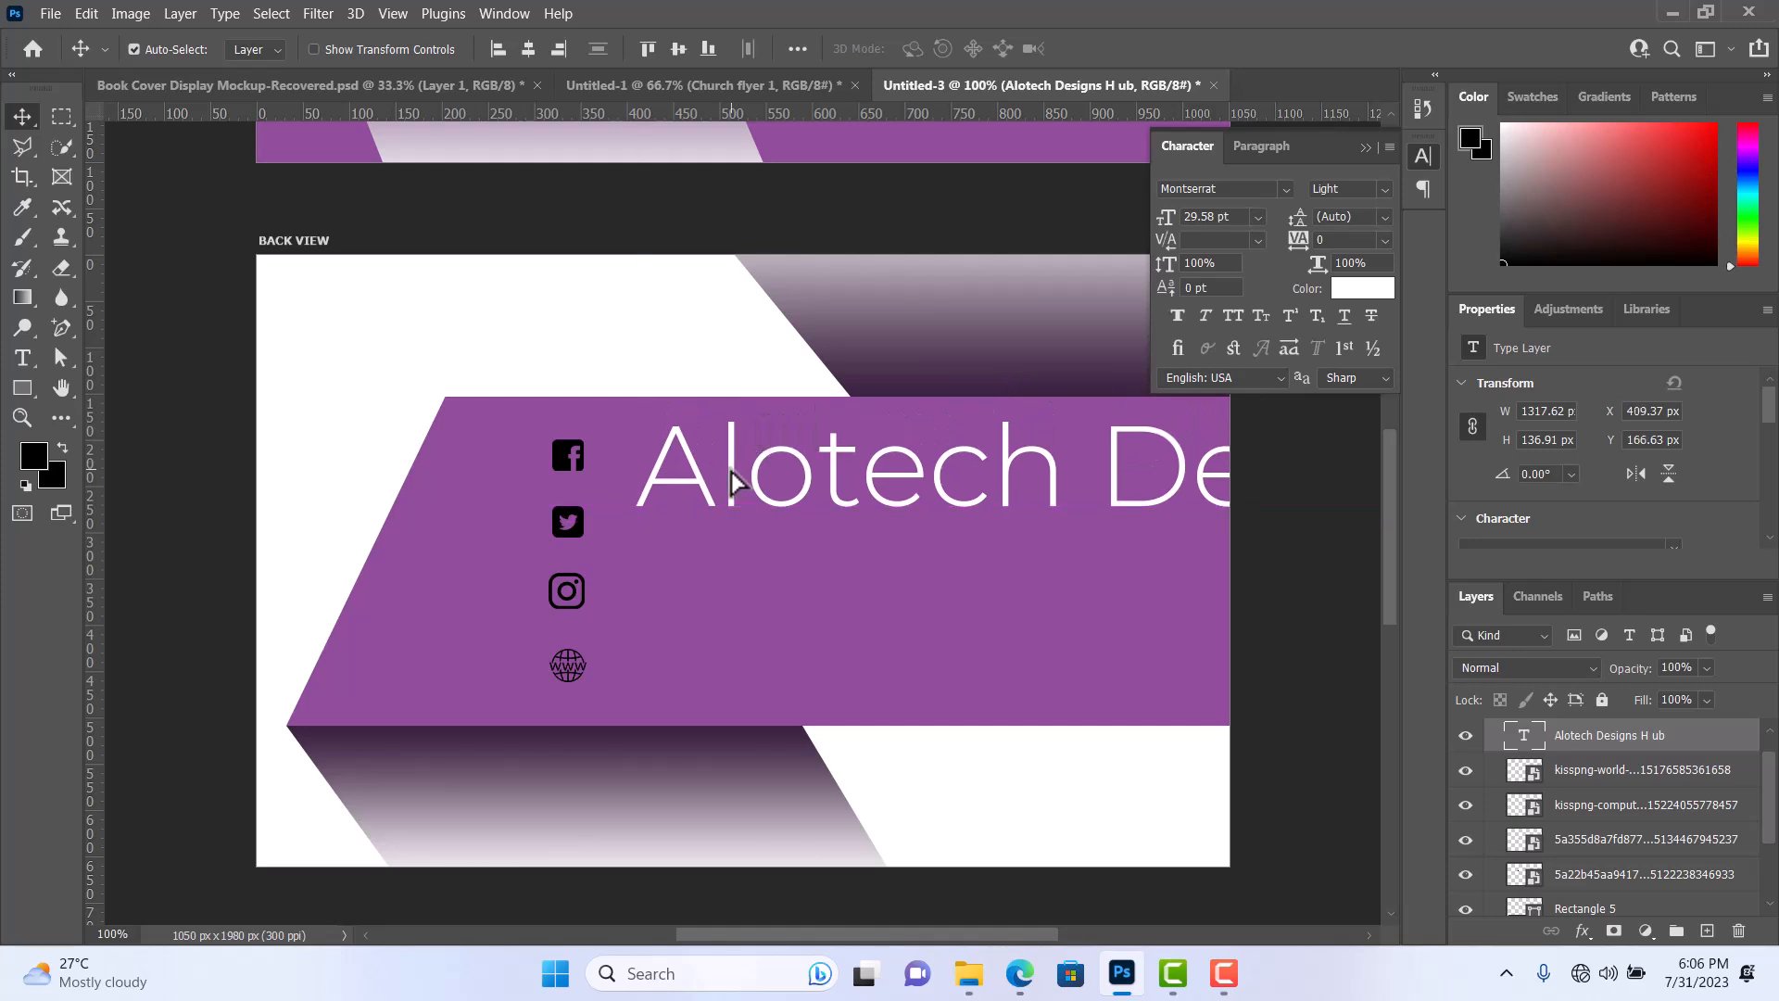
{"action": "key", "text": "ctrl+t"}
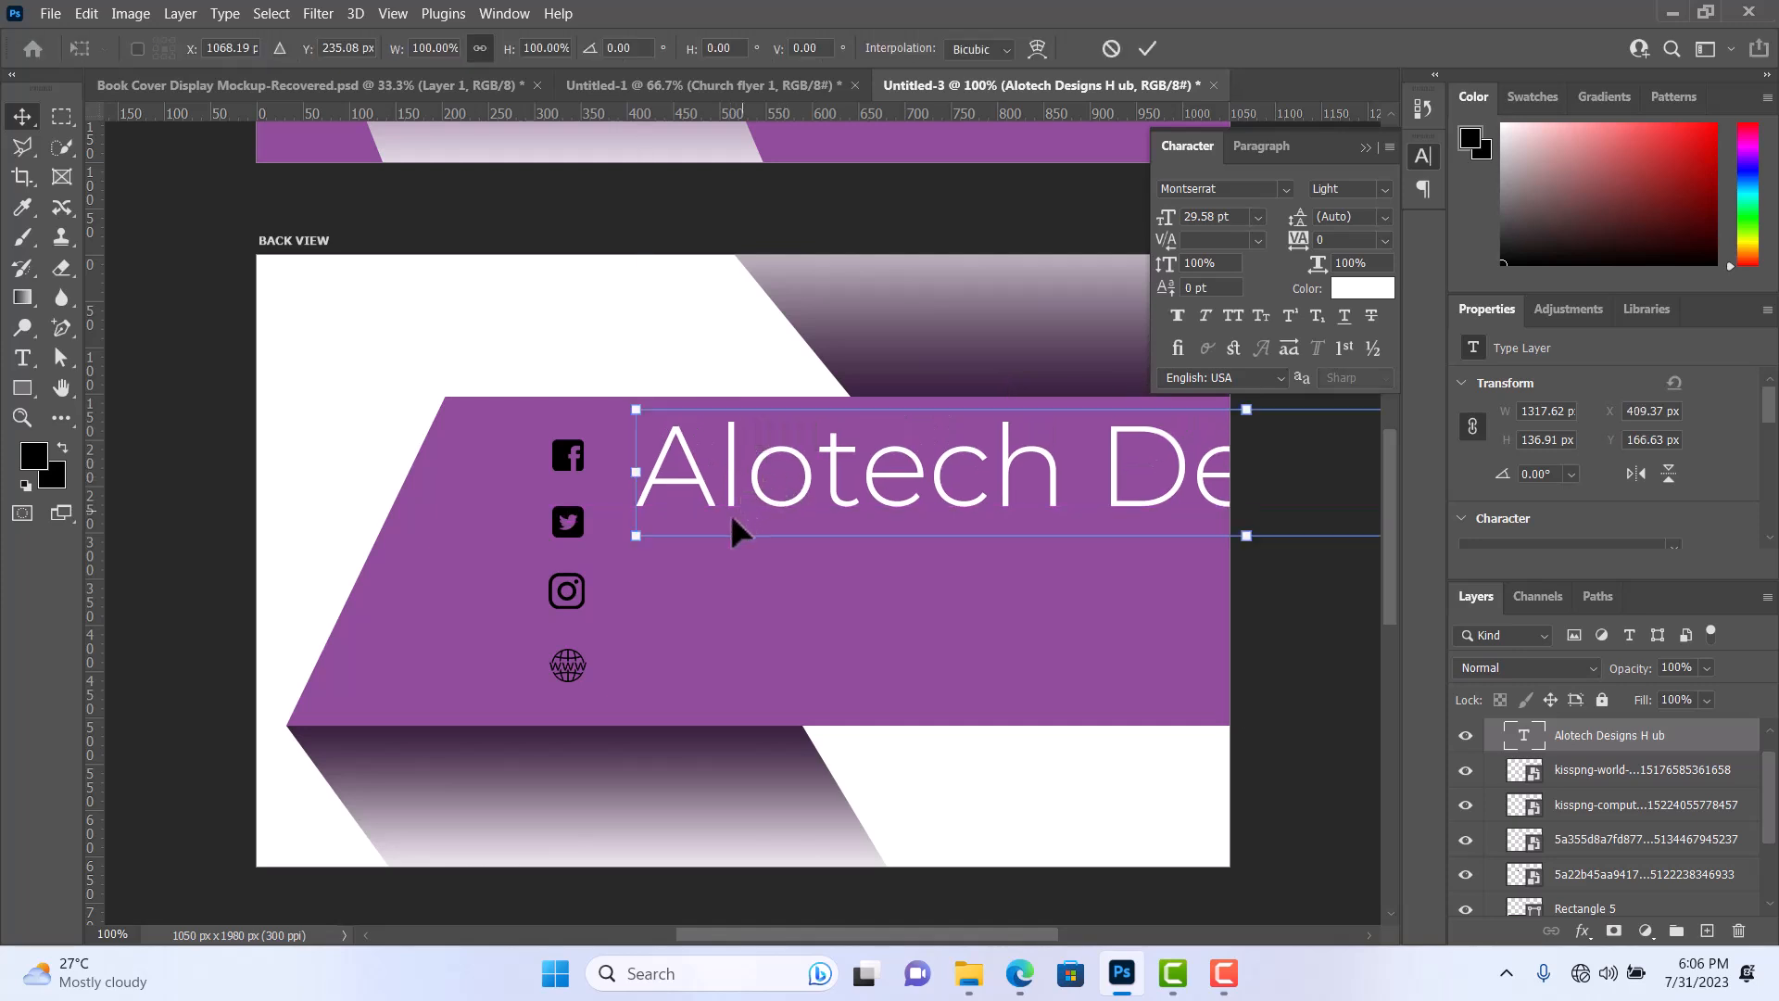
{"action": "left_click_drag", "start_coordinate": [633, 535], "coordinate": [1008, 499]}
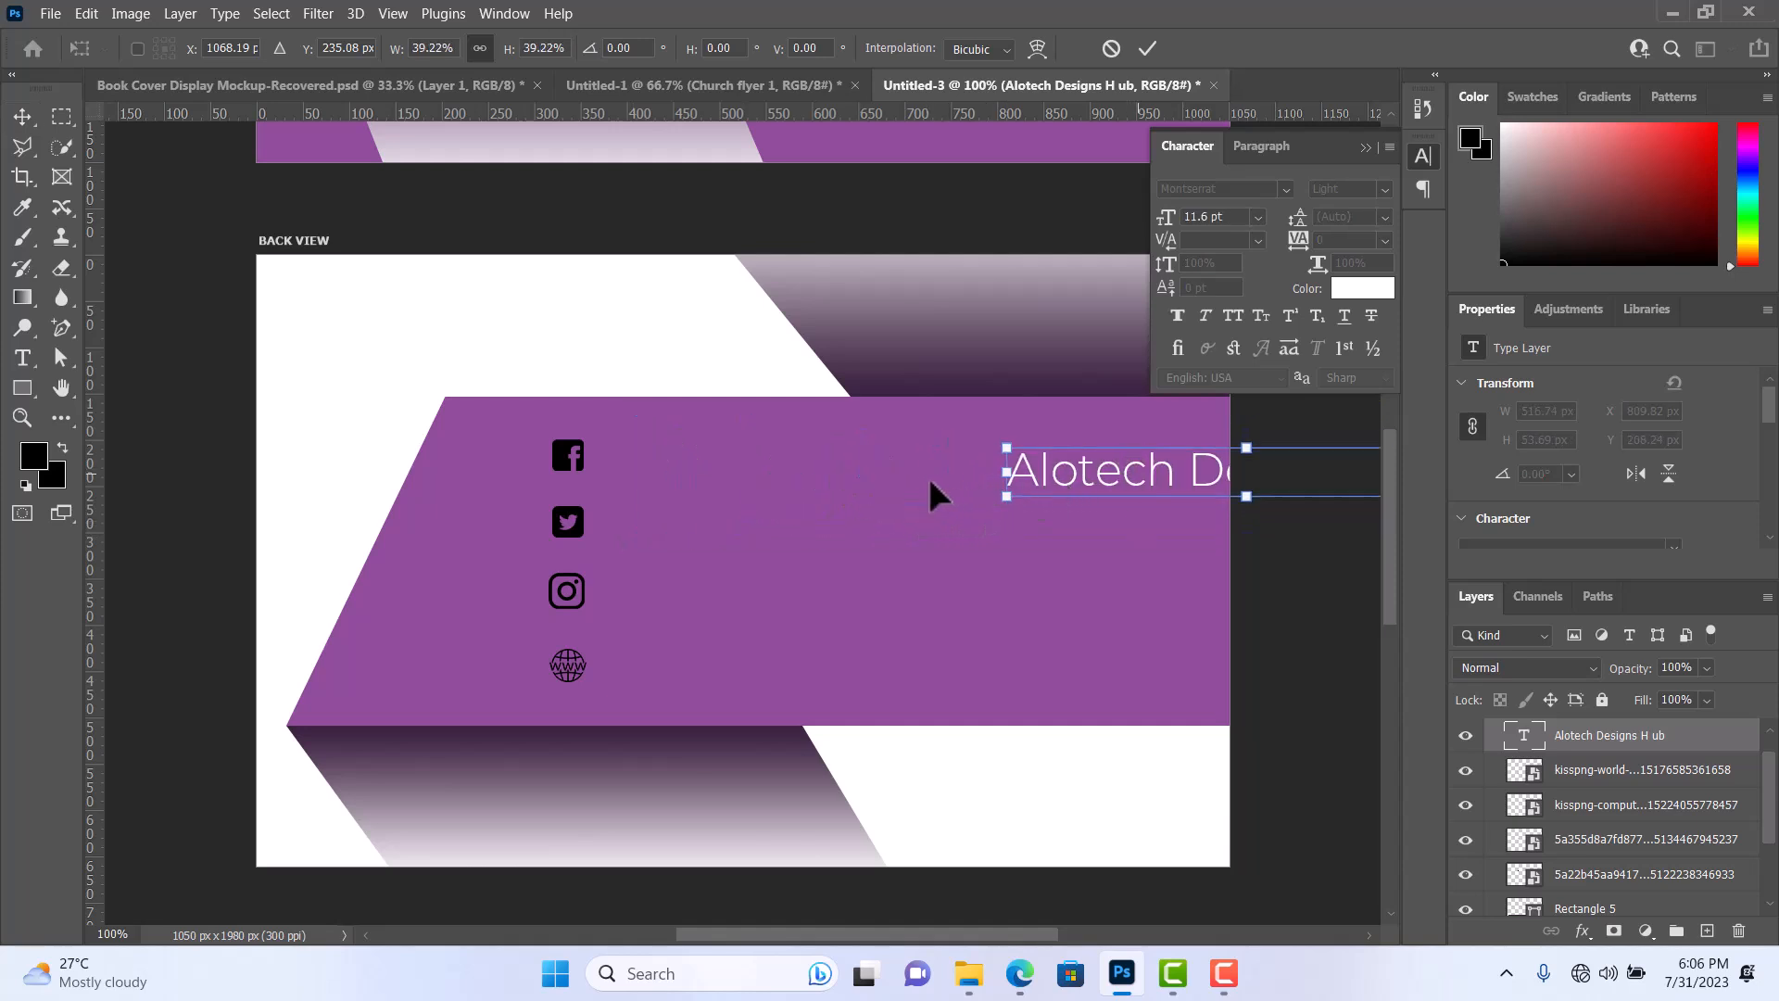
{"action": "left_click_drag", "start_coordinate": [850, 470], "coordinate": [743, 453]}
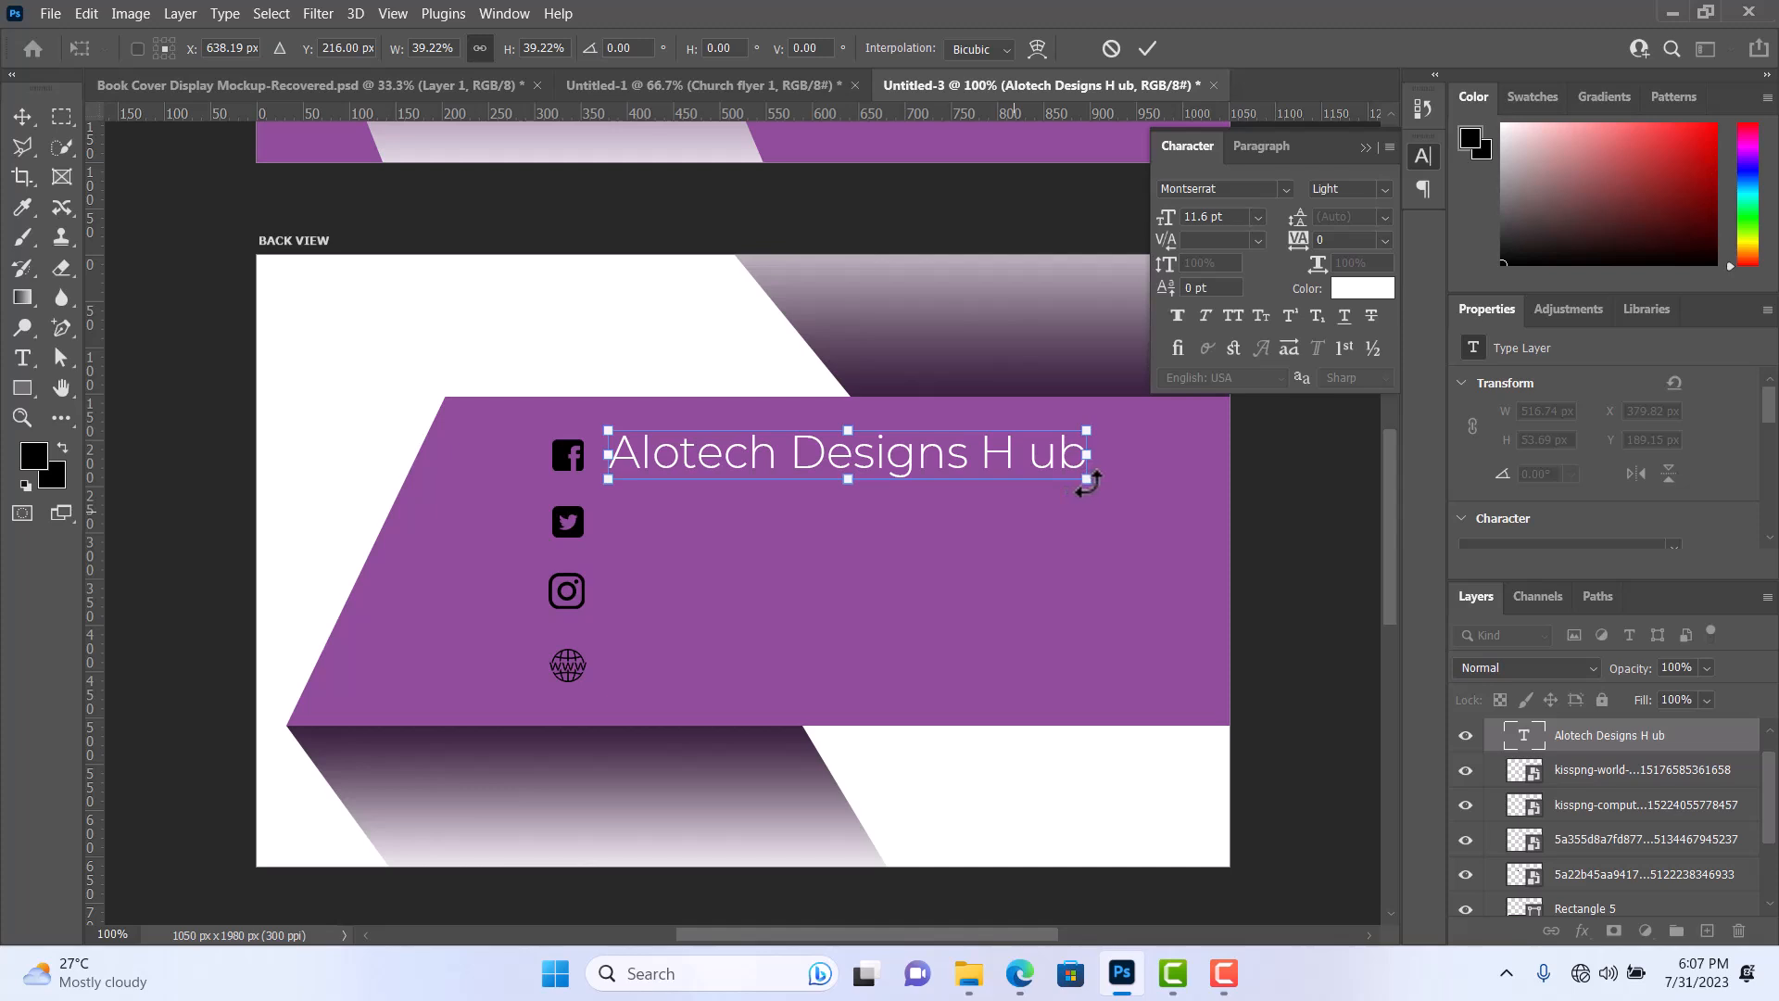
{"action": "left_click_drag", "start_coordinate": [1093, 484], "coordinate": [965, 466]}
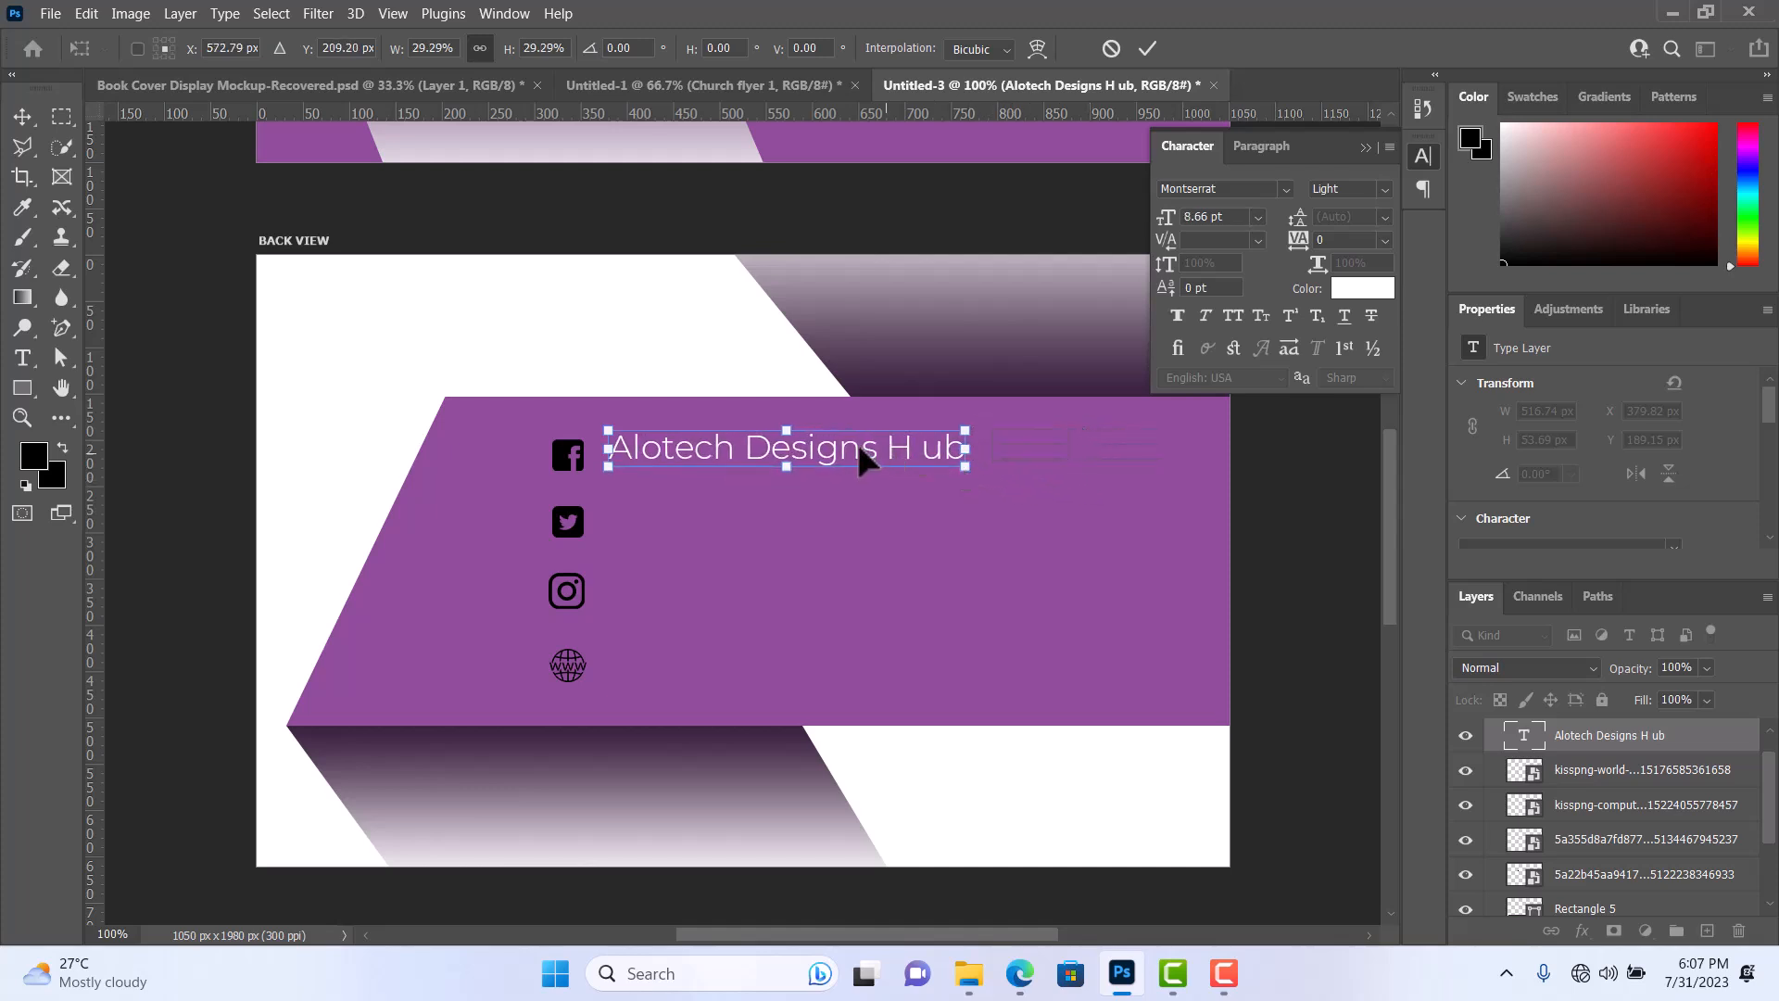
{"action": "left_click_drag", "start_coordinate": [853, 451], "coordinate": [852, 449]}
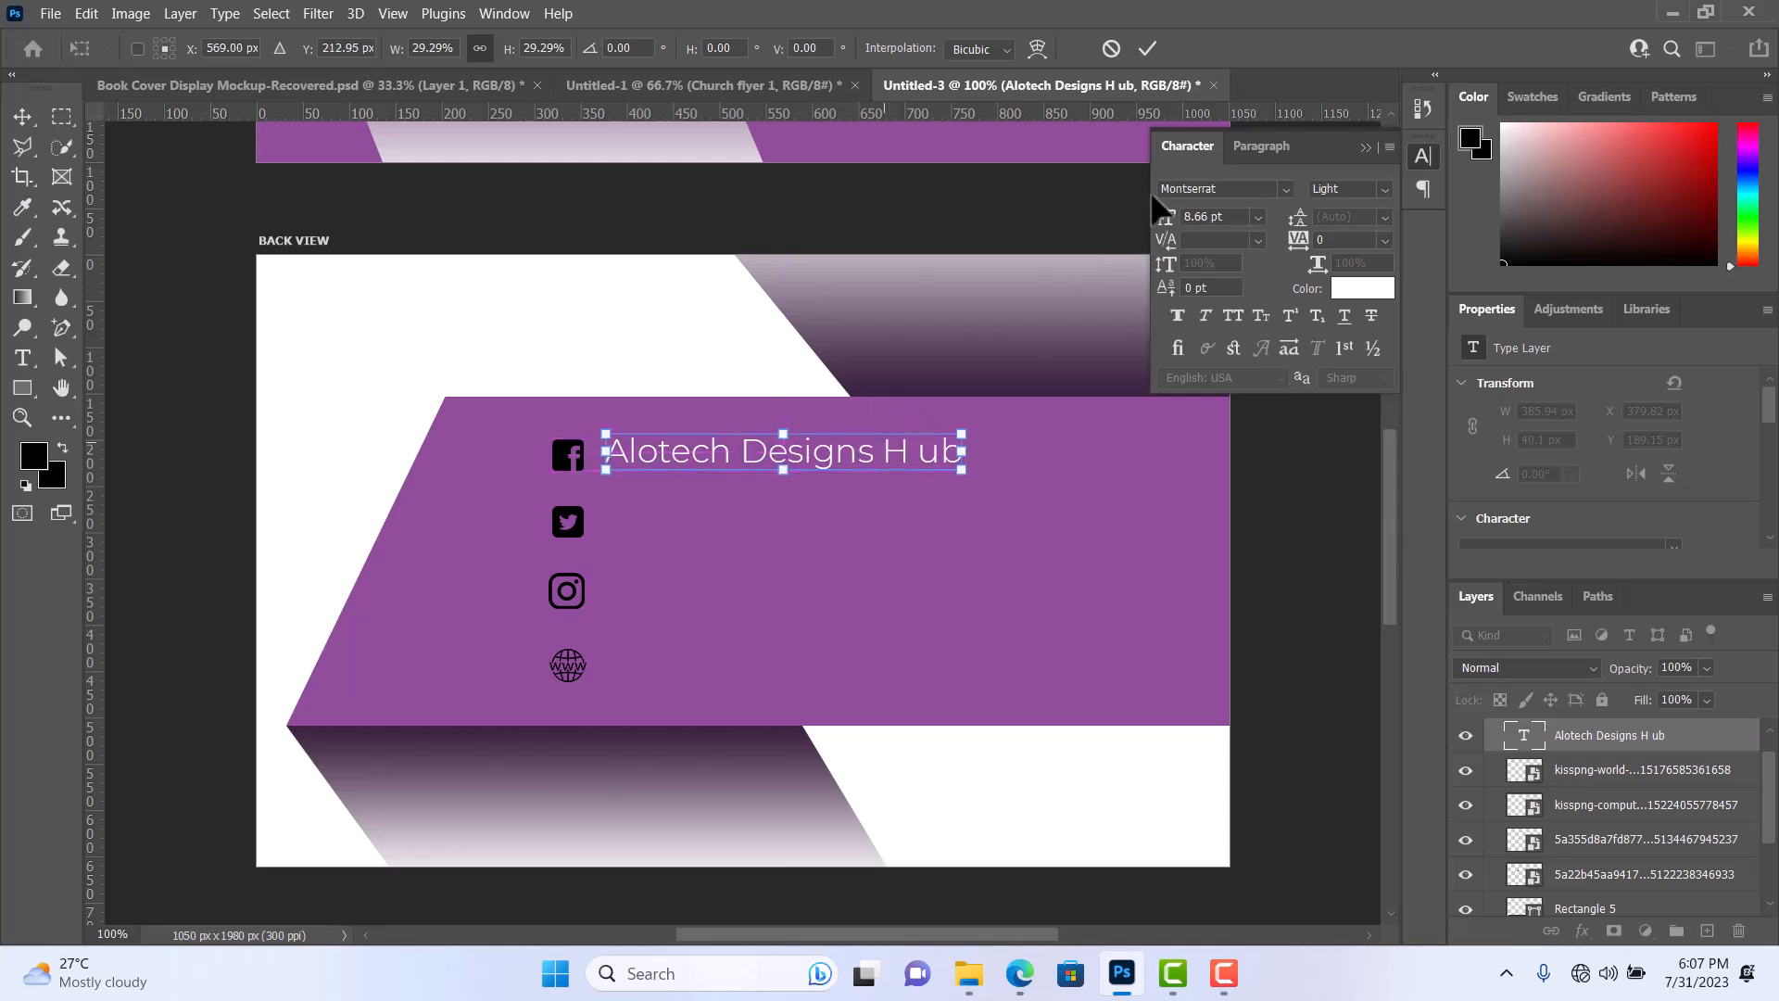
{"action": "key", "text": "Down"}
{"action": "key", "text": "Down"}
{"action": "left_click", "coordinate": [1147, 50]}
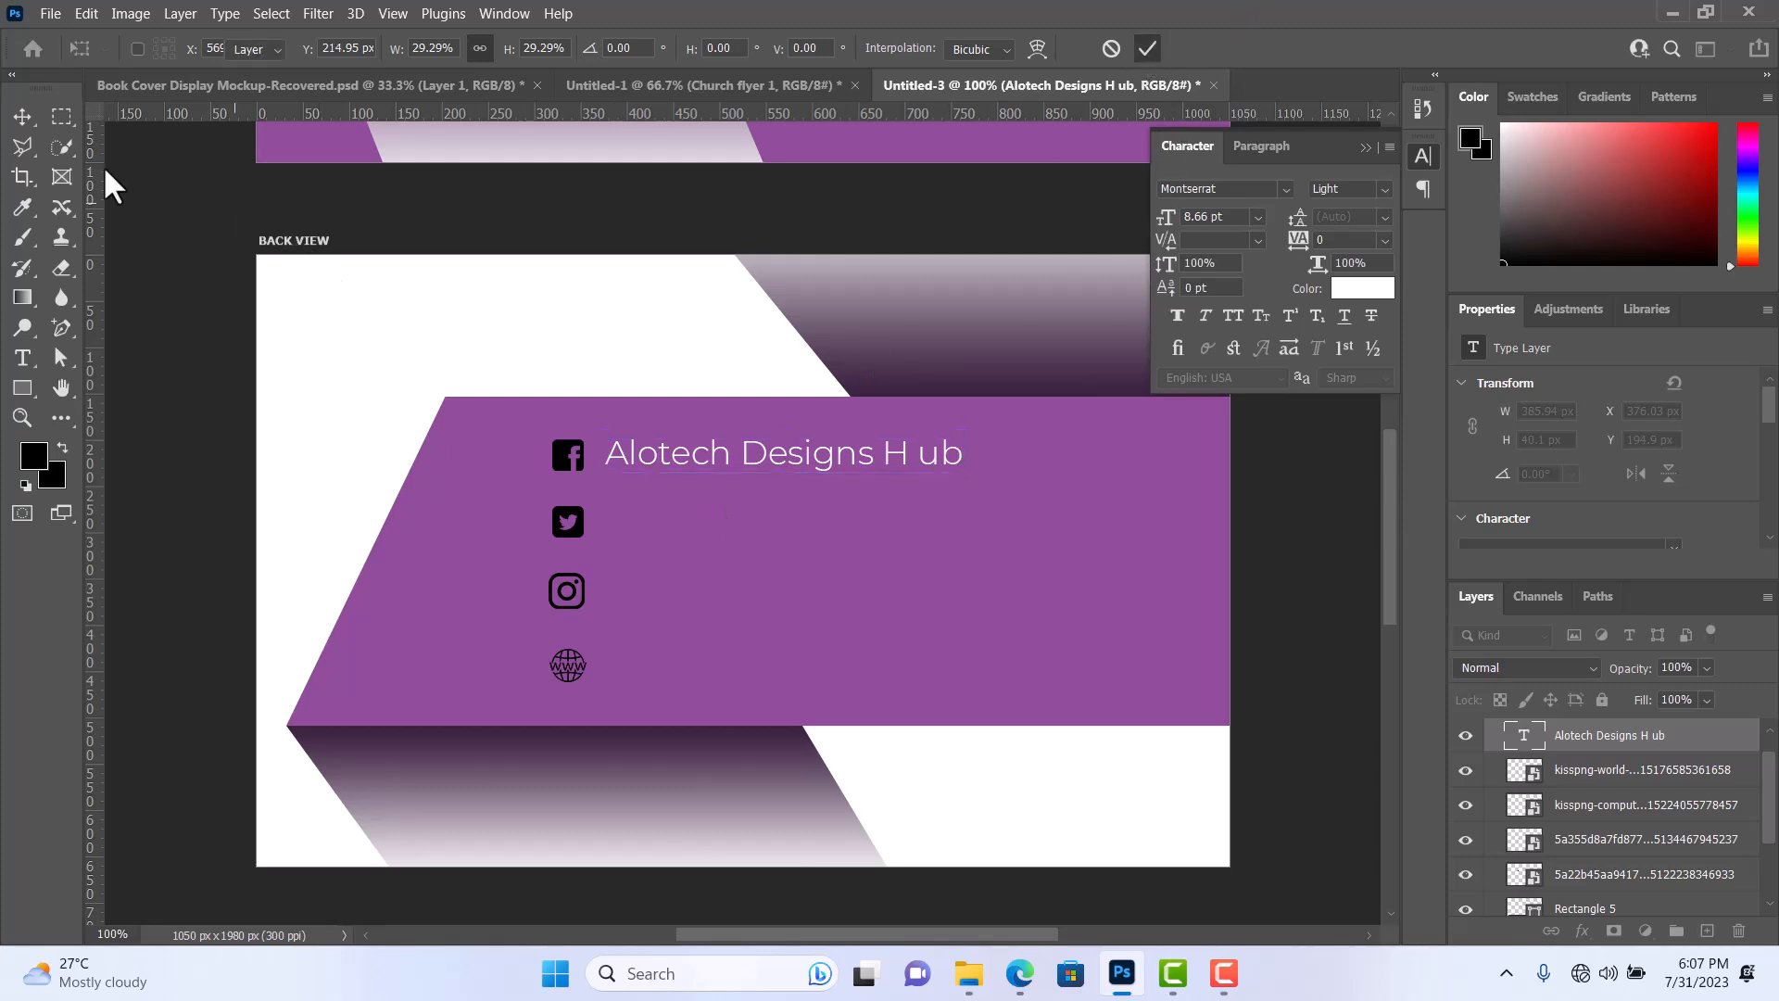
Lower the Alotech label to about Y 202 px and place copies of it beside the Twitter, Instagram and globe icons.
{"action": "left_click", "coordinate": [35, 116]}
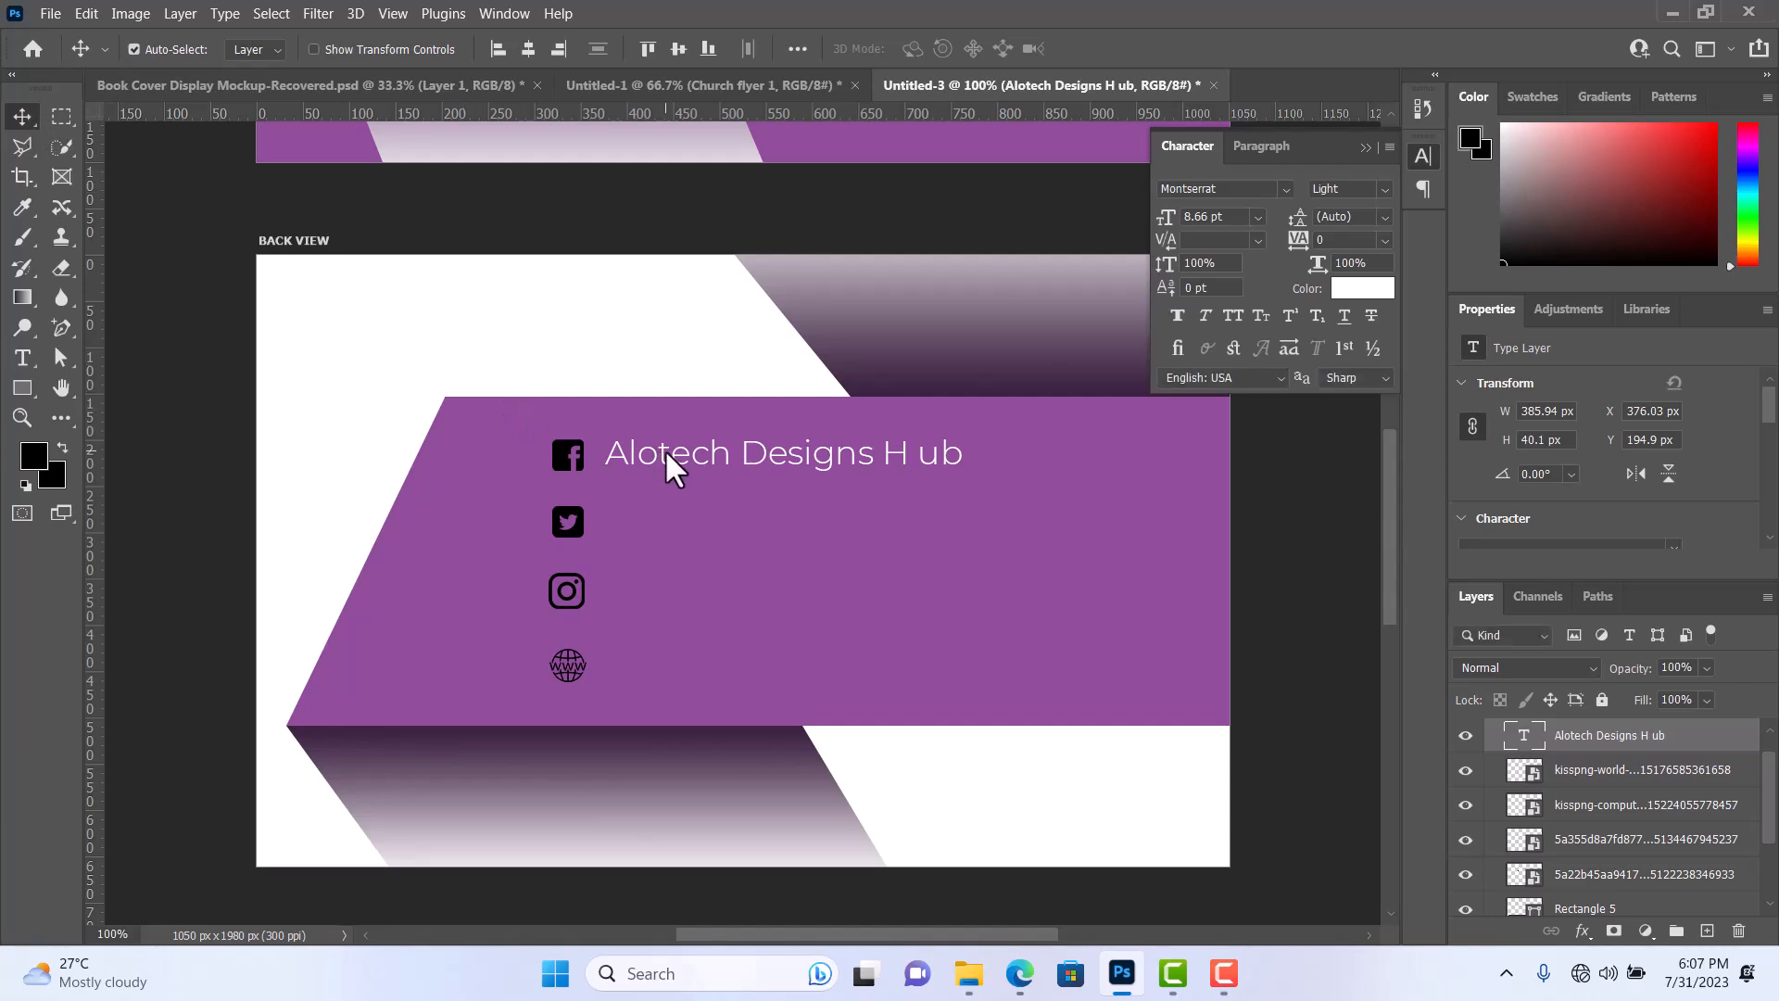
{"action": "left_click_drag", "start_coordinate": [663, 454], "coordinate": [669, 463]}
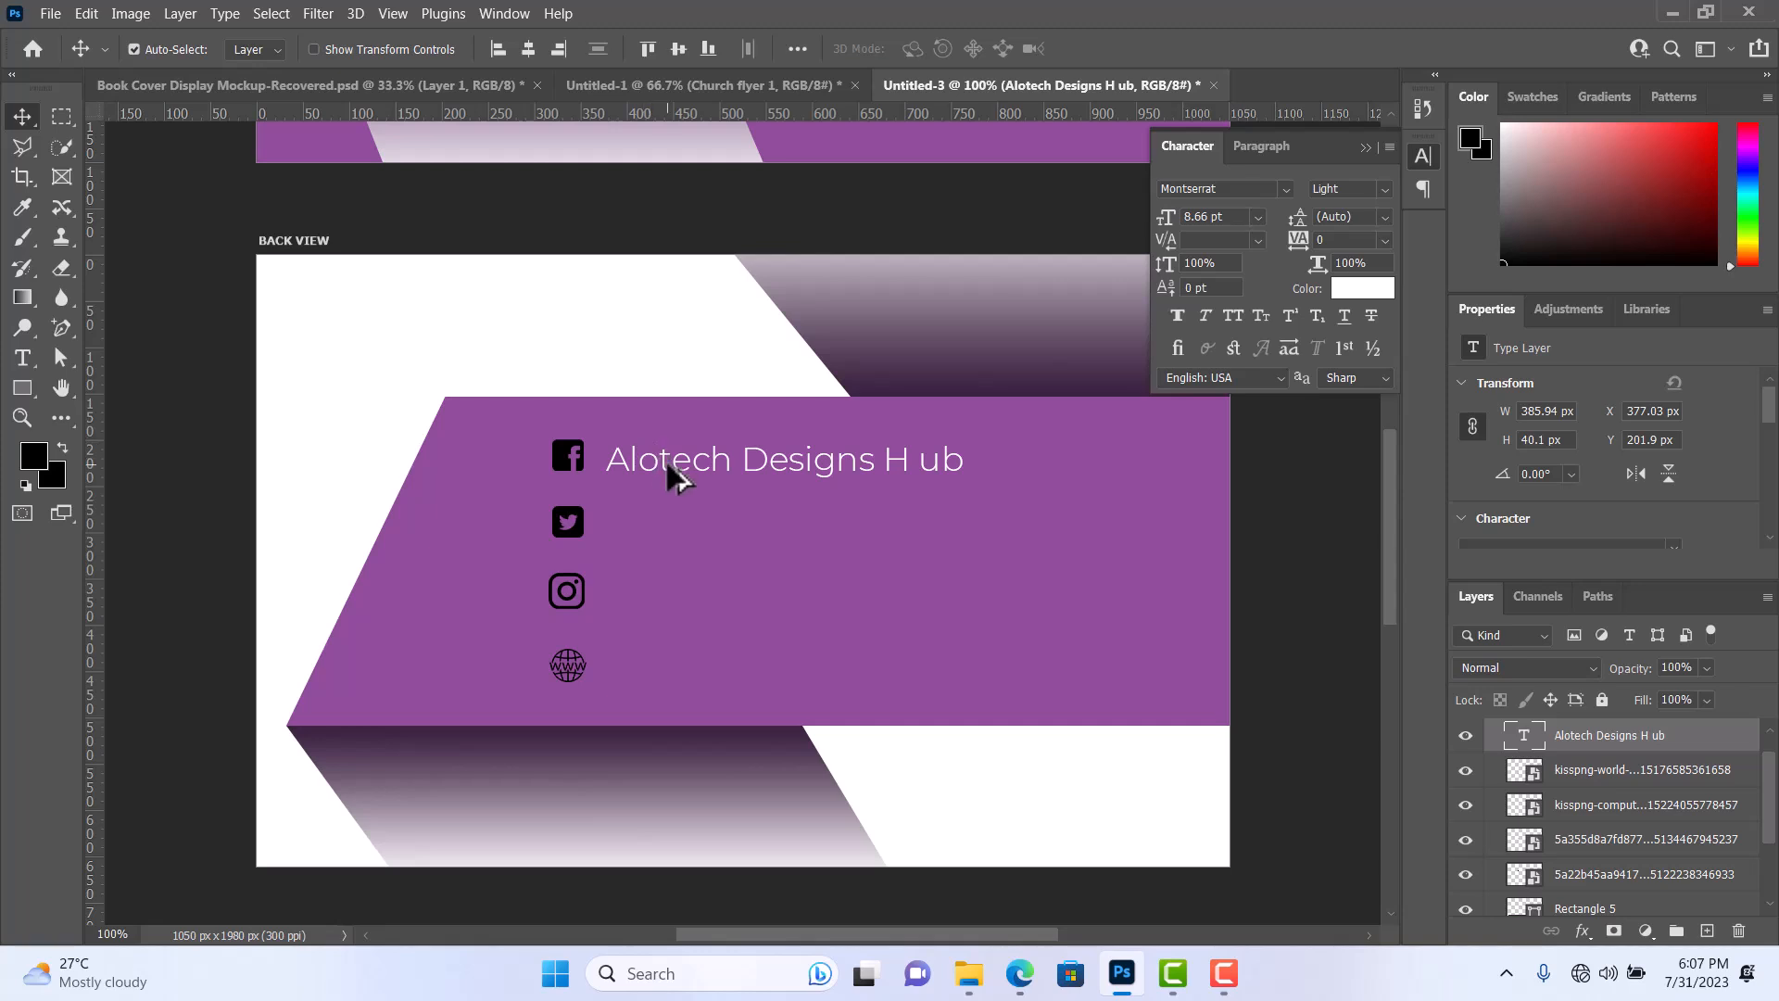
{"action": "left_click_drag", "start_coordinate": [675, 473], "coordinate": [661, 667]}
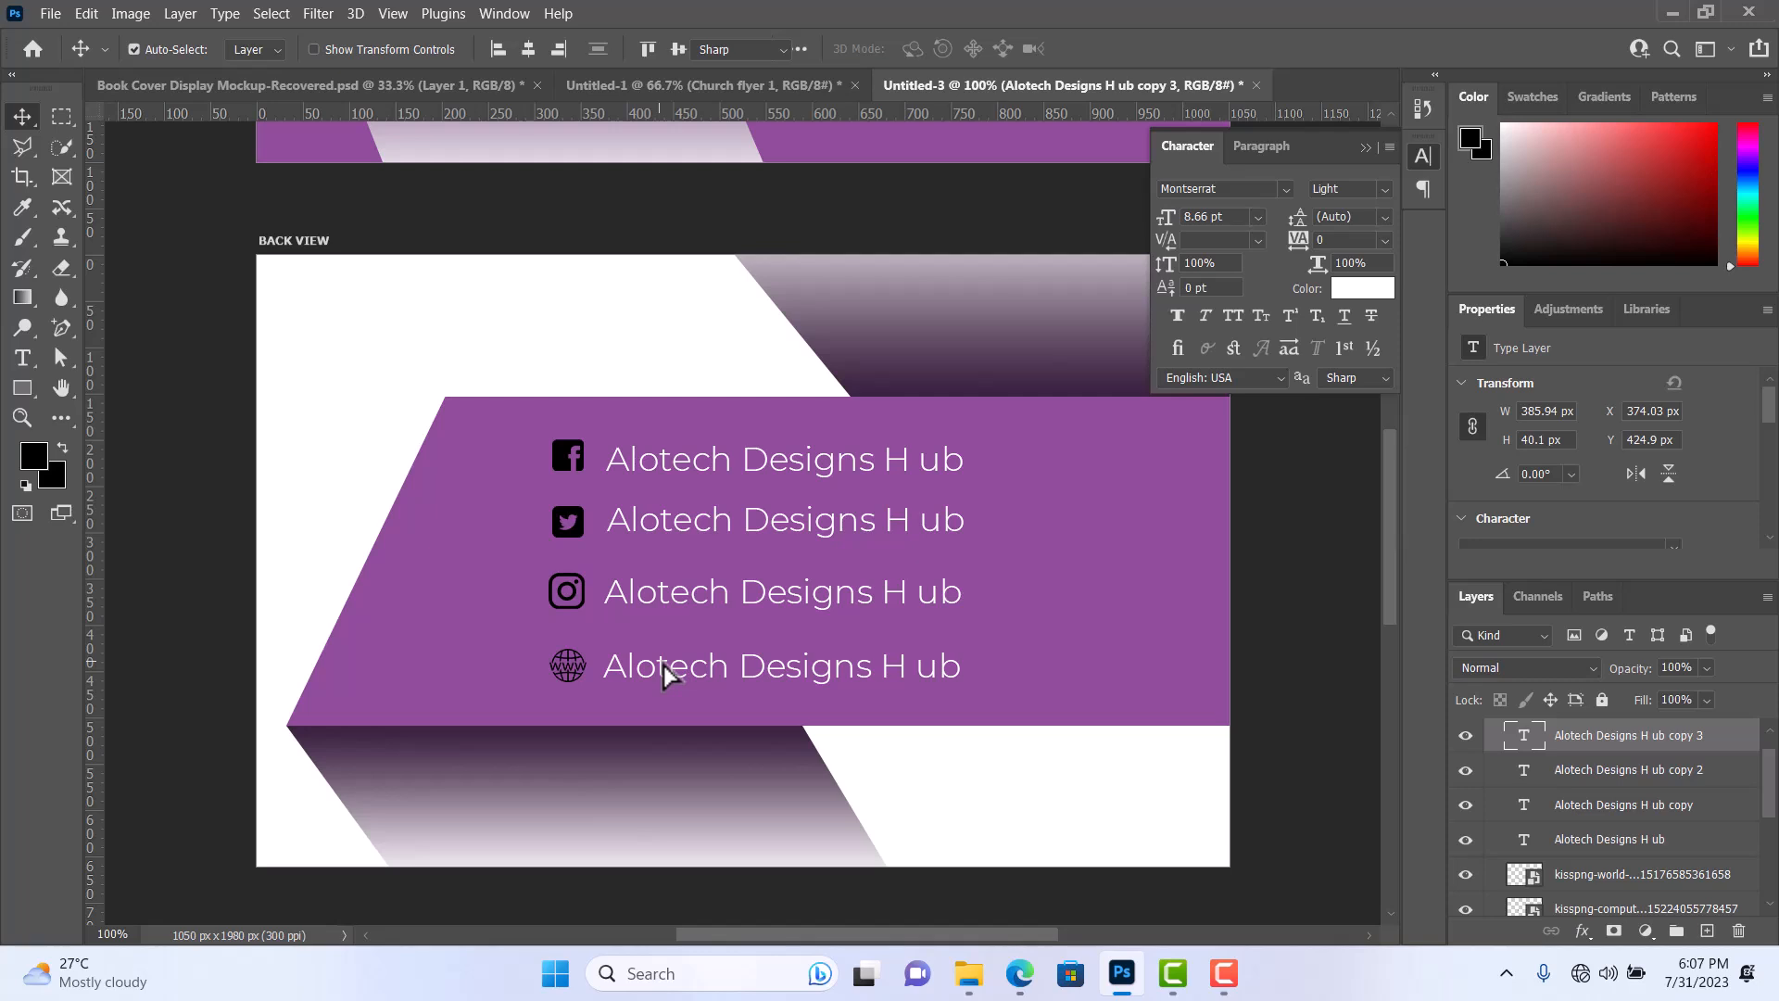
{"action": "double_click", "coordinate": [663, 665]}
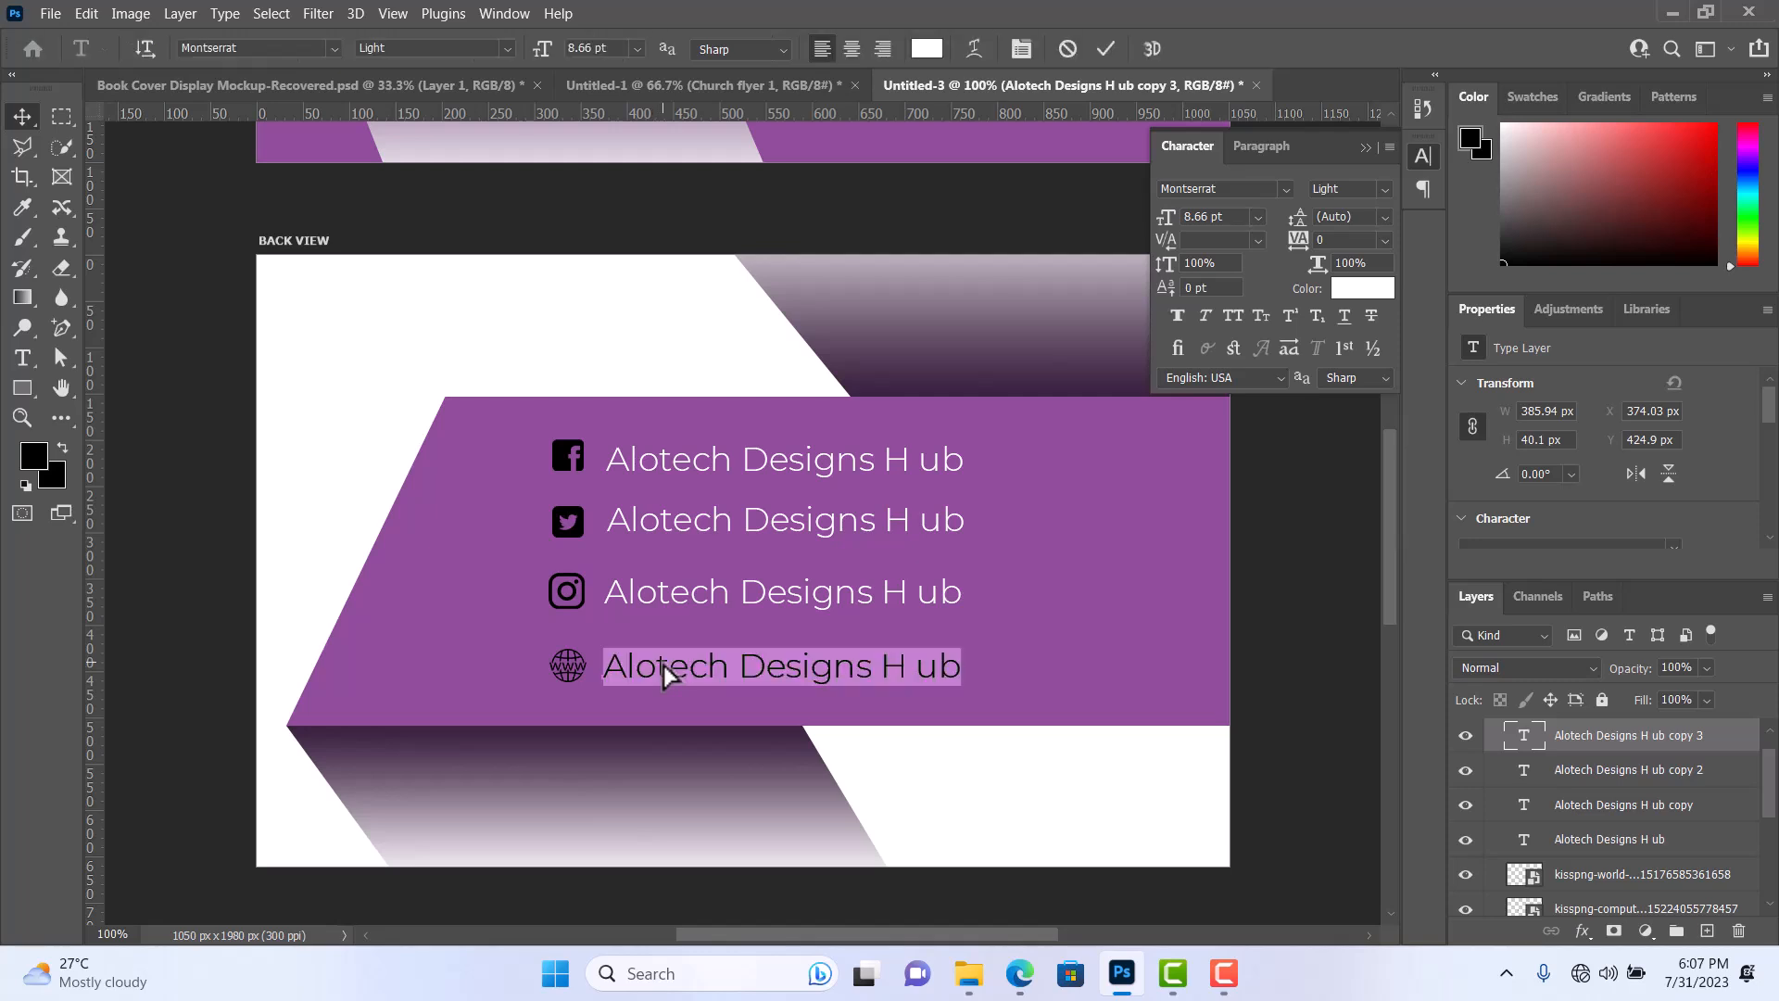
{"action": "left_click", "coordinate": [663, 665]}
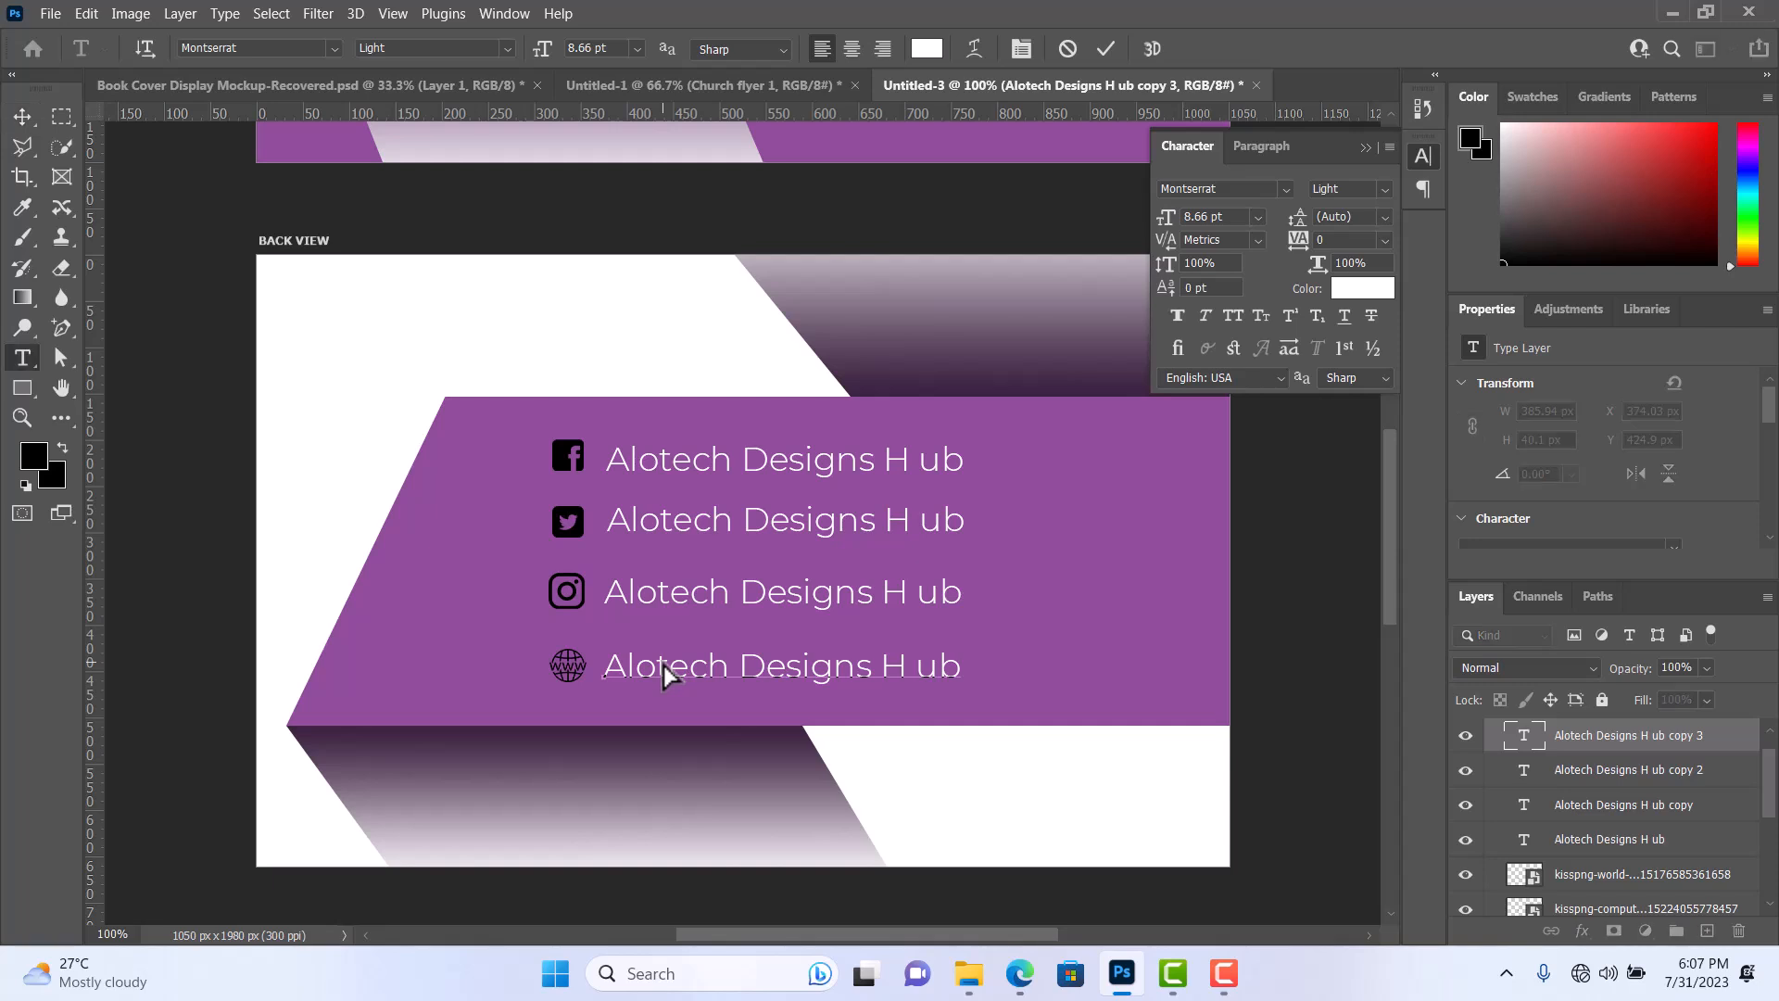
{"action": "key", "text": "ctrl+a"}
{"action": "type", "text": "www"}
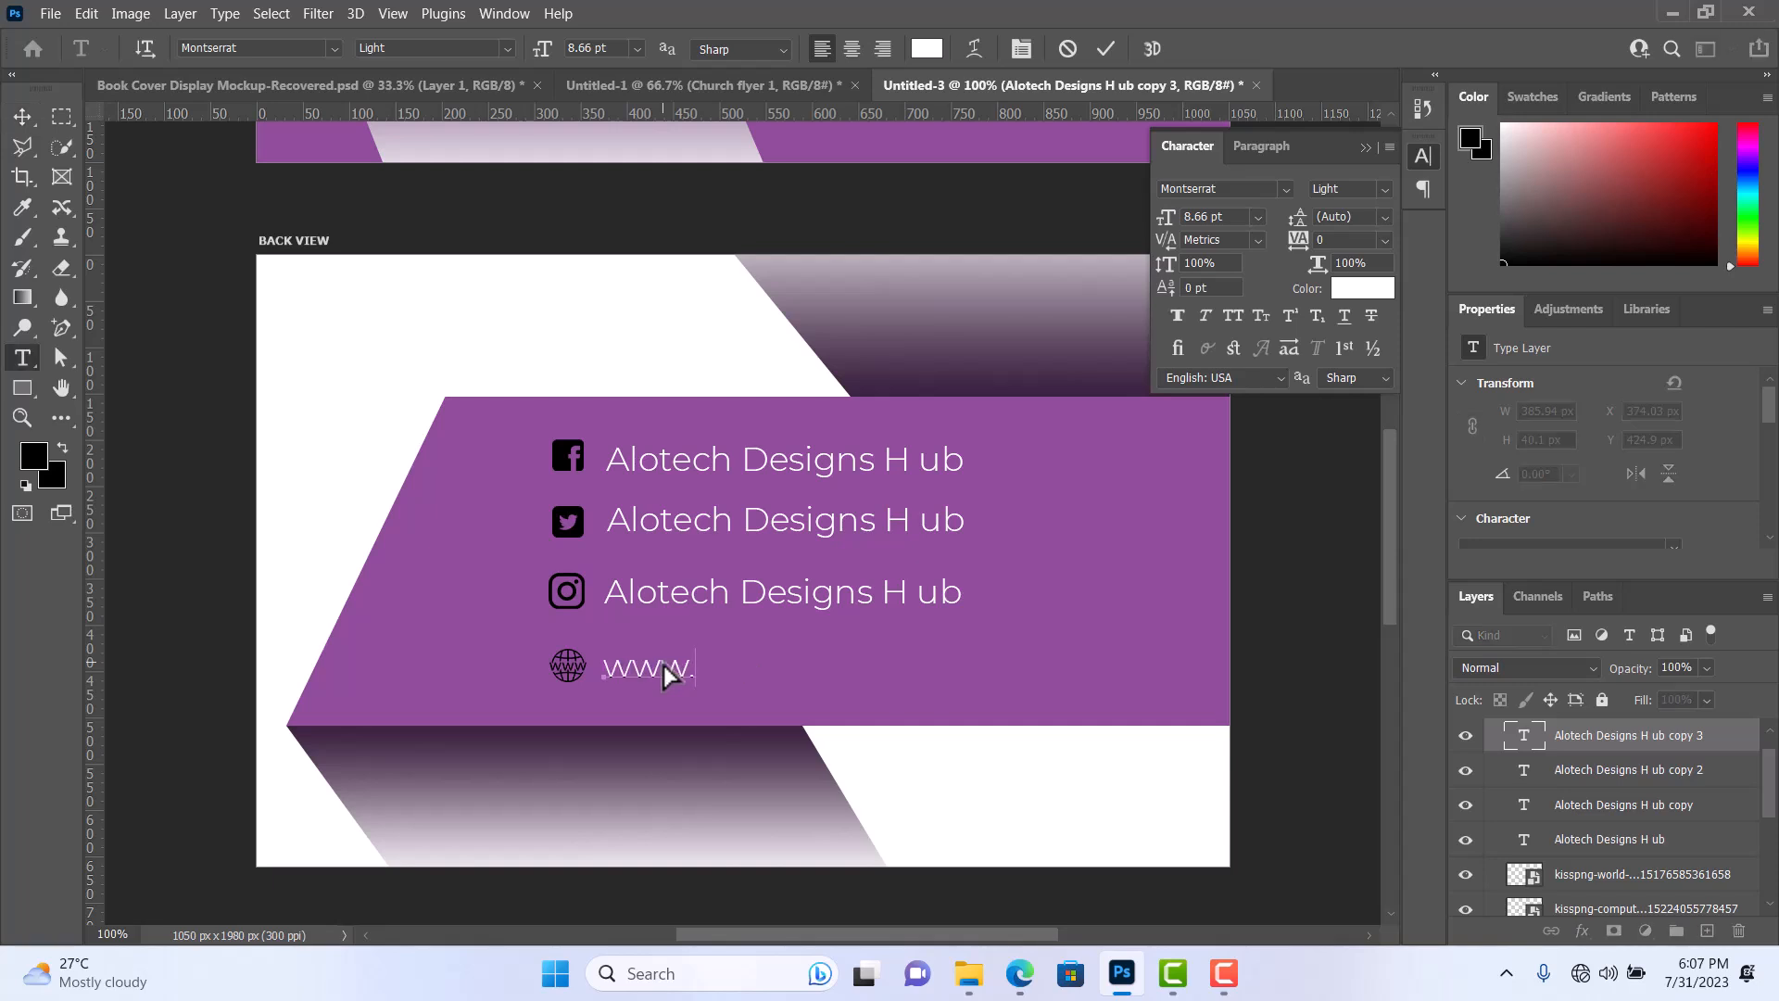
{"action": "type", "text": ".alotechdesigns"}
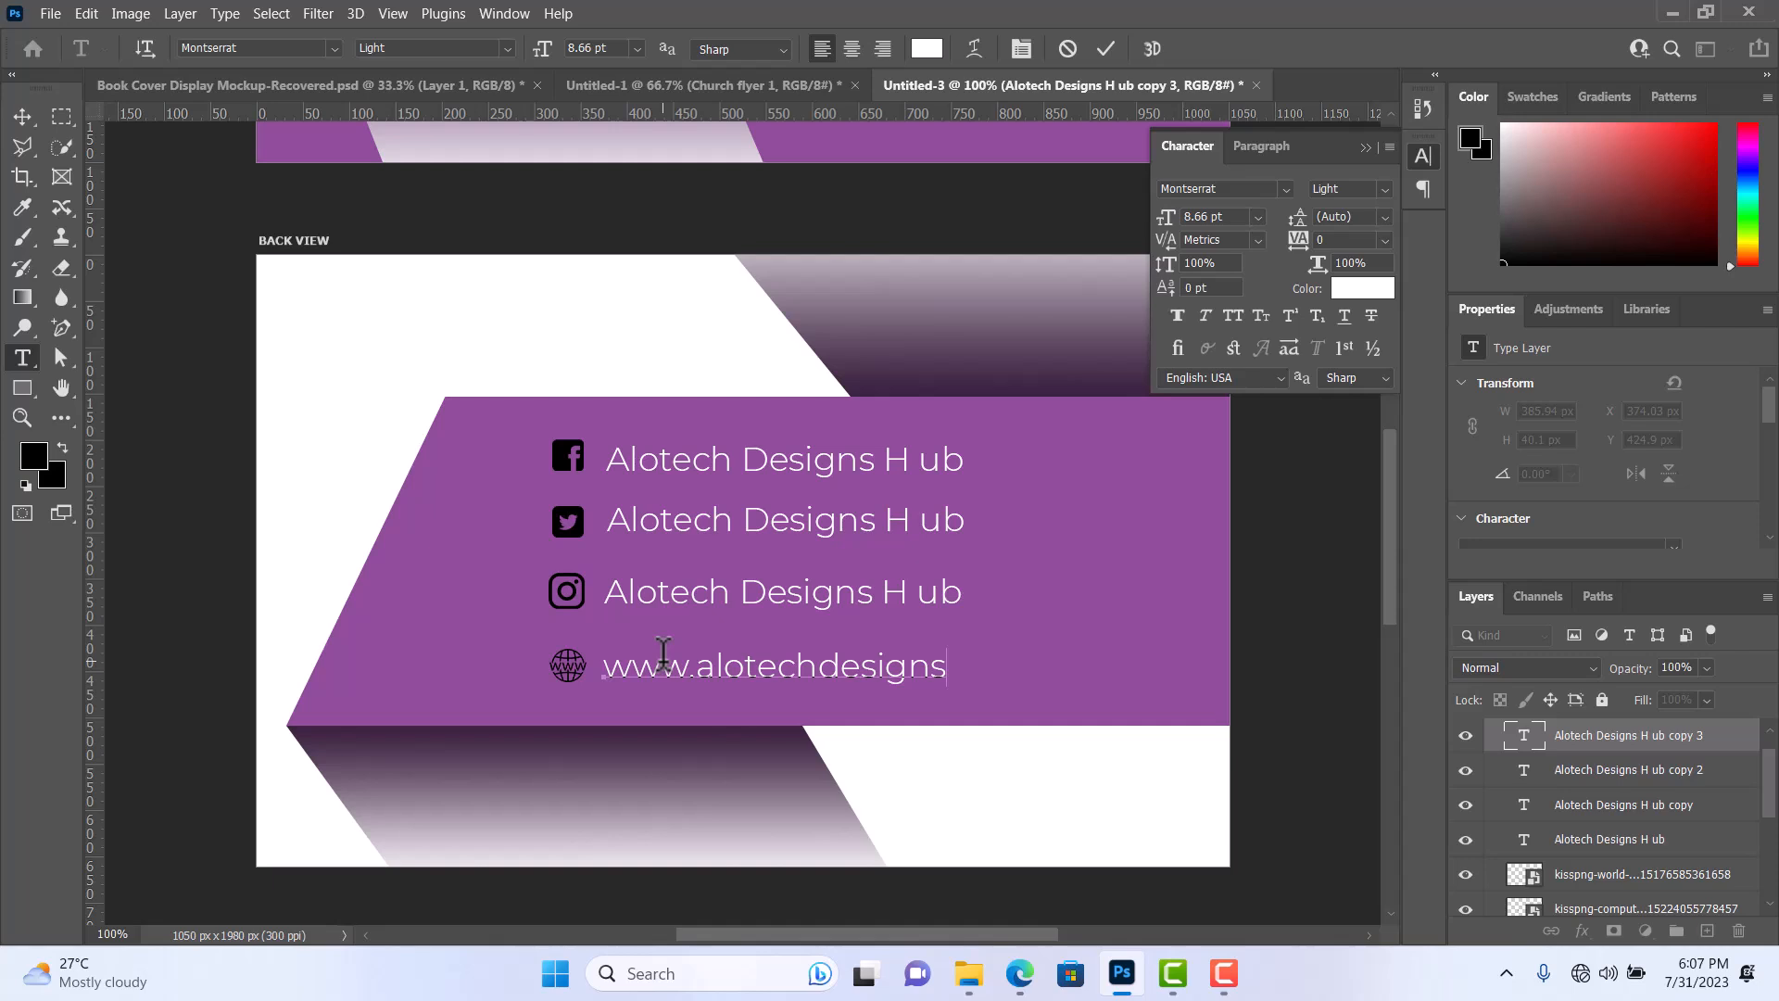
{"action": "type", "text": "hub.com"}
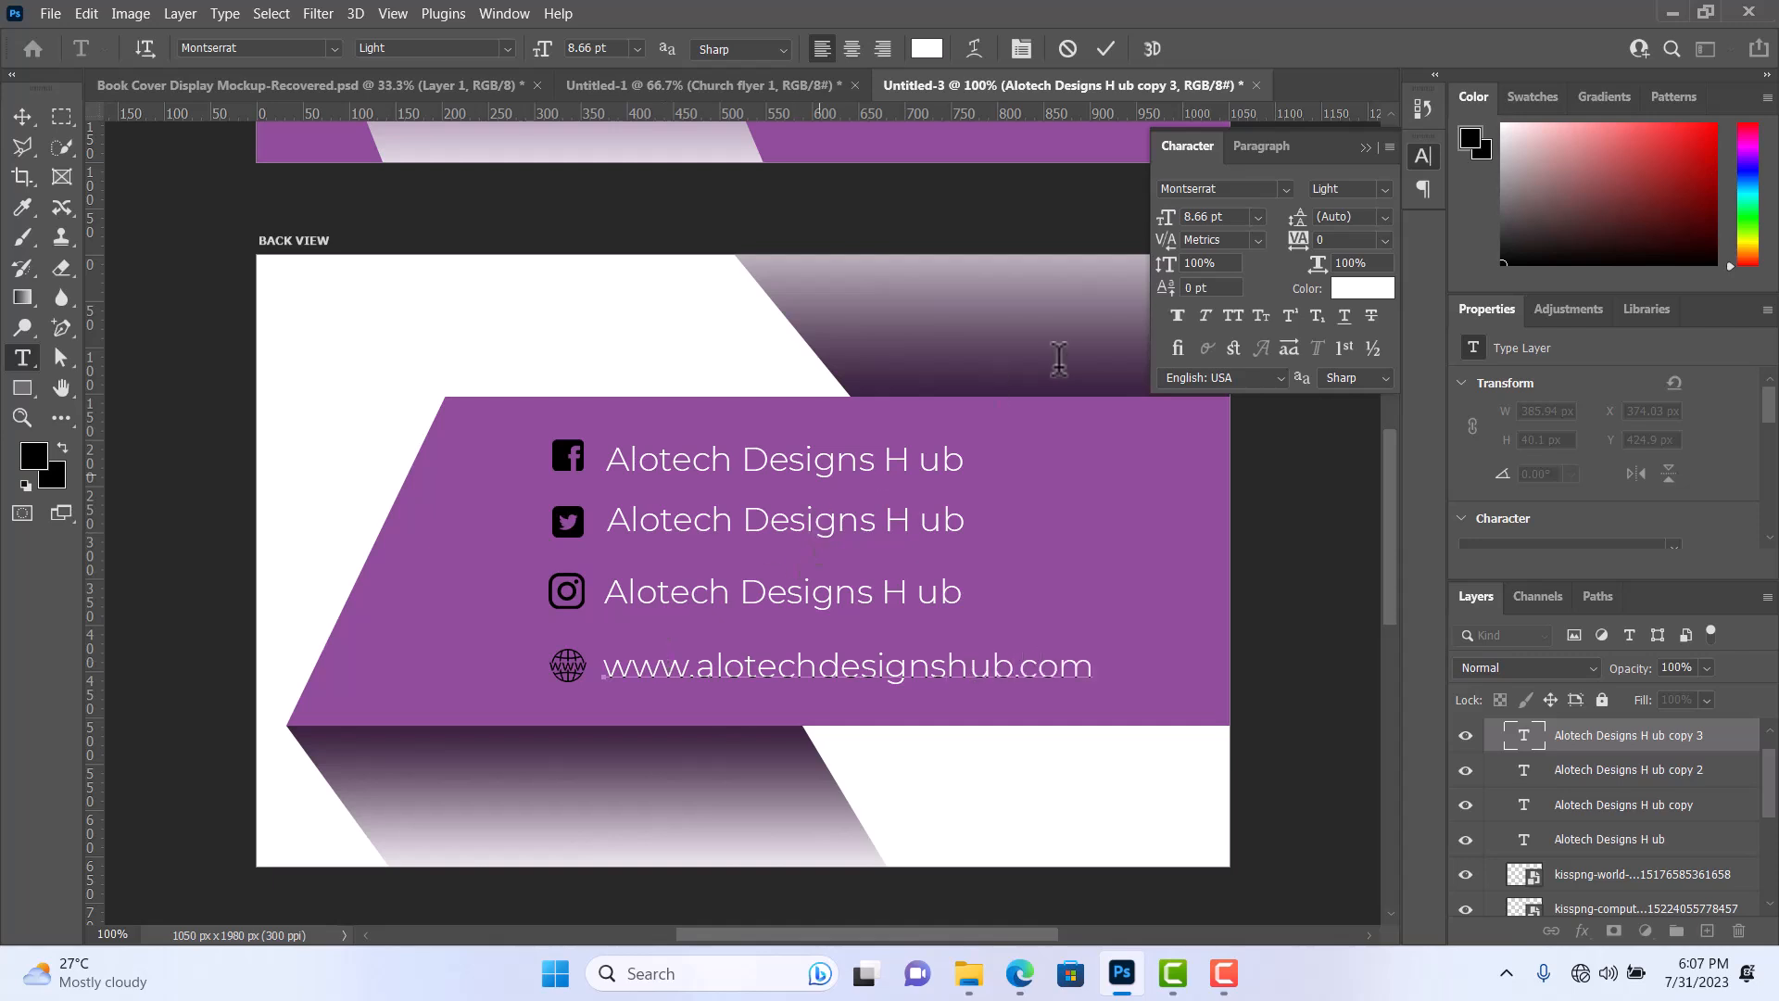
{"action": "left_click", "coordinate": [1104, 43]}
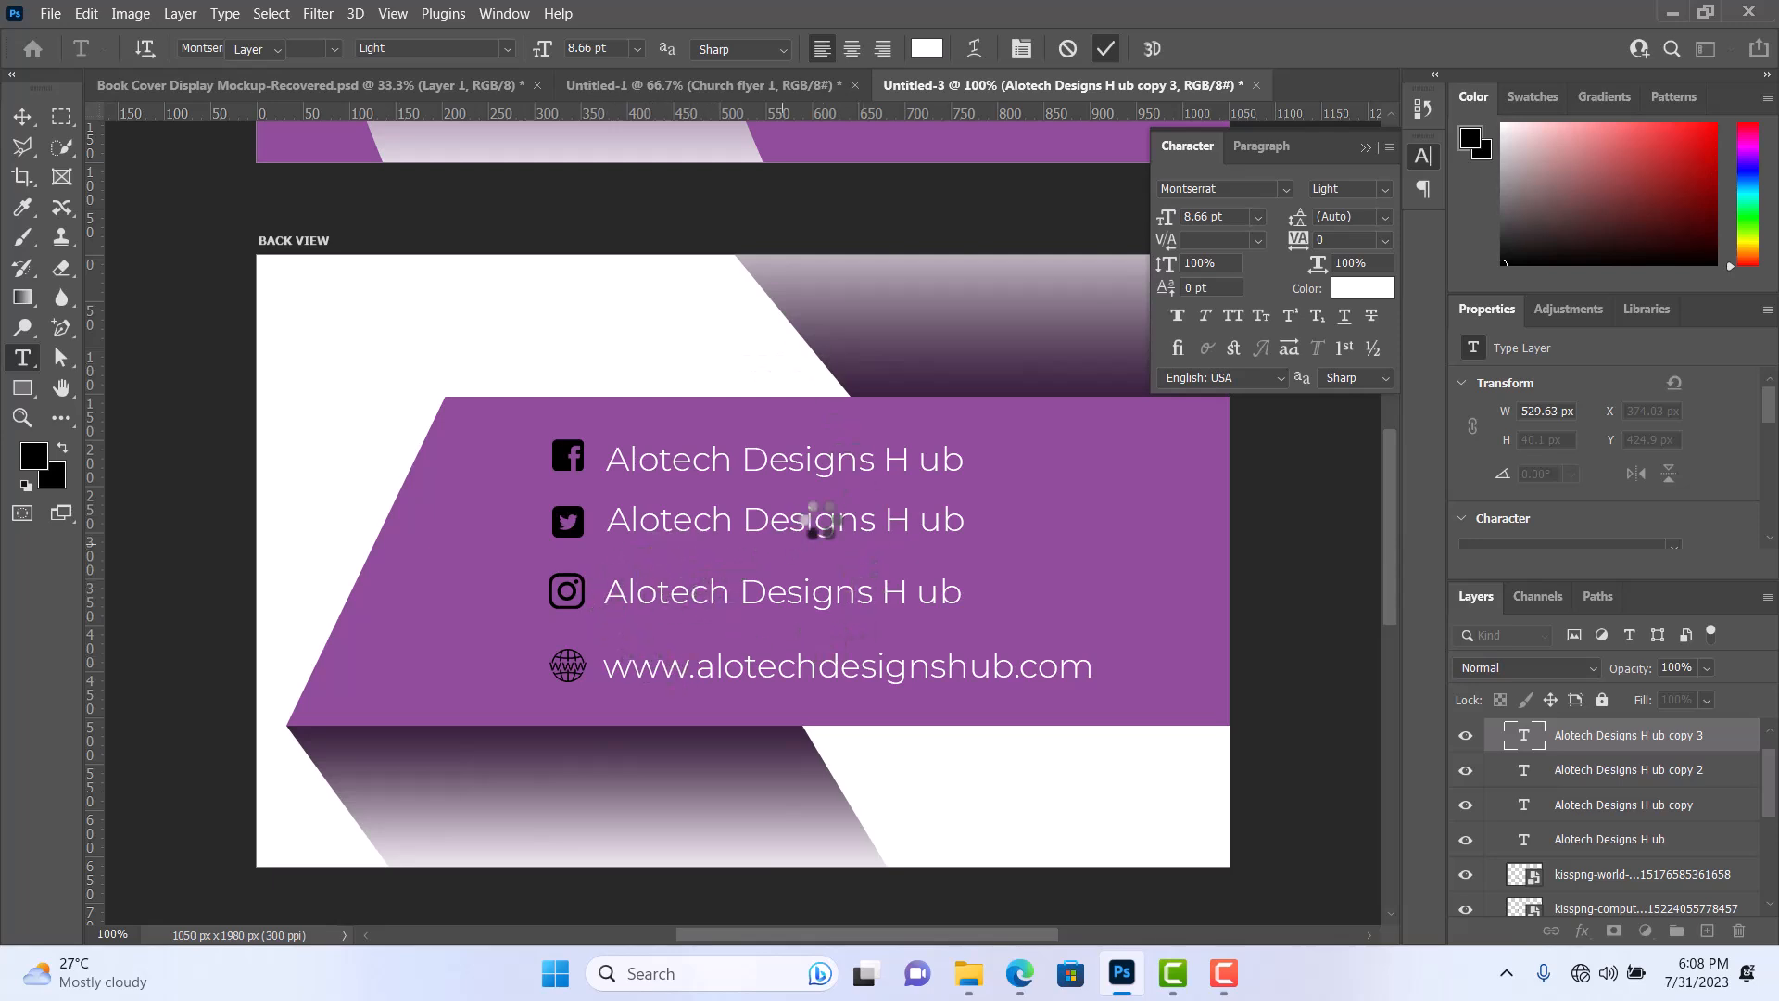
Deselect the layers and set the Horizontal Type tool's text color to black (000000).
{"action": "left_click_drag", "start_coordinate": [648, 823], "coordinate": [646, 821]}
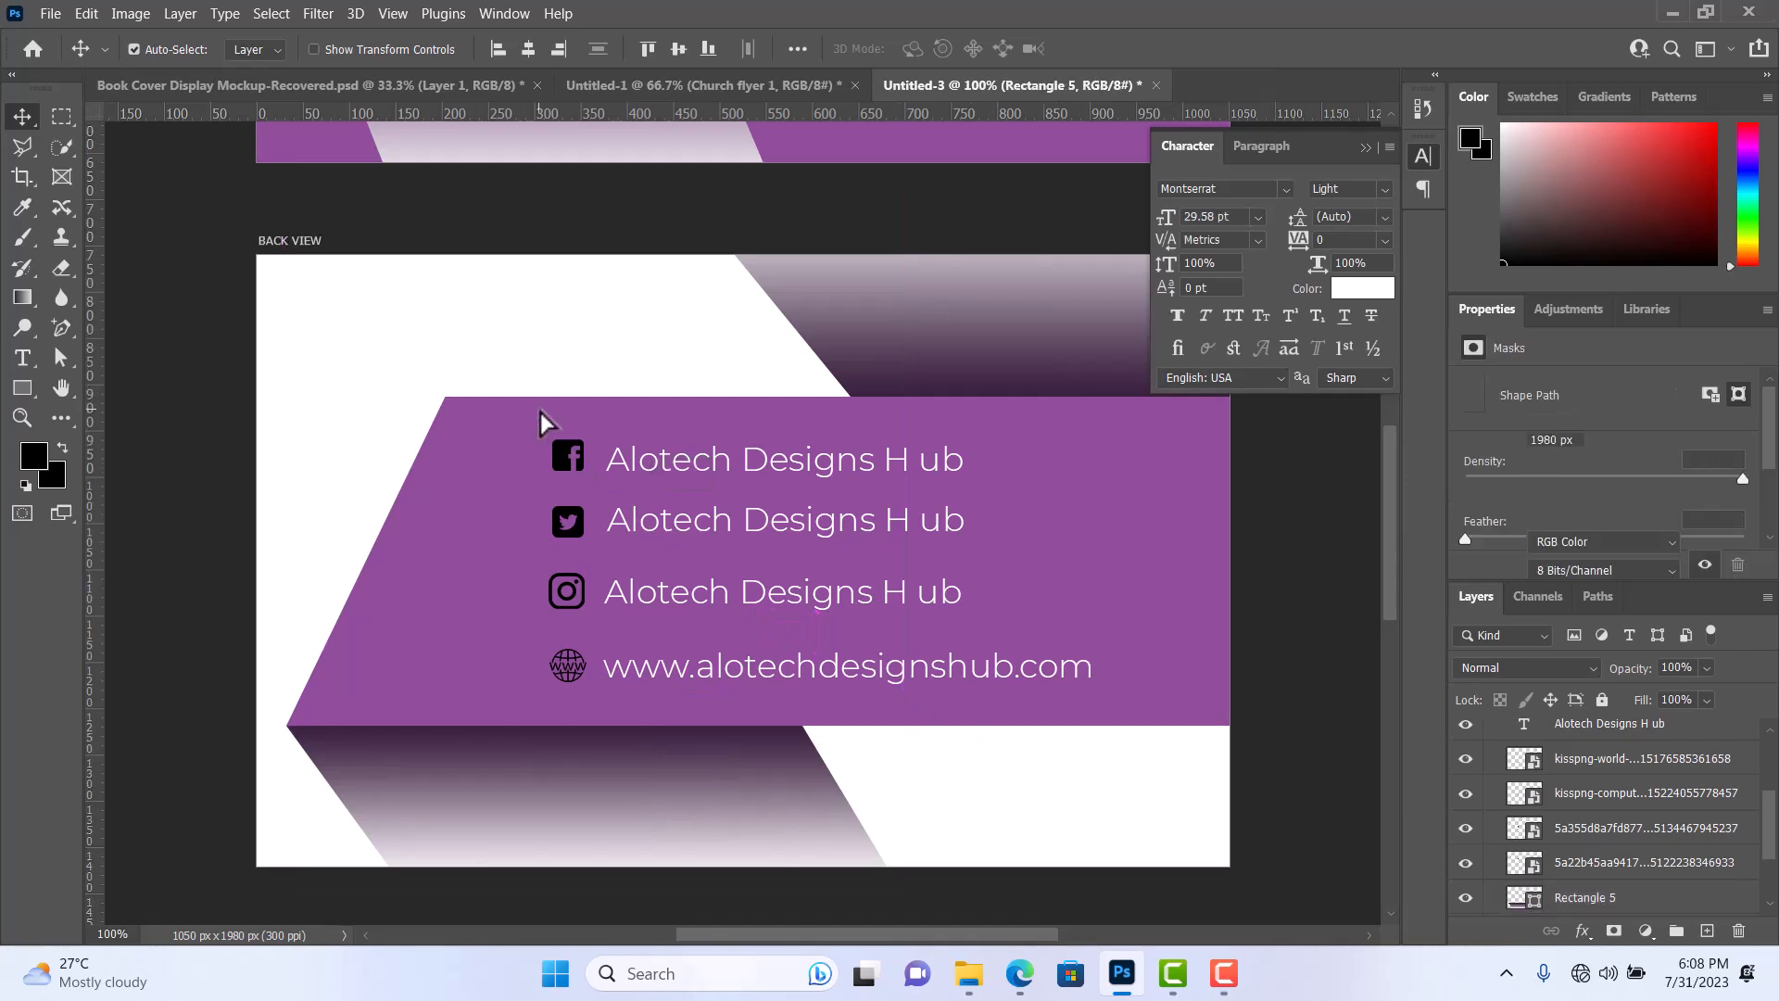
{"action": "scroll", "coordinate": [535, 440], "scroll_direction": "up", "scroll_amount": 2}
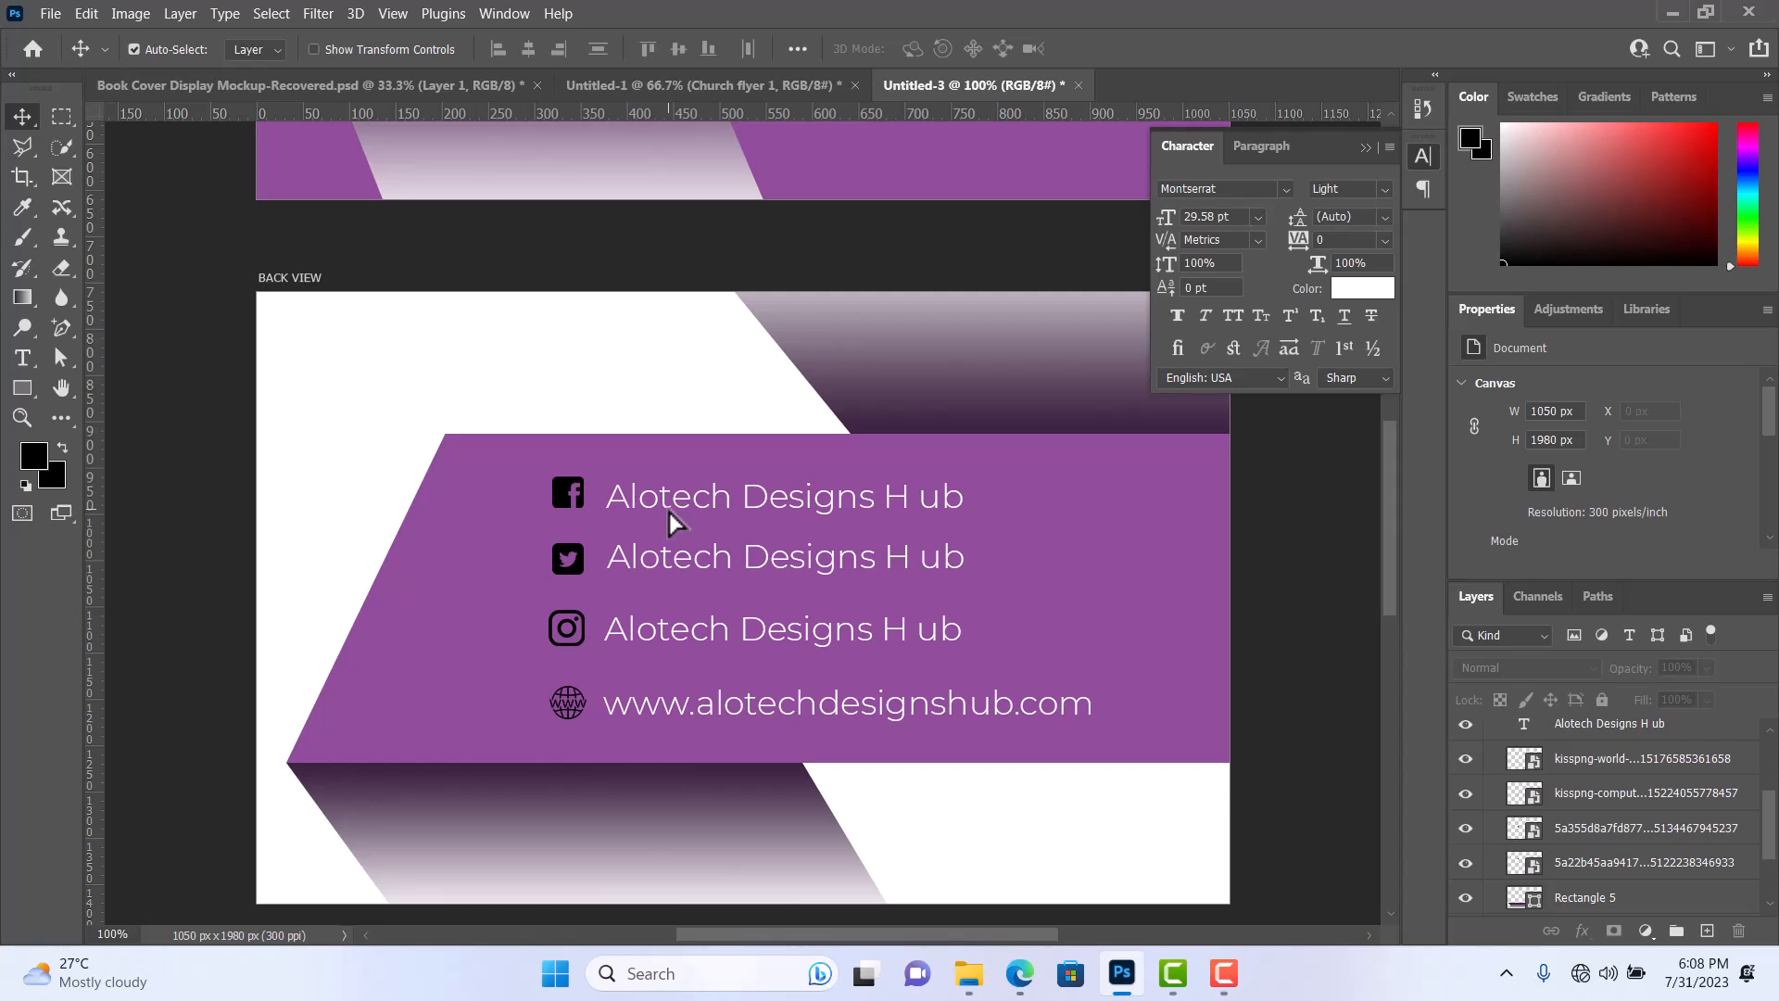
{"action": "left_click", "coordinate": [22, 358]}
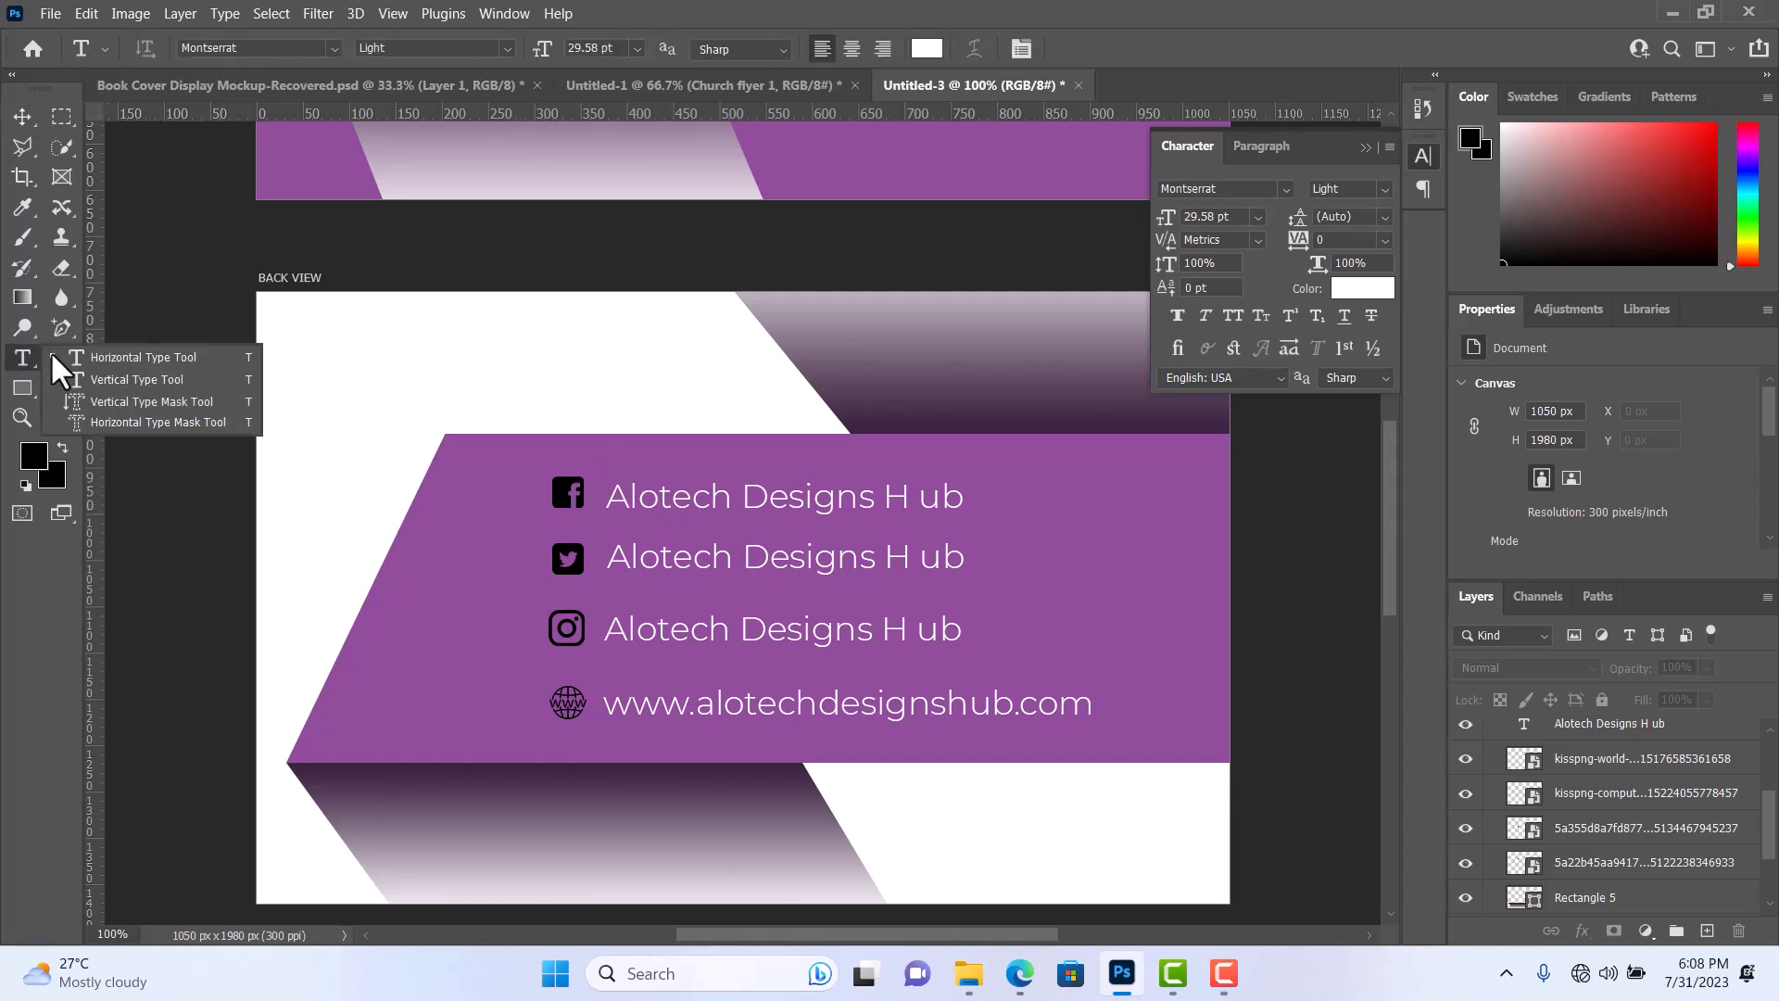
{"action": "left_click", "coordinate": [927, 48]}
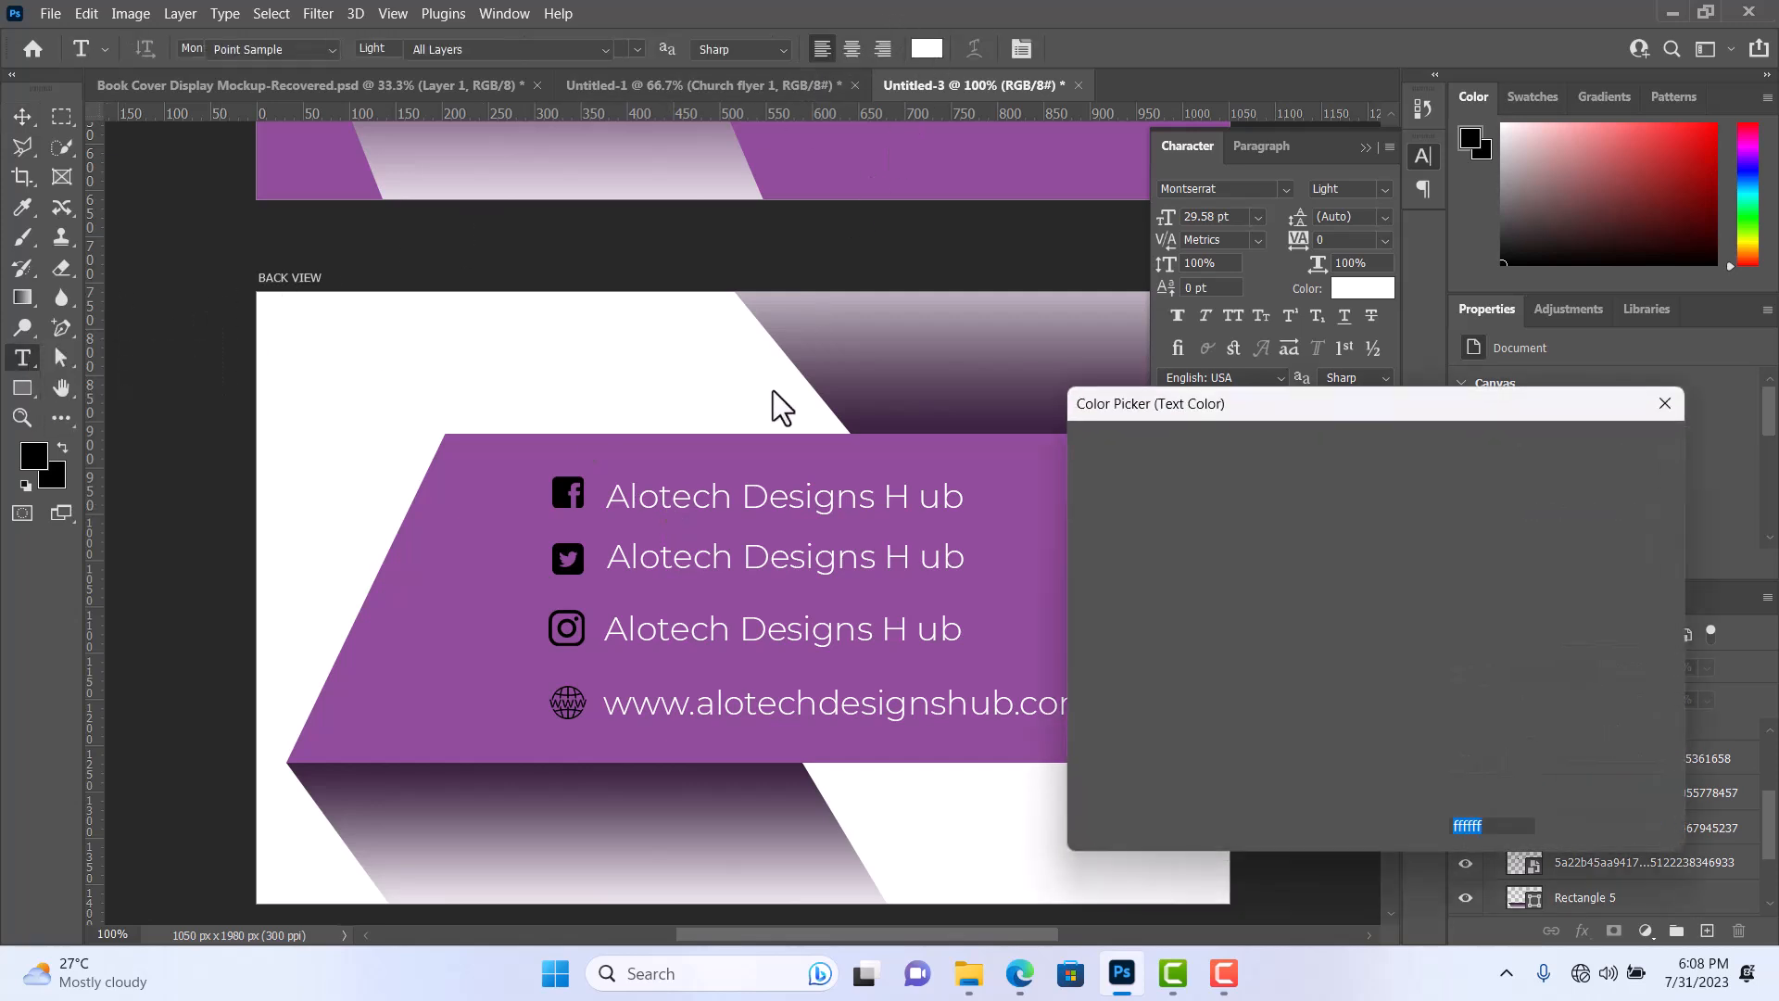
{"action": "left_click", "coordinate": [868, 412]}
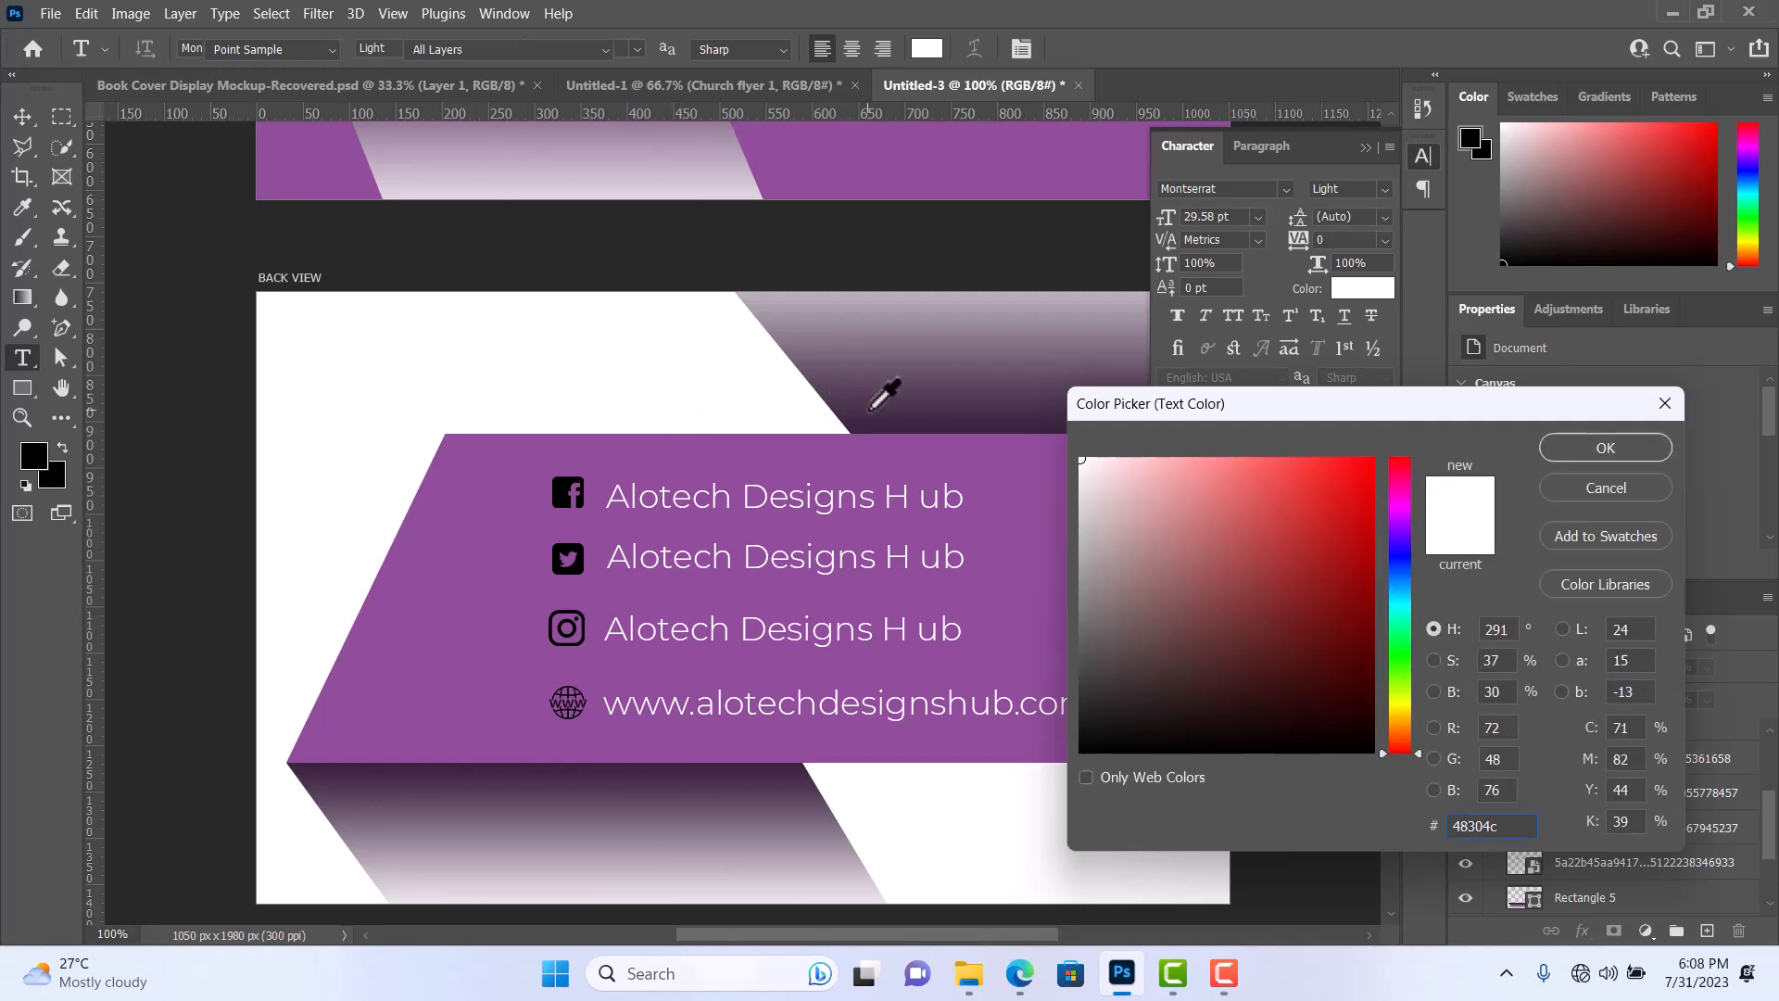
{"action": "left_click", "coordinate": [871, 424]}
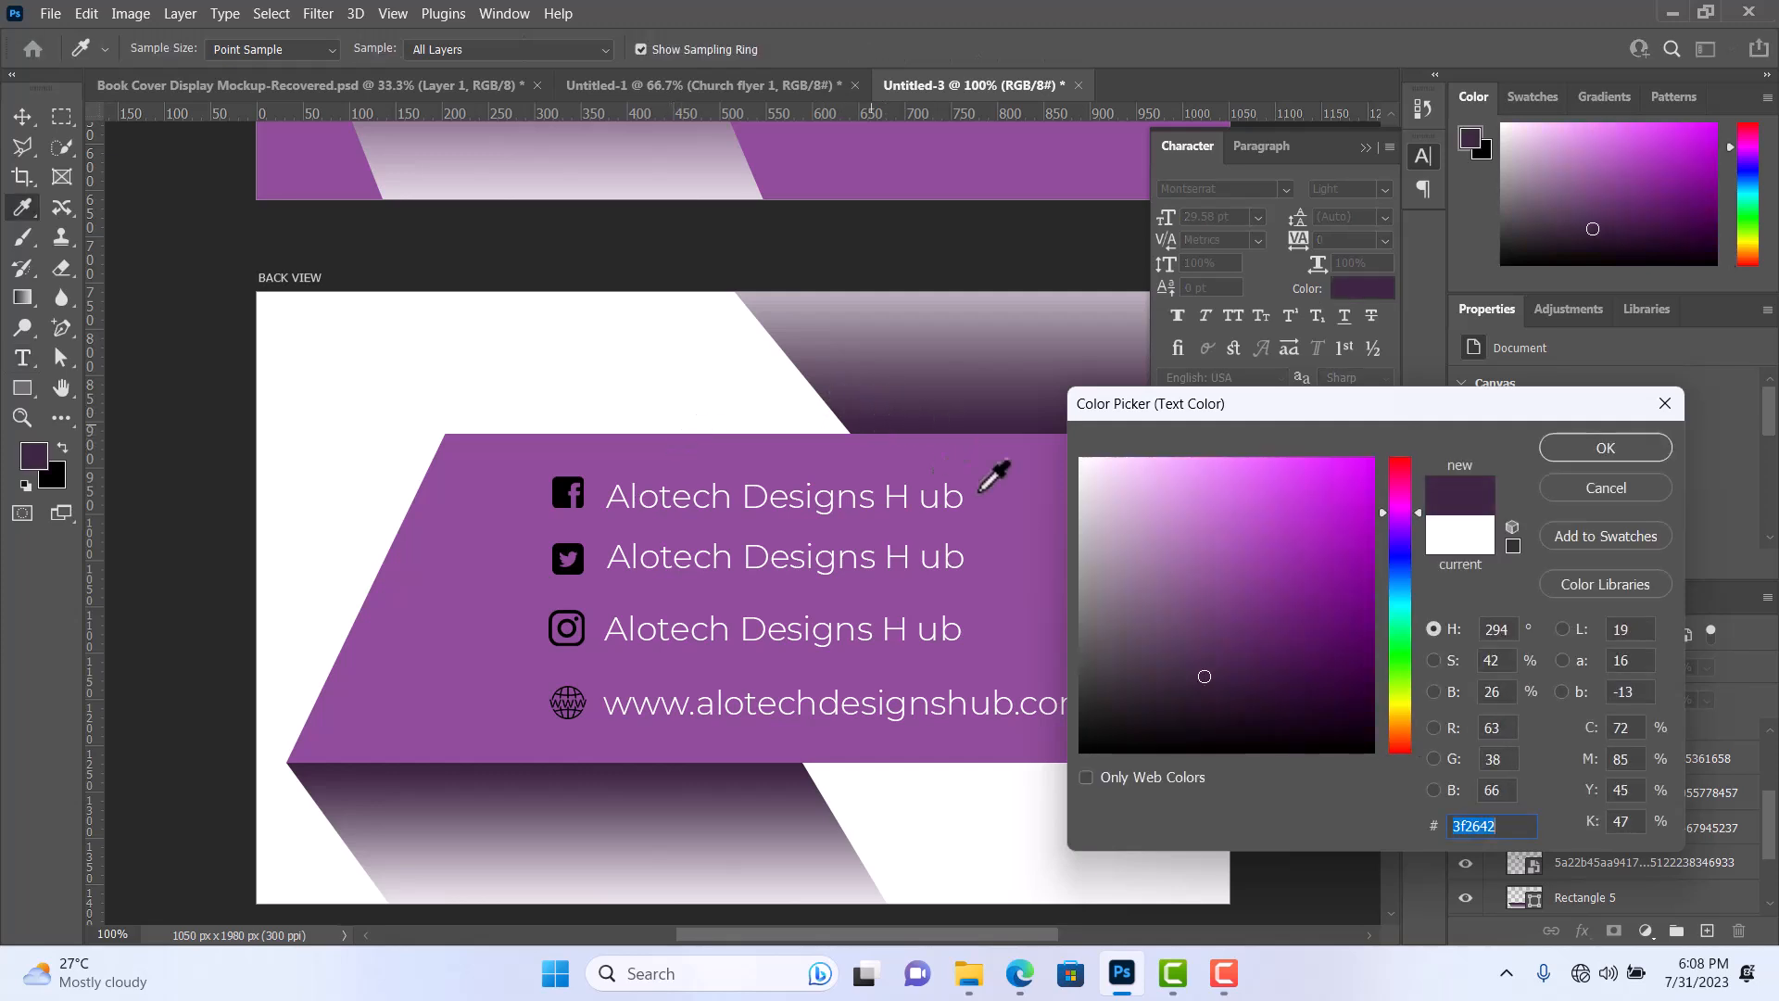
{"action": "left_click_drag", "start_coordinate": [1149, 592], "coordinate": [1077, 750]}
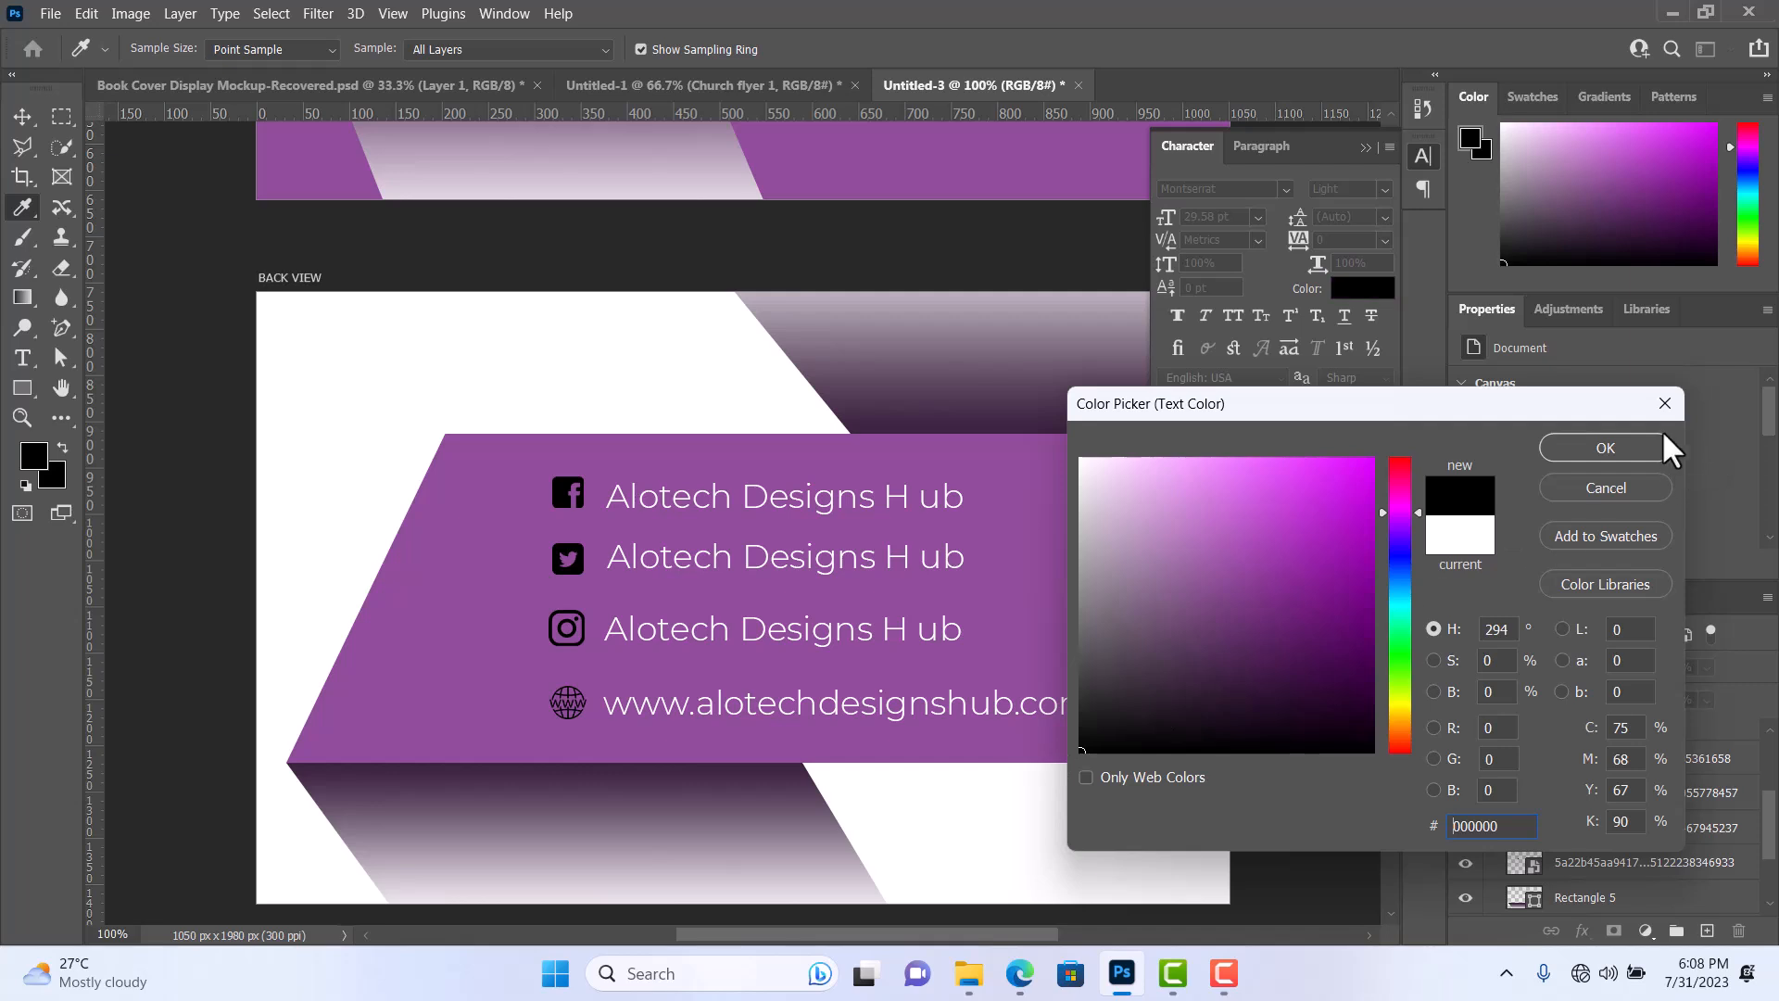
{"action": "left_click", "coordinate": [1612, 450]}
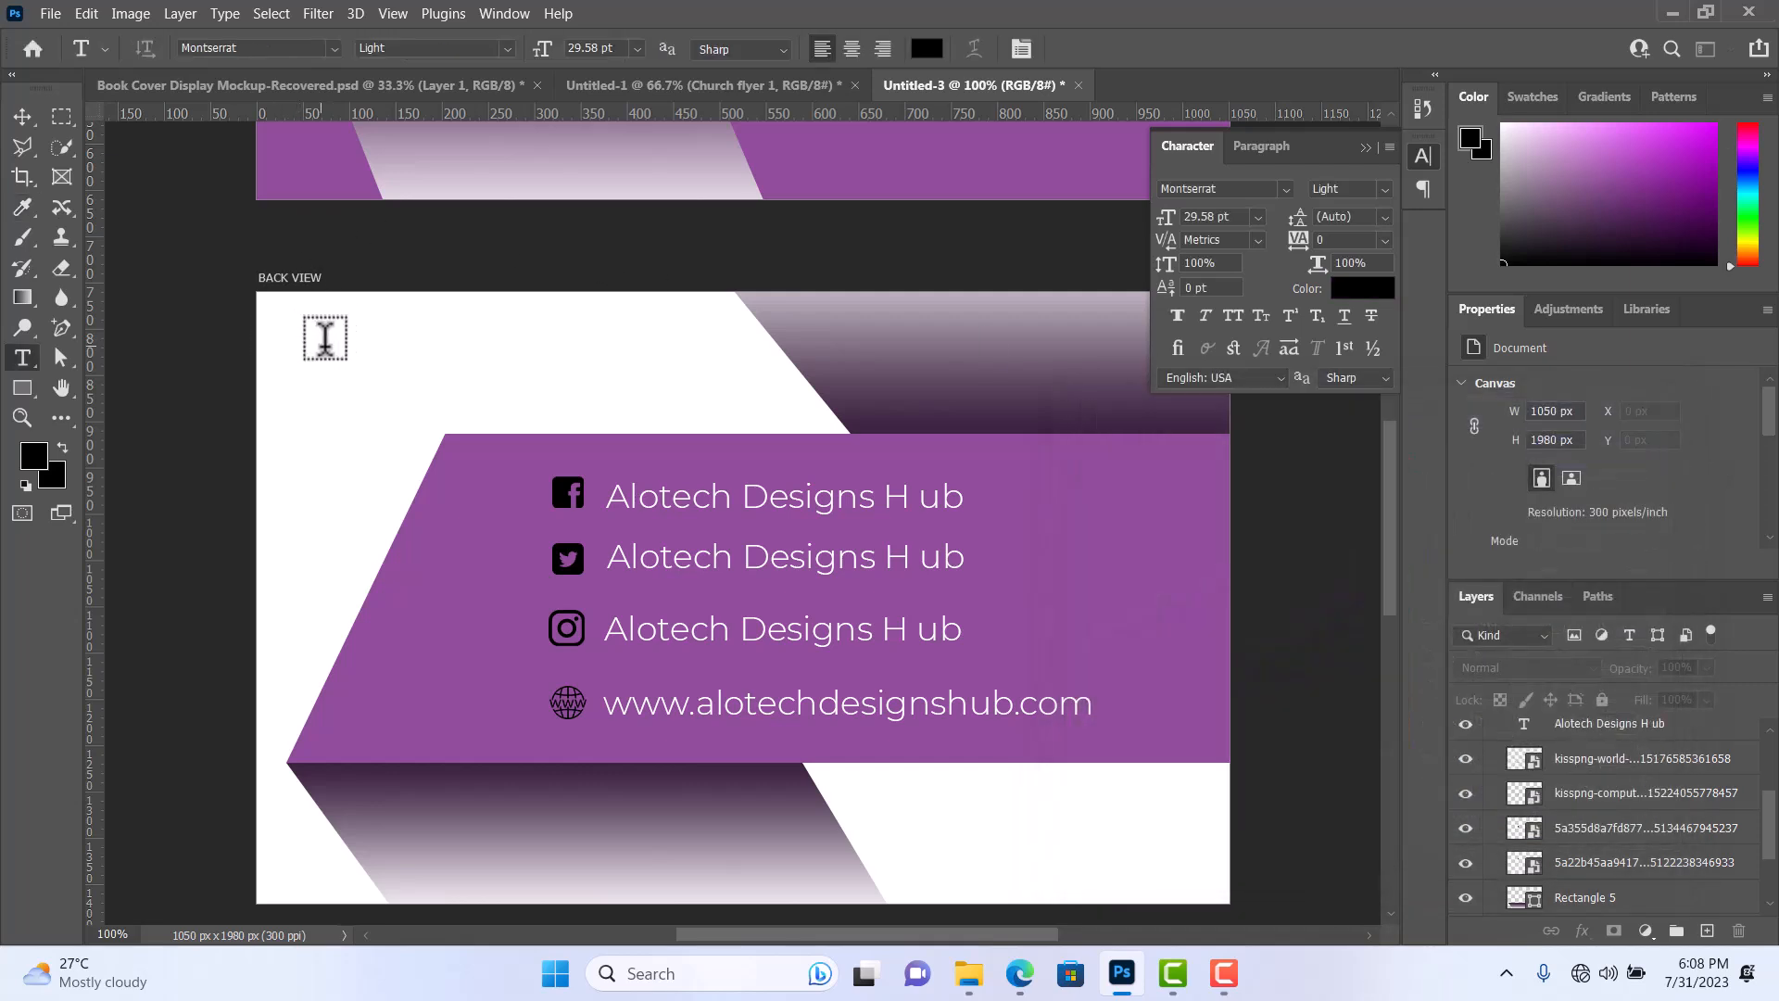
Add the card owner's name as horizontal text in the white area at the upper left of the BACK VIEW artboard.
{"action": "left_click", "coordinate": [324, 338]}
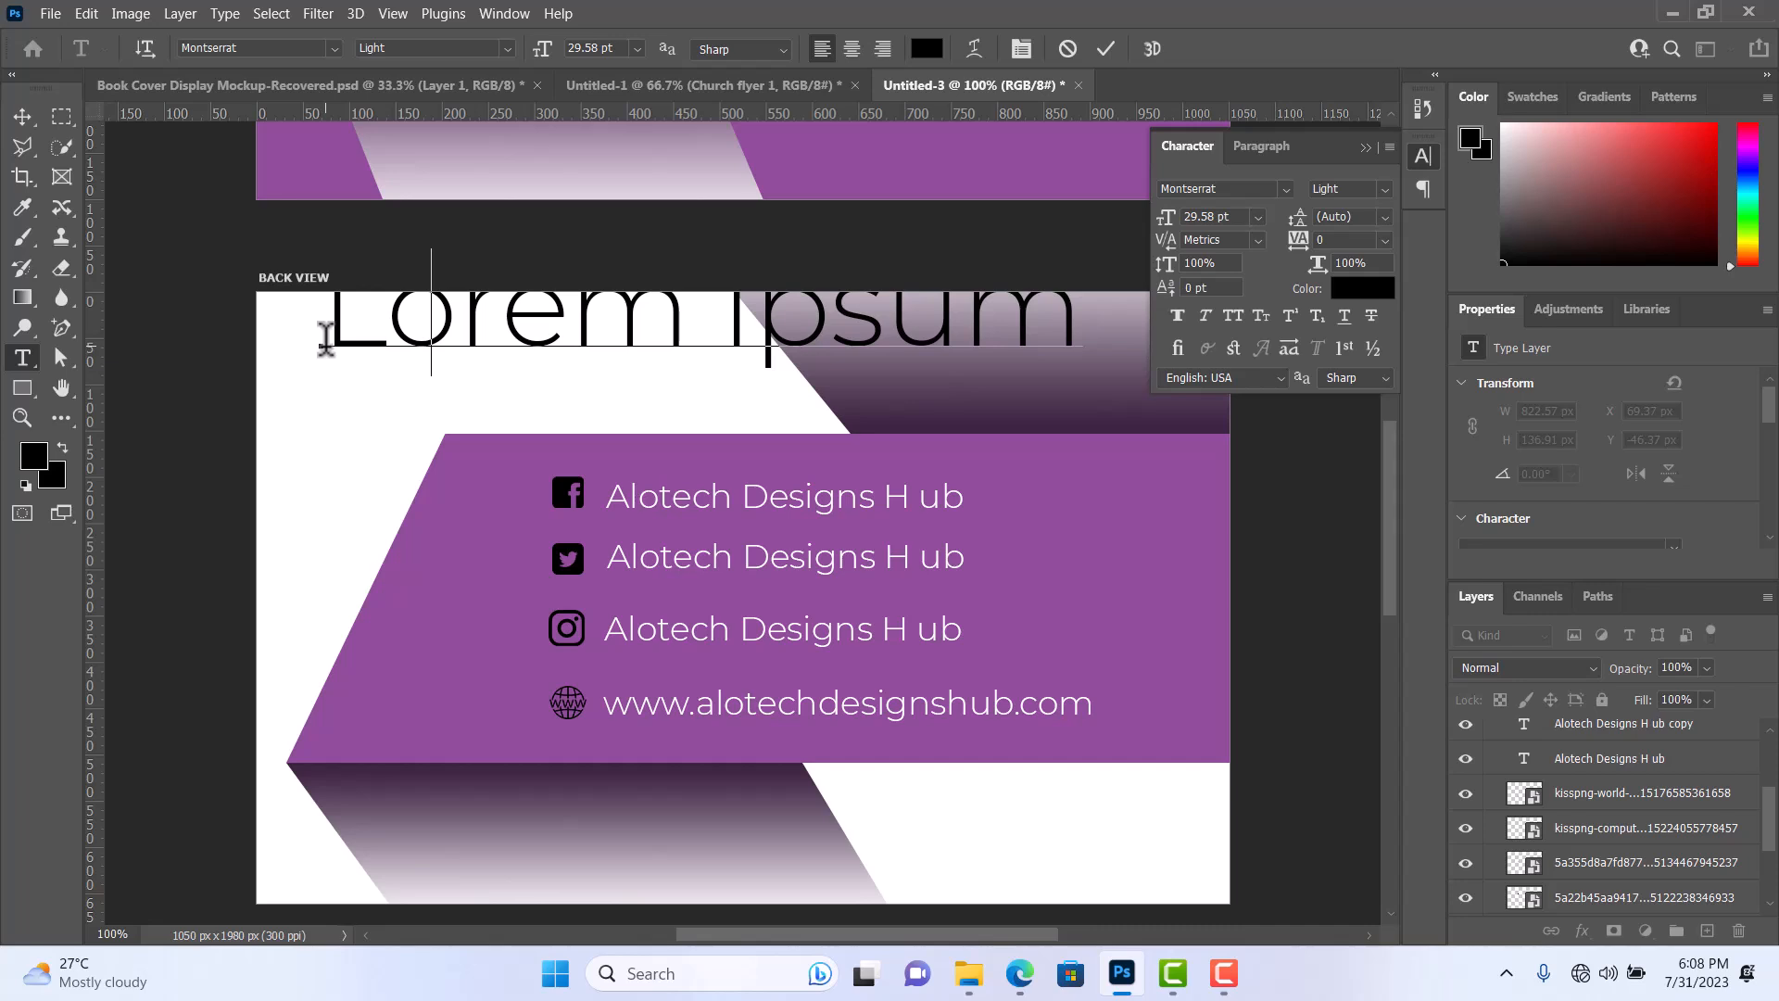
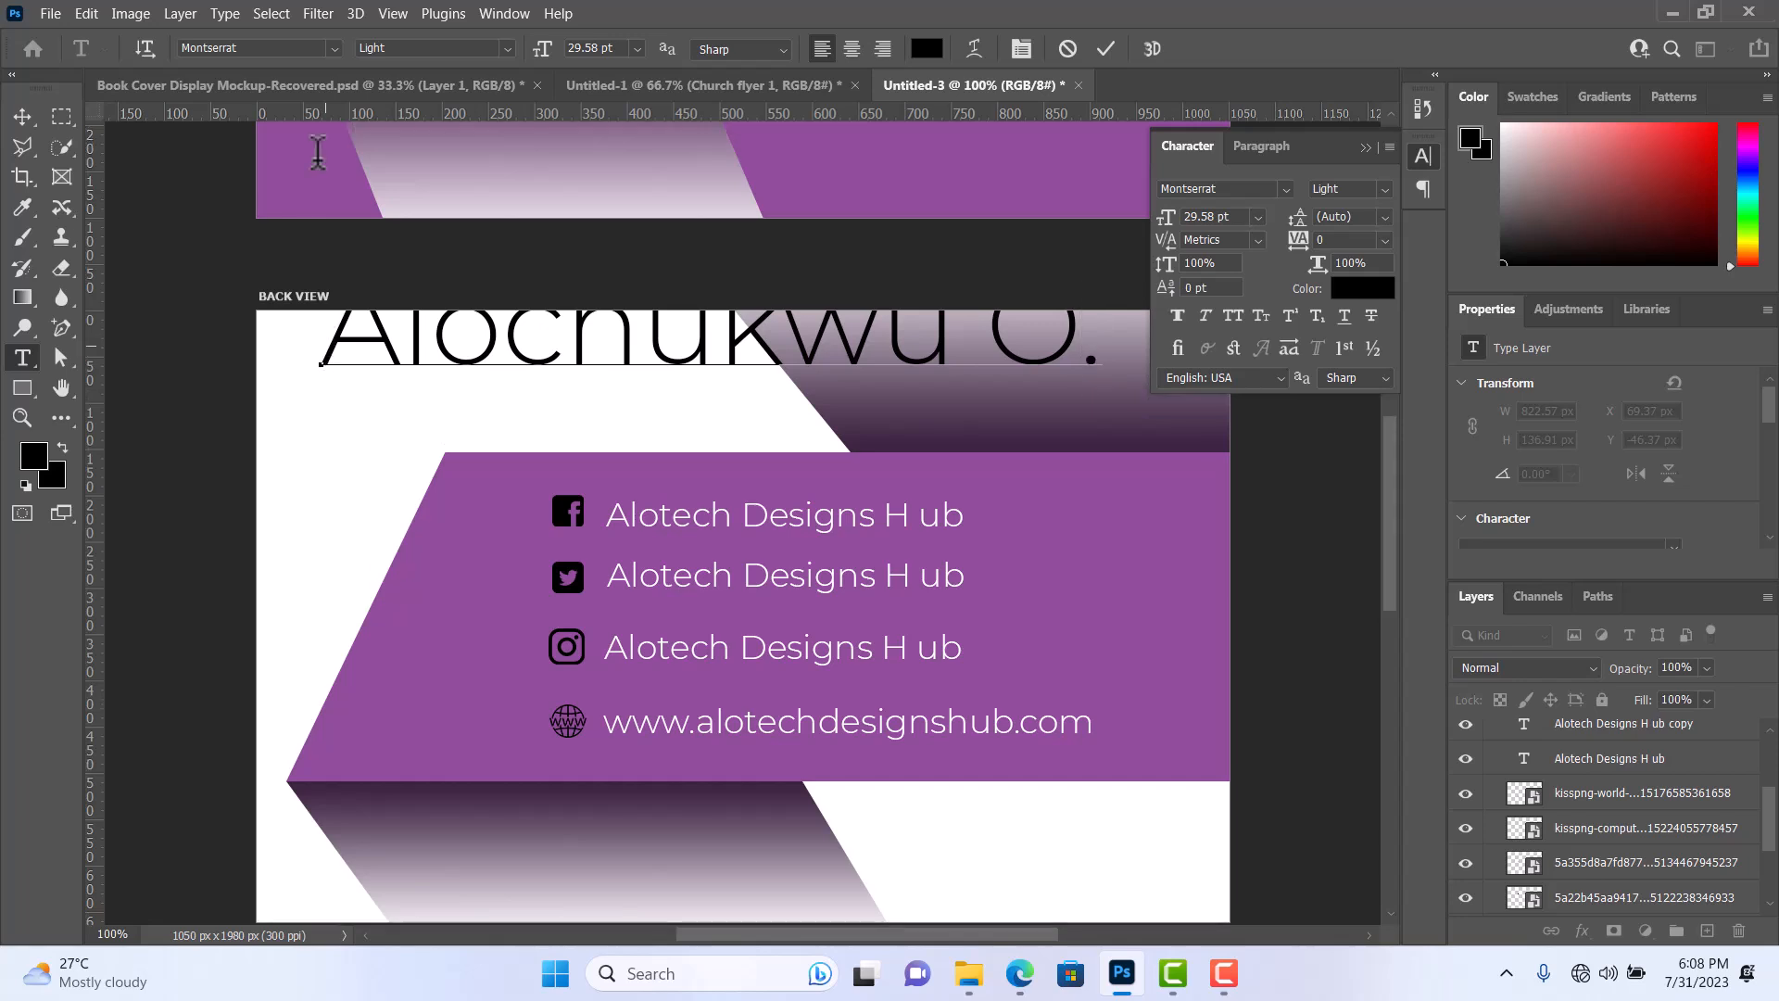
{"action": "left_click", "coordinate": [1107, 50]}
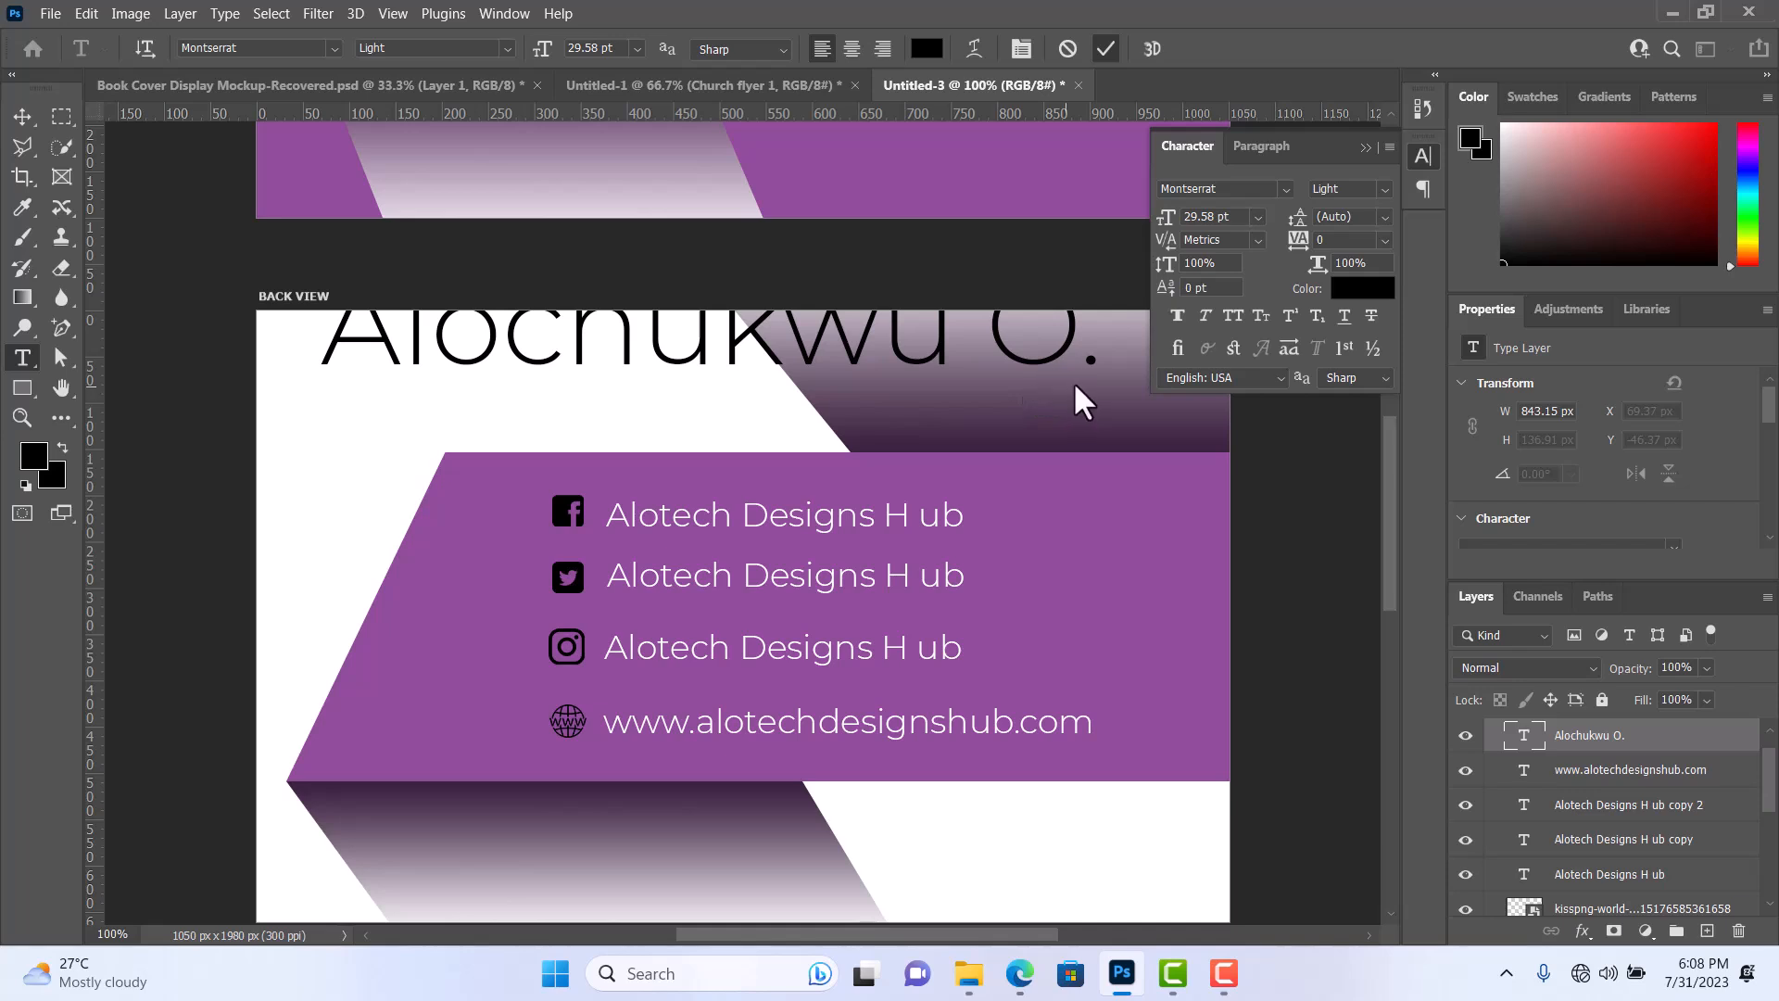
Scale the name text down to 9 pt and place it in the artboard's upper-left white area, at about X 67, Y 30 px.
{"action": "key", "text": "ctrl+t"}
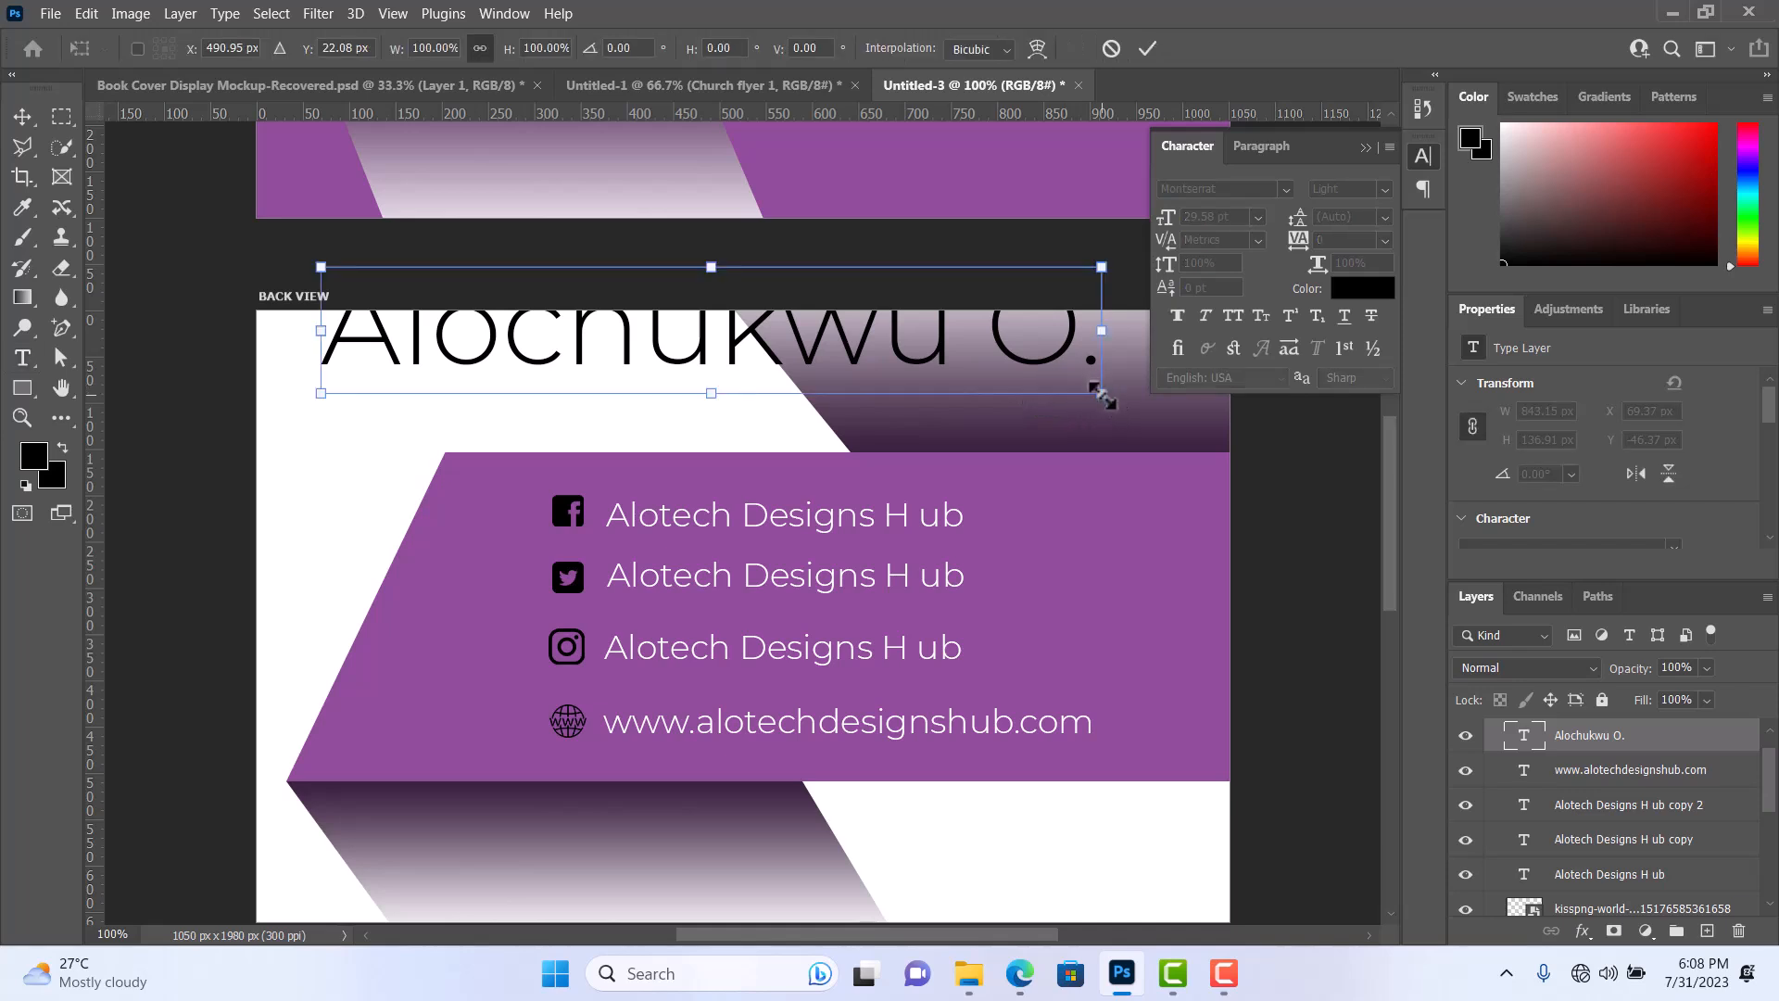
{"action": "left_click_drag", "start_coordinate": [1097, 392], "coordinate": [512, 375]}
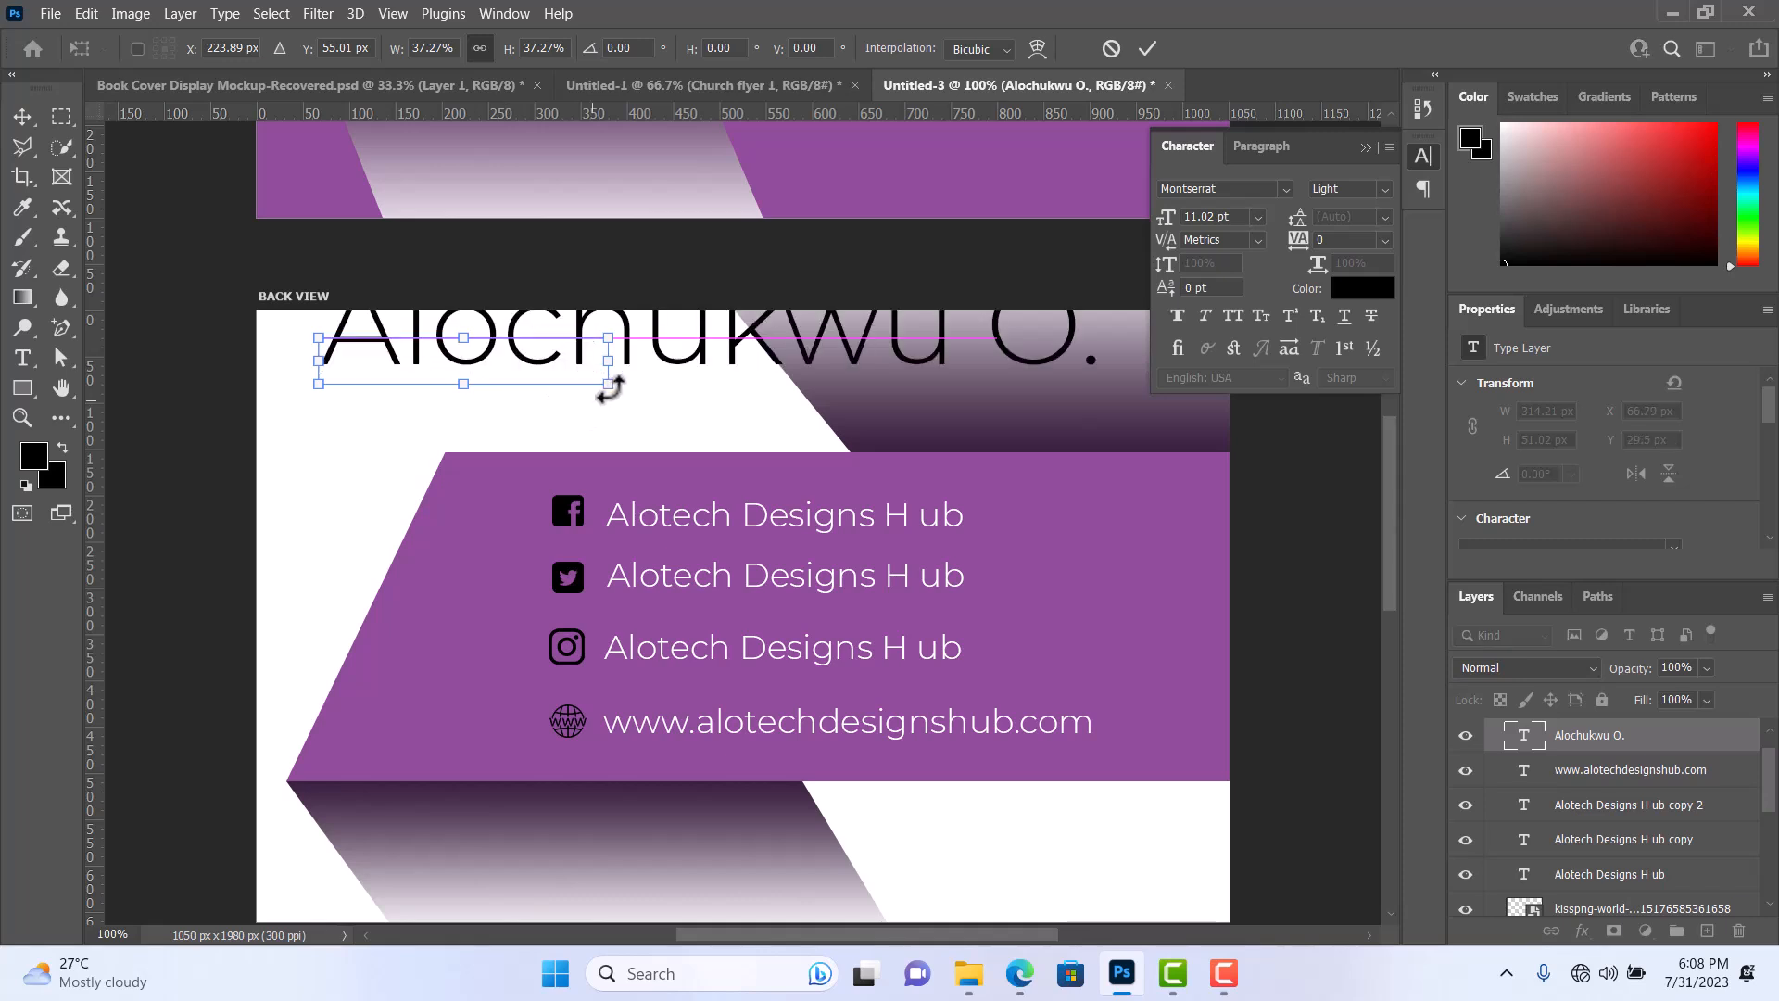
{"action": "left_click_drag", "start_coordinate": [608, 385], "coordinate": [556, 375]}
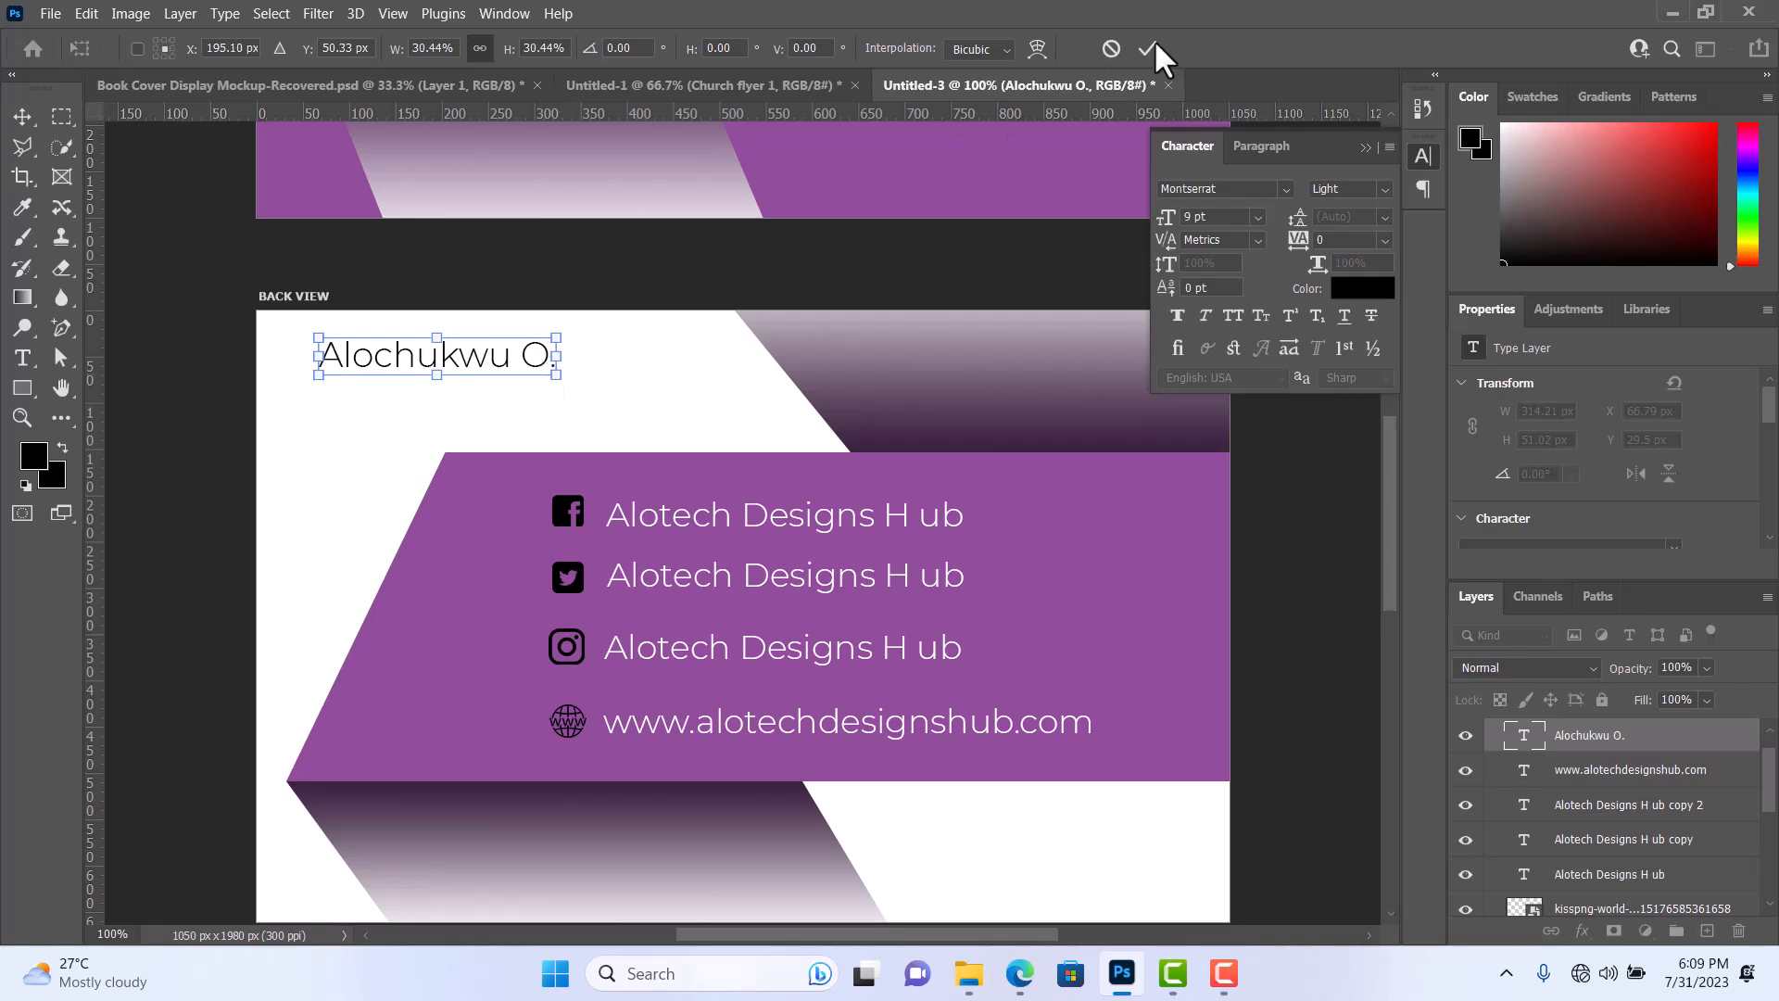
{"action": "left_click", "coordinate": [1147, 47]}
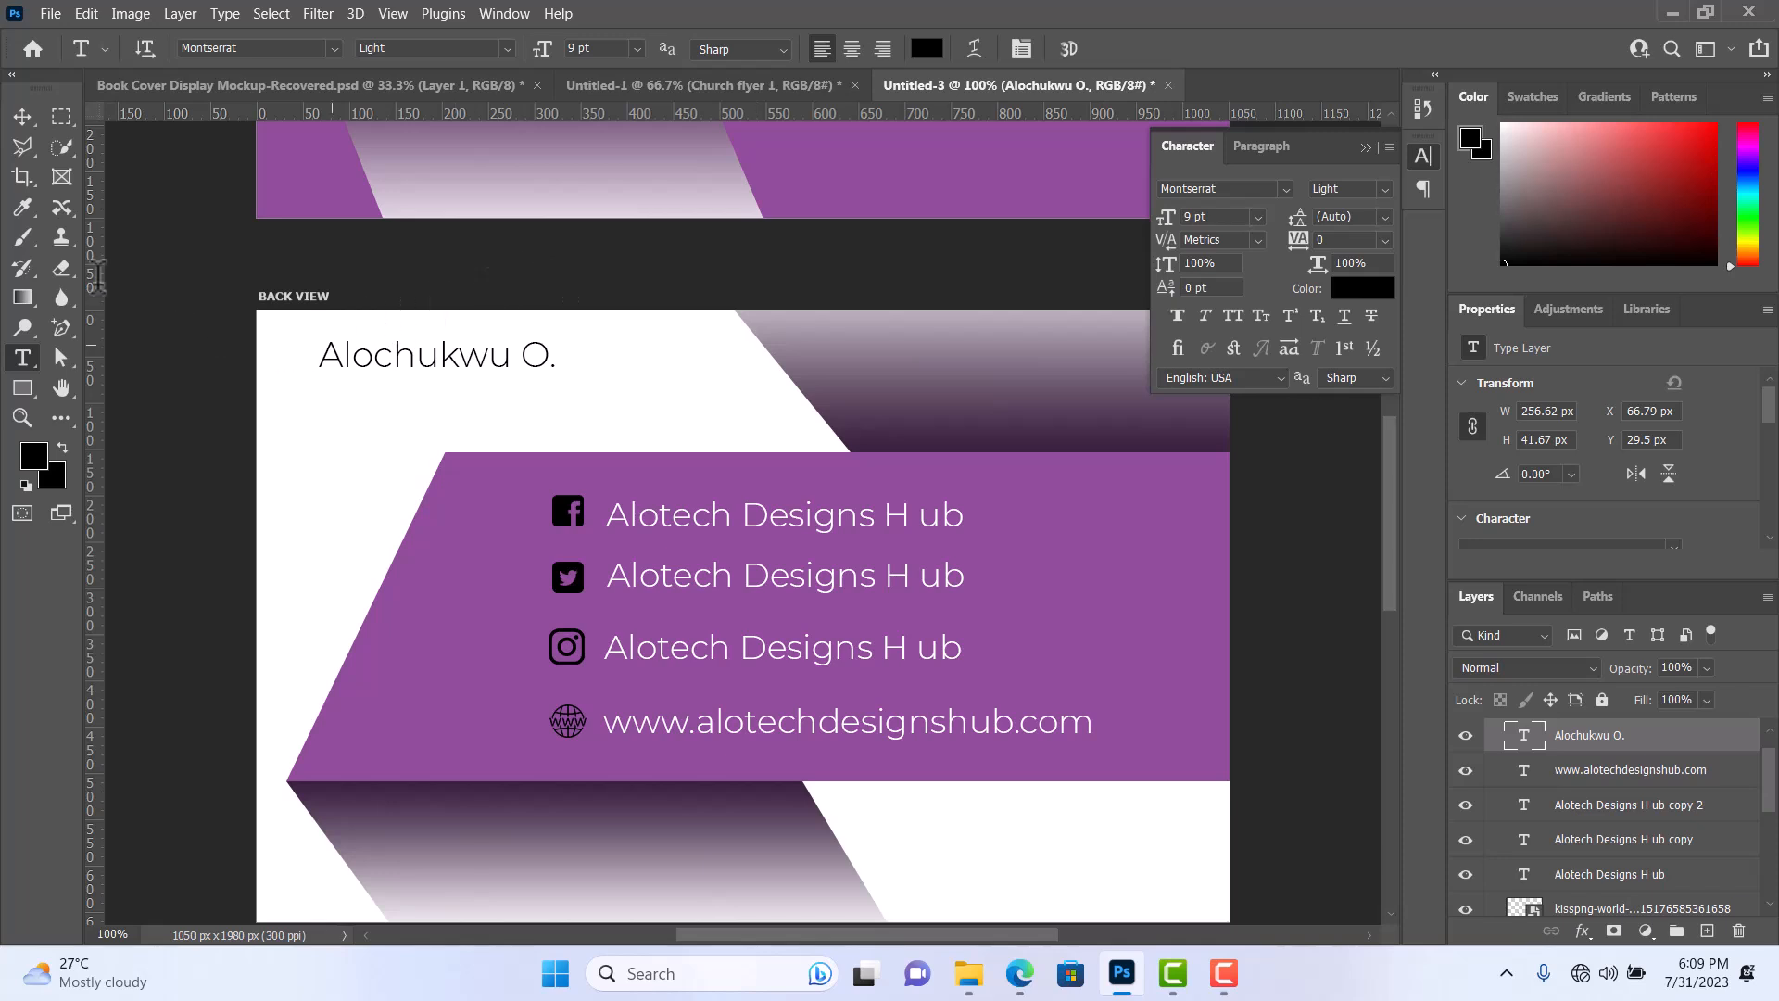
{"action": "left_click", "coordinate": [22, 117]}
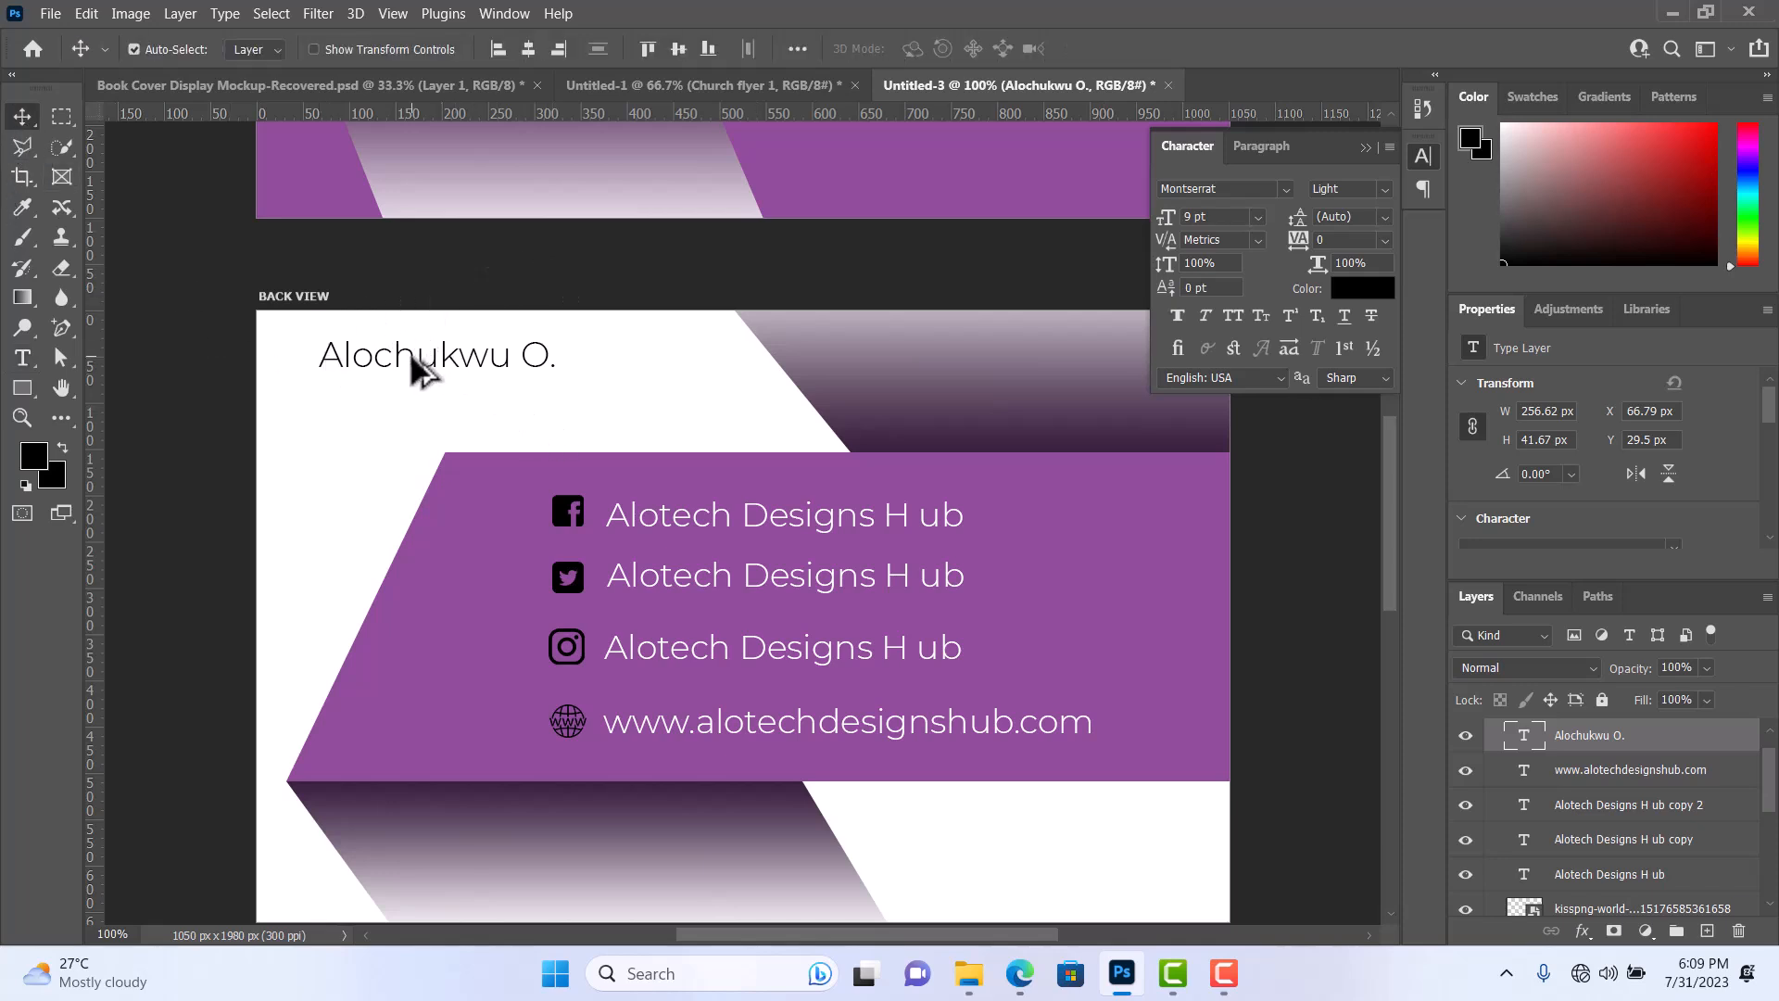
Duplicate the owner's name text directly below the original on the BACK VIEW artboard and replace the copy's text with Managing Director.
{"action": "left_click_drag", "start_coordinate": [415, 375], "coordinate": [414, 405]}
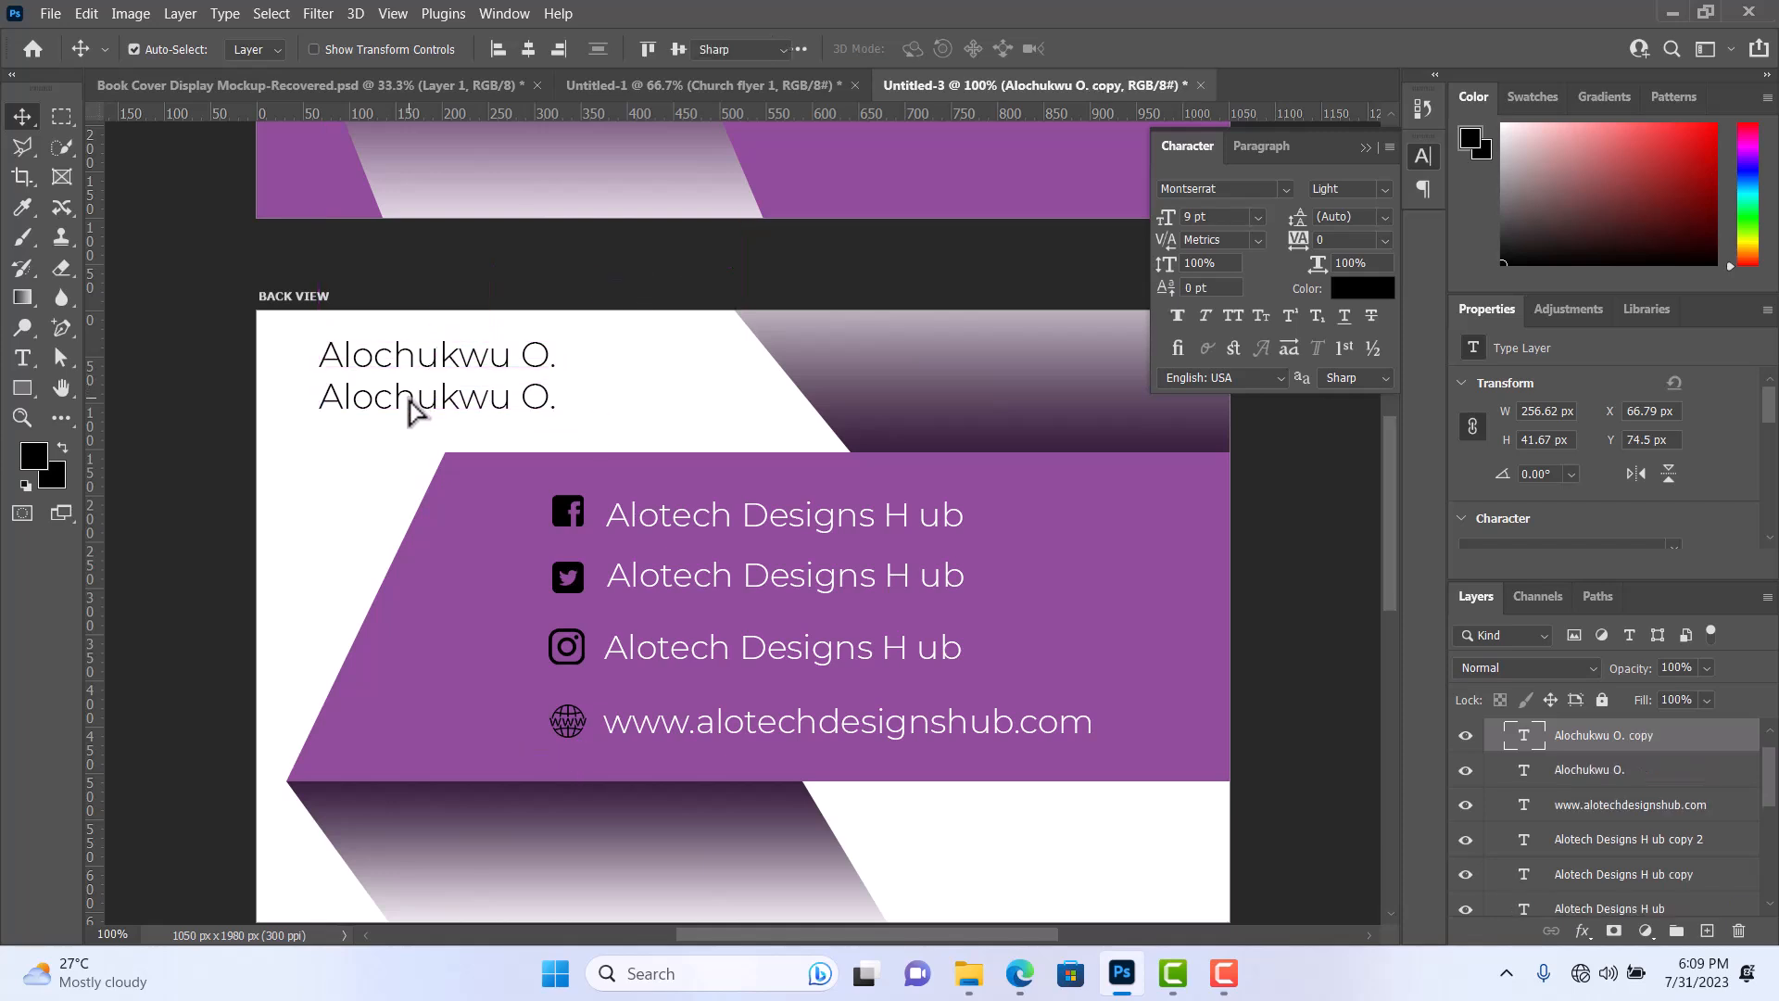
{"action": "double_click", "coordinate": [412, 408]}
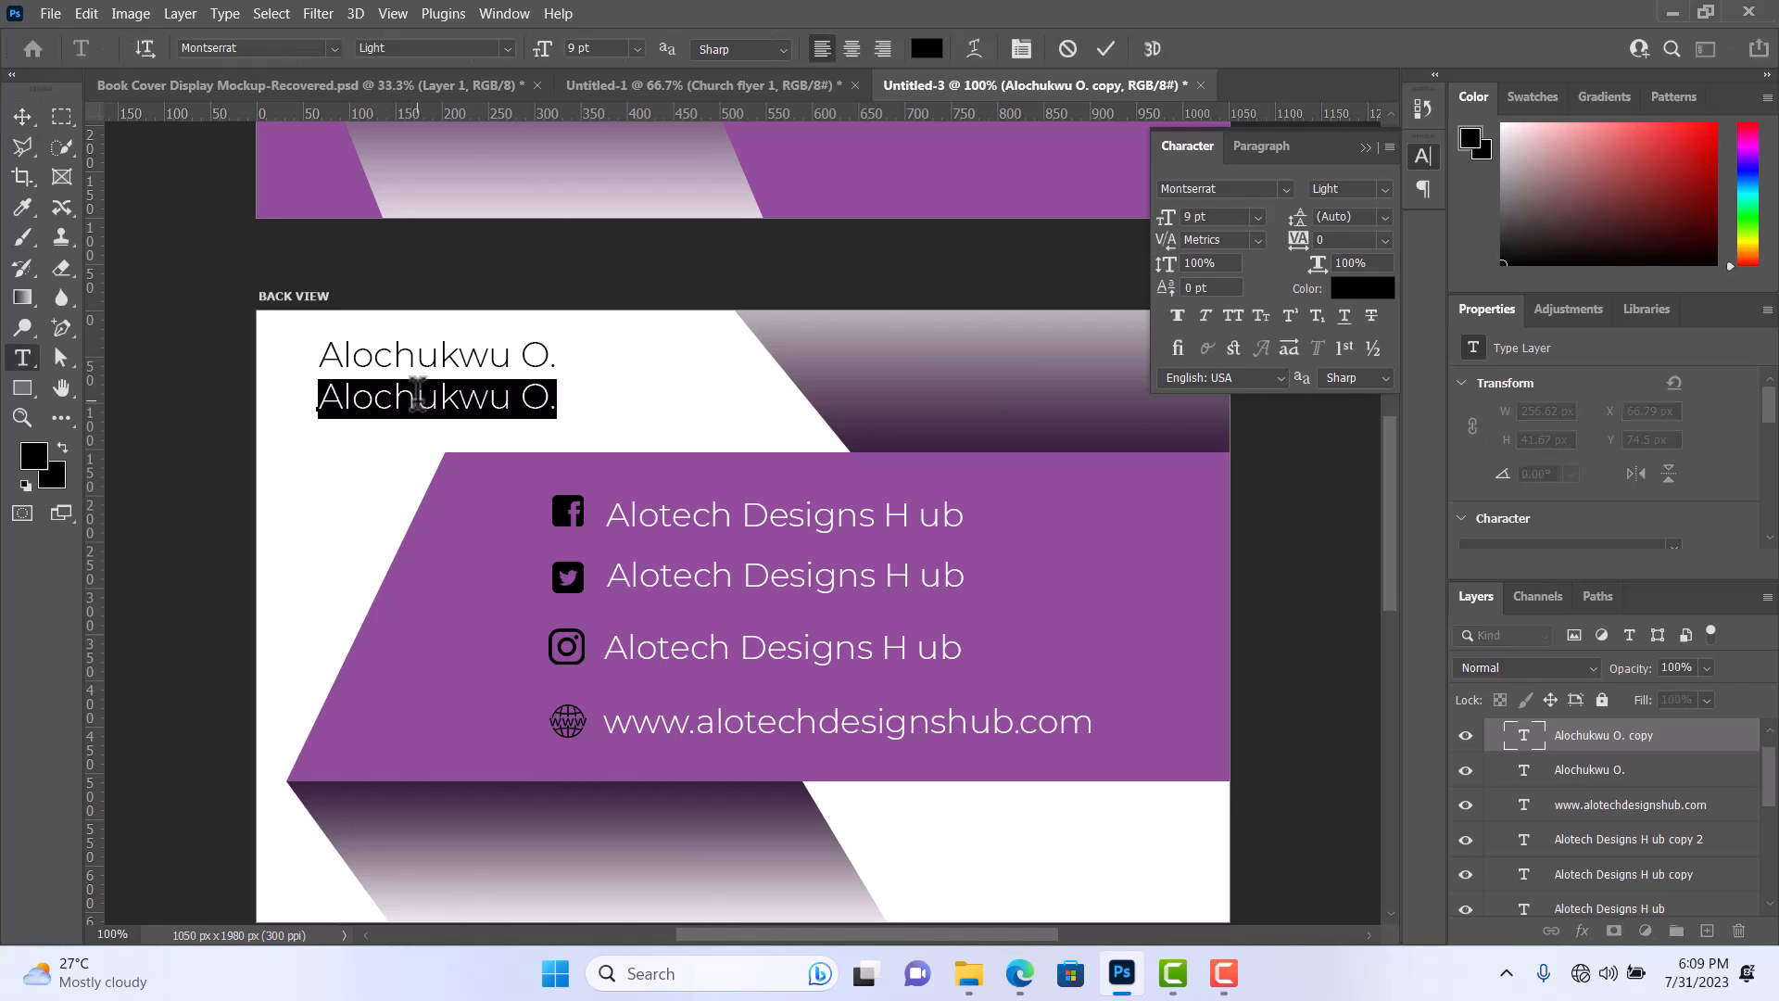
{"action": "key", "text": "Right"}
{"action": "key", "text": "Right"}
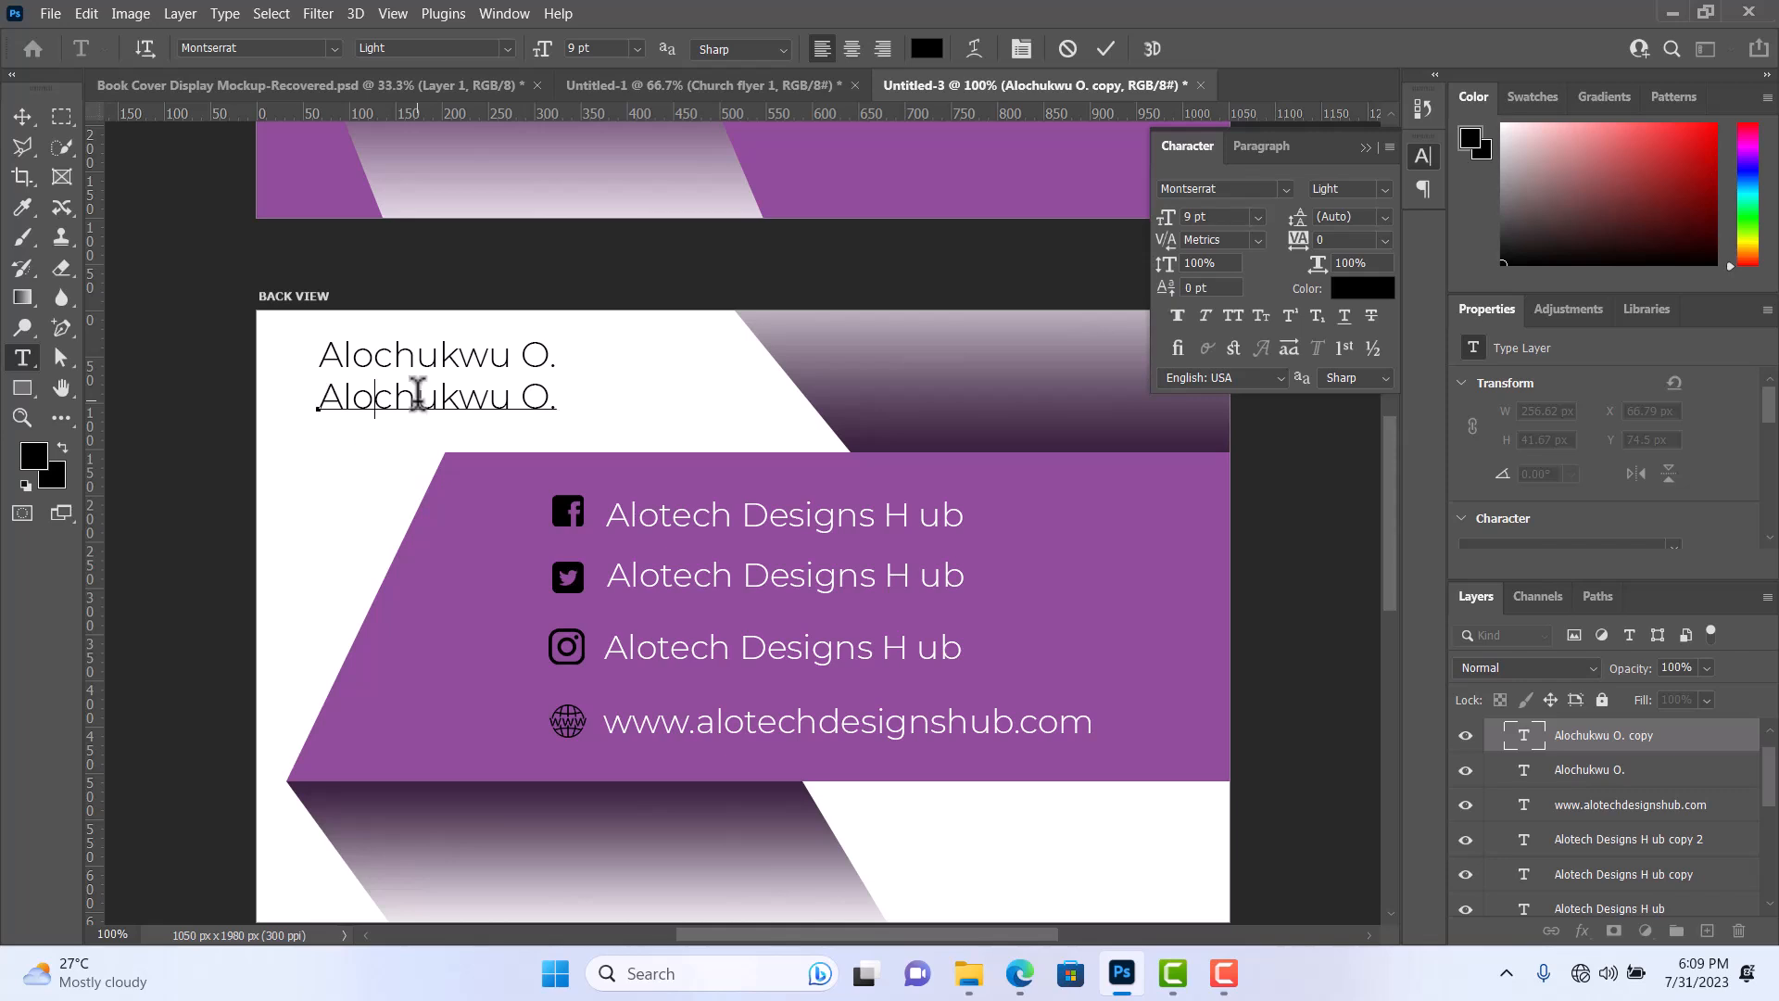
{"action": "key", "text": "ctrl+a"}
{"action": "type", "text": "Mn"}
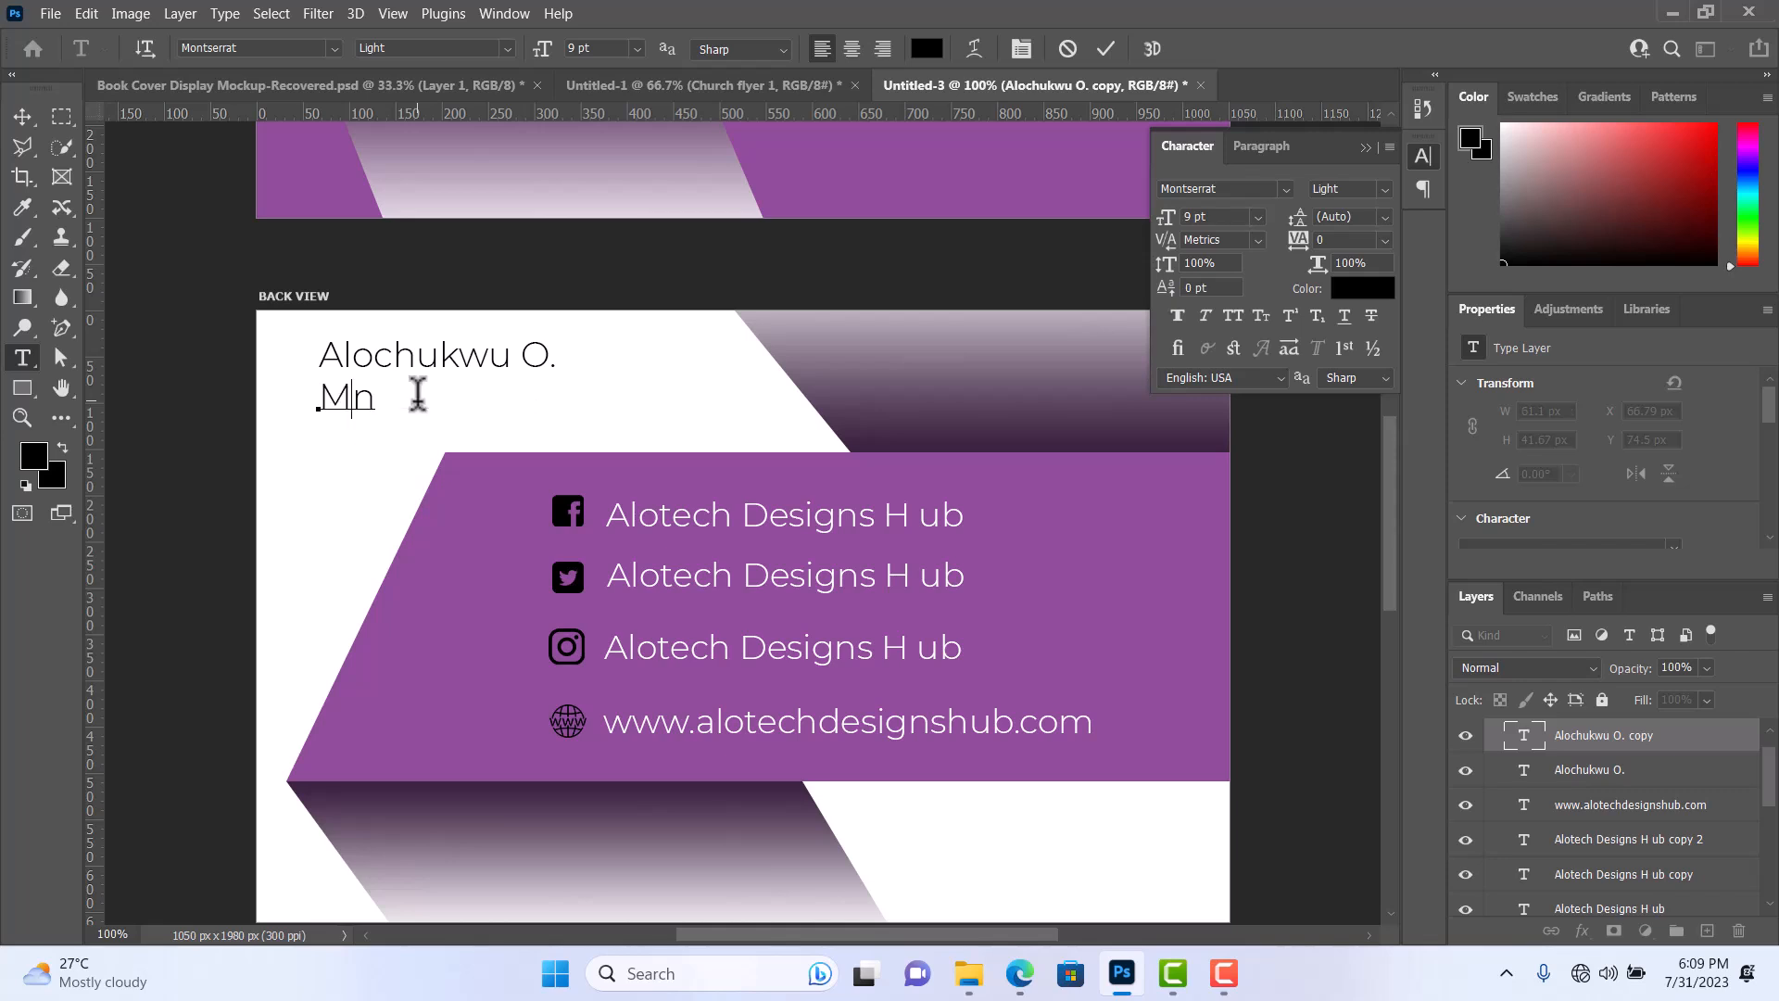
{"action": "type", "text": "anaging "}
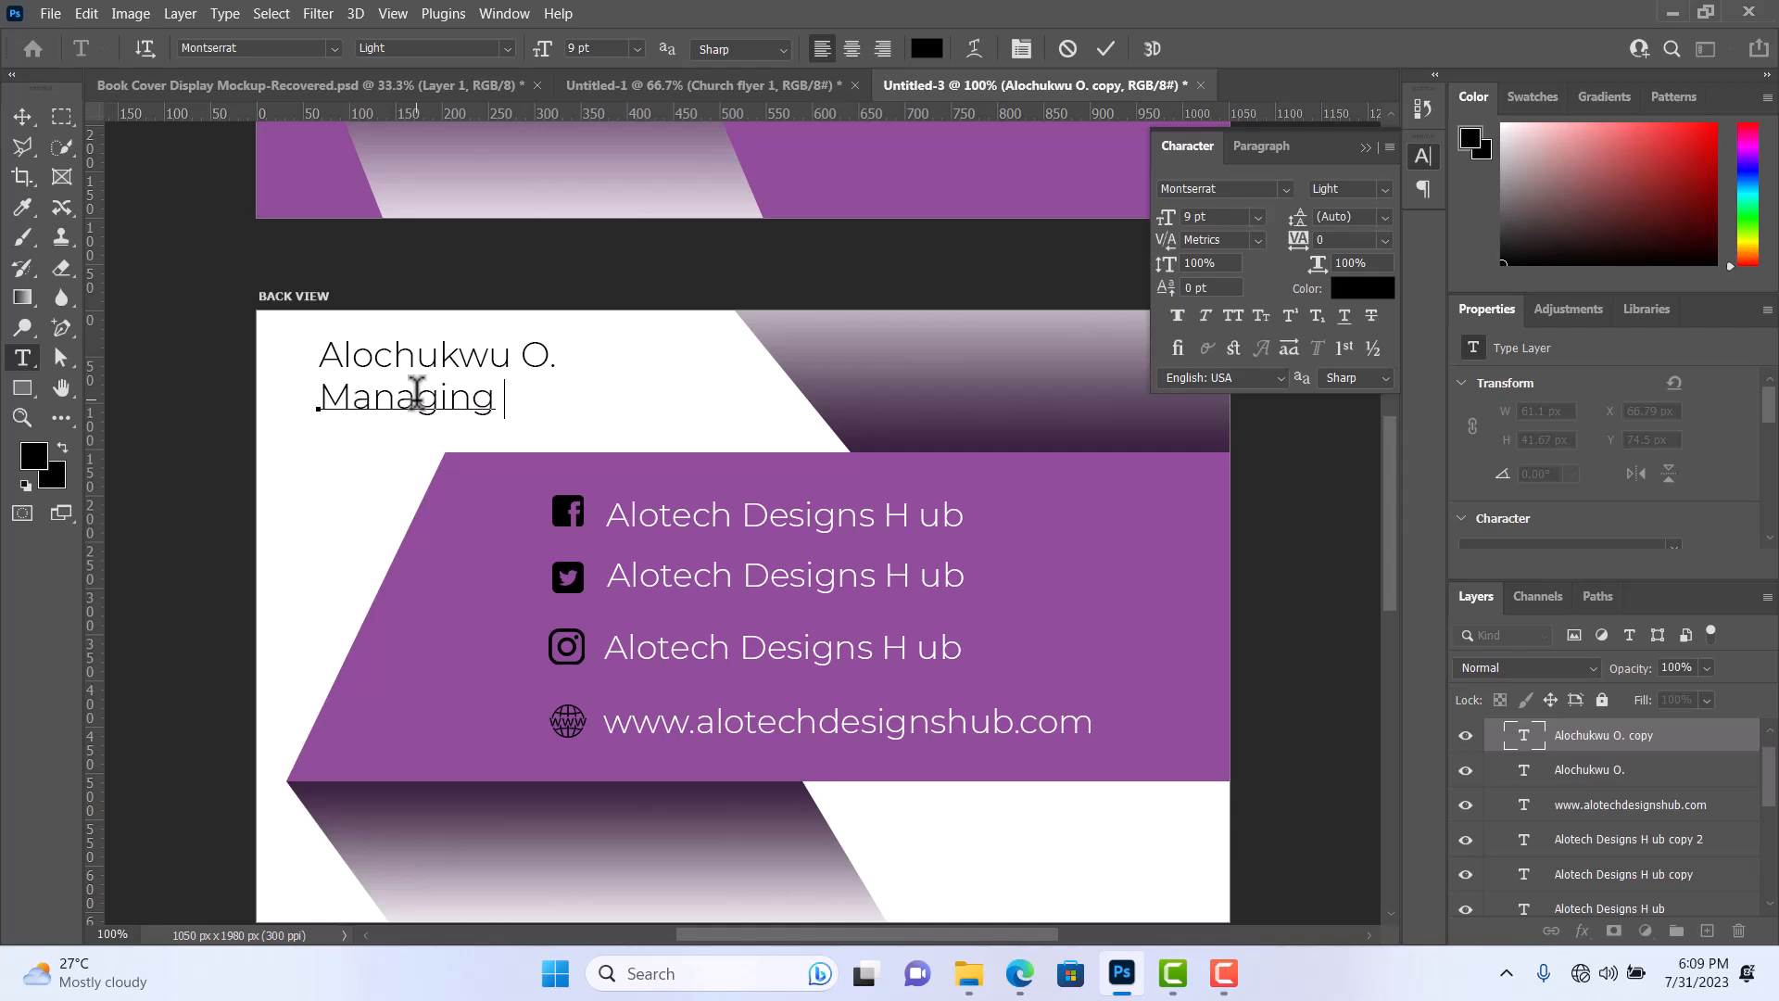
{"action": "type", "text": "Director"}
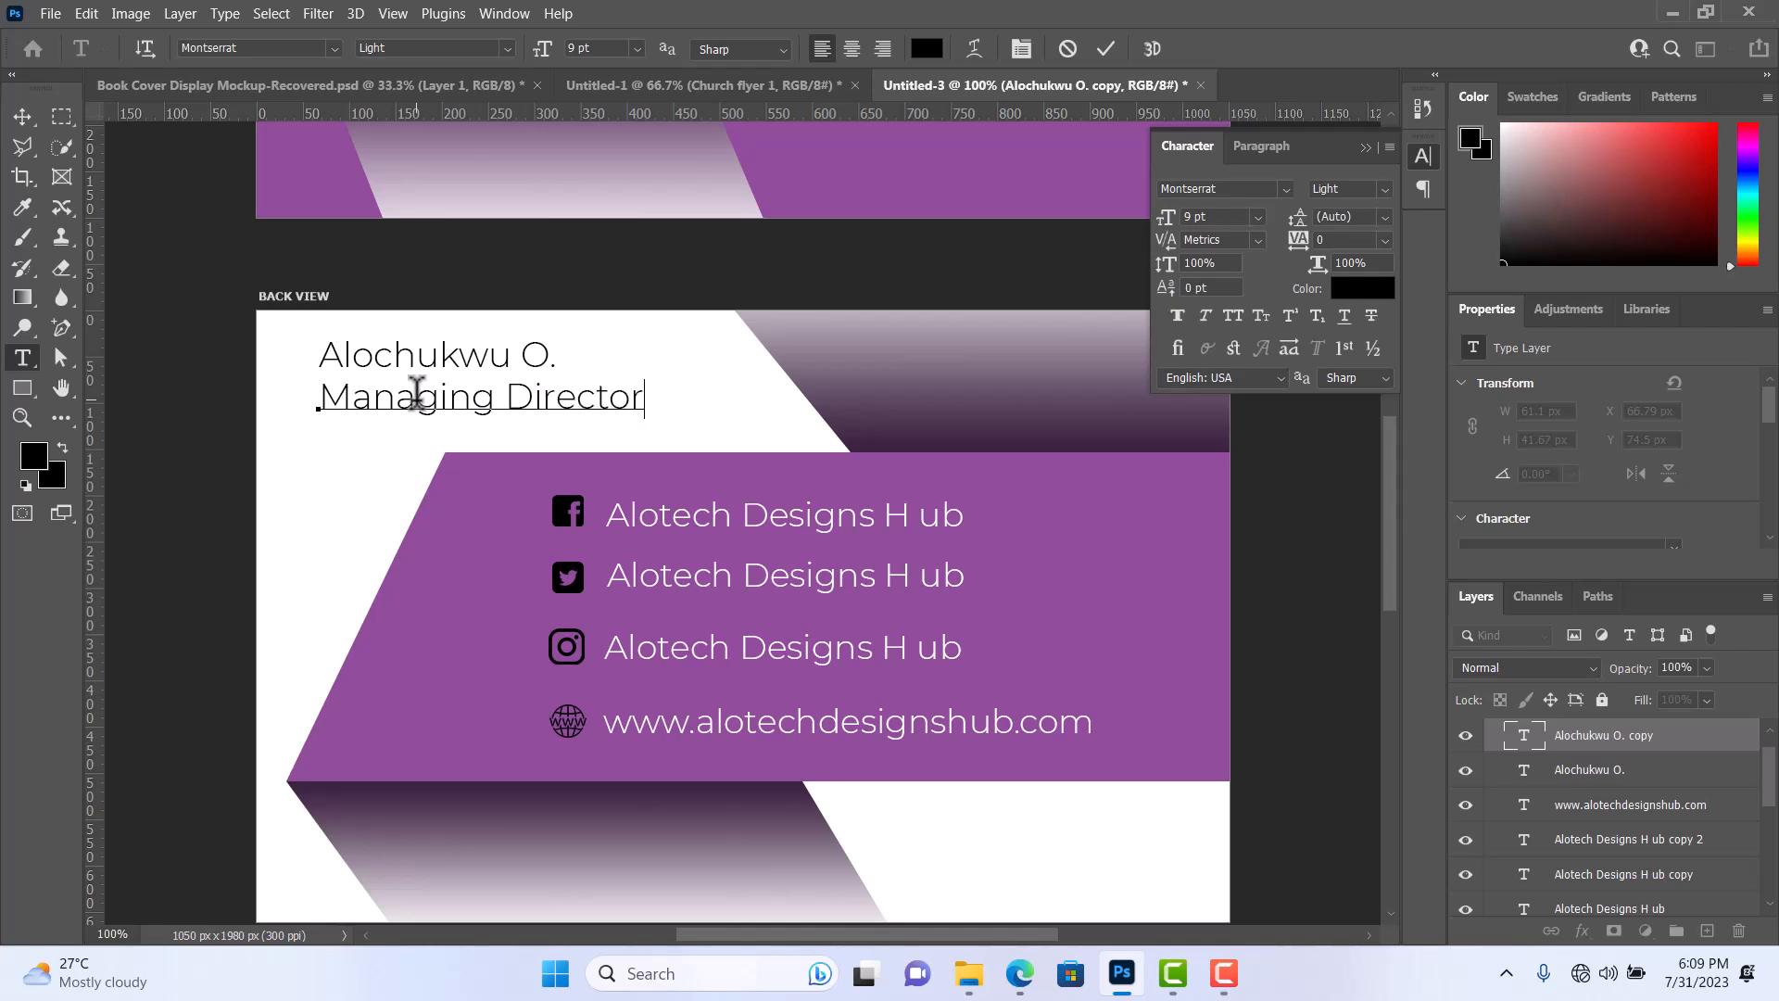
{"action": "left_click", "coordinate": [1105, 51]}
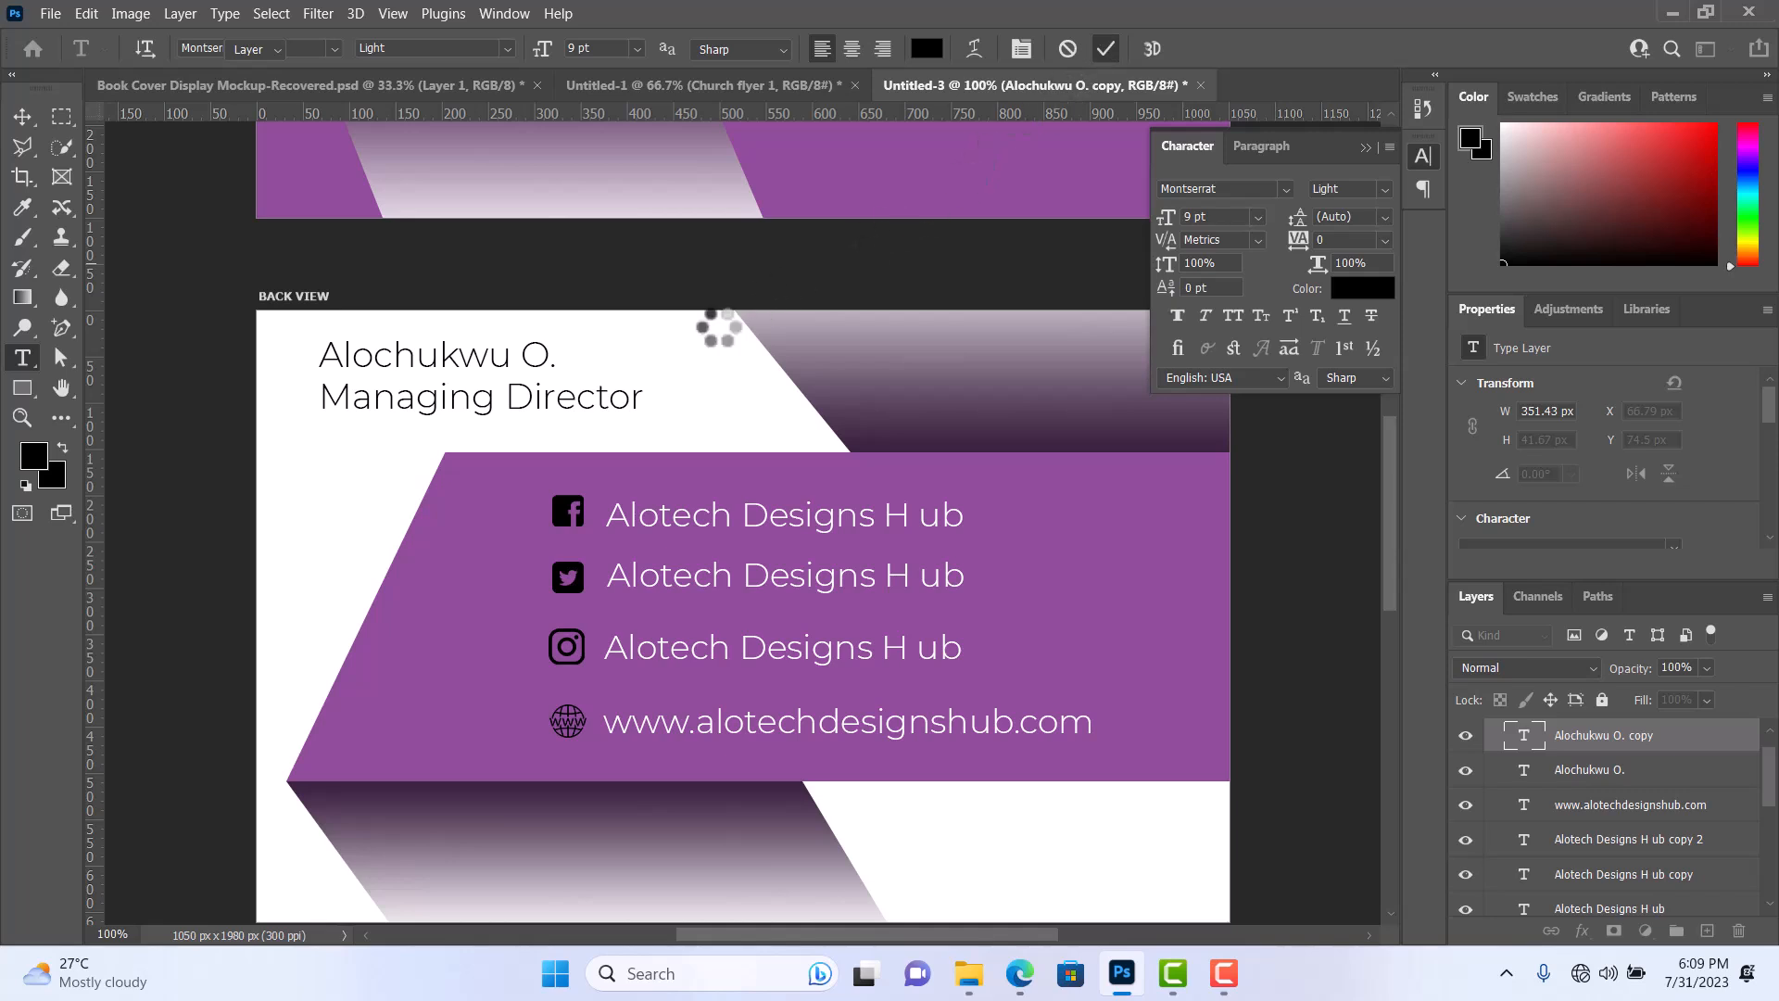
Scale the Managing Director text down to about 41% (3.66 pt) and nudge it slightly up and left beneath the name.
{"action": "key", "text": "ctrl+t"}
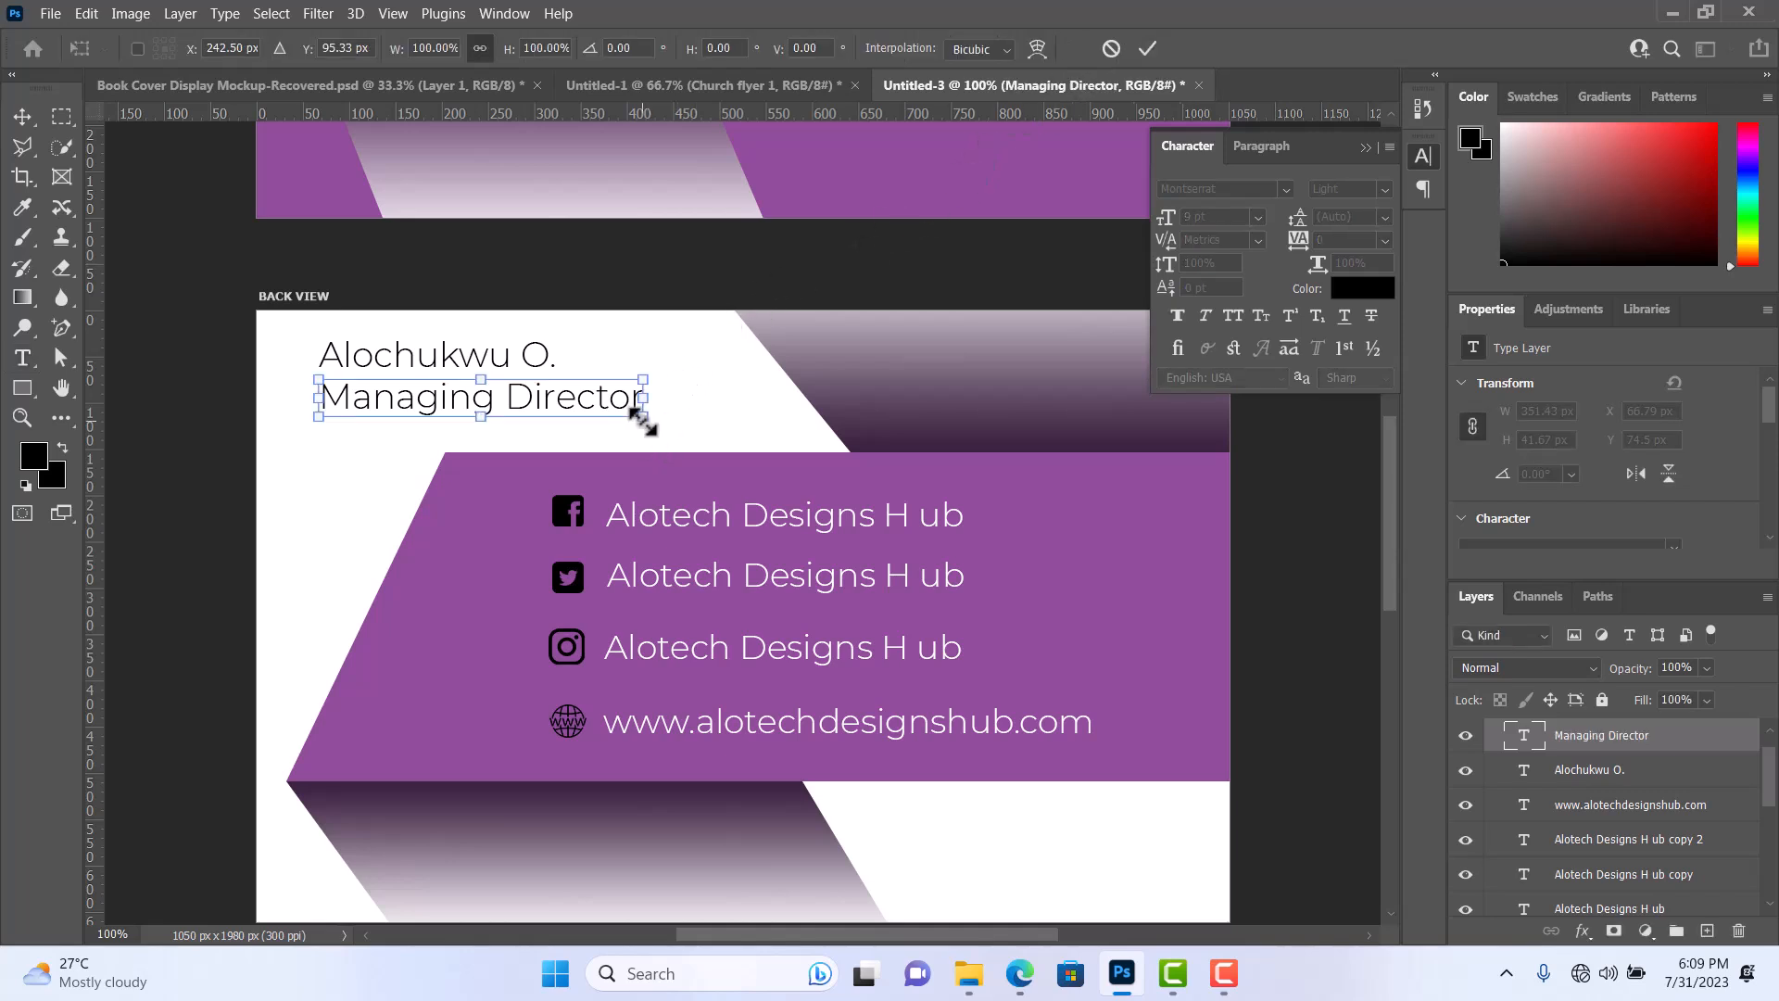
{"action": "left_click_drag", "start_coordinate": [647, 416], "coordinate": [451, 394]}
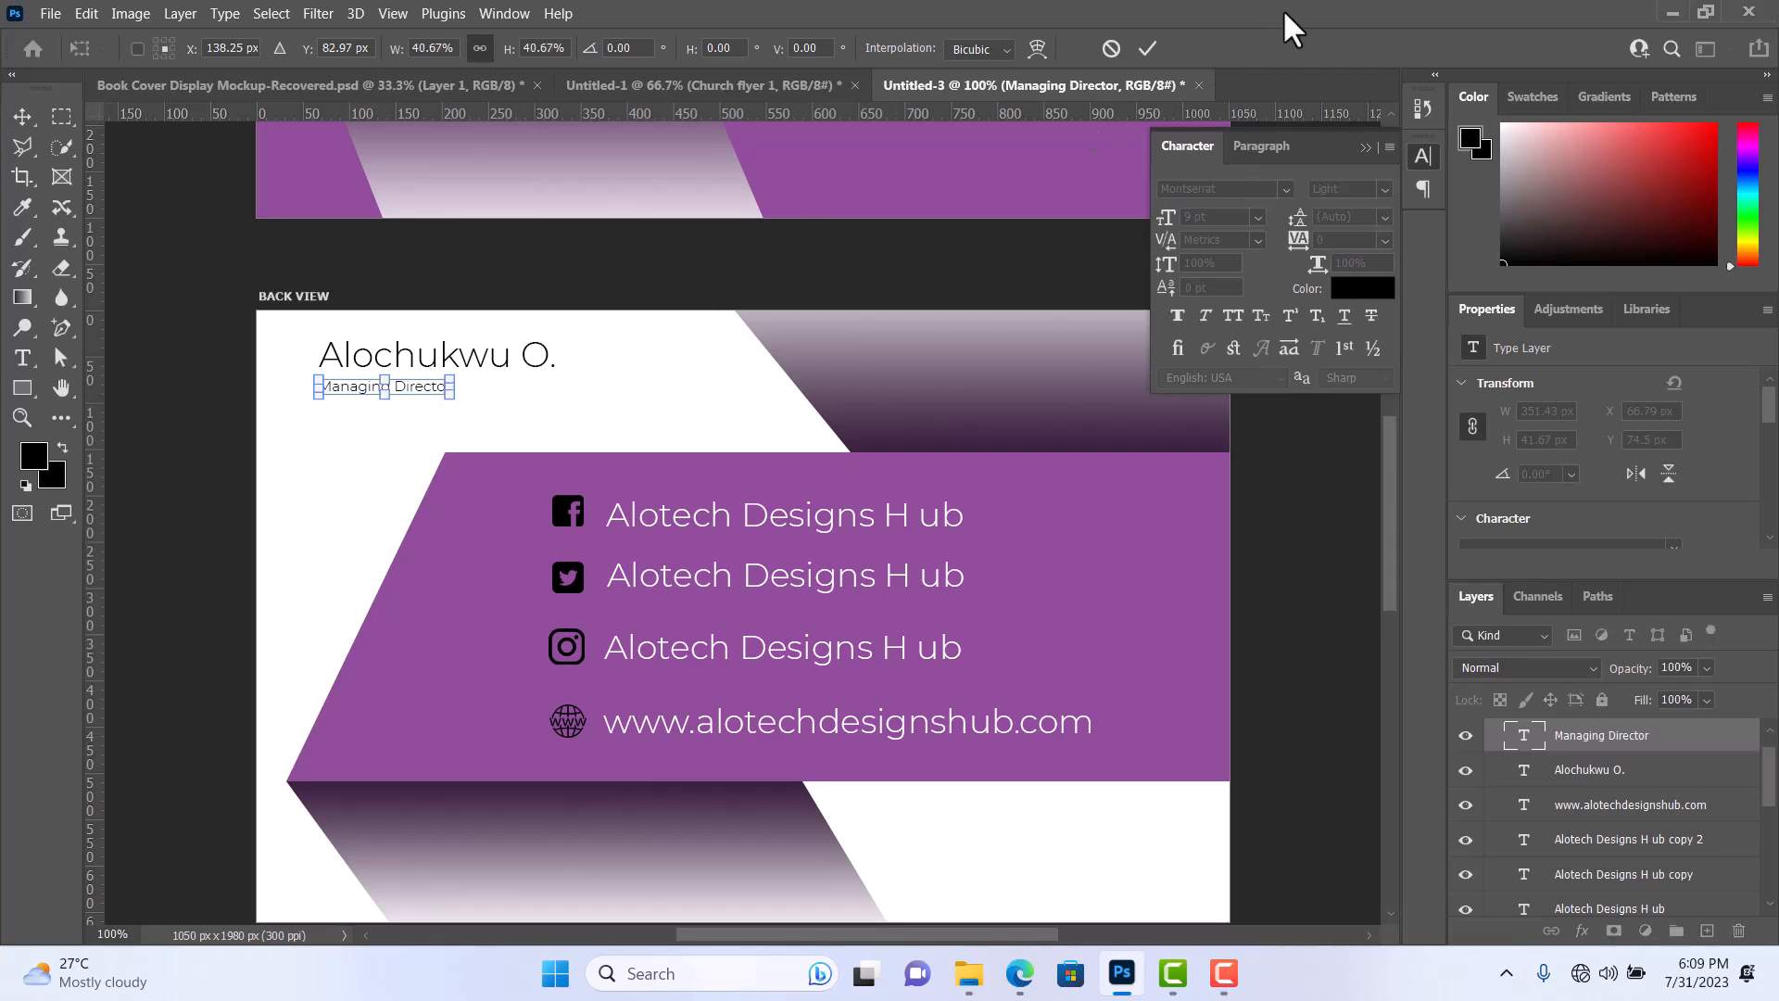
{"action": "left_click", "coordinate": [1144, 44]}
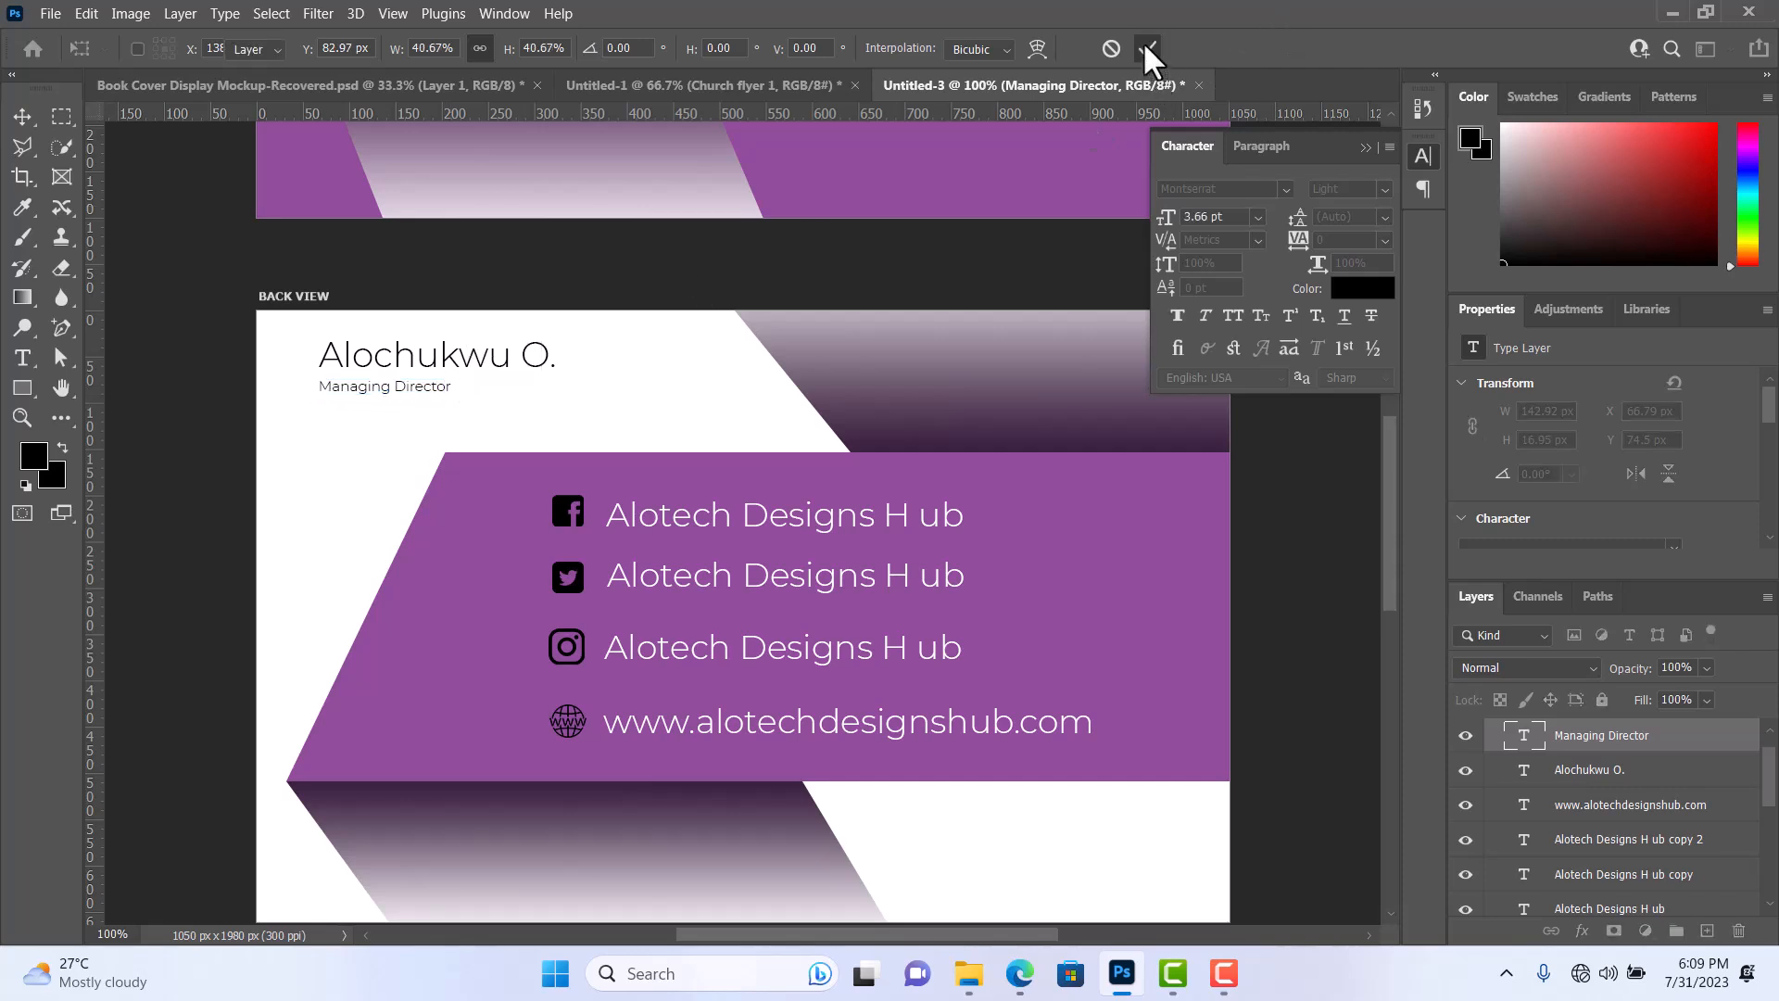
{"action": "left_click", "coordinate": [23, 117]}
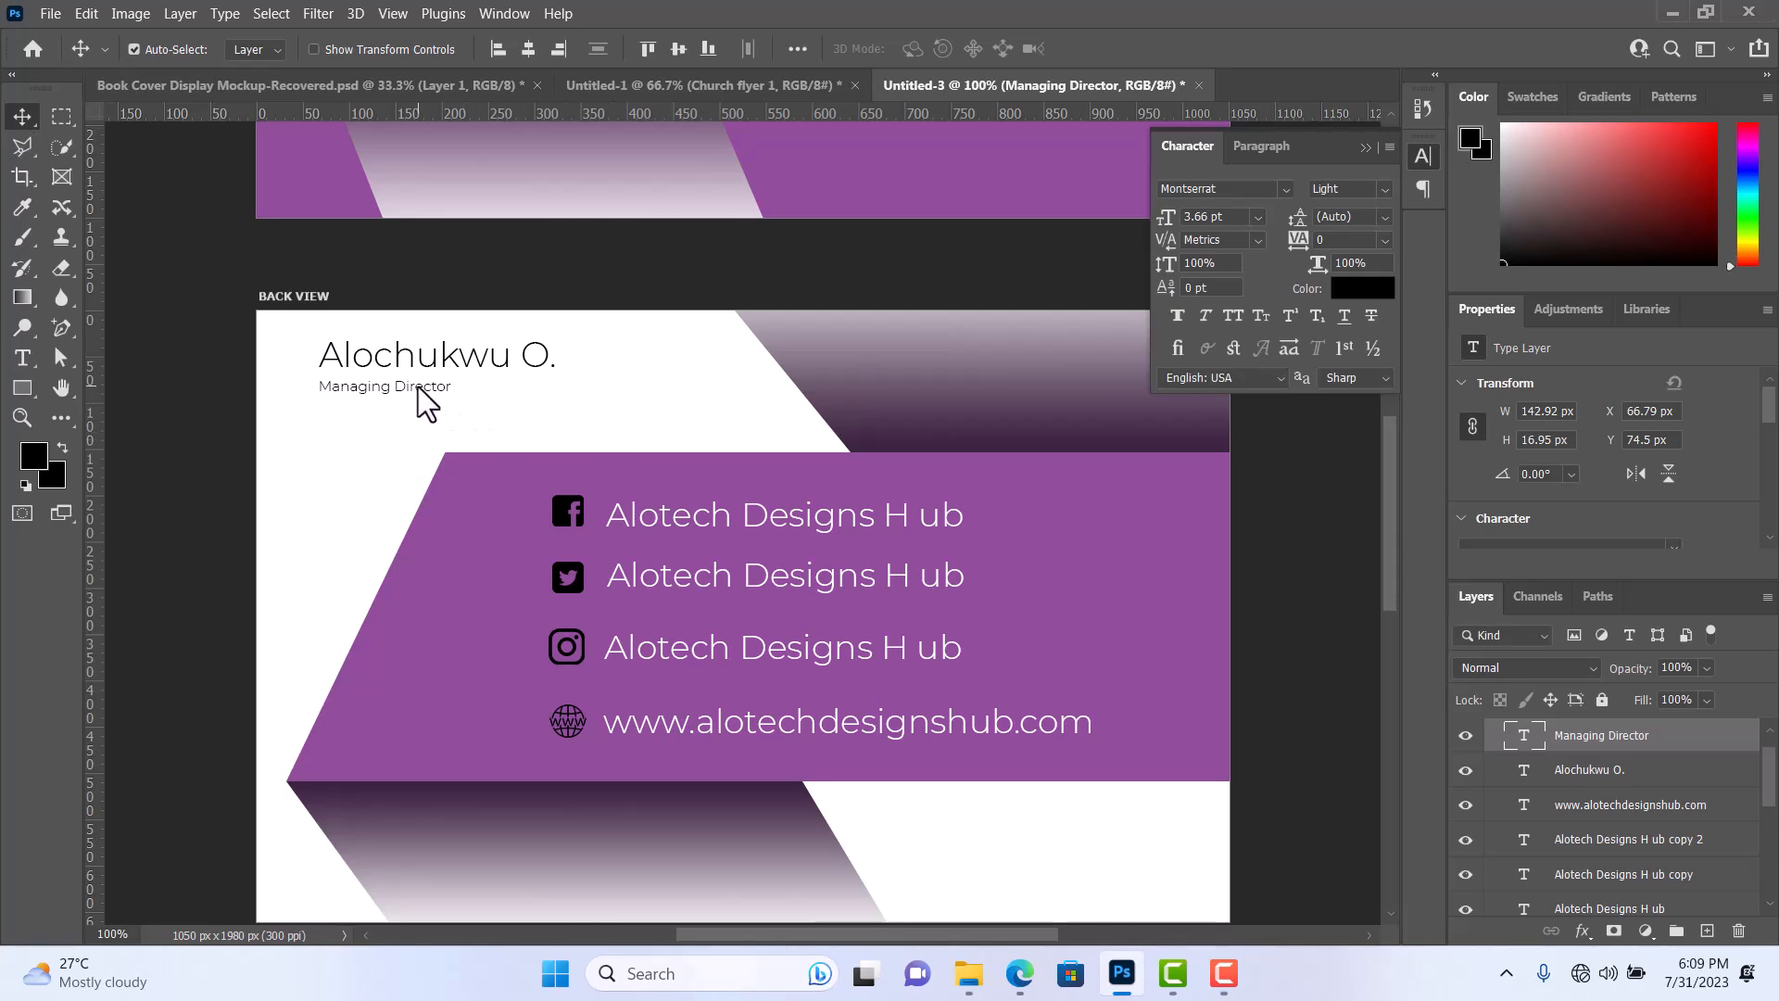
{"action": "key", "text": "Left"}
{"action": "key", "text": "Up"}
Select the name and Managing Director layers together and move them down to about X 65, Y 52 px.
{"action": "left_click", "coordinate": [1667, 771]}
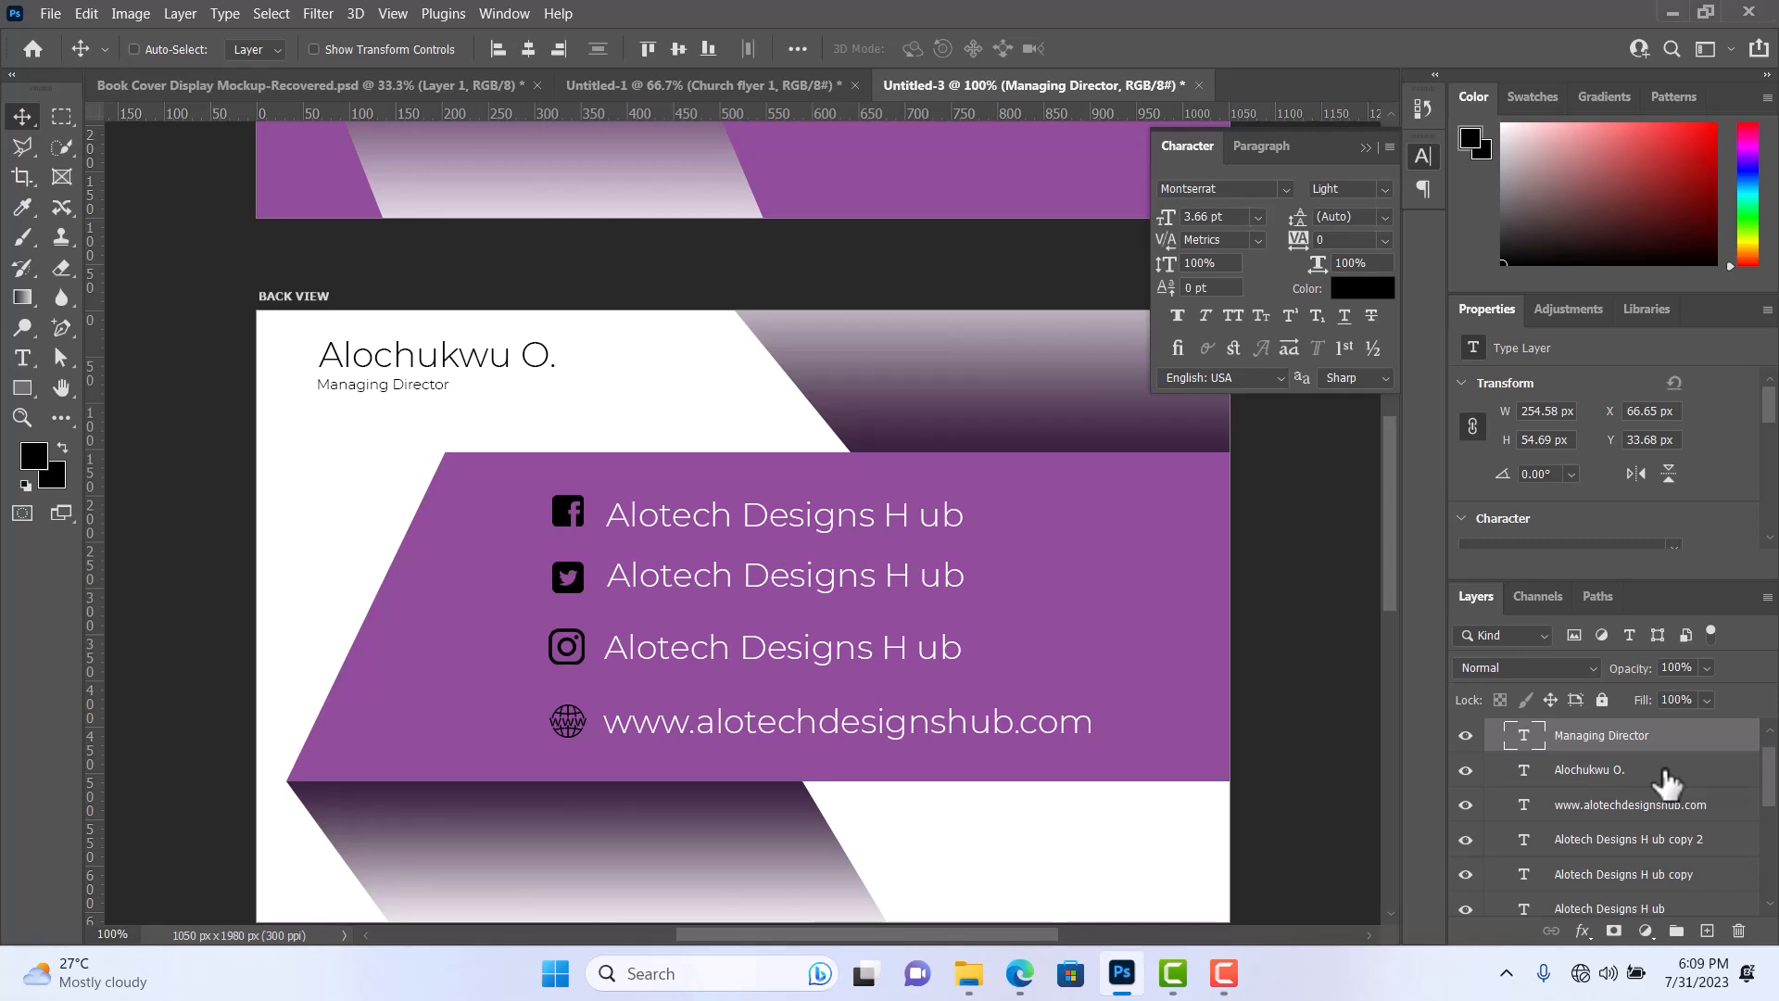
{"action": "left_click", "coordinate": [1663, 774], "text": "ctrl"}
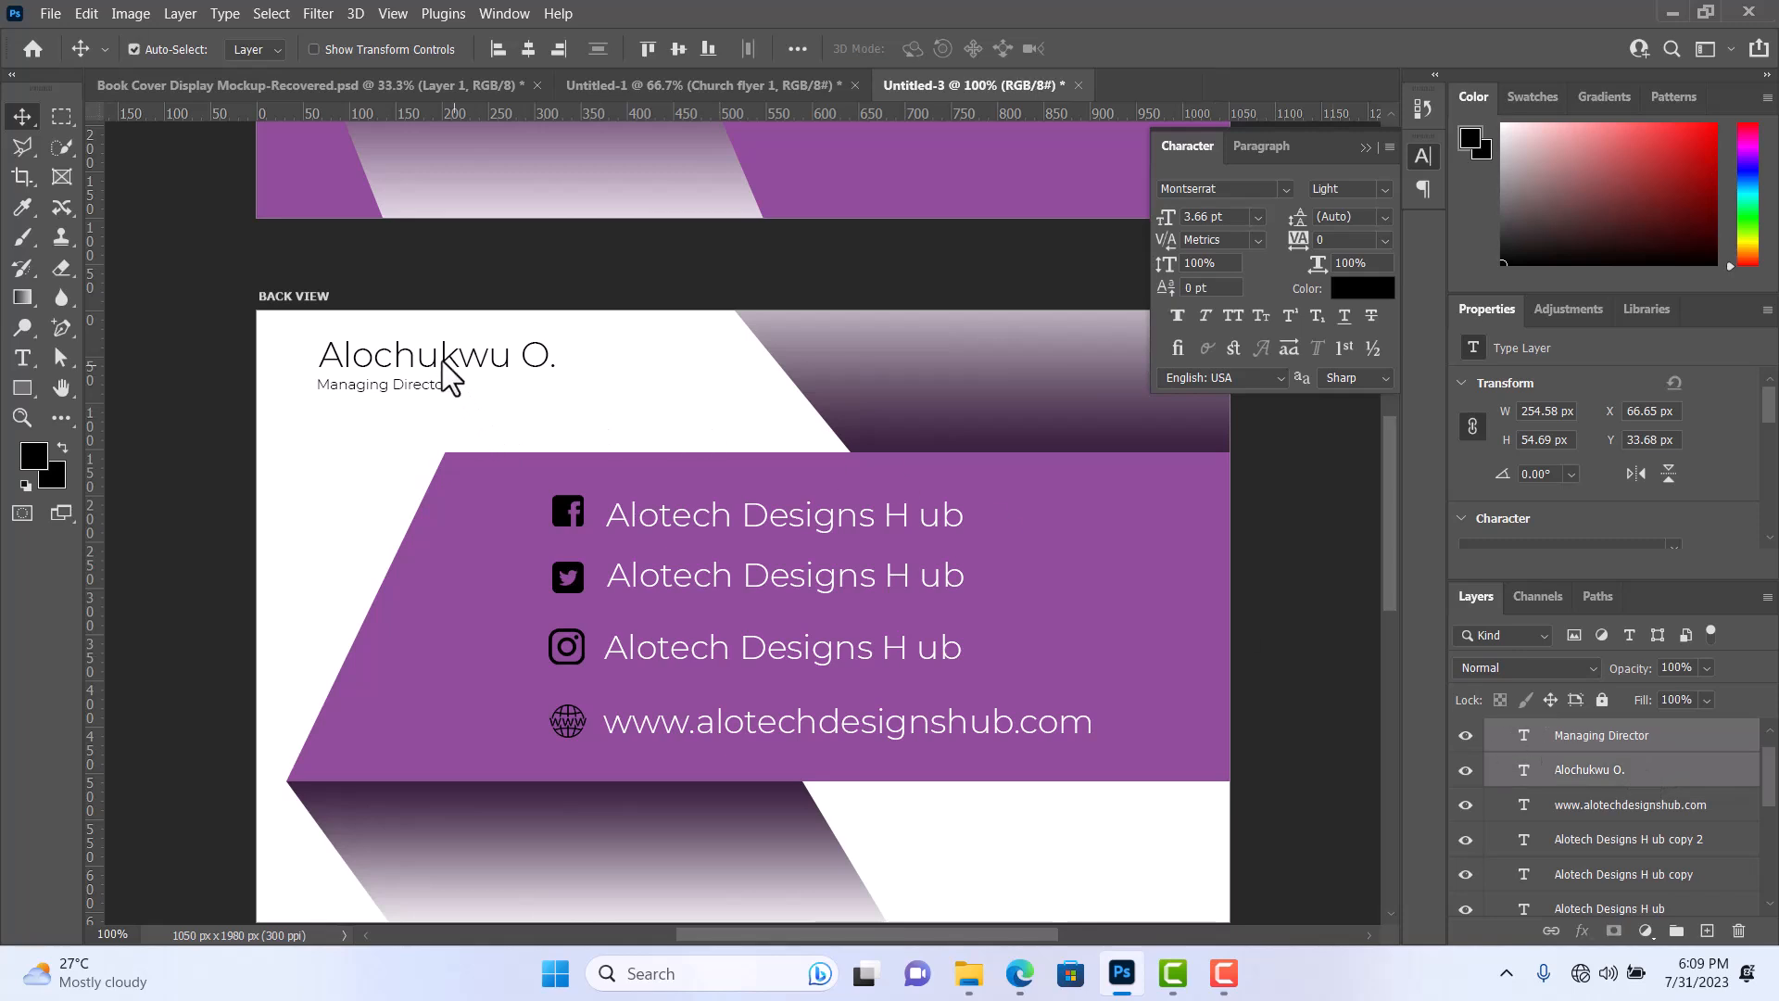
{"action": "left_click_drag", "start_coordinate": [442, 361], "coordinate": [441, 374]}
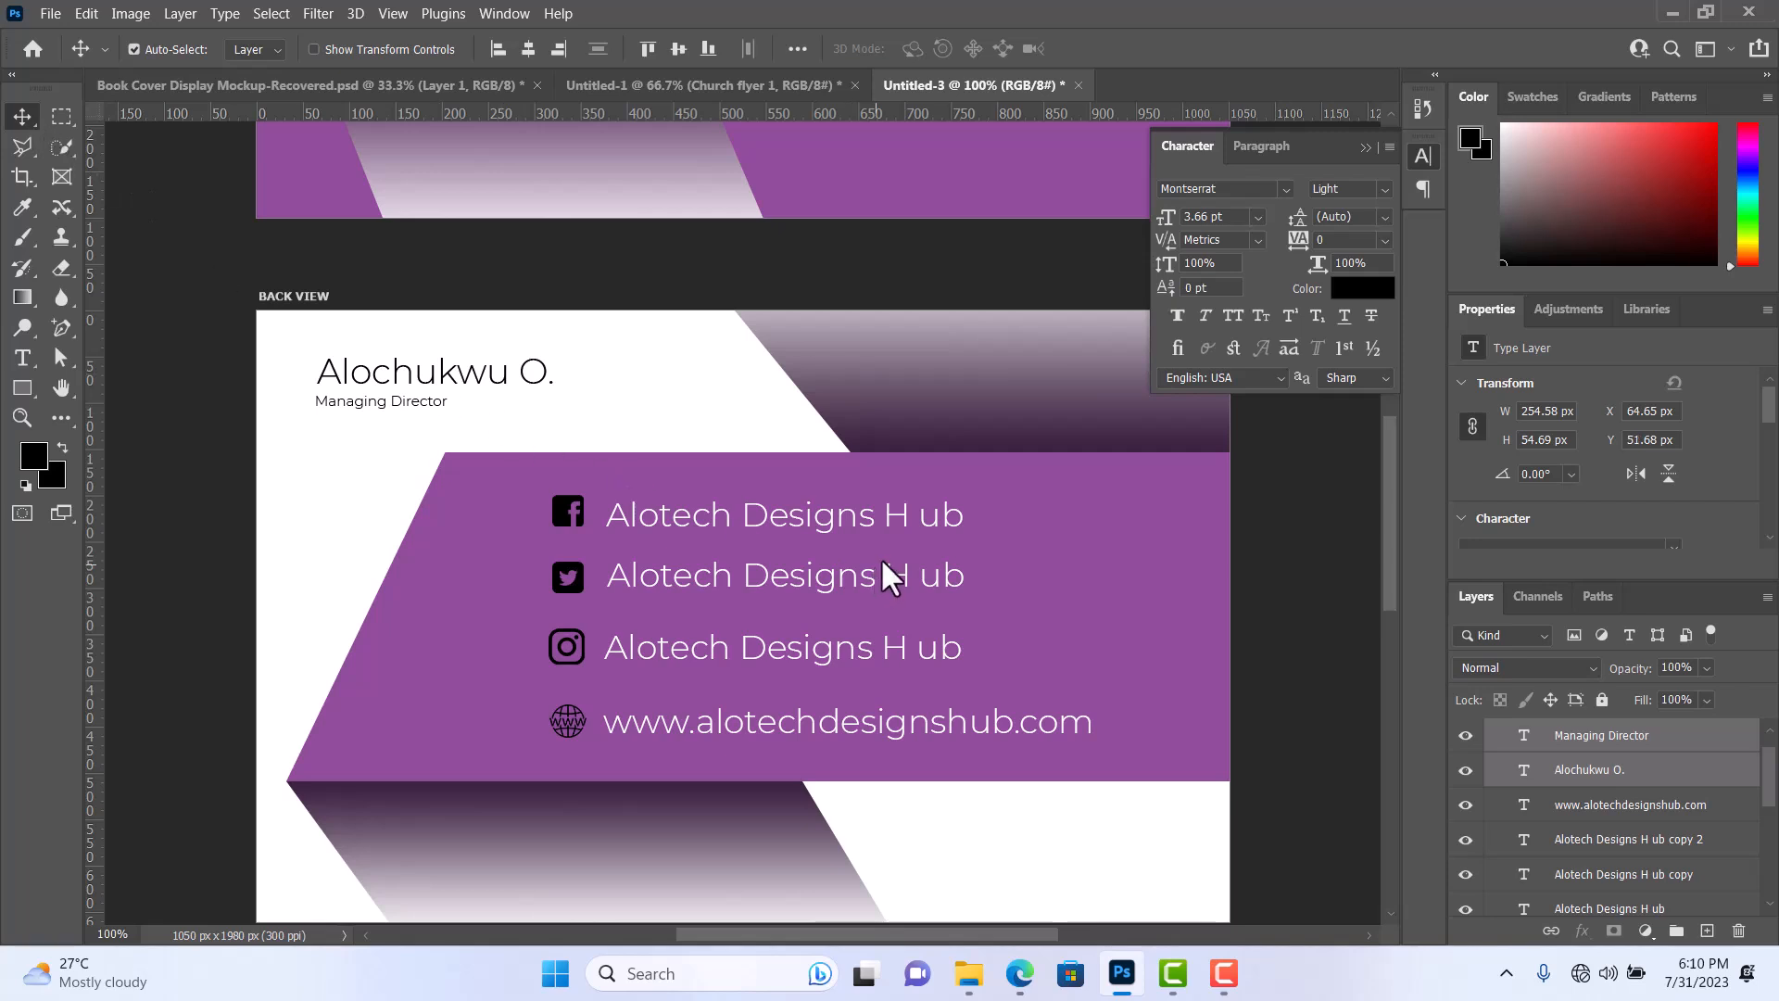
Collapse the character settings and examine the front and back card designs.
{"action": "left_click", "coordinate": [1366, 145]}
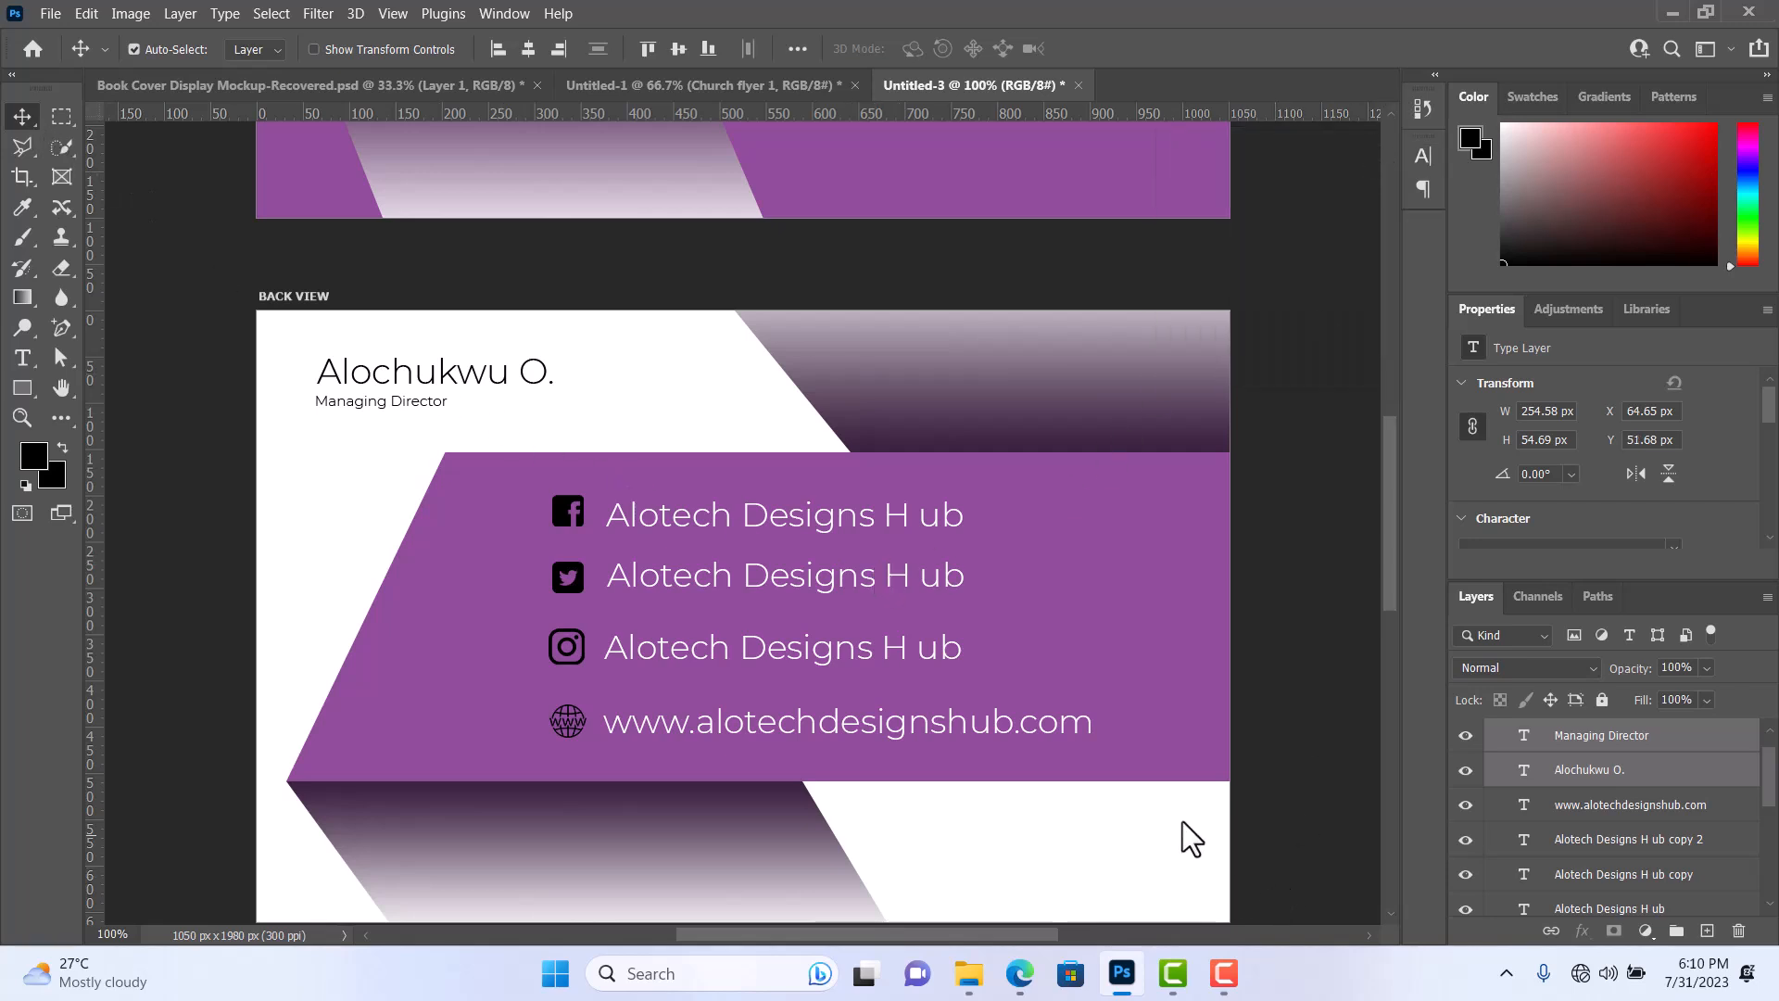
{"action": "scroll", "coordinate": [1183, 804], "scroll_direction": "down", "scroll_amount": 2}
{"action": "scroll", "coordinate": [1186, 803], "scroll_direction": "up", "scroll_amount": 10}
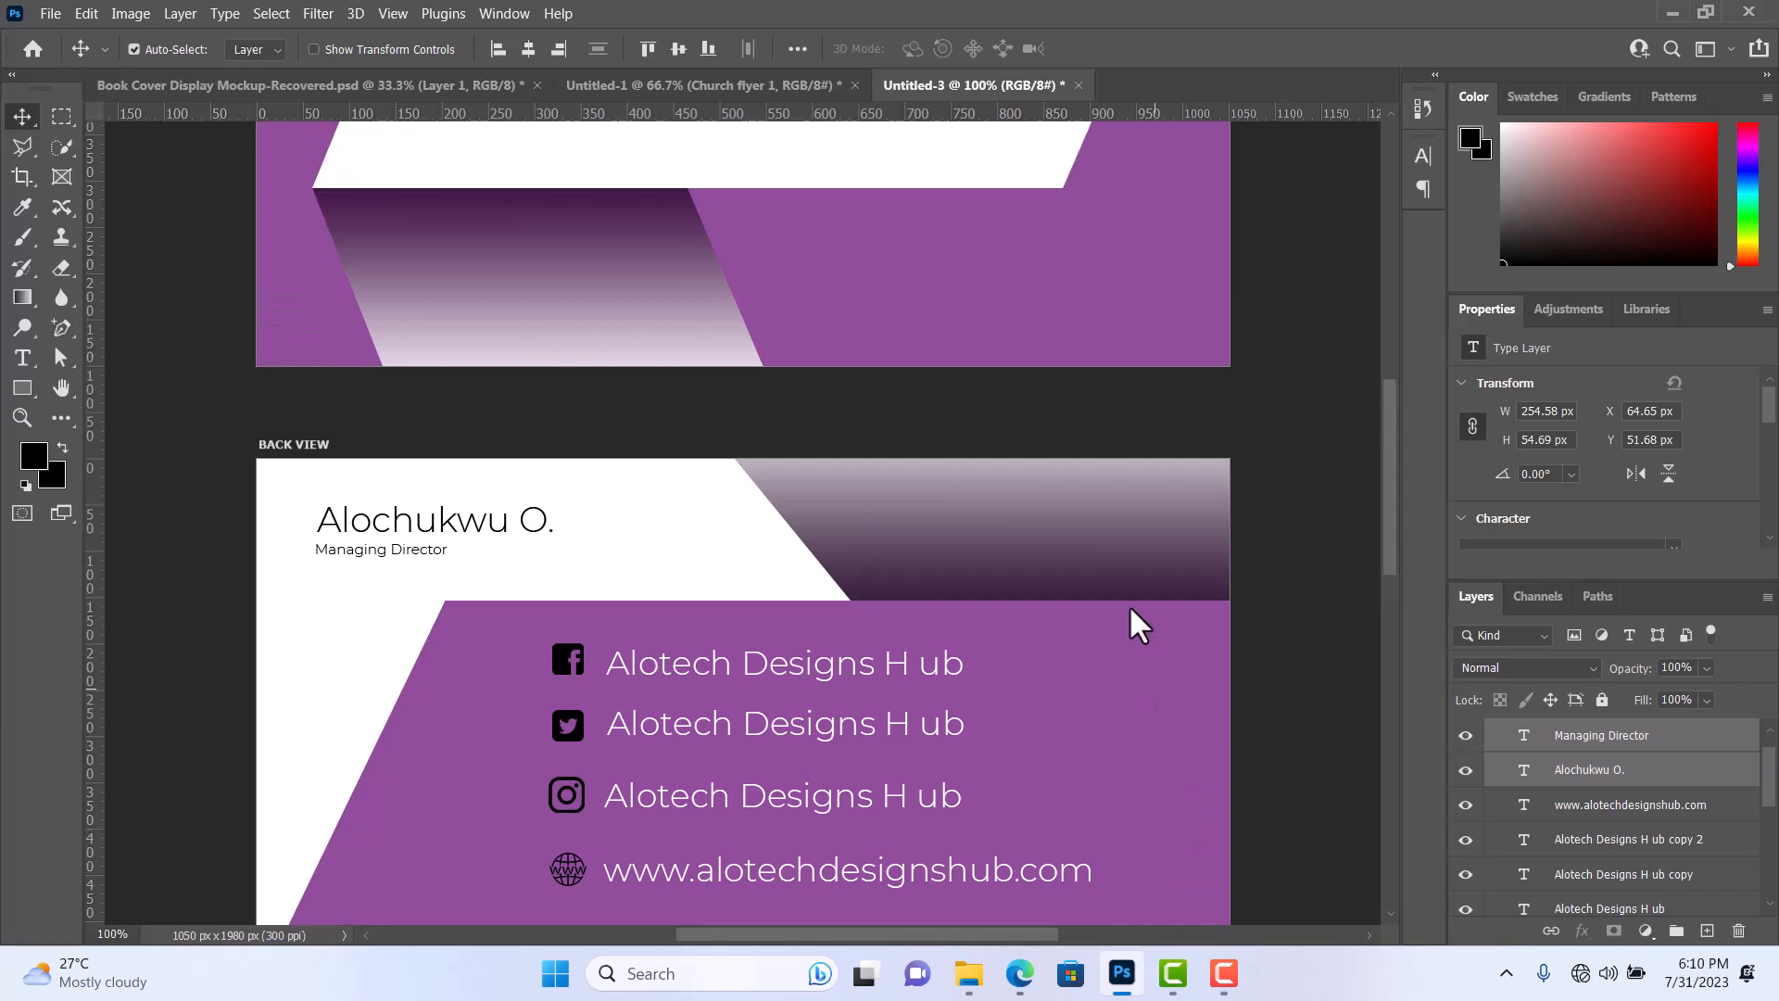
{"action": "scroll", "coordinate": [1115, 556], "scroll_direction": "up", "scroll_amount": 4}
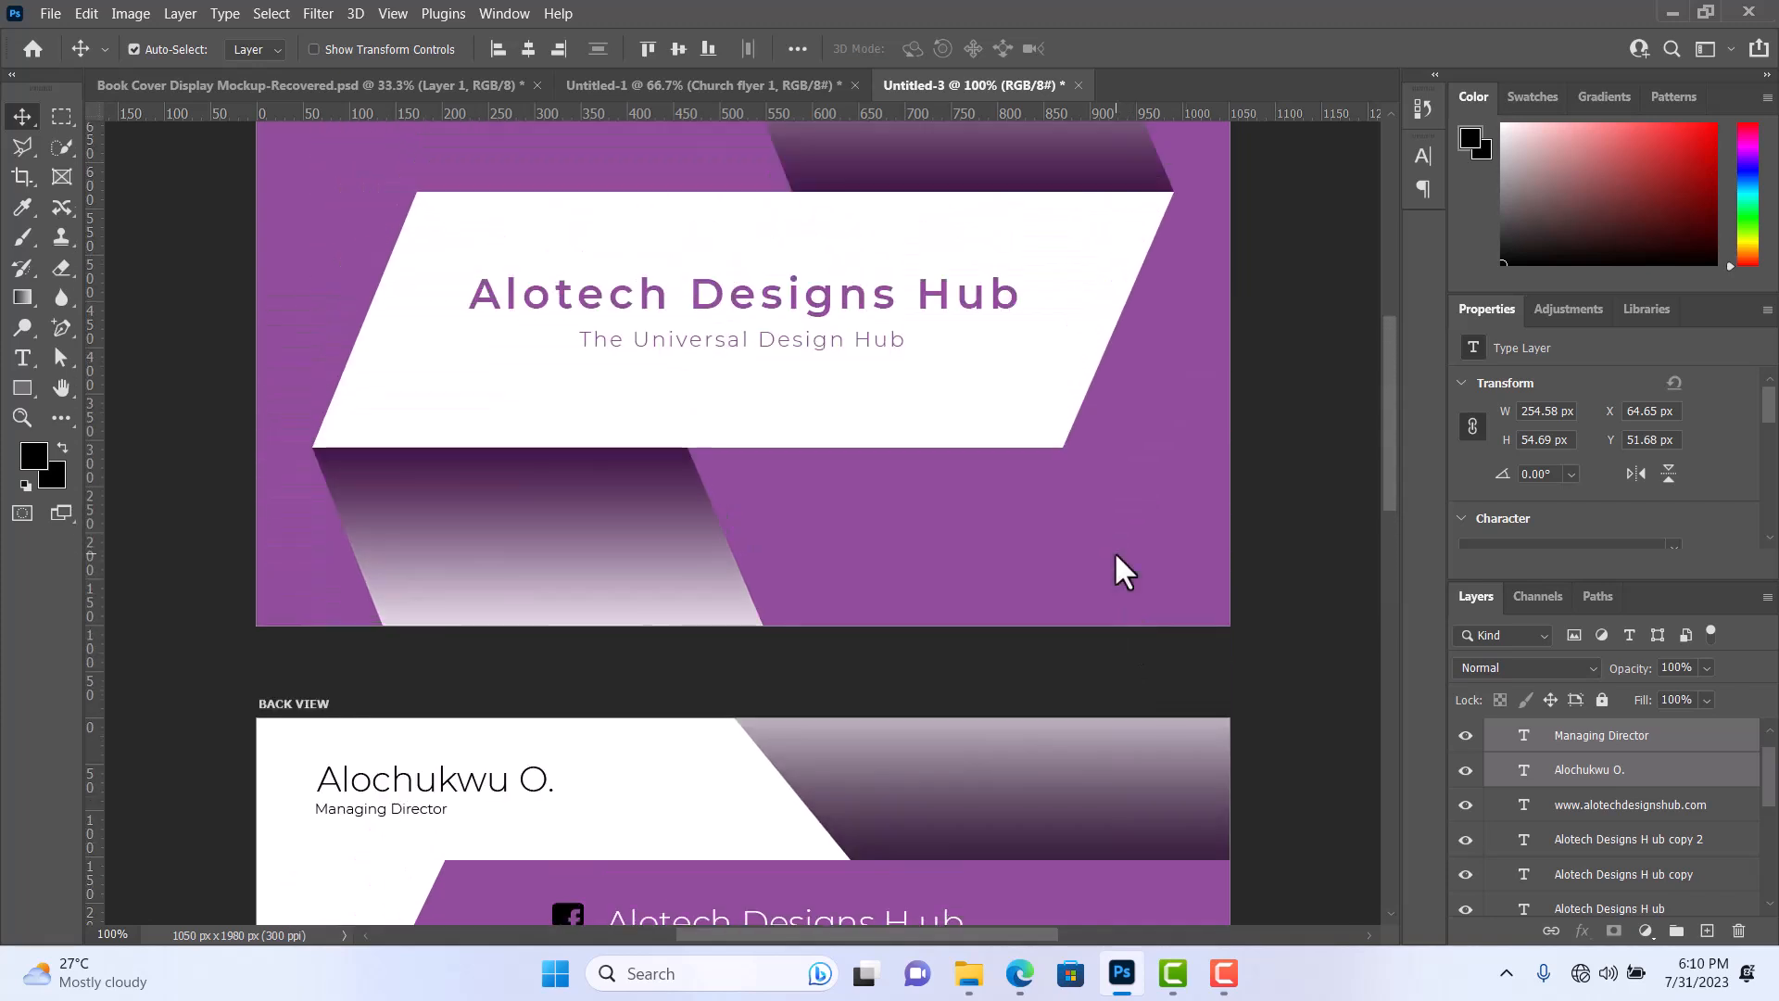
{"action": "scroll", "coordinate": [1117, 556], "scroll_direction": "down", "scroll_amount": 11}
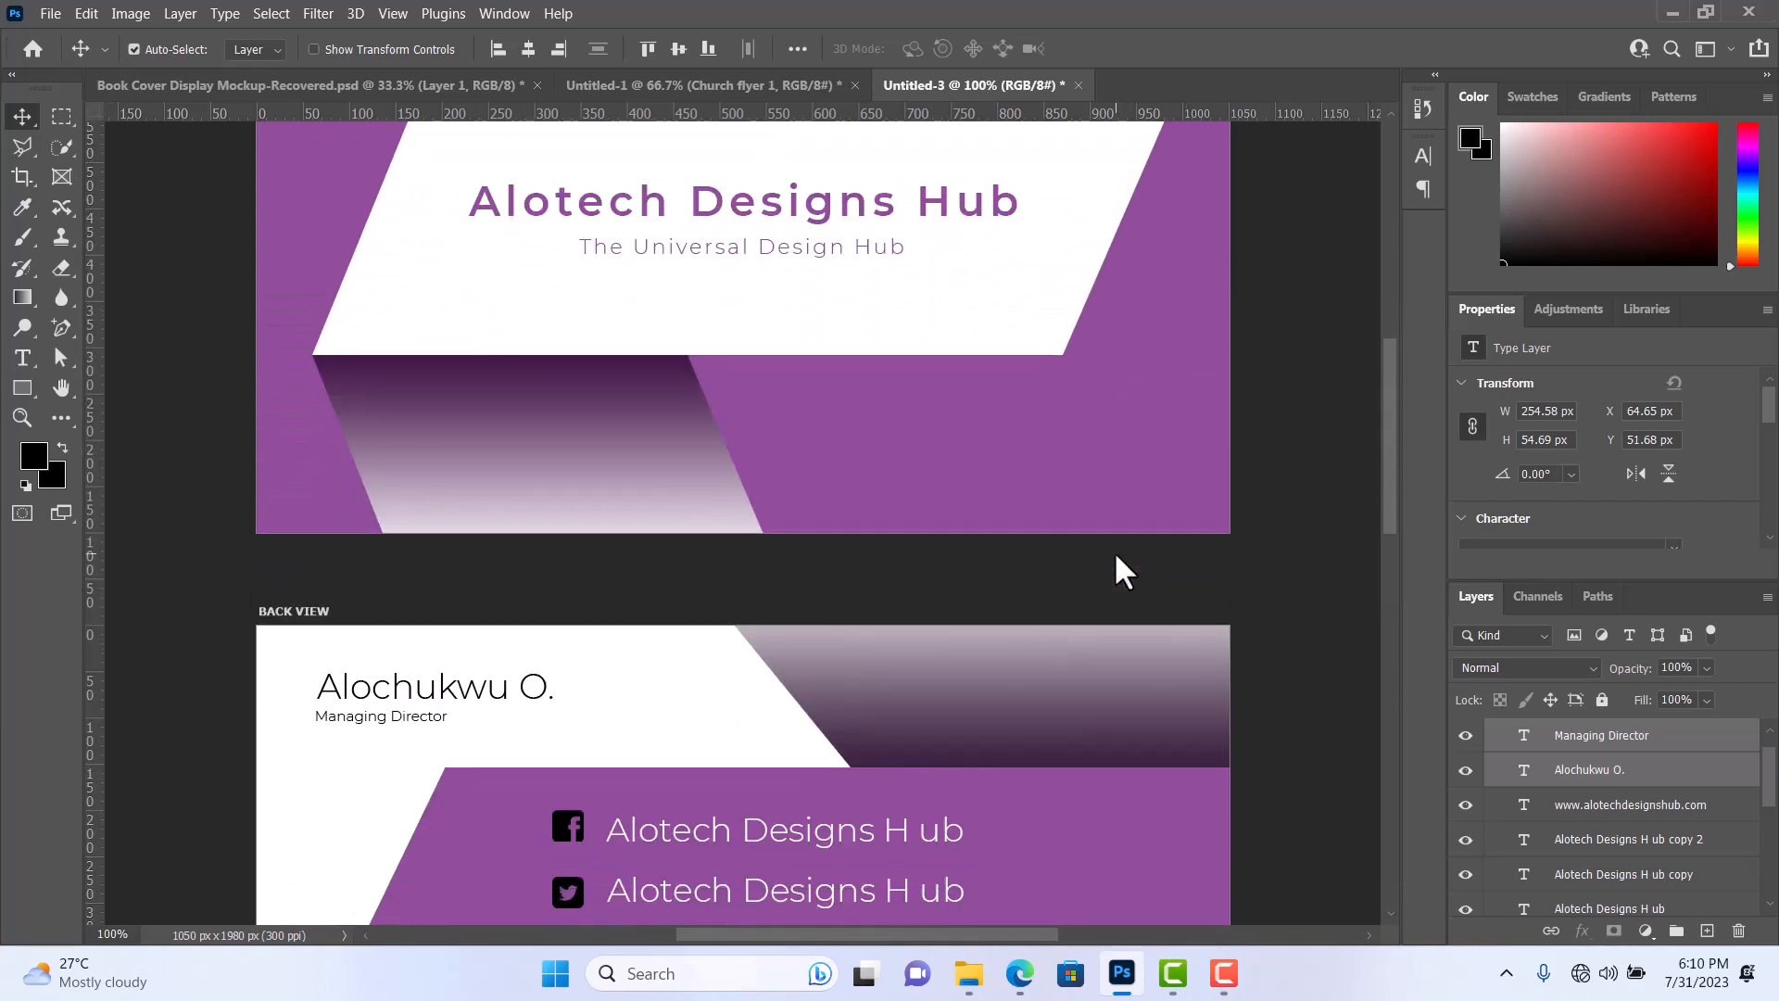
{"action": "scroll", "coordinate": [1115, 556], "scroll_direction": "down", "scroll_amount": 2}
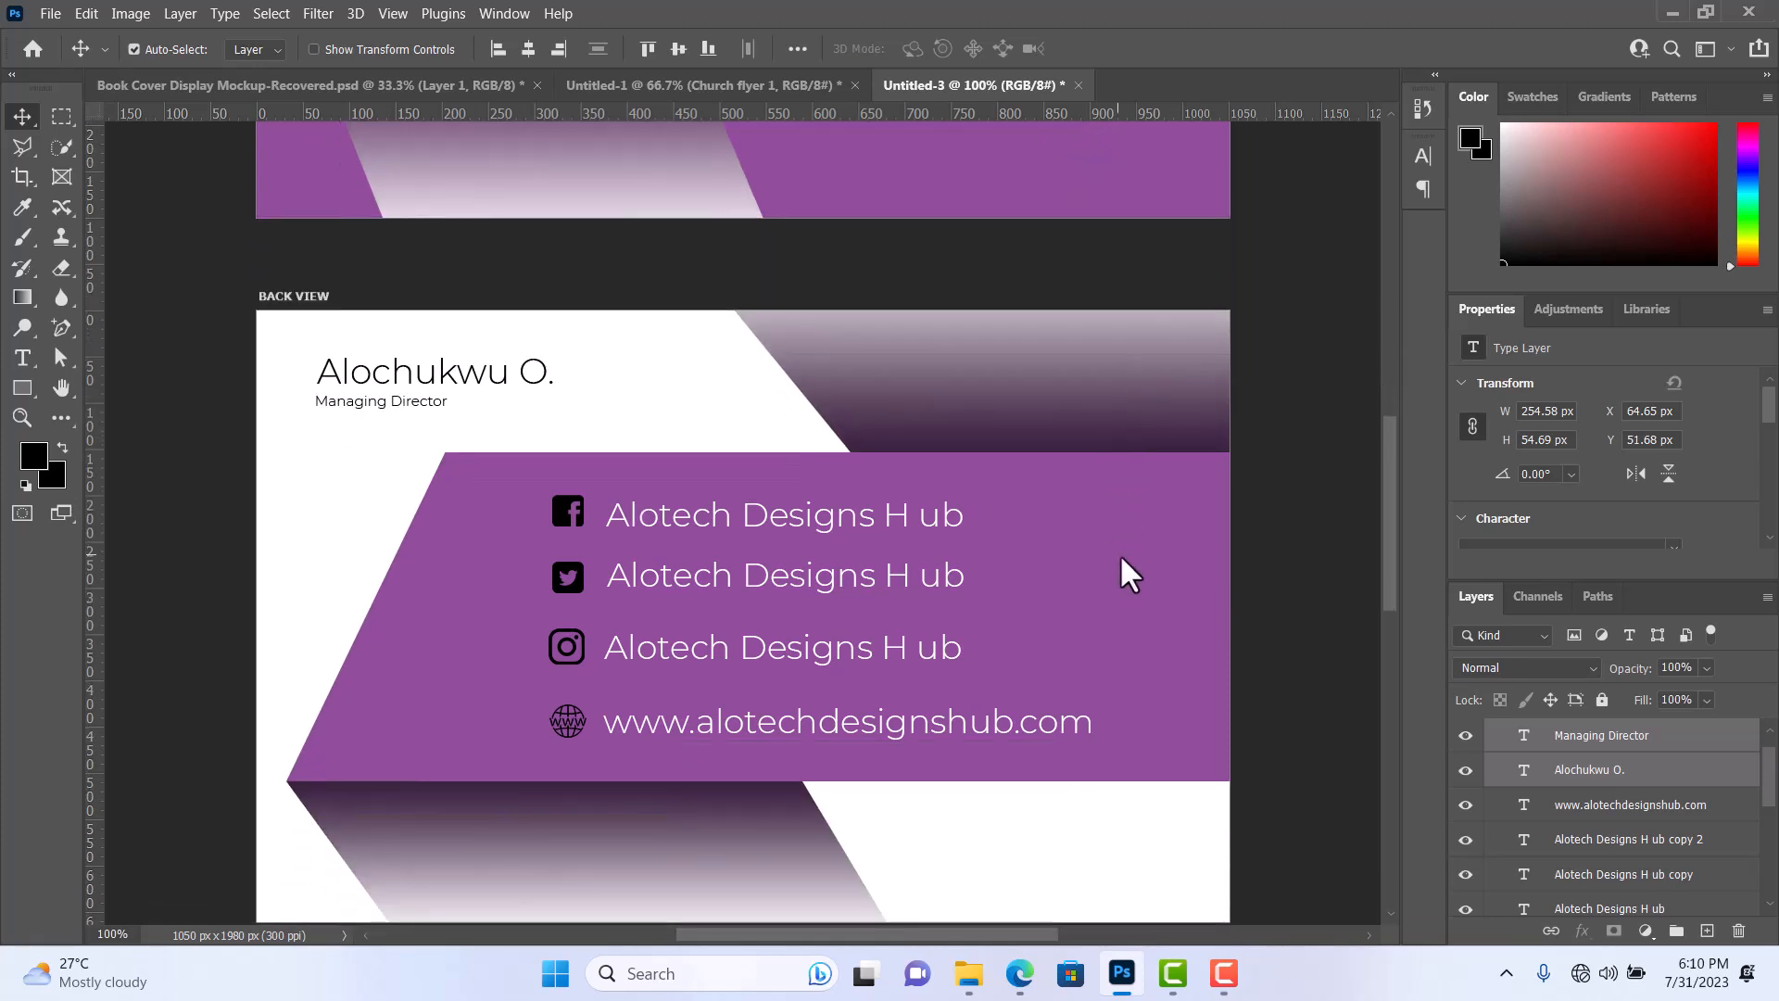
{"action": "scroll", "coordinate": [1159, 654], "scroll_direction": "down", "scroll_amount": 2}
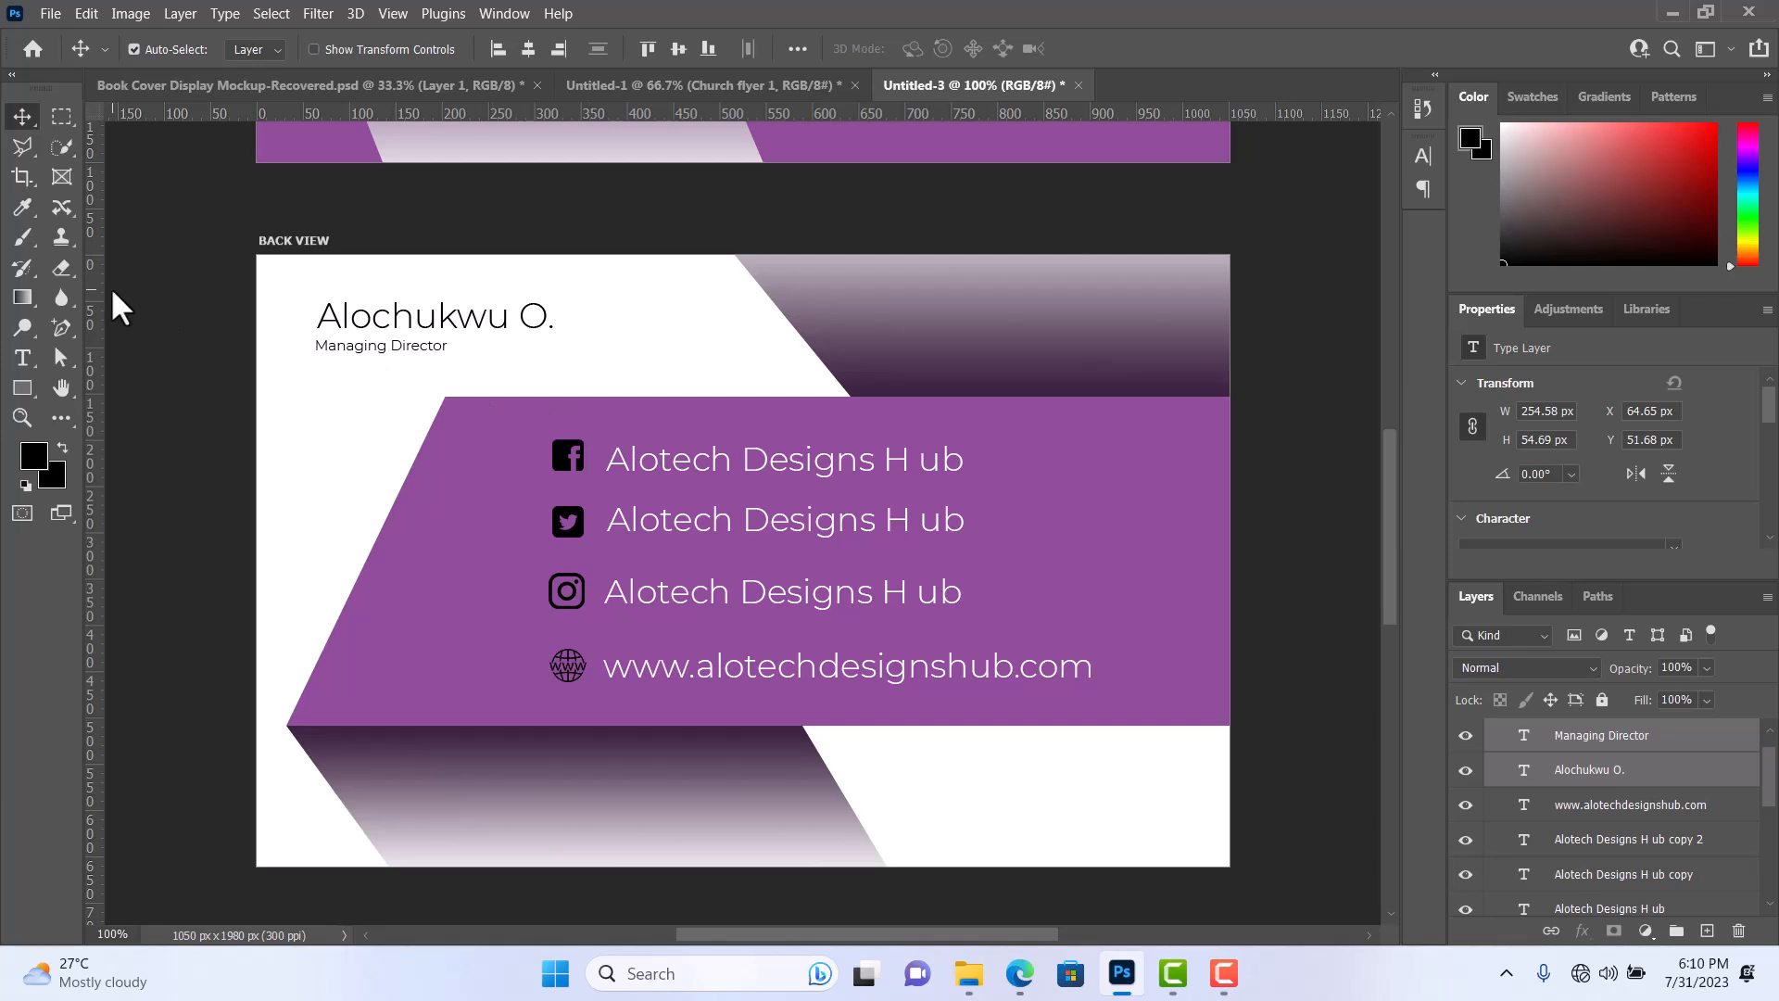
Save the document on the computer as a Photoshop file named biz card tutorial in the food on the go folder, with Maximize Compatibility enabled.
{"action": "key", "text": "ctrl"}
{"action": "key", "text": "ctrl+s"}
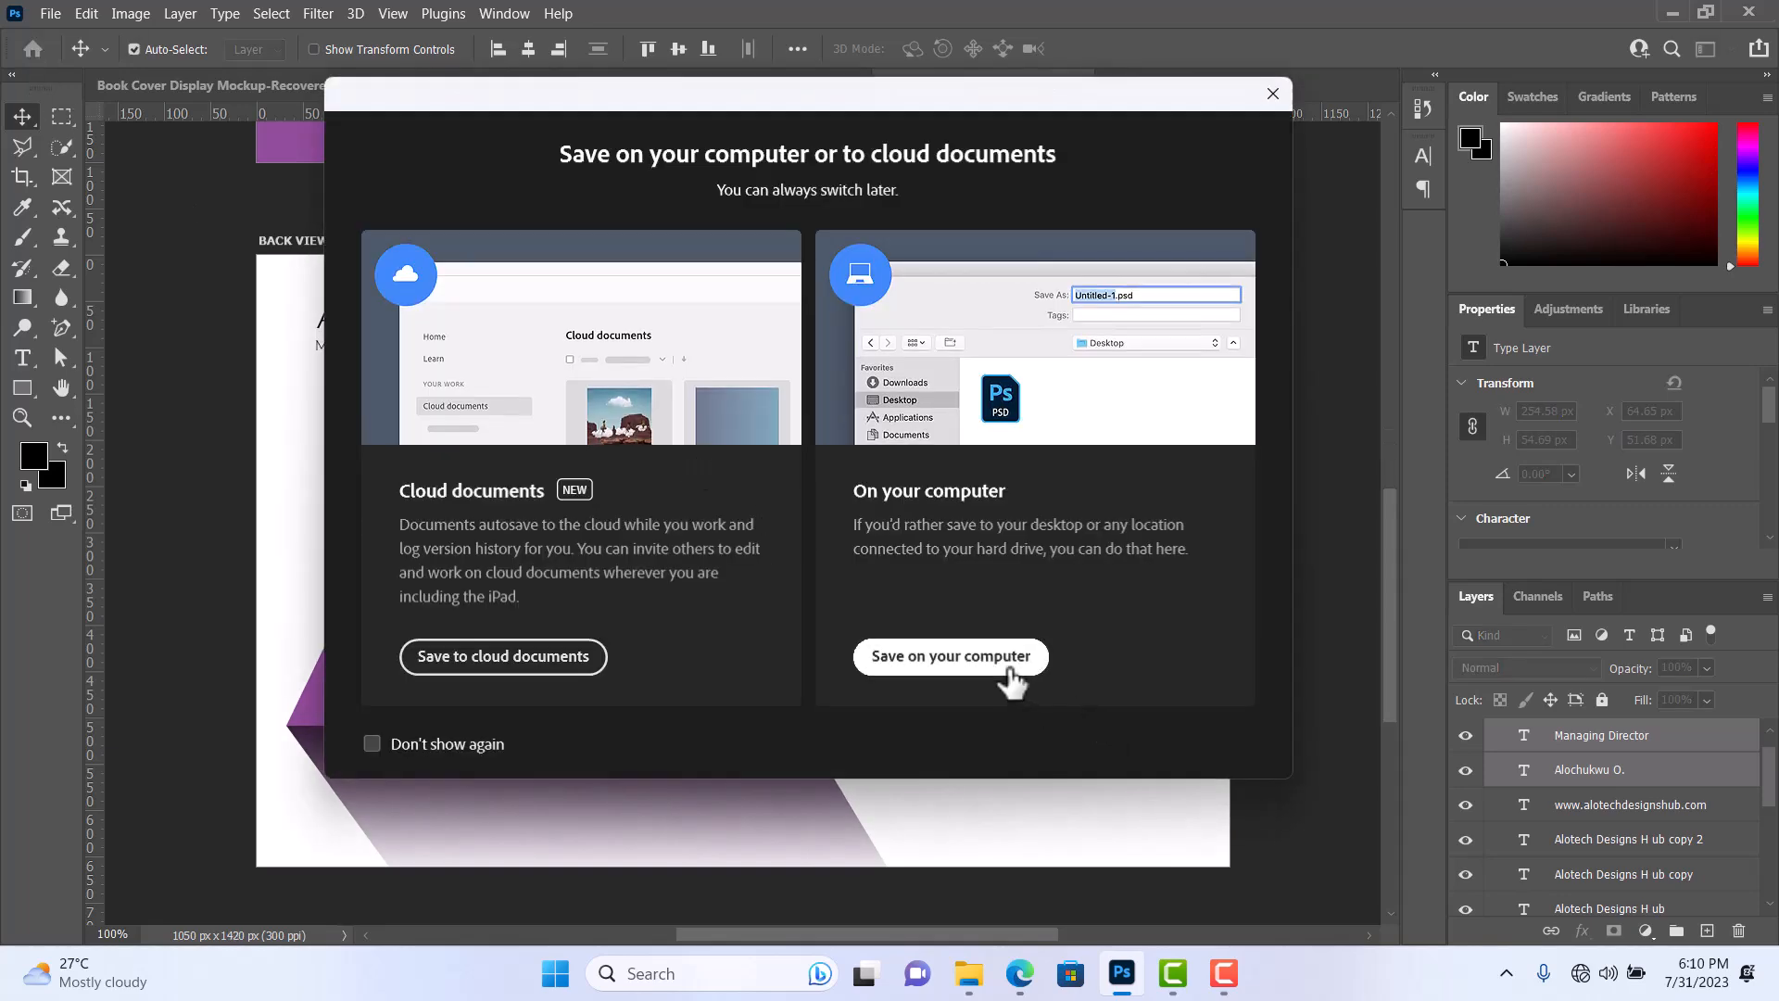
{"action": "left_click", "coordinate": [1010, 668]}
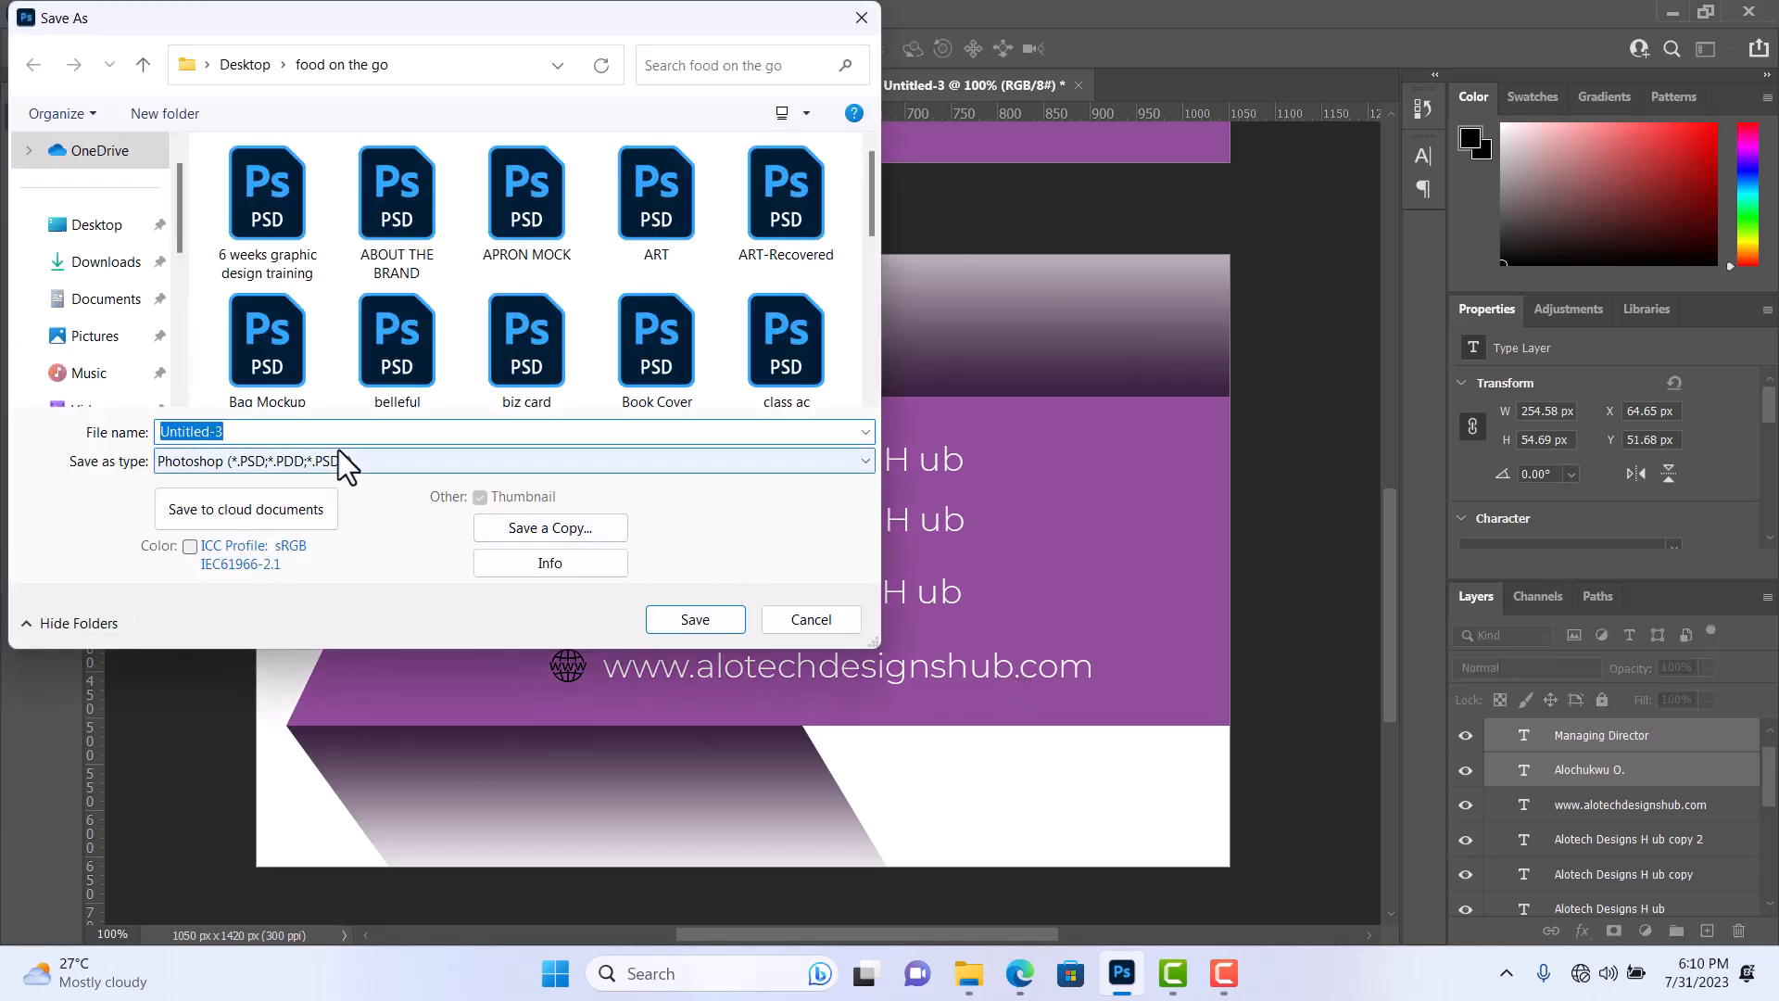
{"action": "type", "text": "bi"}
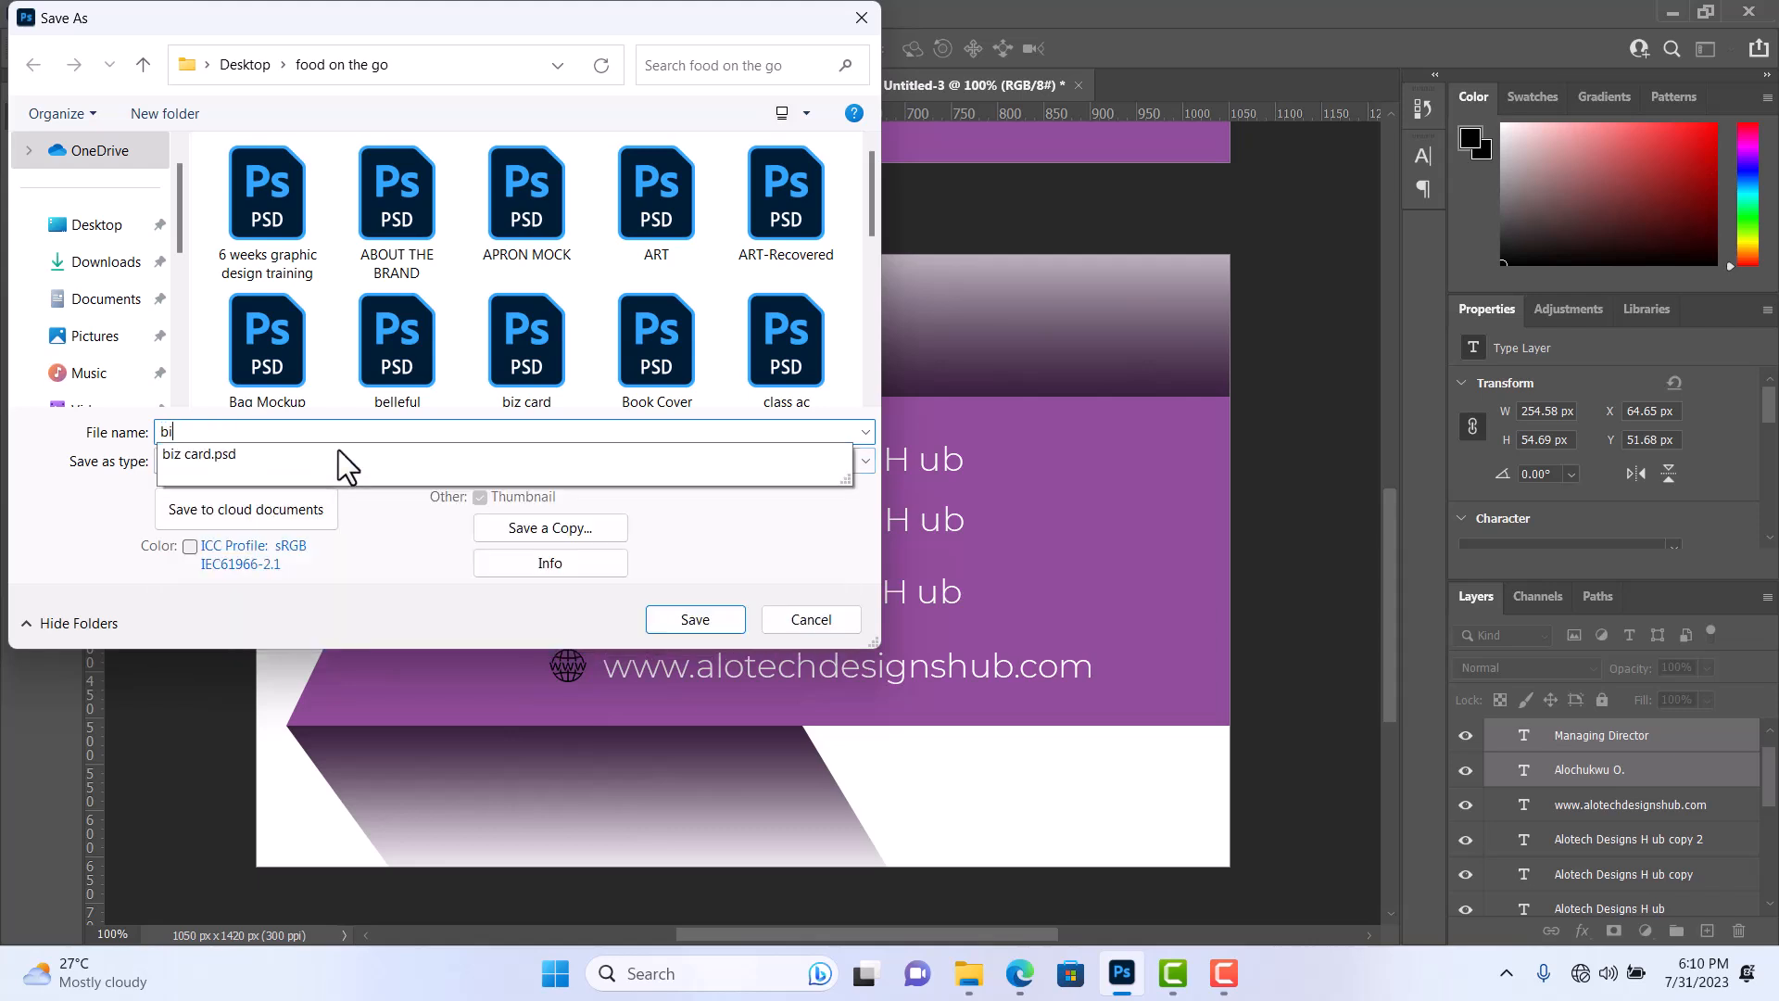
{"action": "type", "text": "z card t"}
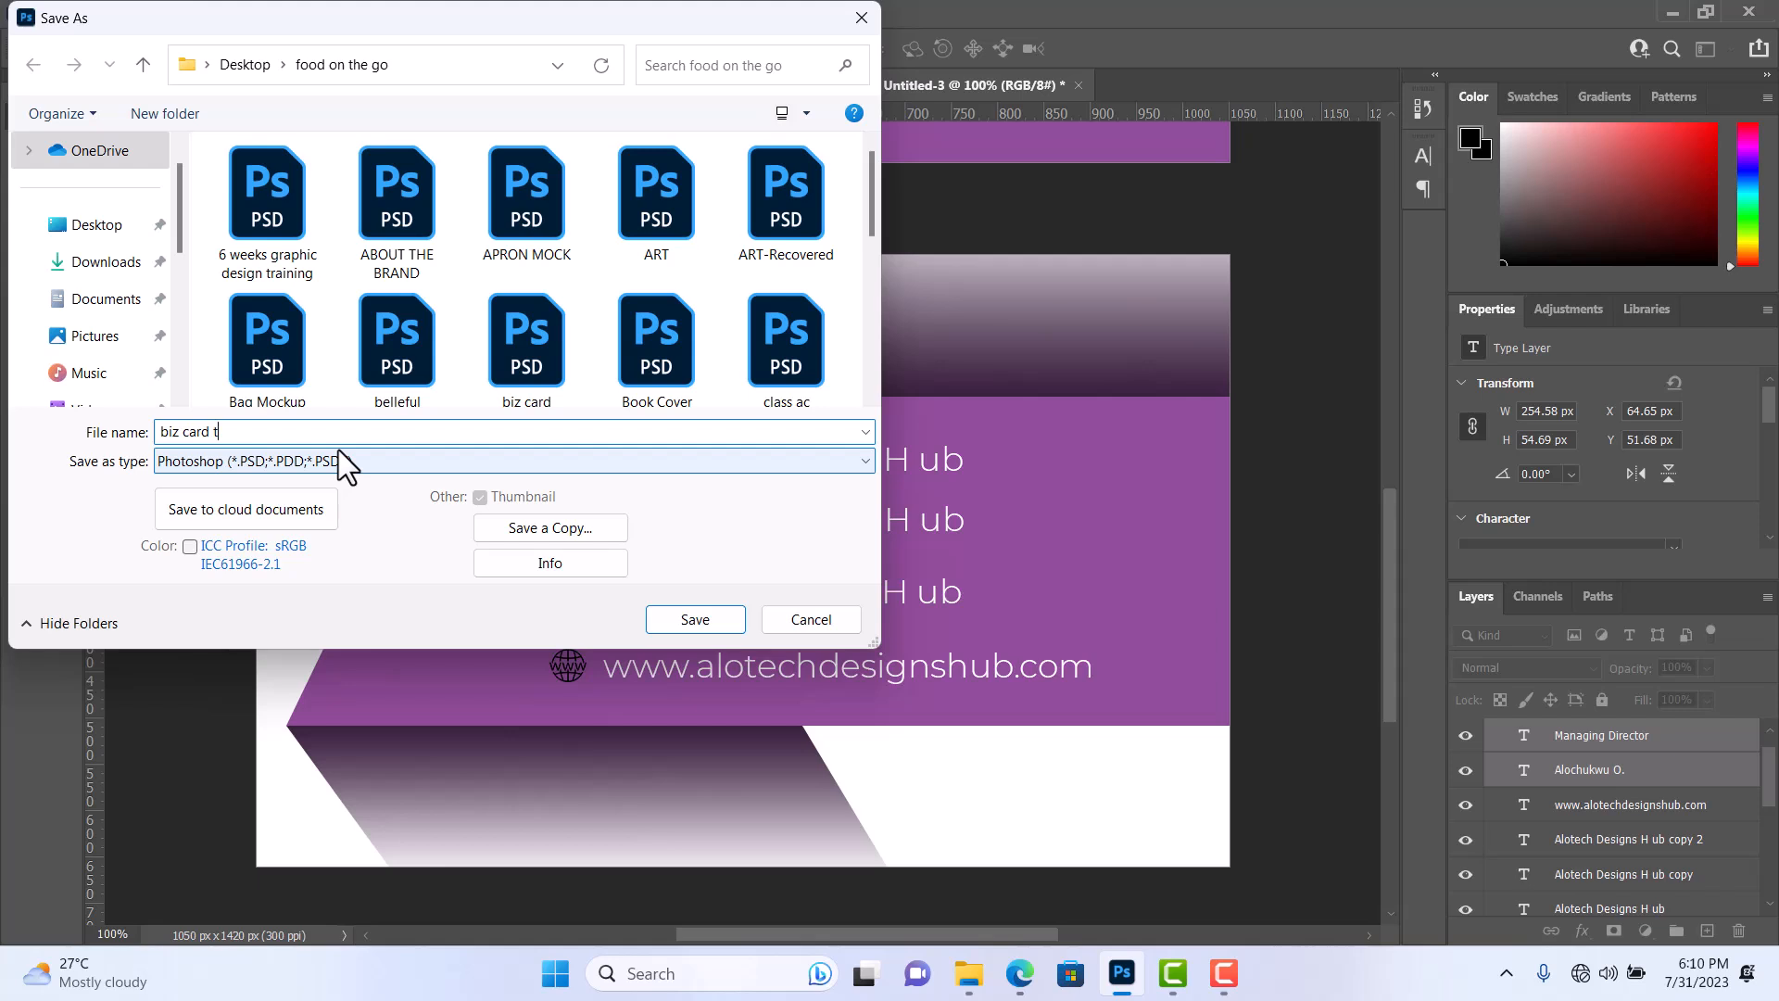
{"action": "type", "text": "utorial"}
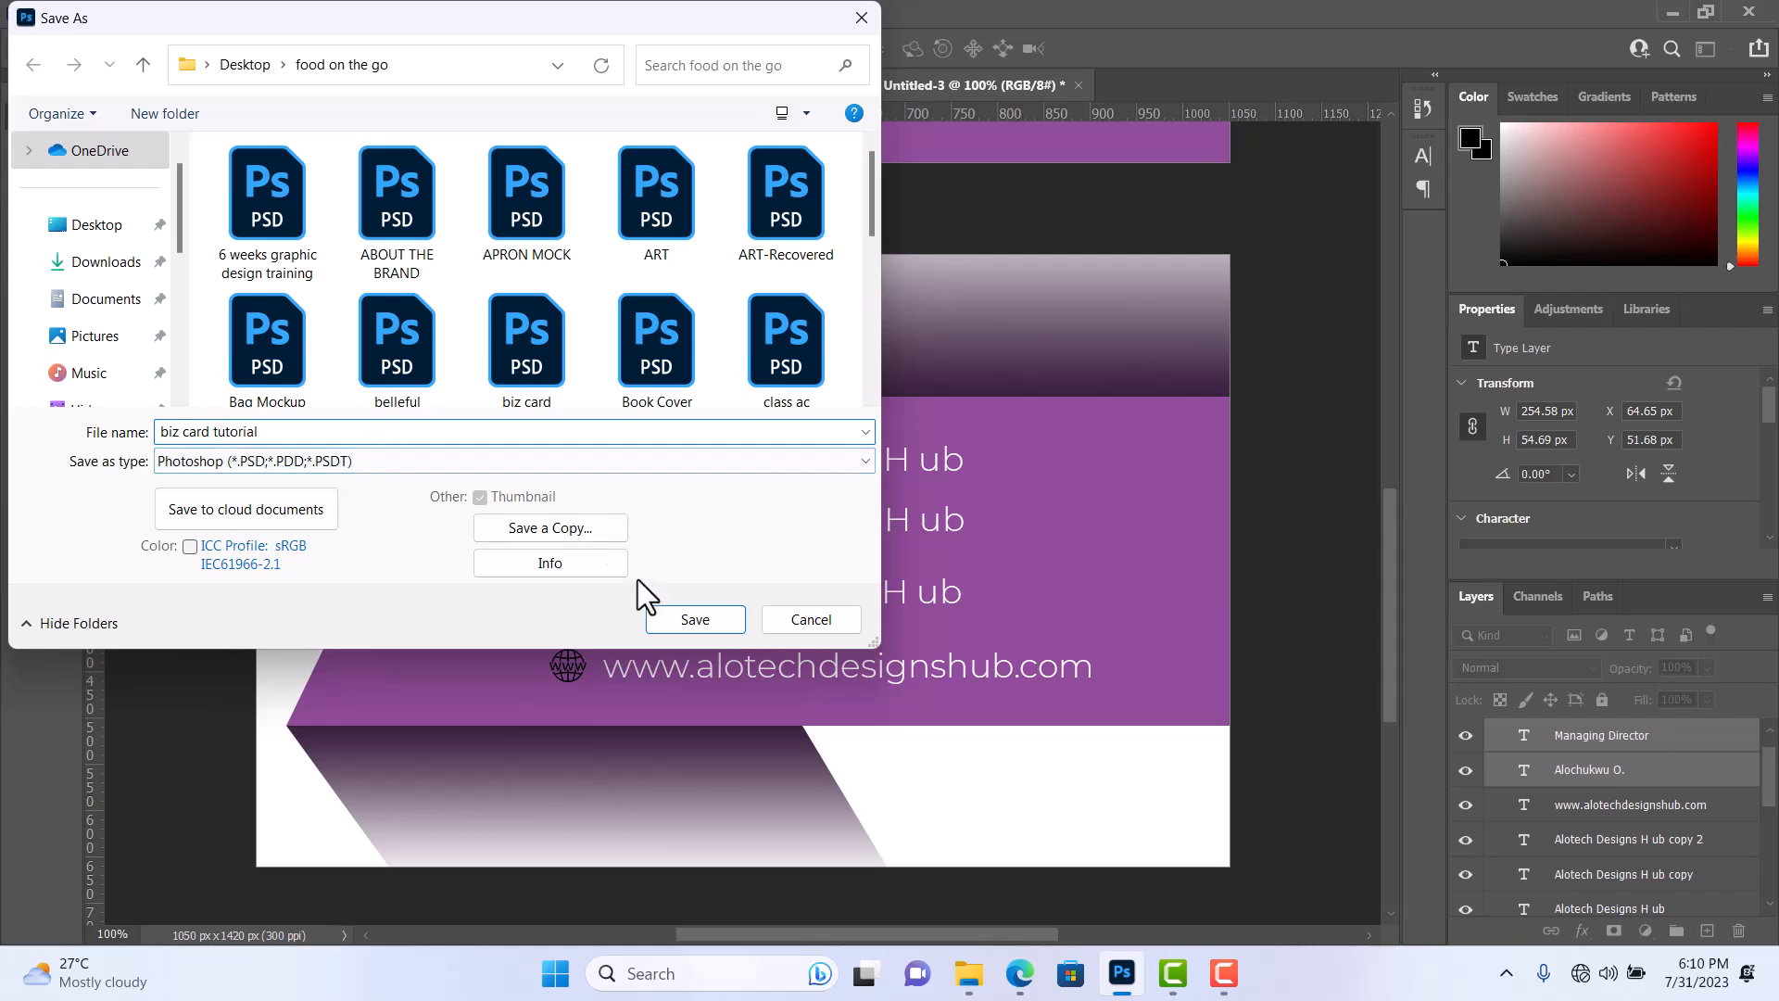
{"action": "left_click", "coordinate": [675, 619]}
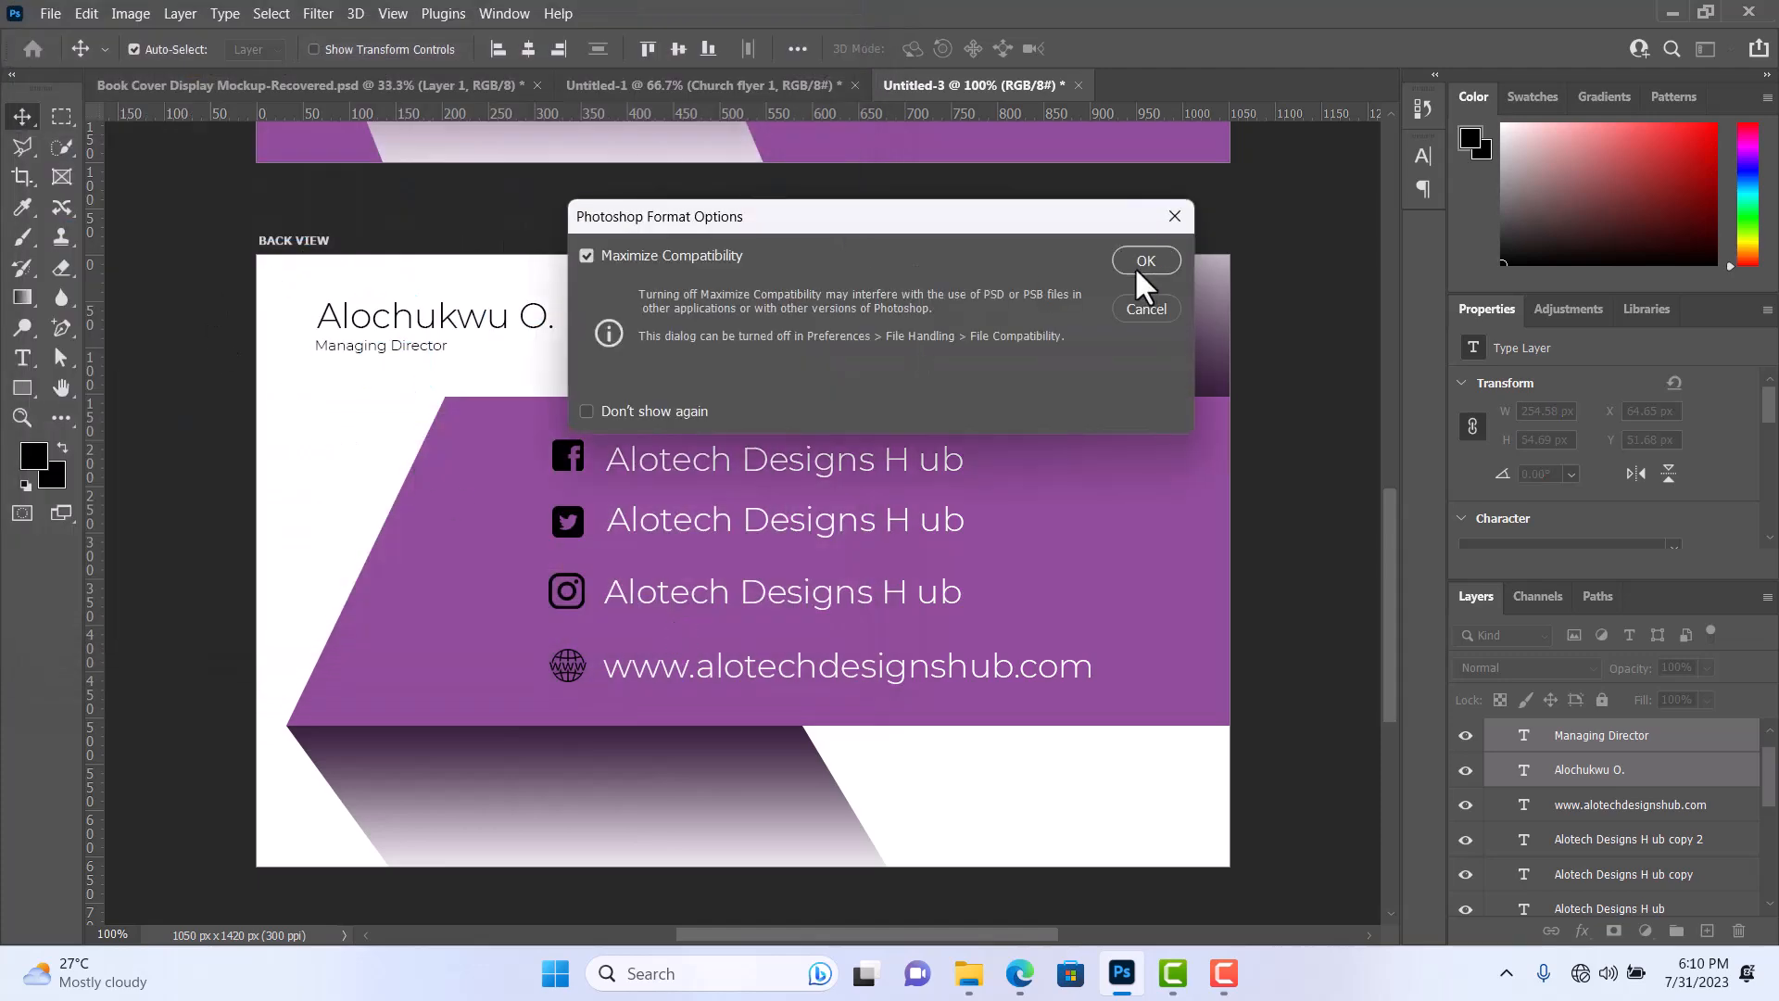
{"action": "left_click", "coordinate": [1145, 260]}
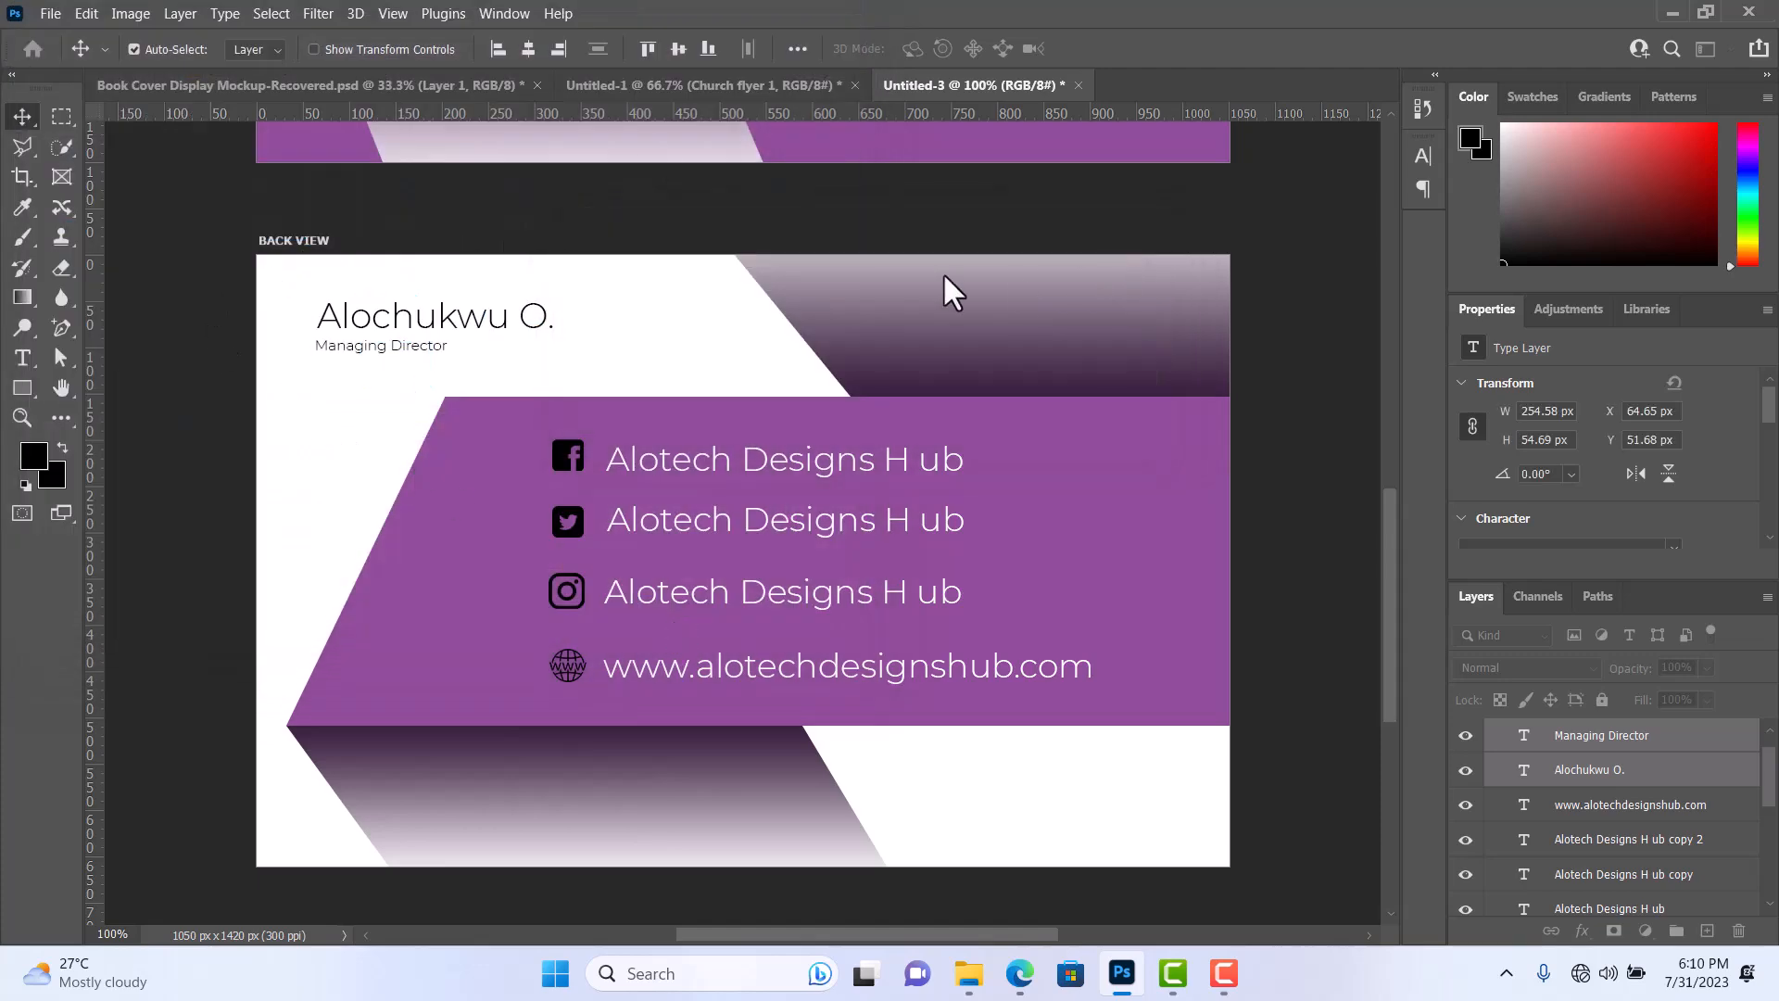
Select the BACK VIEW artboard in the layer list.
{"action": "left_click", "coordinate": [50, 13]}
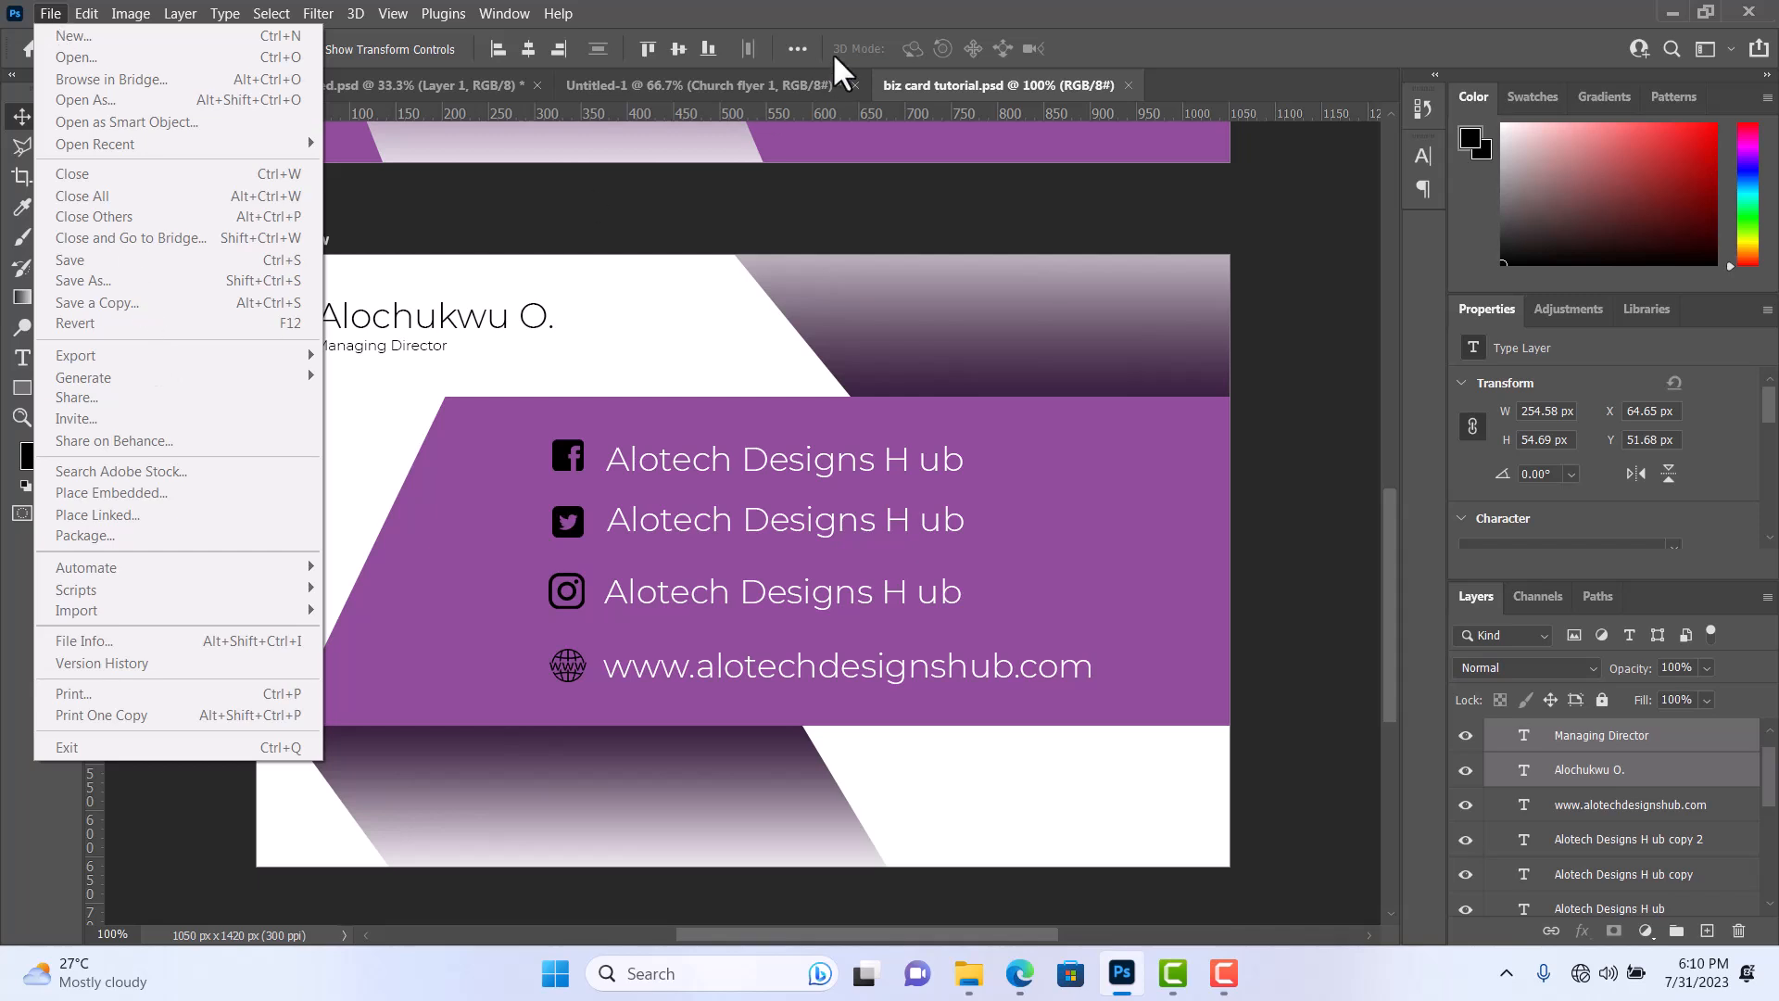
{"action": "left_click", "coordinate": [975, 8]}
{"action": "scroll", "coordinate": [1640, 839], "scroll_direction": "down", "scroll_amount": 3}
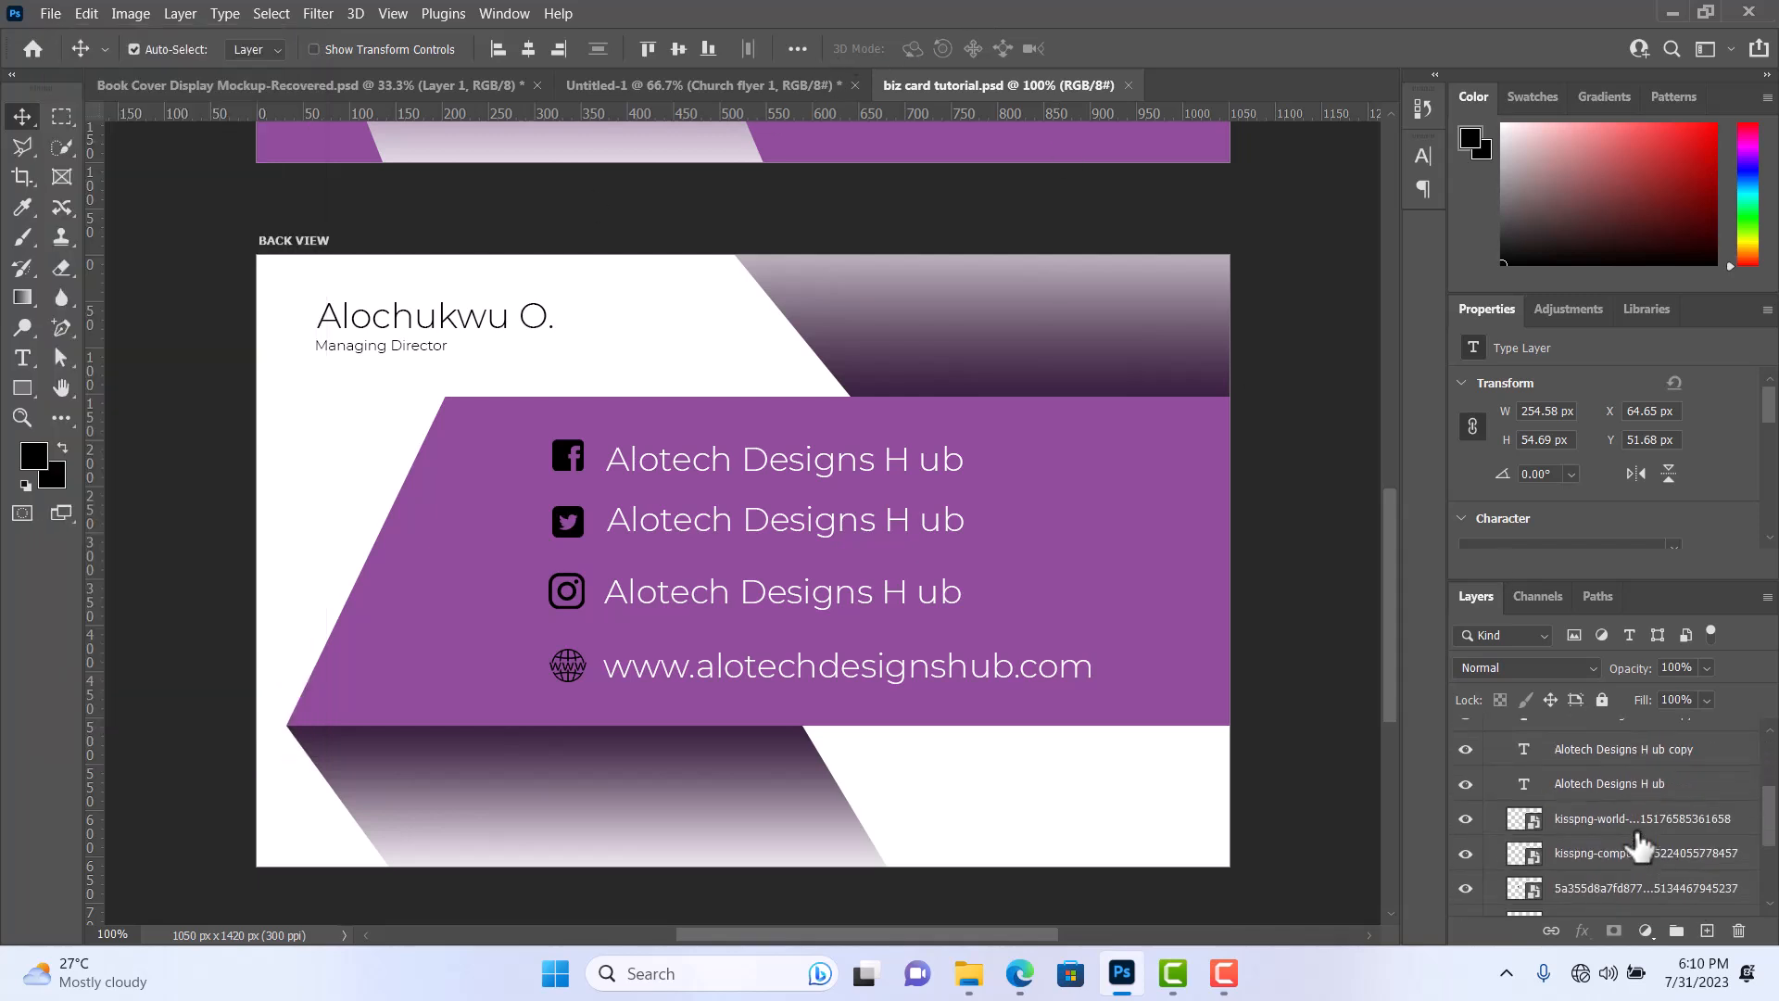
{"action": "scroll", "coordinate": [1638, 844], "scroll_direction": "down", "scroll_amount": 3}
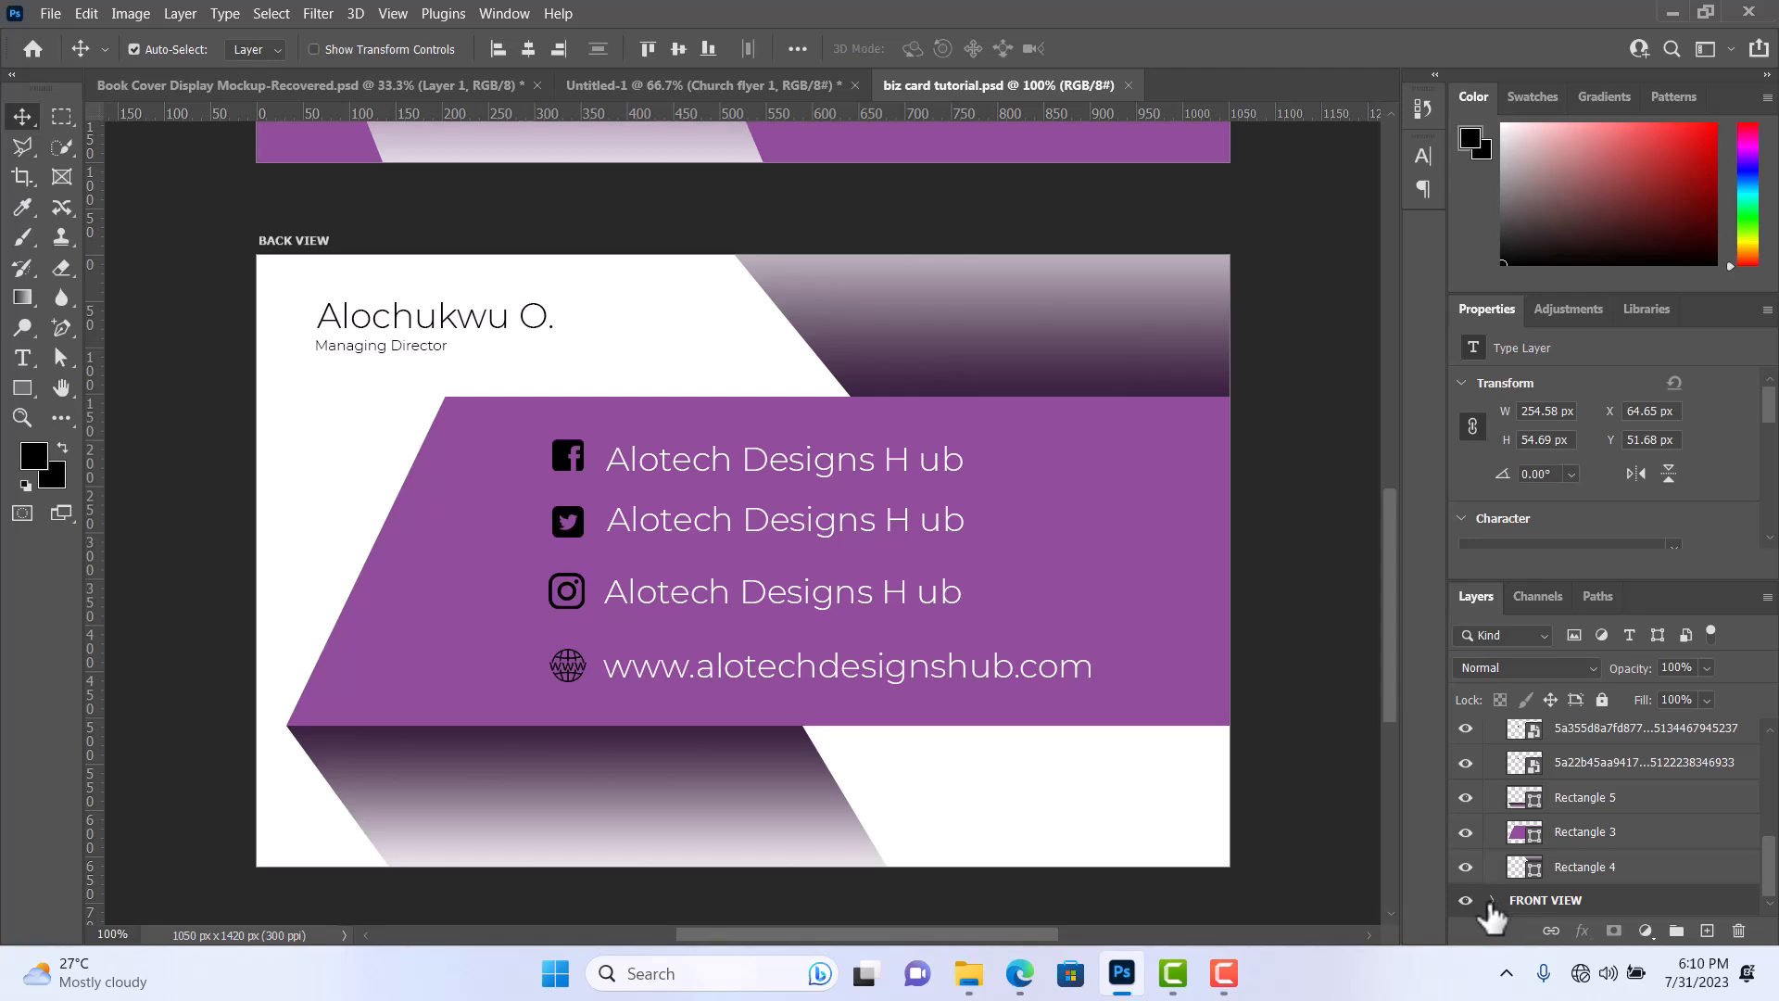
{"action": "scroll", "coordinate": [1482, 910], "scroll_direction": "up", "scroll_amount": 5}
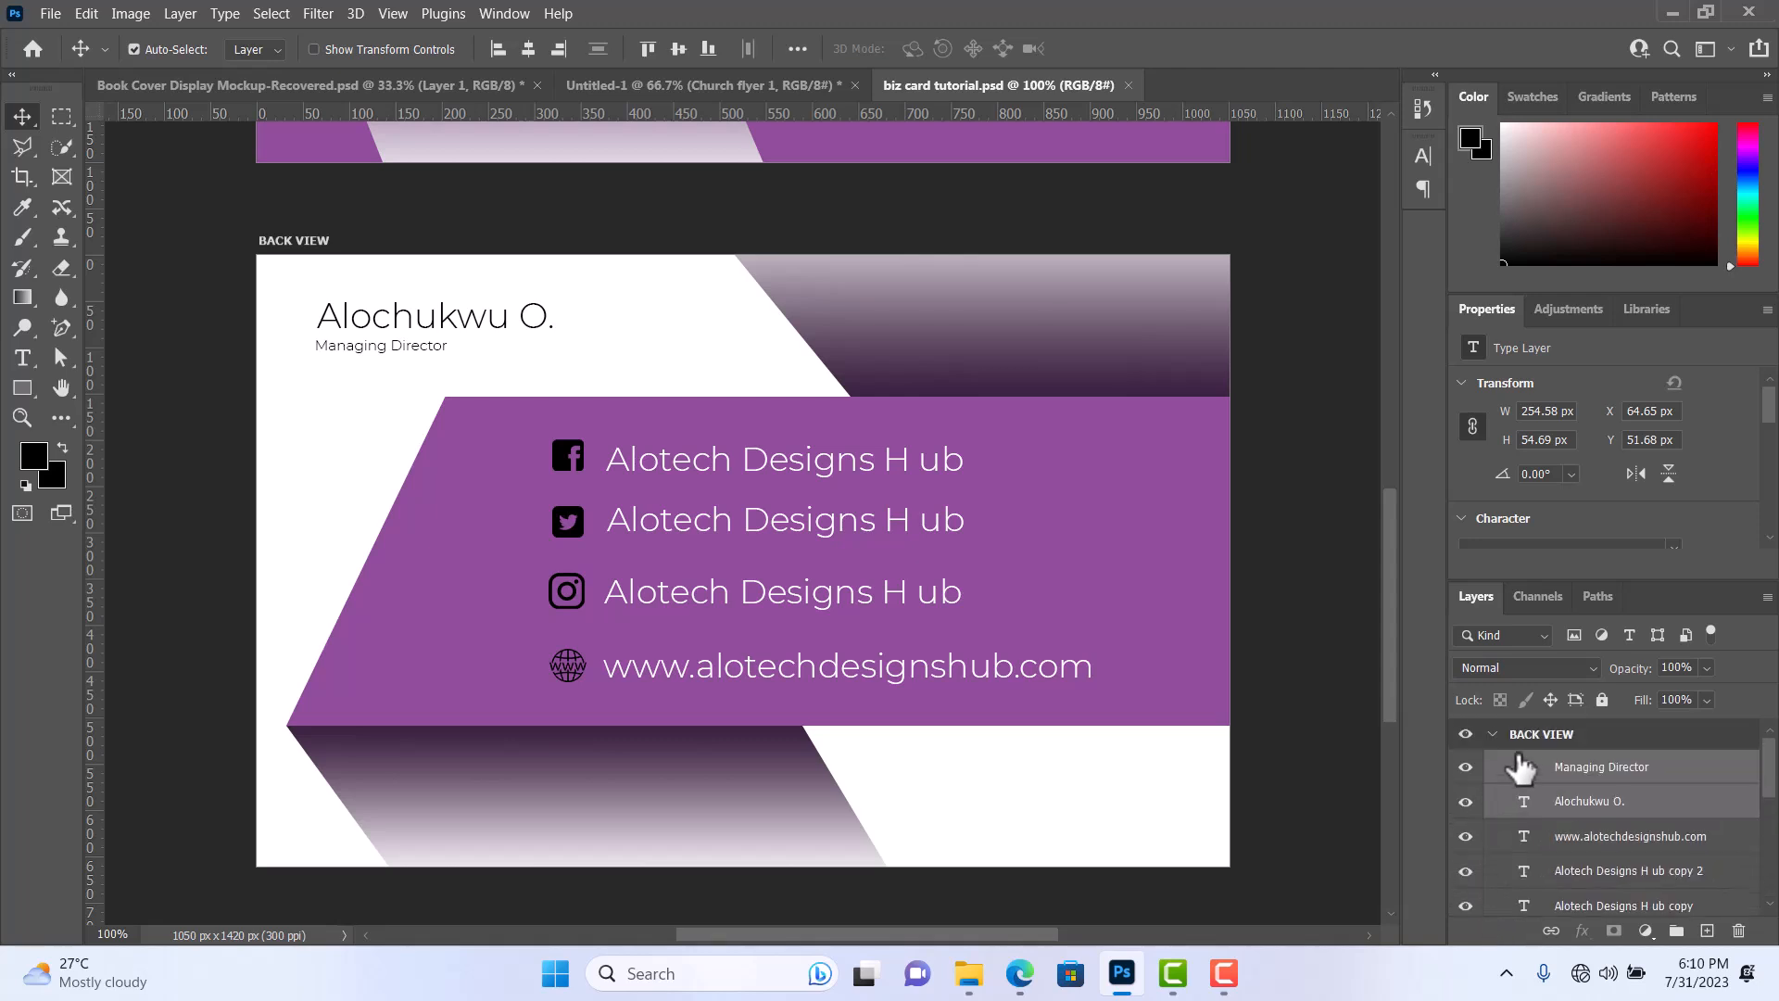
{"action": "left_click", "coordinate": [1533, 736]}
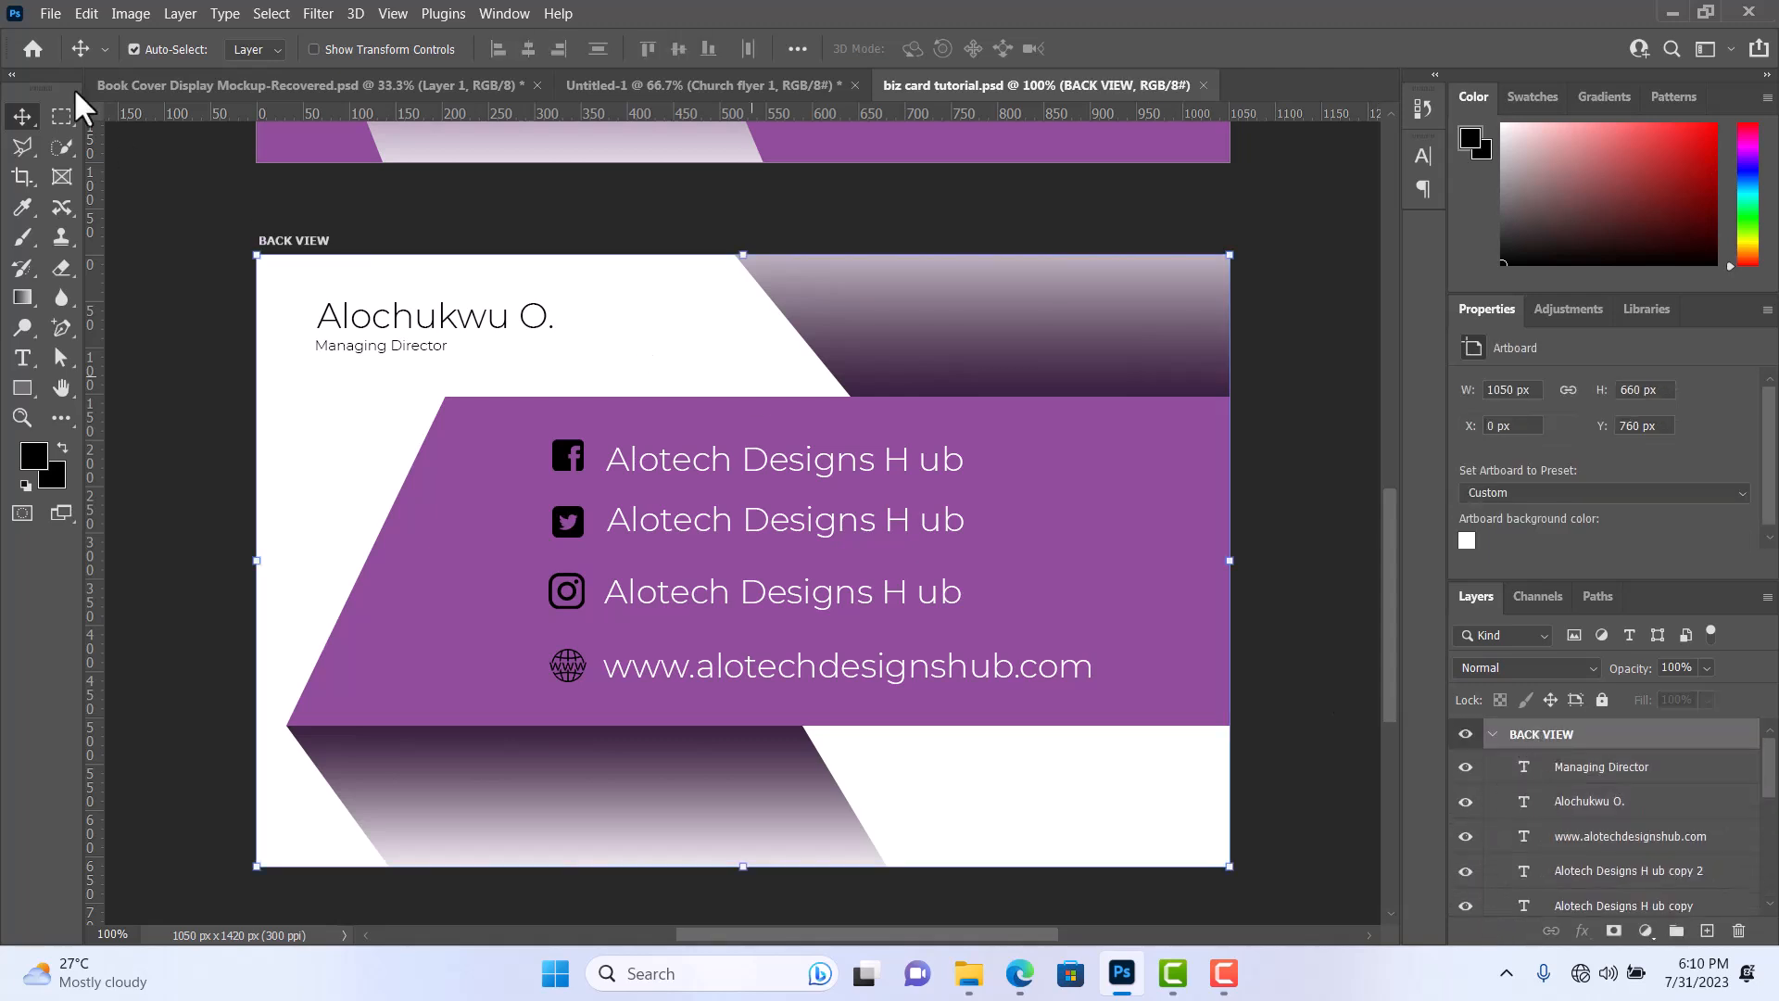
Open the Export As settings for the business card and preview the FRONT VIEW and BACK VIEW artboards.
{"action": "left_click", "coordinate": [45, 9]}
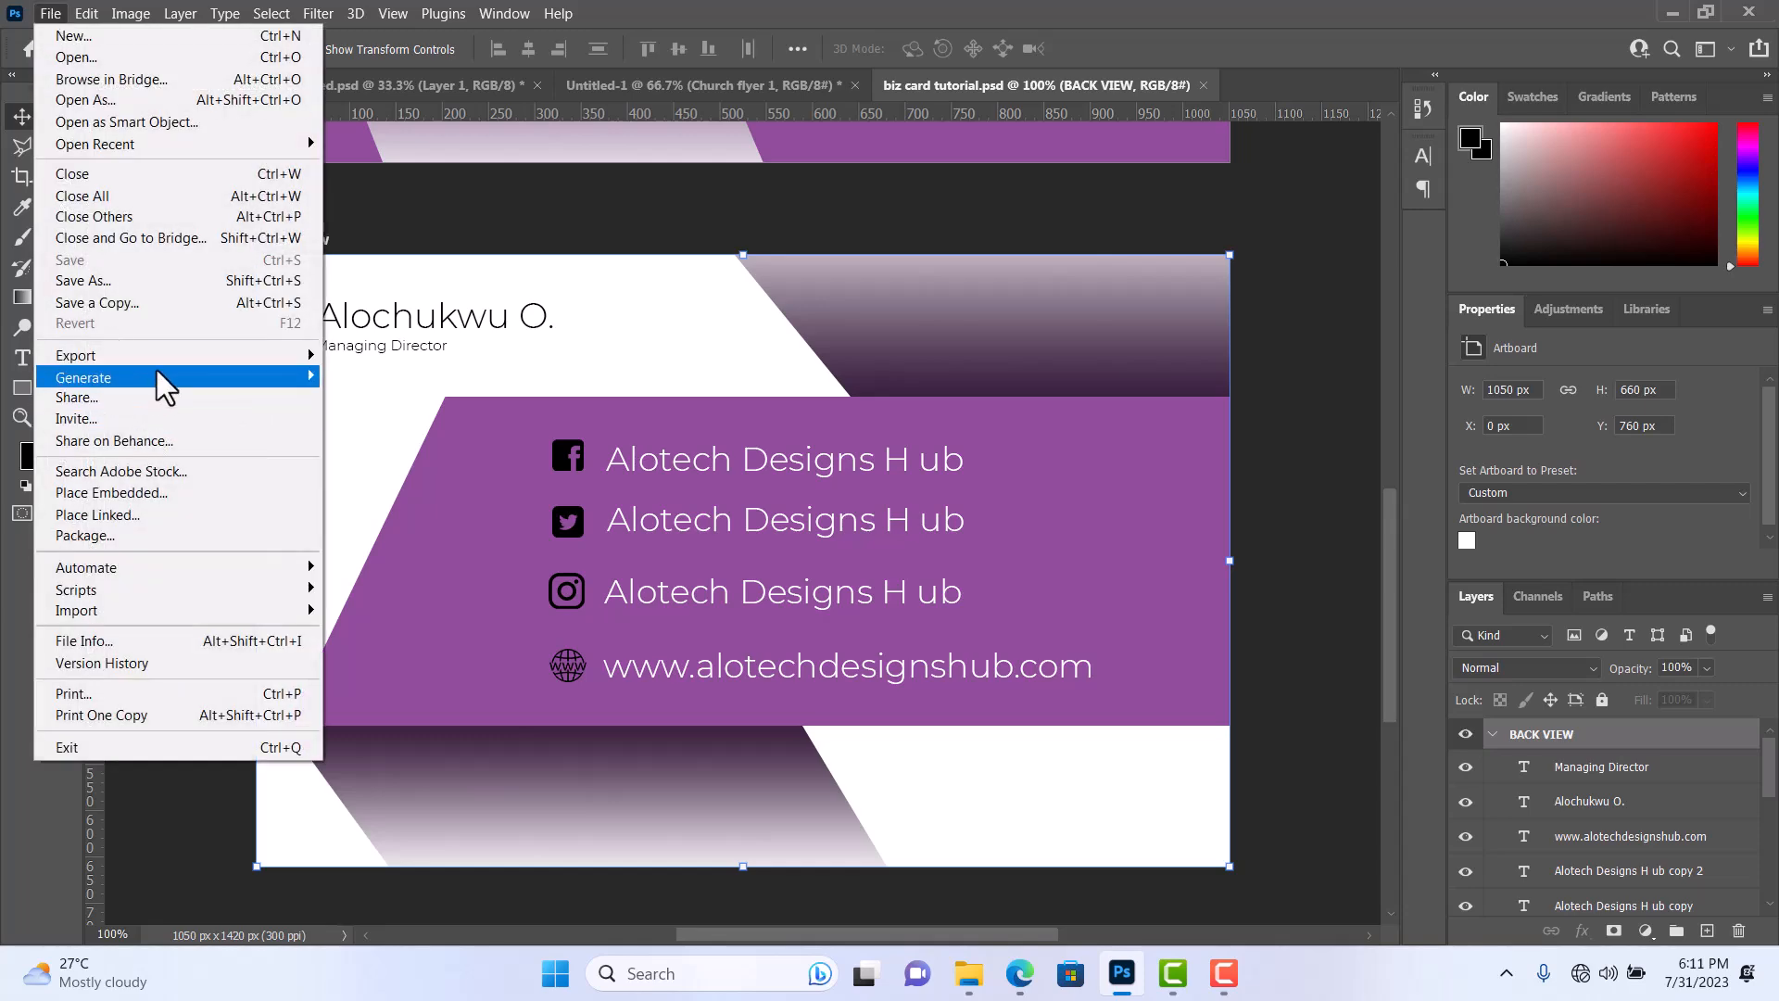
{"action": "mouse_move", "coordinate": [186, 356]}
{"action": "left_click", "coordinate": [367, 376]}
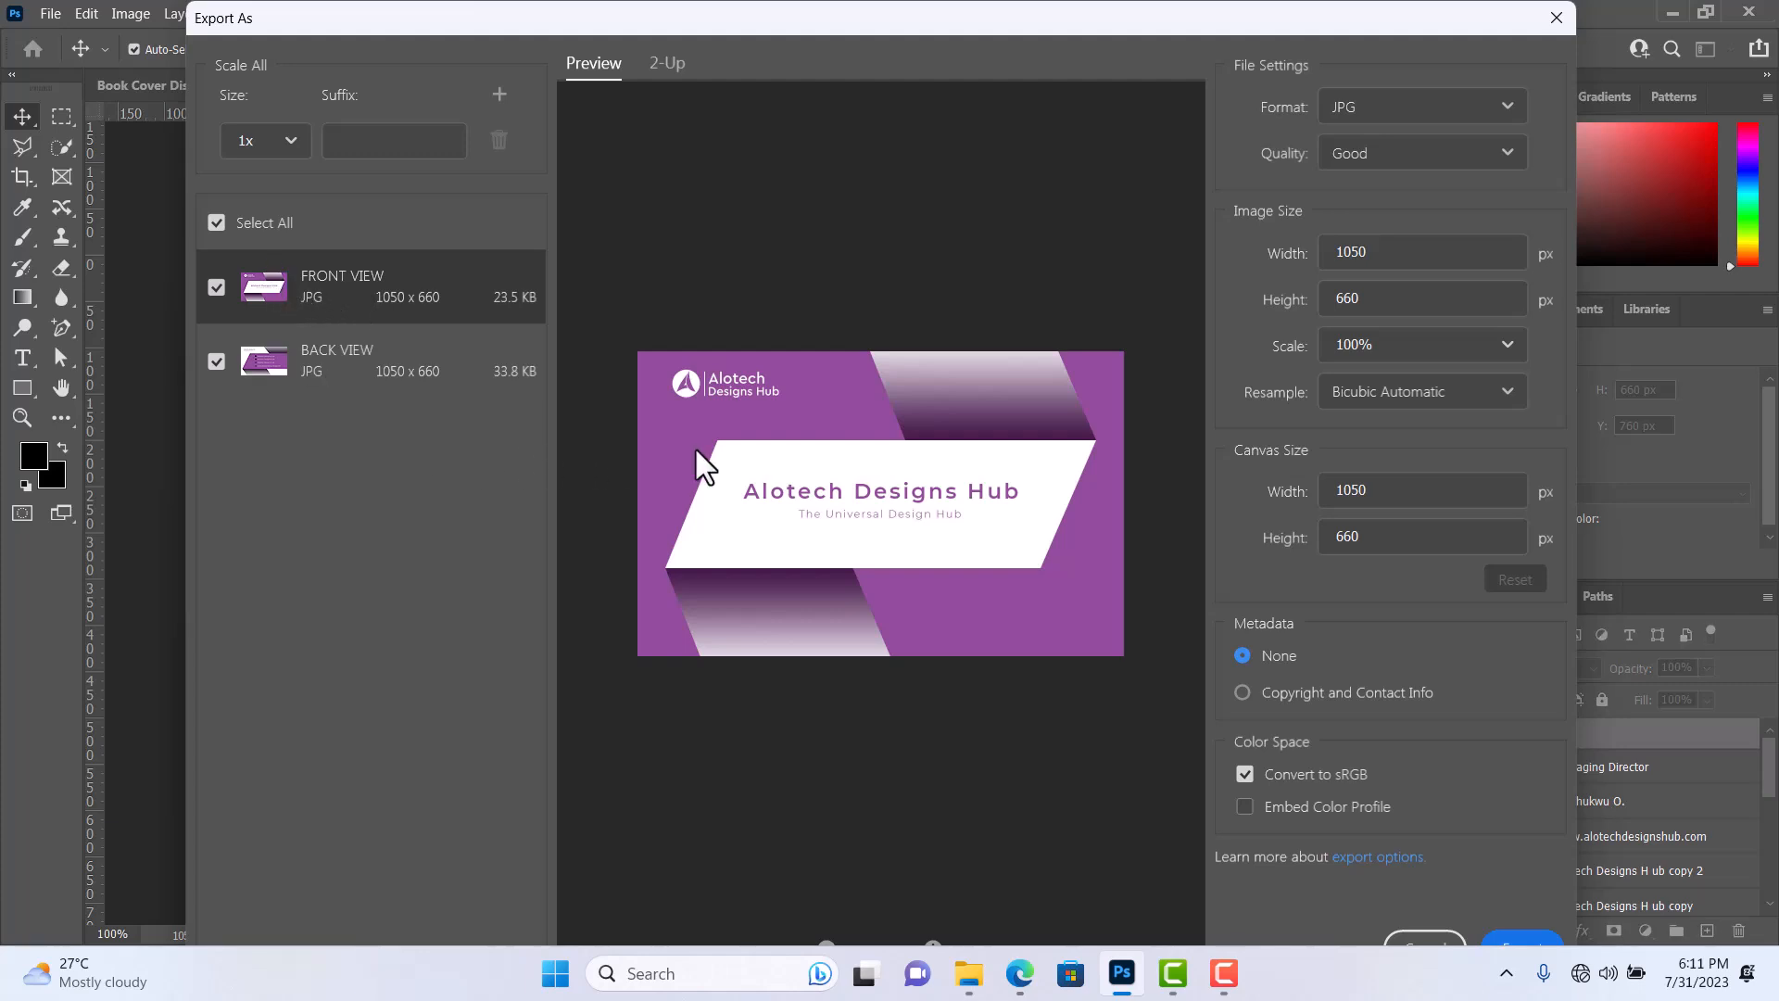
{"action": "left_click", "coordinate": [398, 360]}
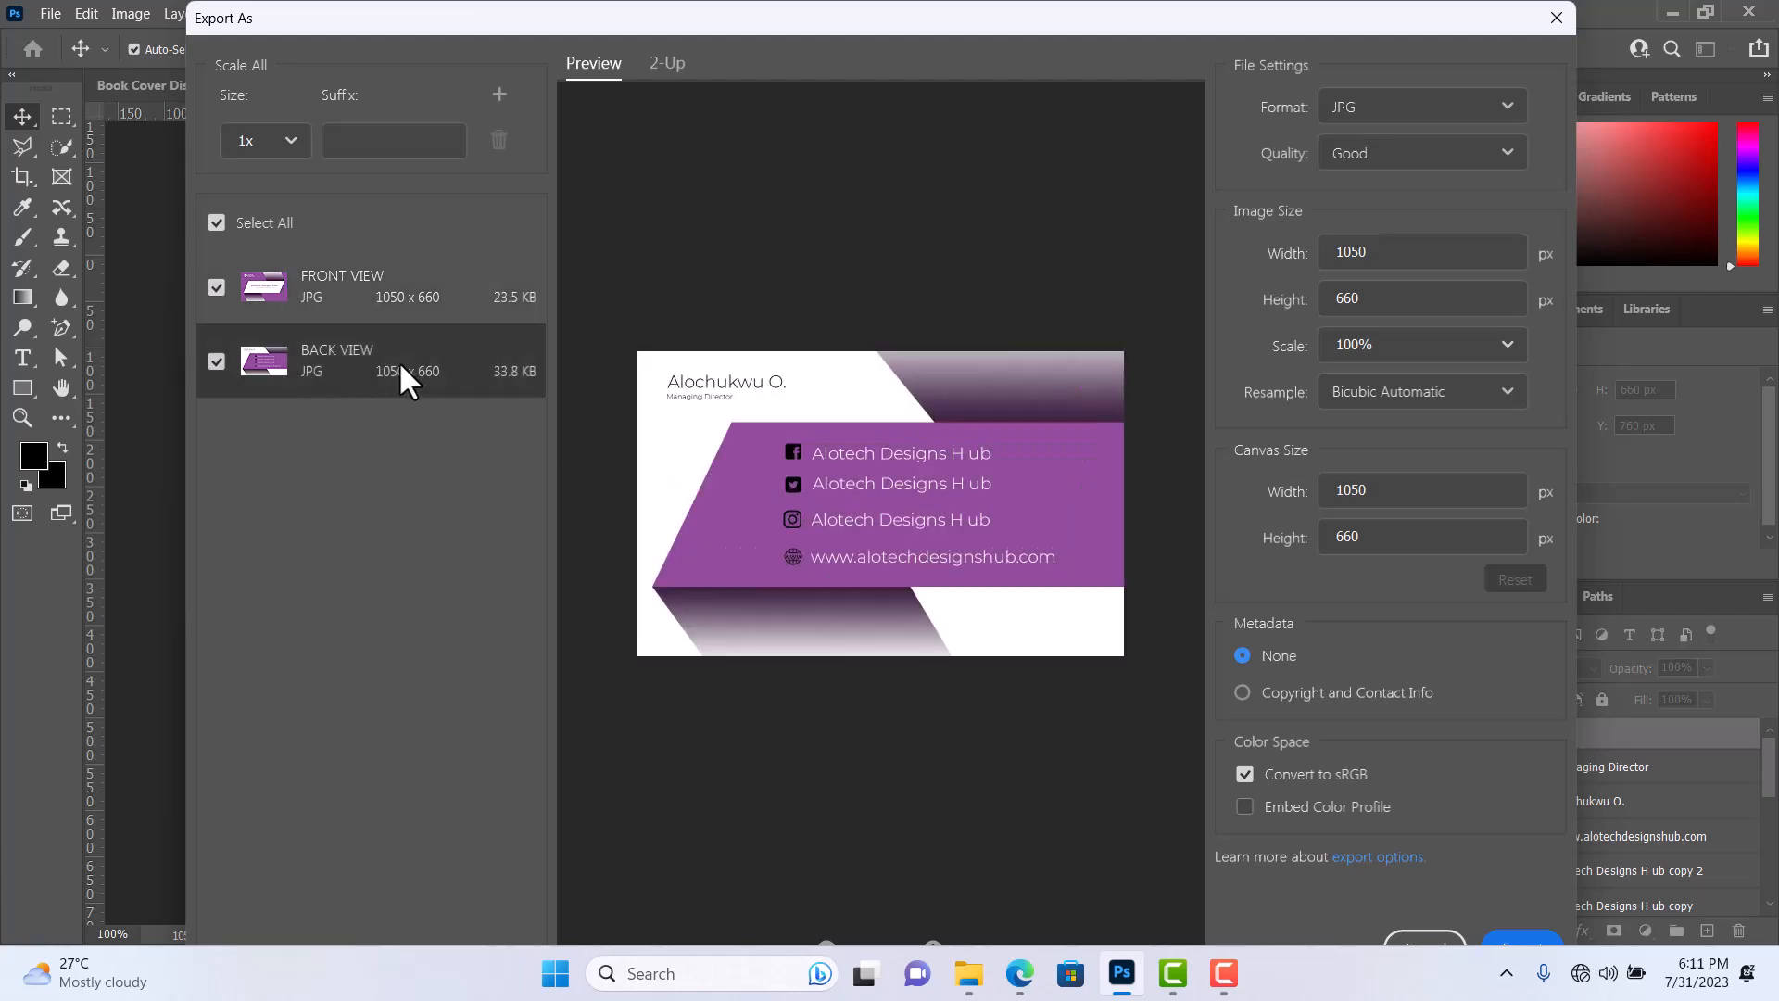
{"action": "left_click", "coordinate": [384, 297]}
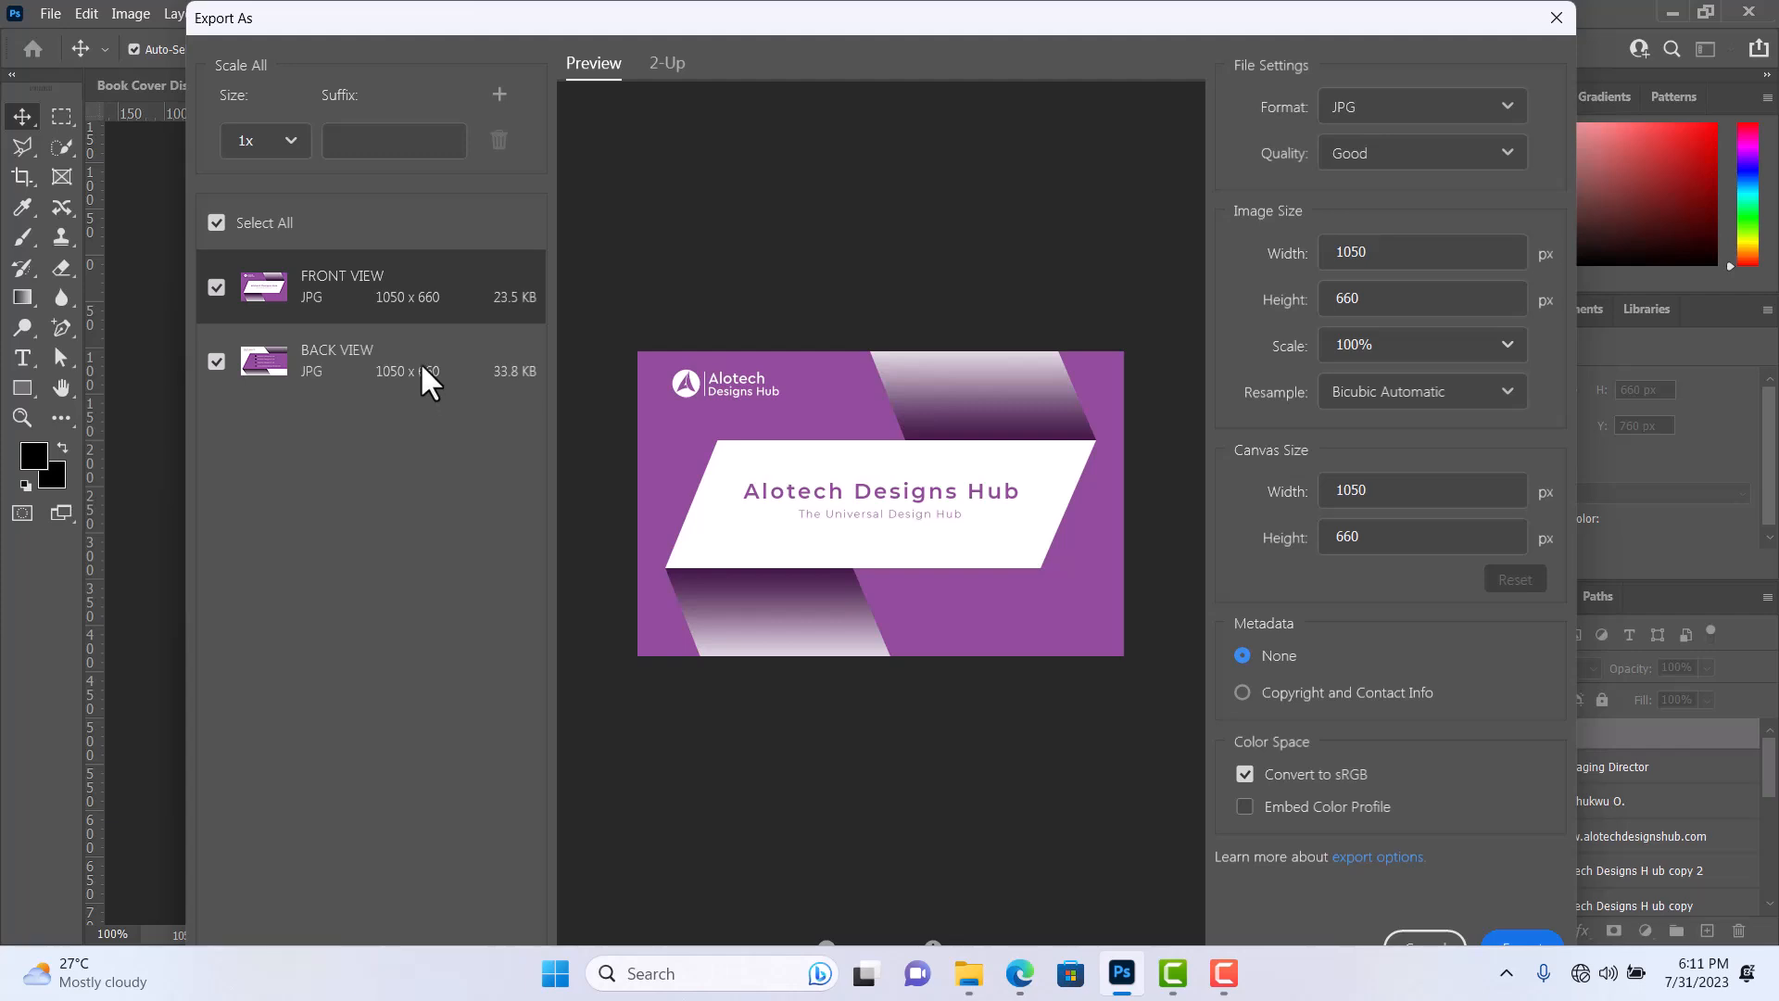
{"action": "left_click", "coordinate": [389, 346]}
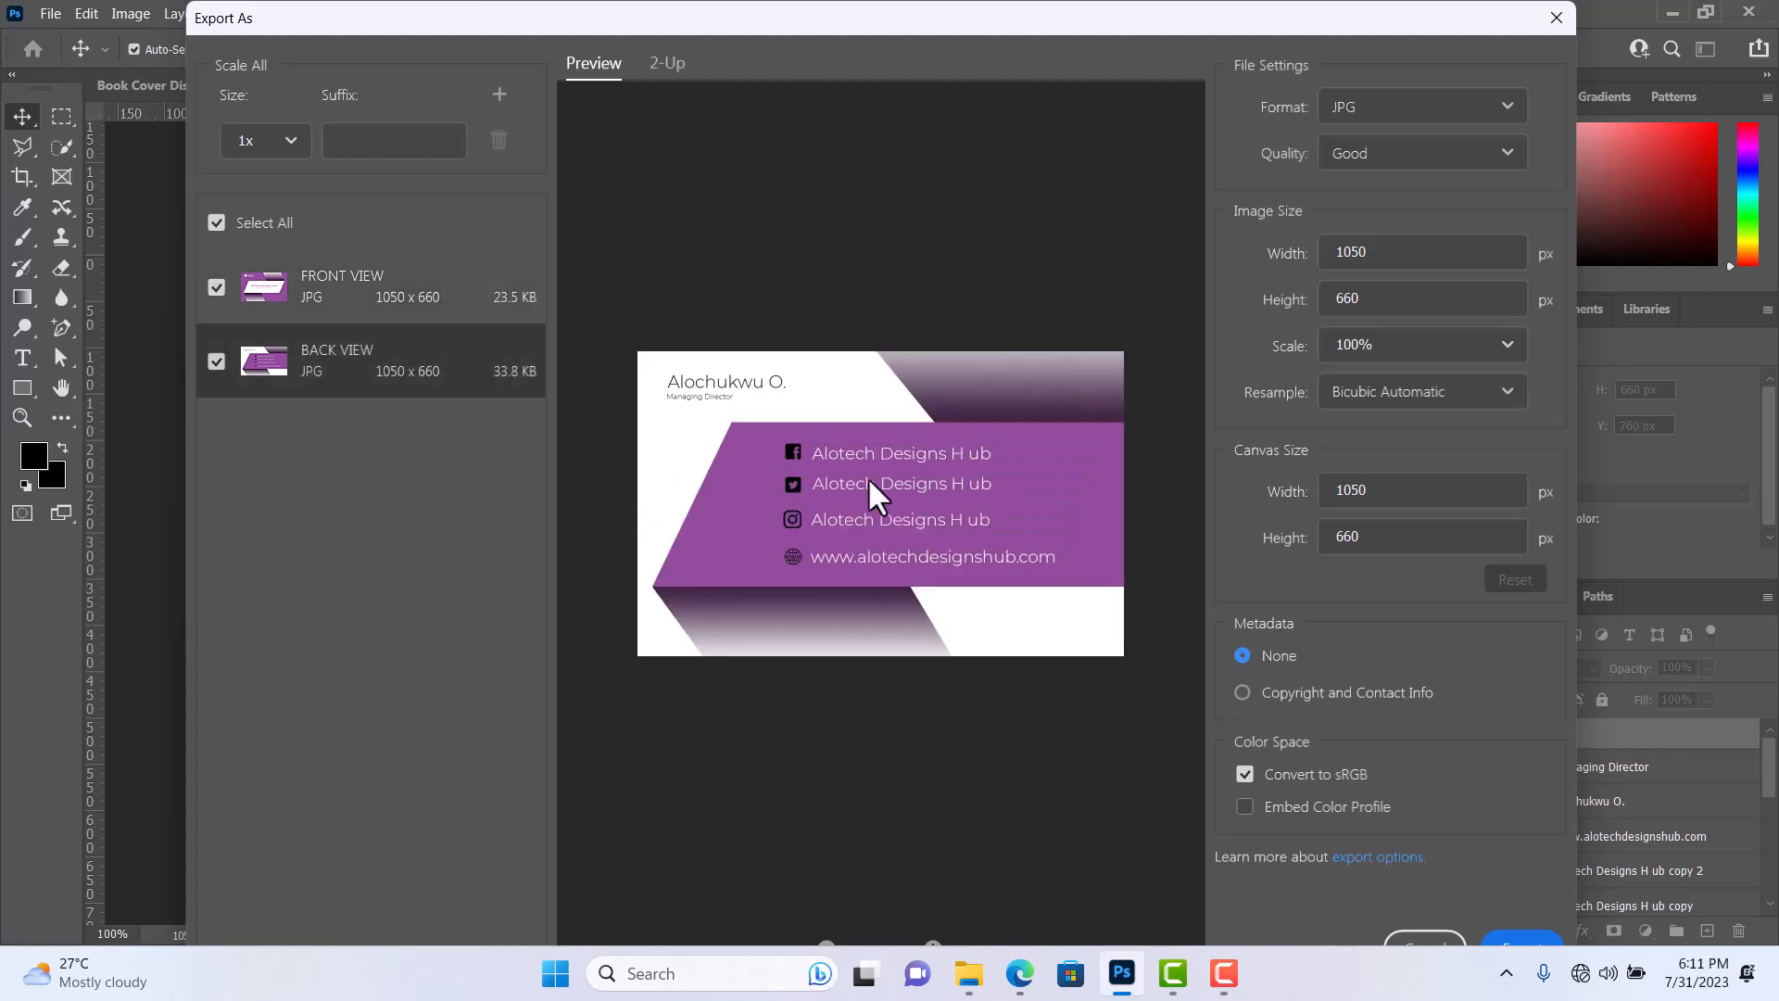
Set the JPG export quality to Great for both the FRONT VIEW and BACK VIEW artboards.
{"action": "left_click", "coordinate": [429, 298]}
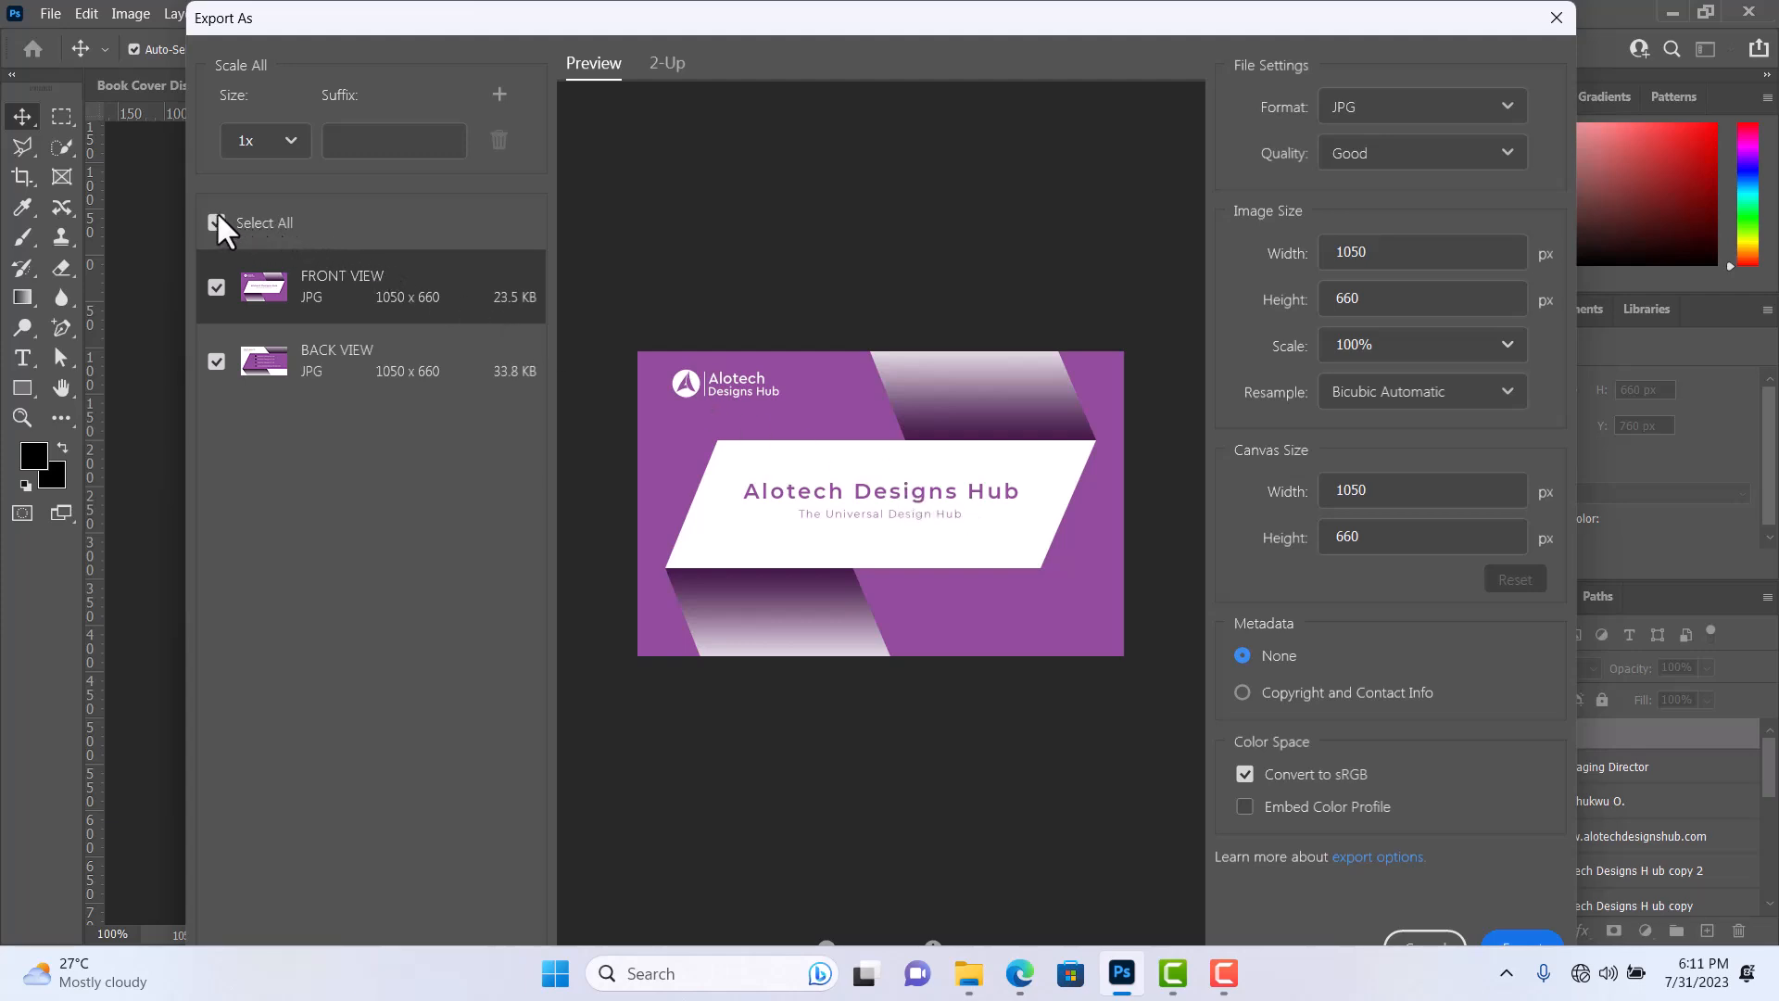
{"action": "left_click", "coordinate": [1382, 156]}
{"action": "left_click", "coordinate": [1348, 421]}
{"action": "left_click", "coordinate": [375, 365]}
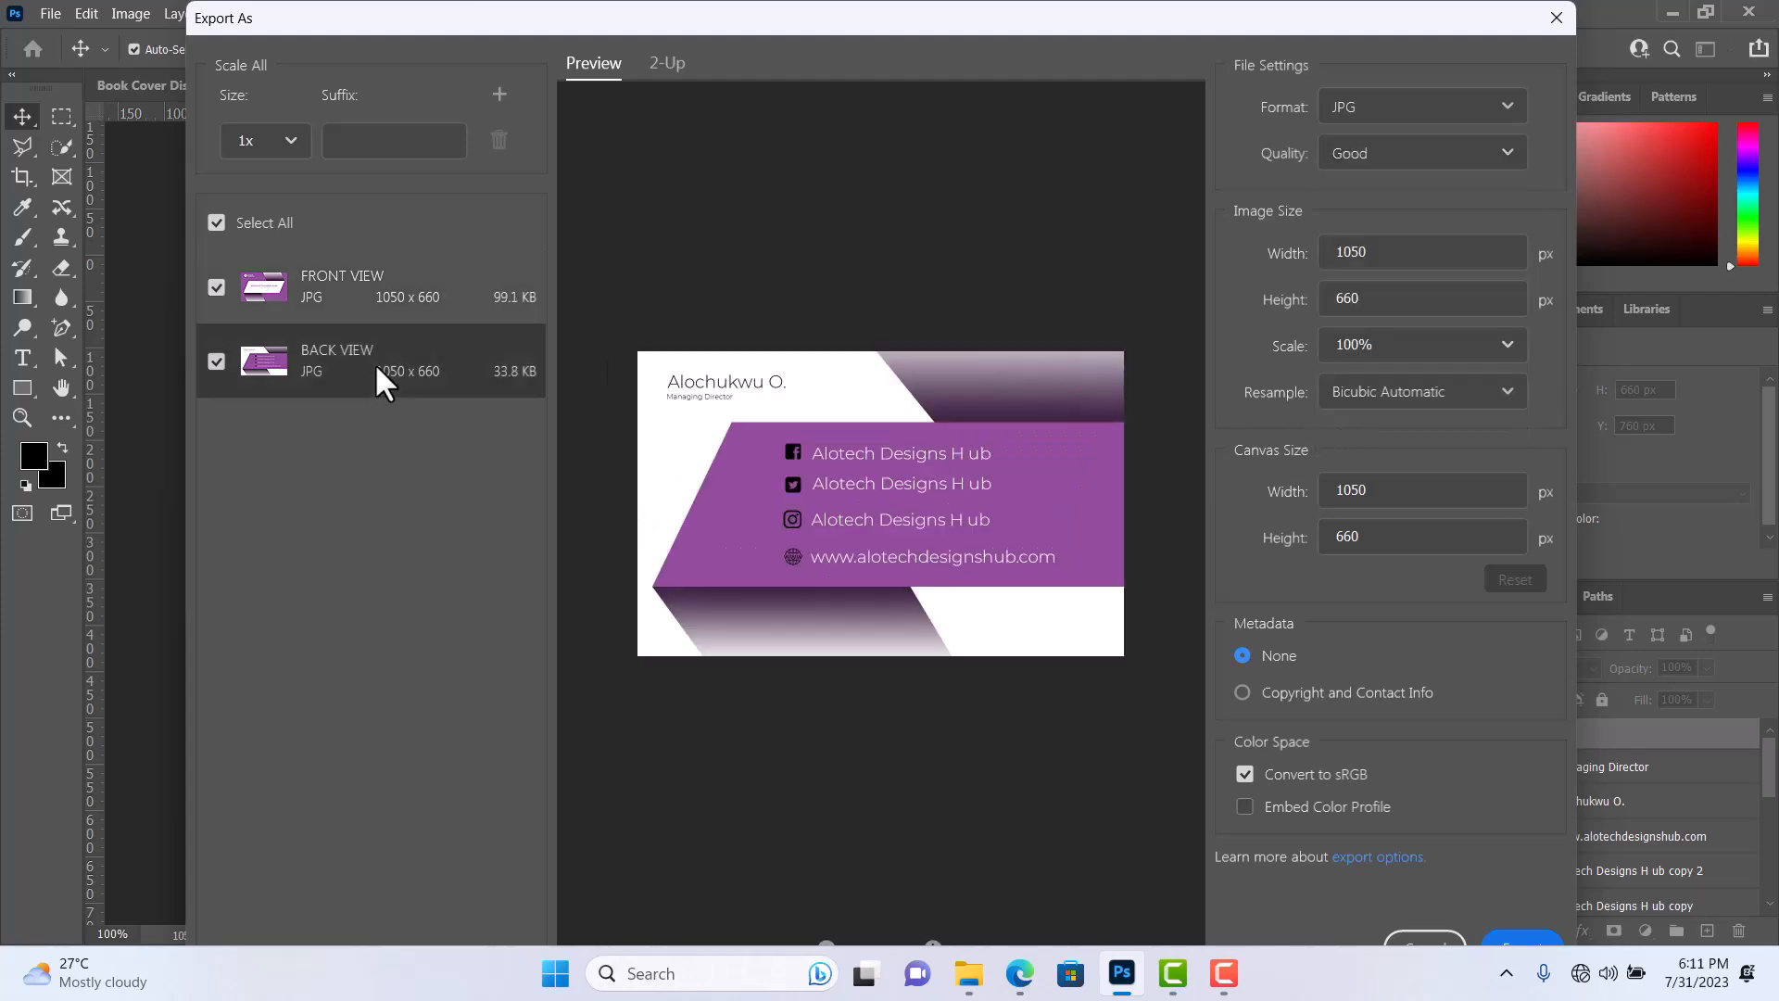
{"action": "left_click", "coordinate": [1510, 153]}
{"action": "left_click", "coordinate": [1390, 422]}
{"action": "left_click", "coordinate": [453, 287]}
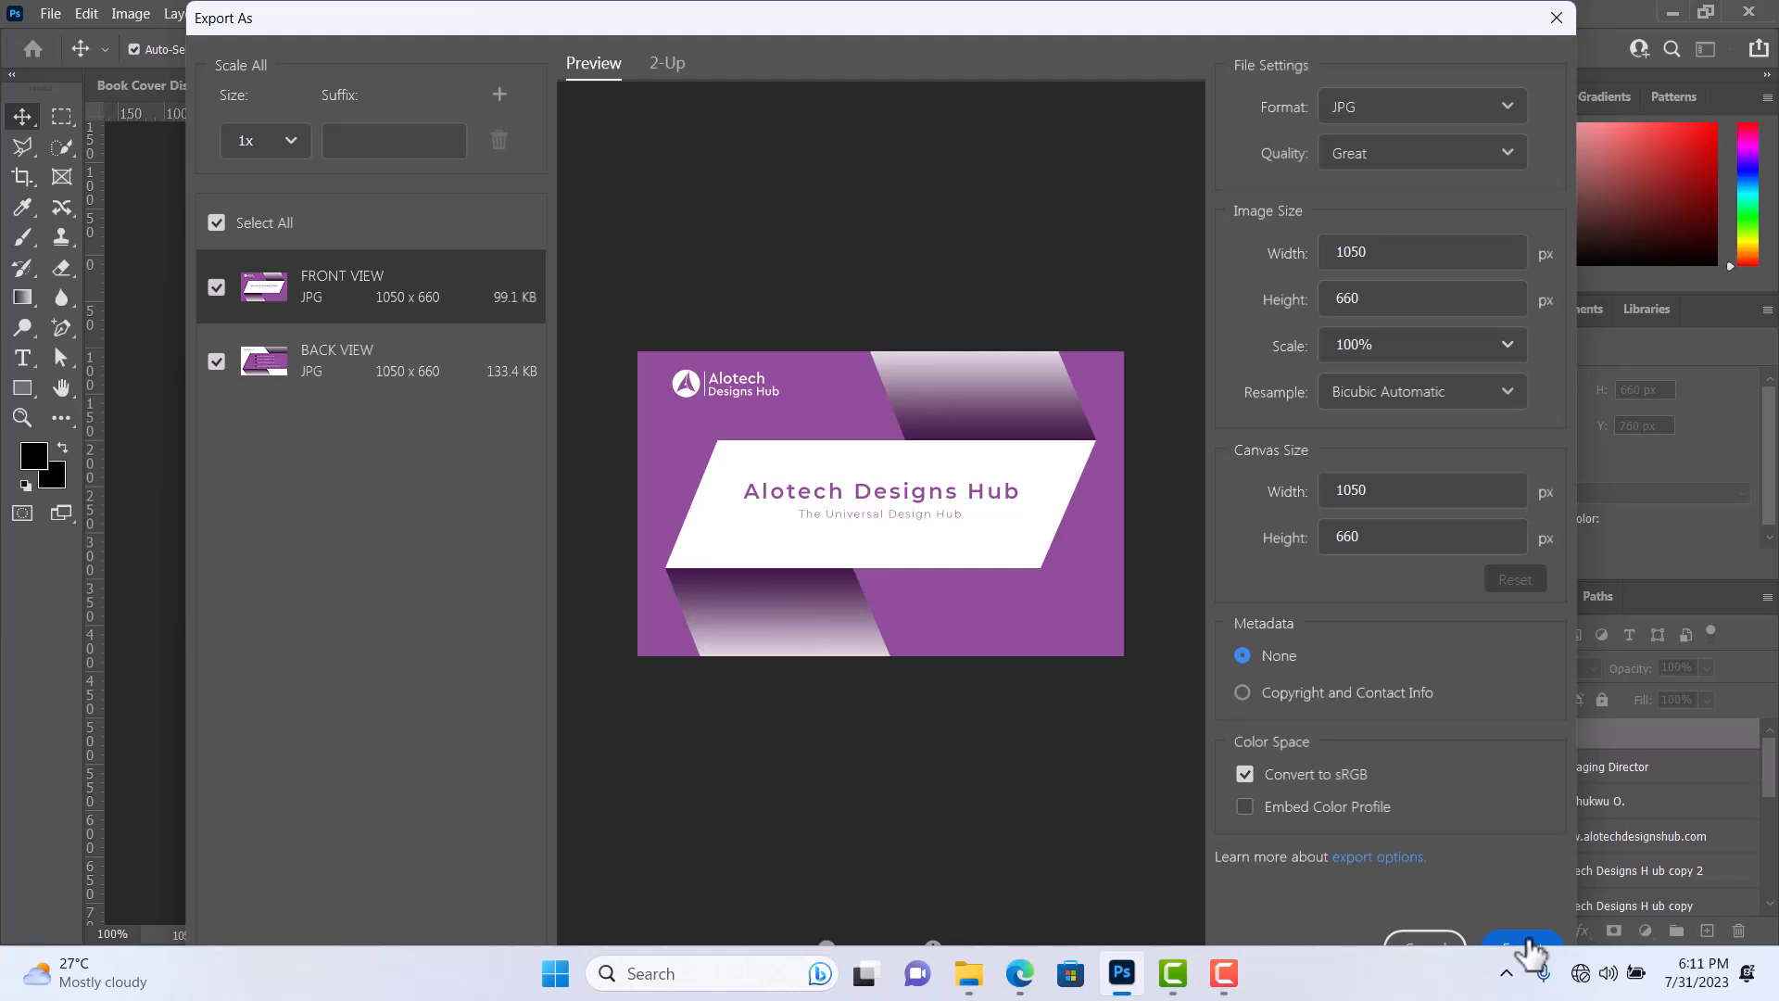
Export both artboards as JPG files into the Pictures folder.
{"action": "left_click", "coordinate": [1524, 941]}
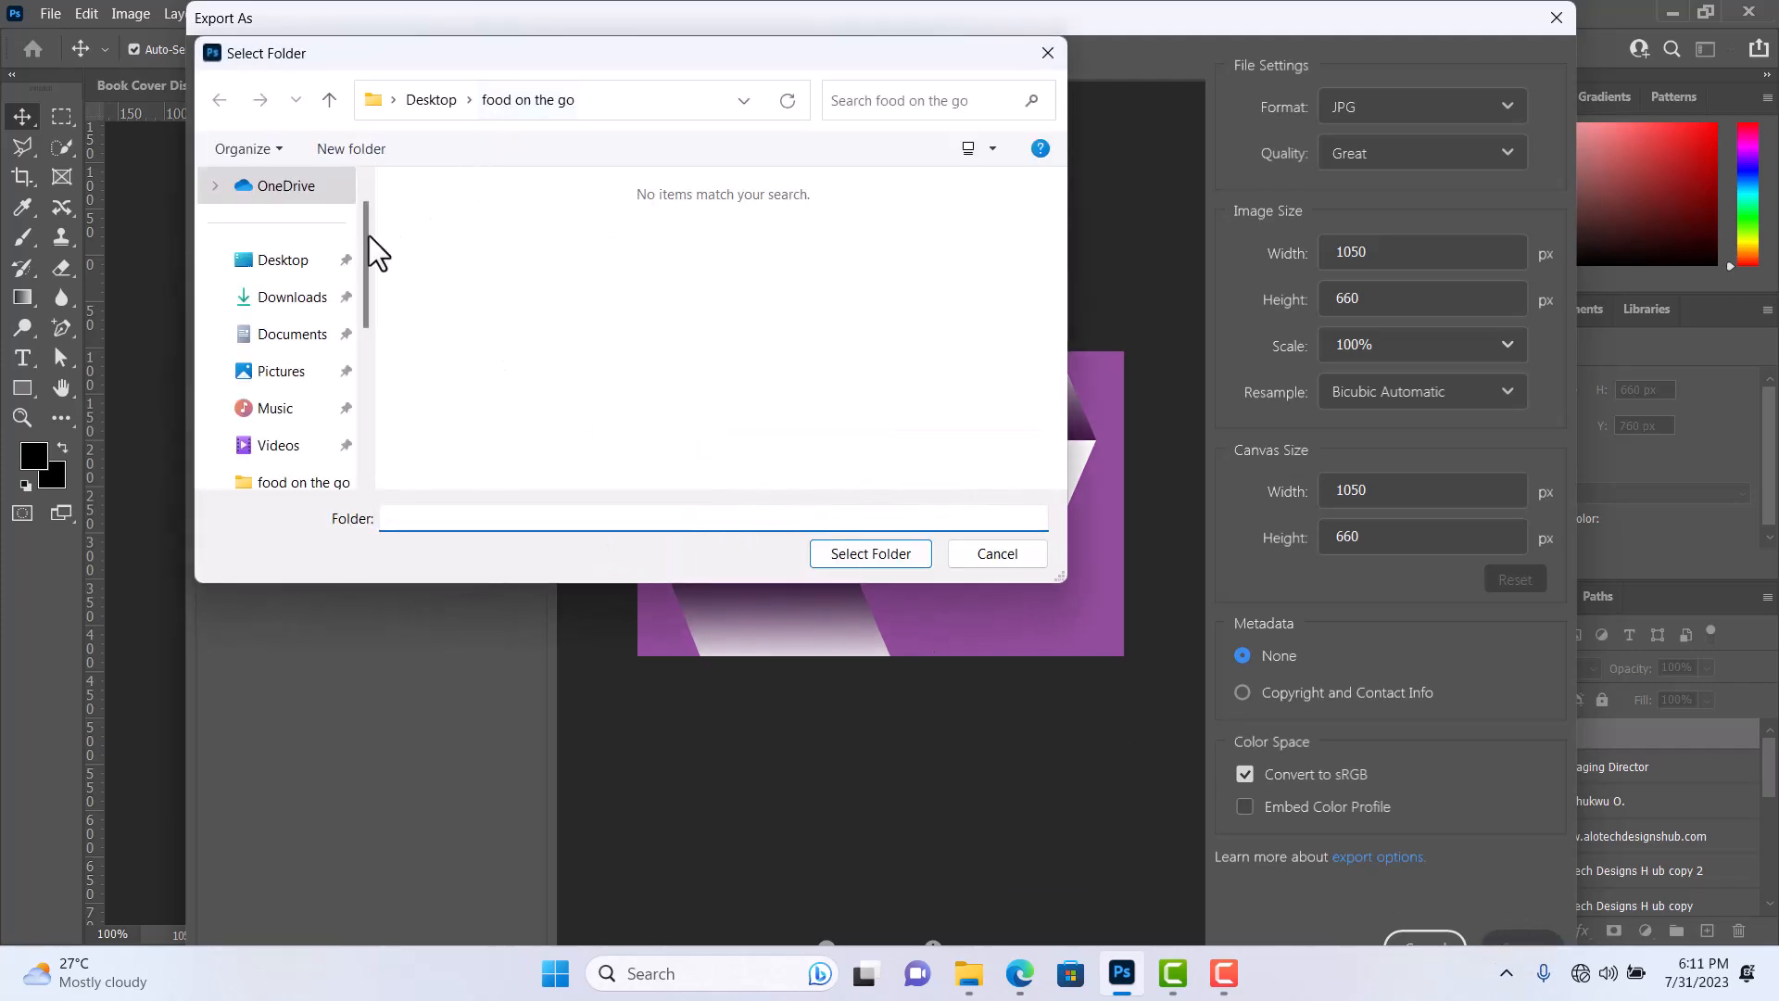
{"action": "left_click", "coordinate": [283, 377]}
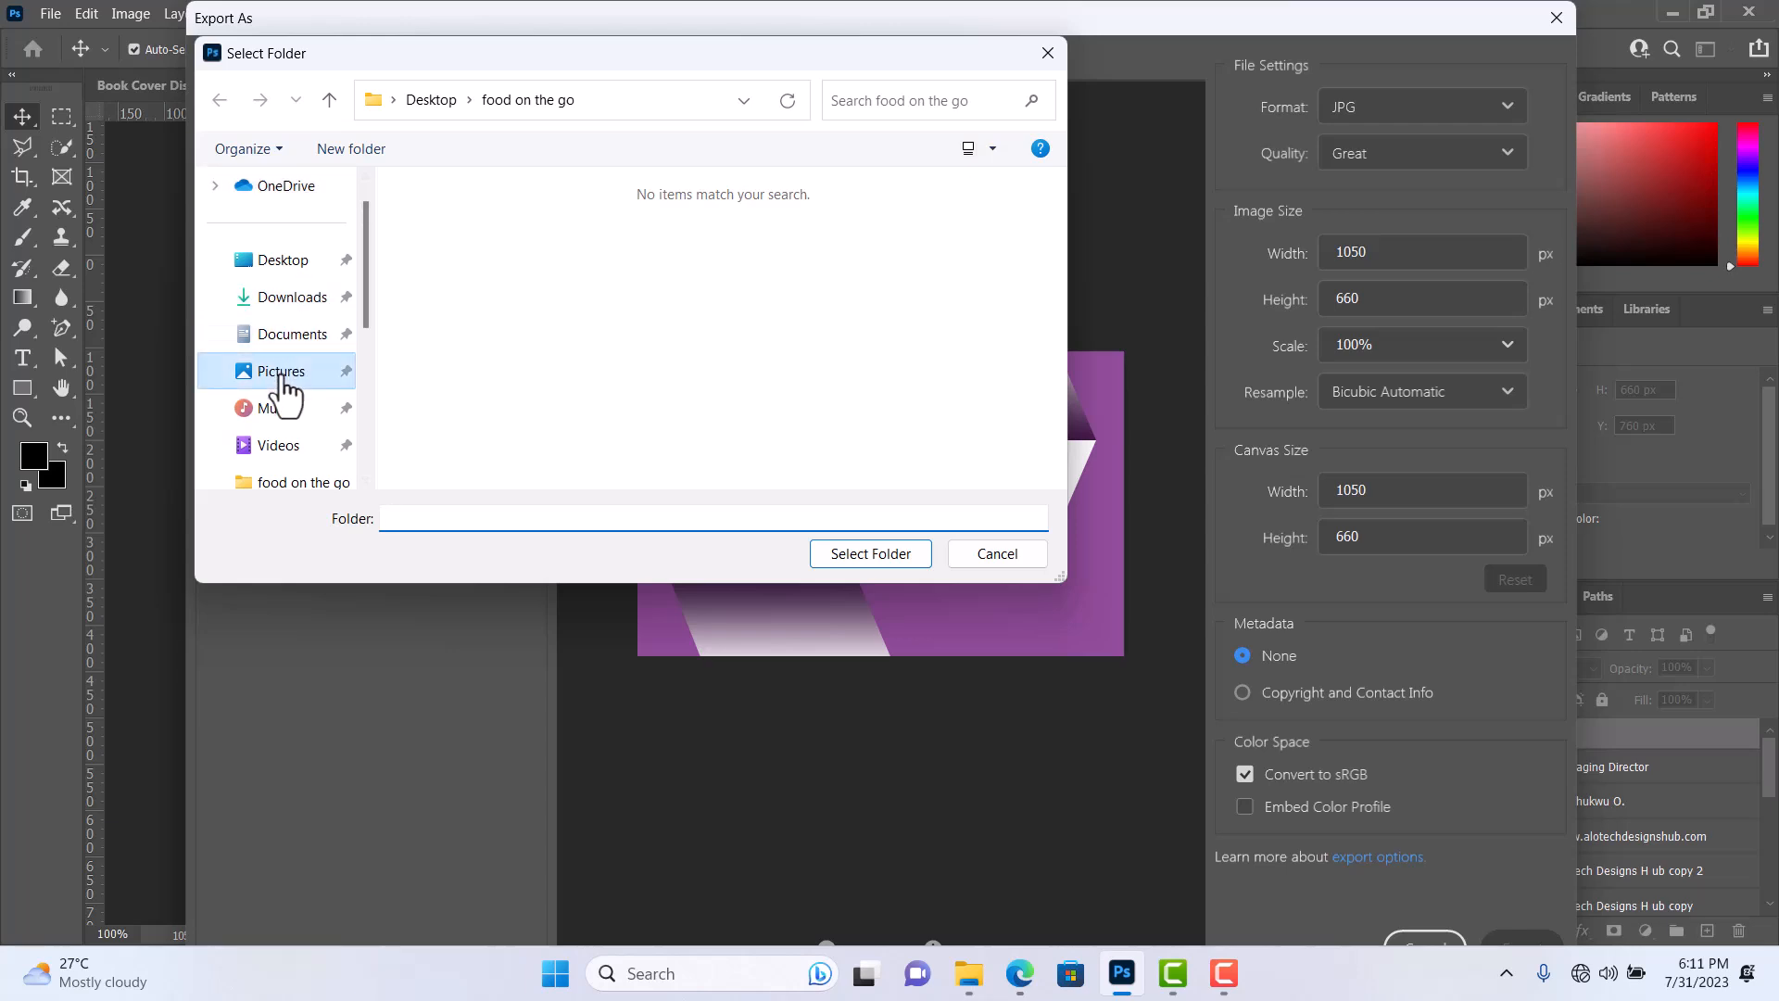
{"action": "left_click", "coordinate": [908, 554]}
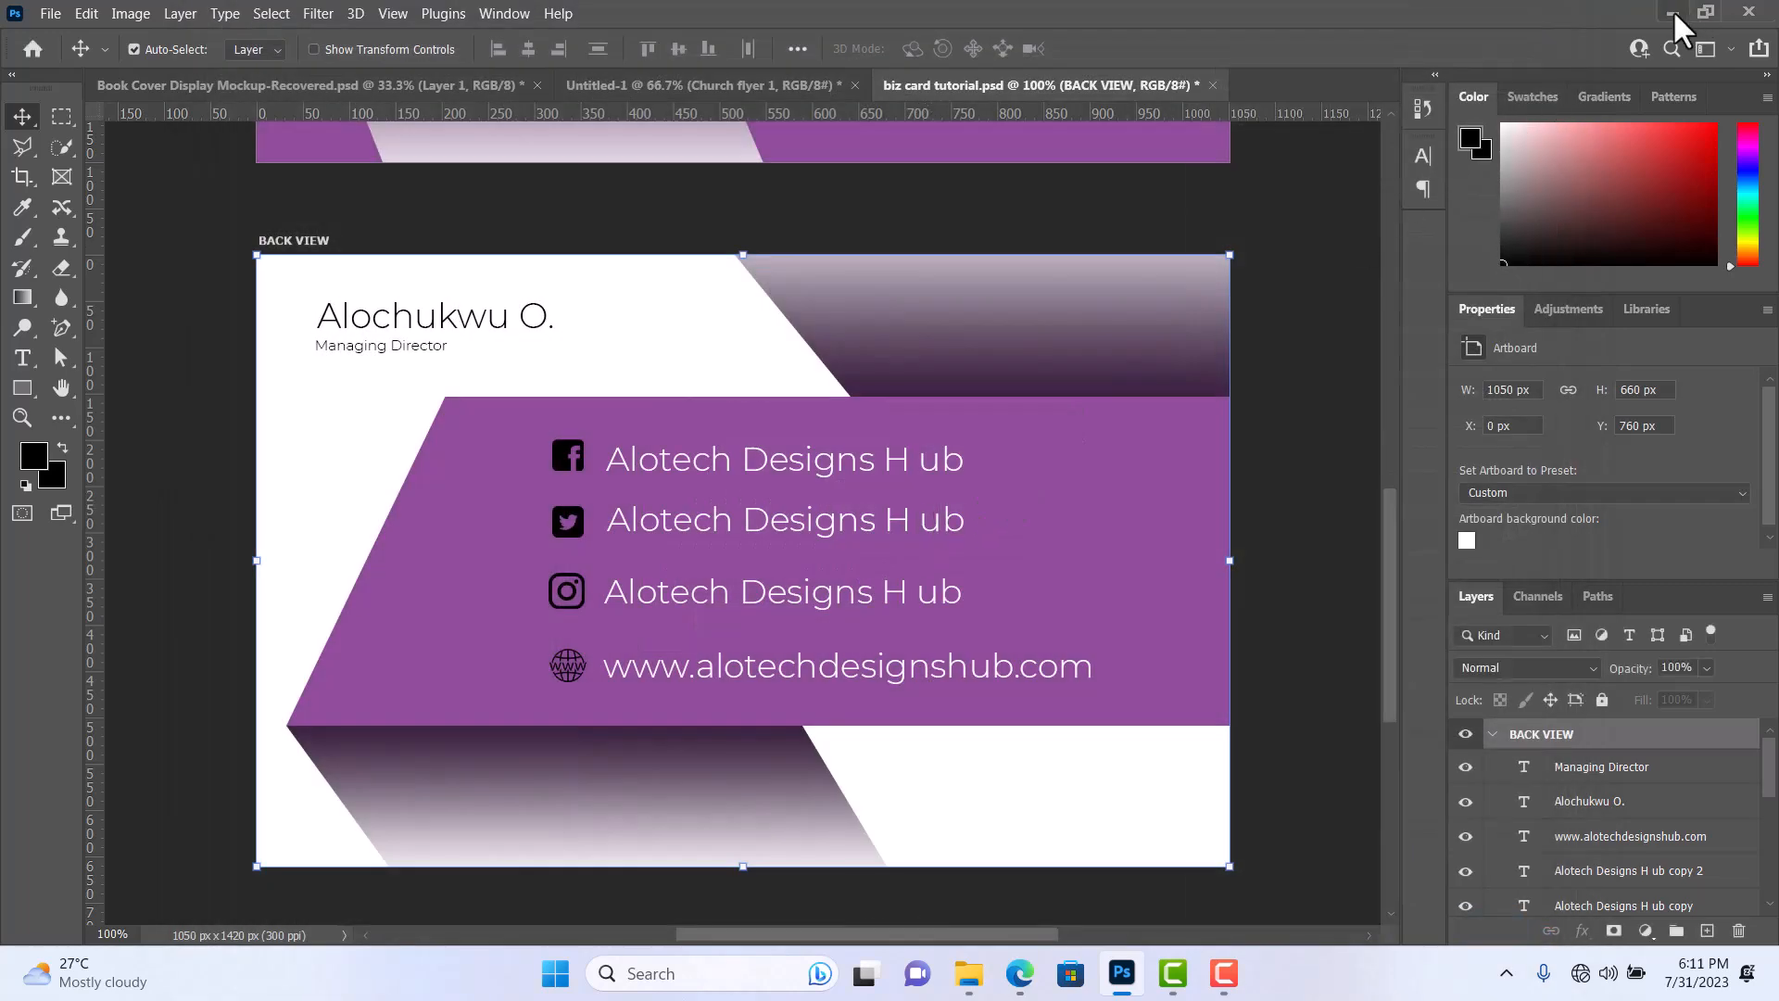
{"action": "left_click", "coordinate": [1280, 960]}
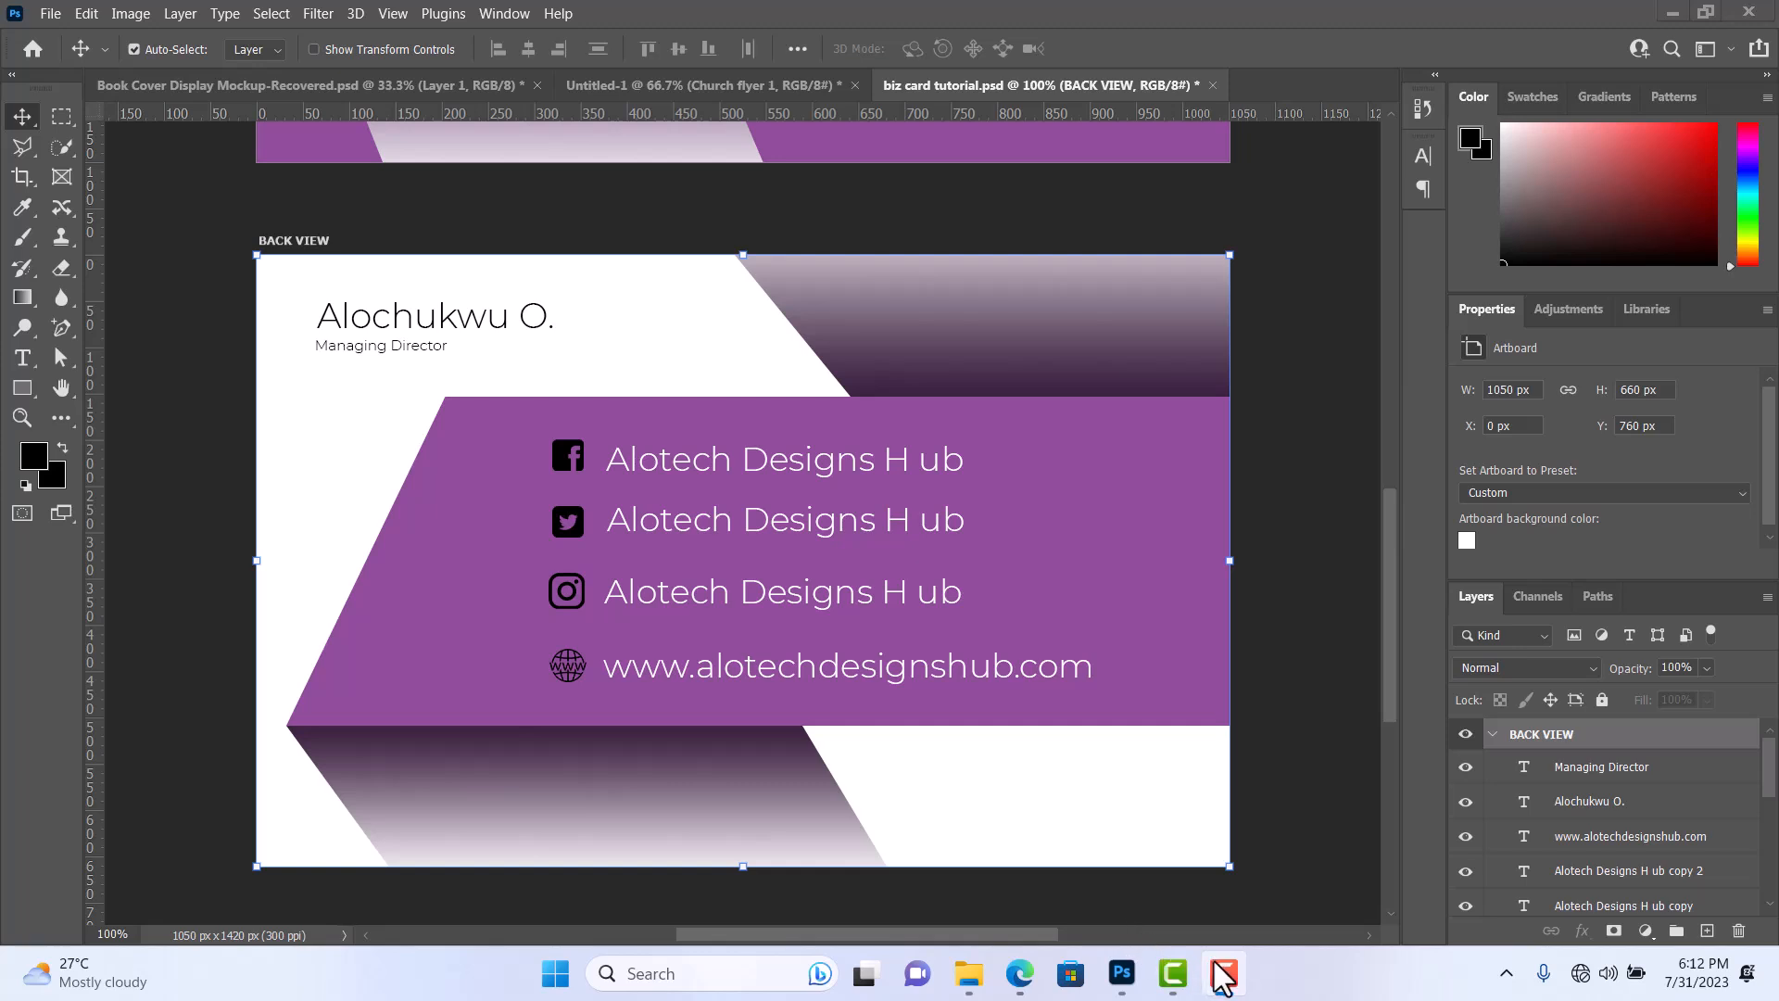
{"action": "left_click", "coordinate": [21, 123]}
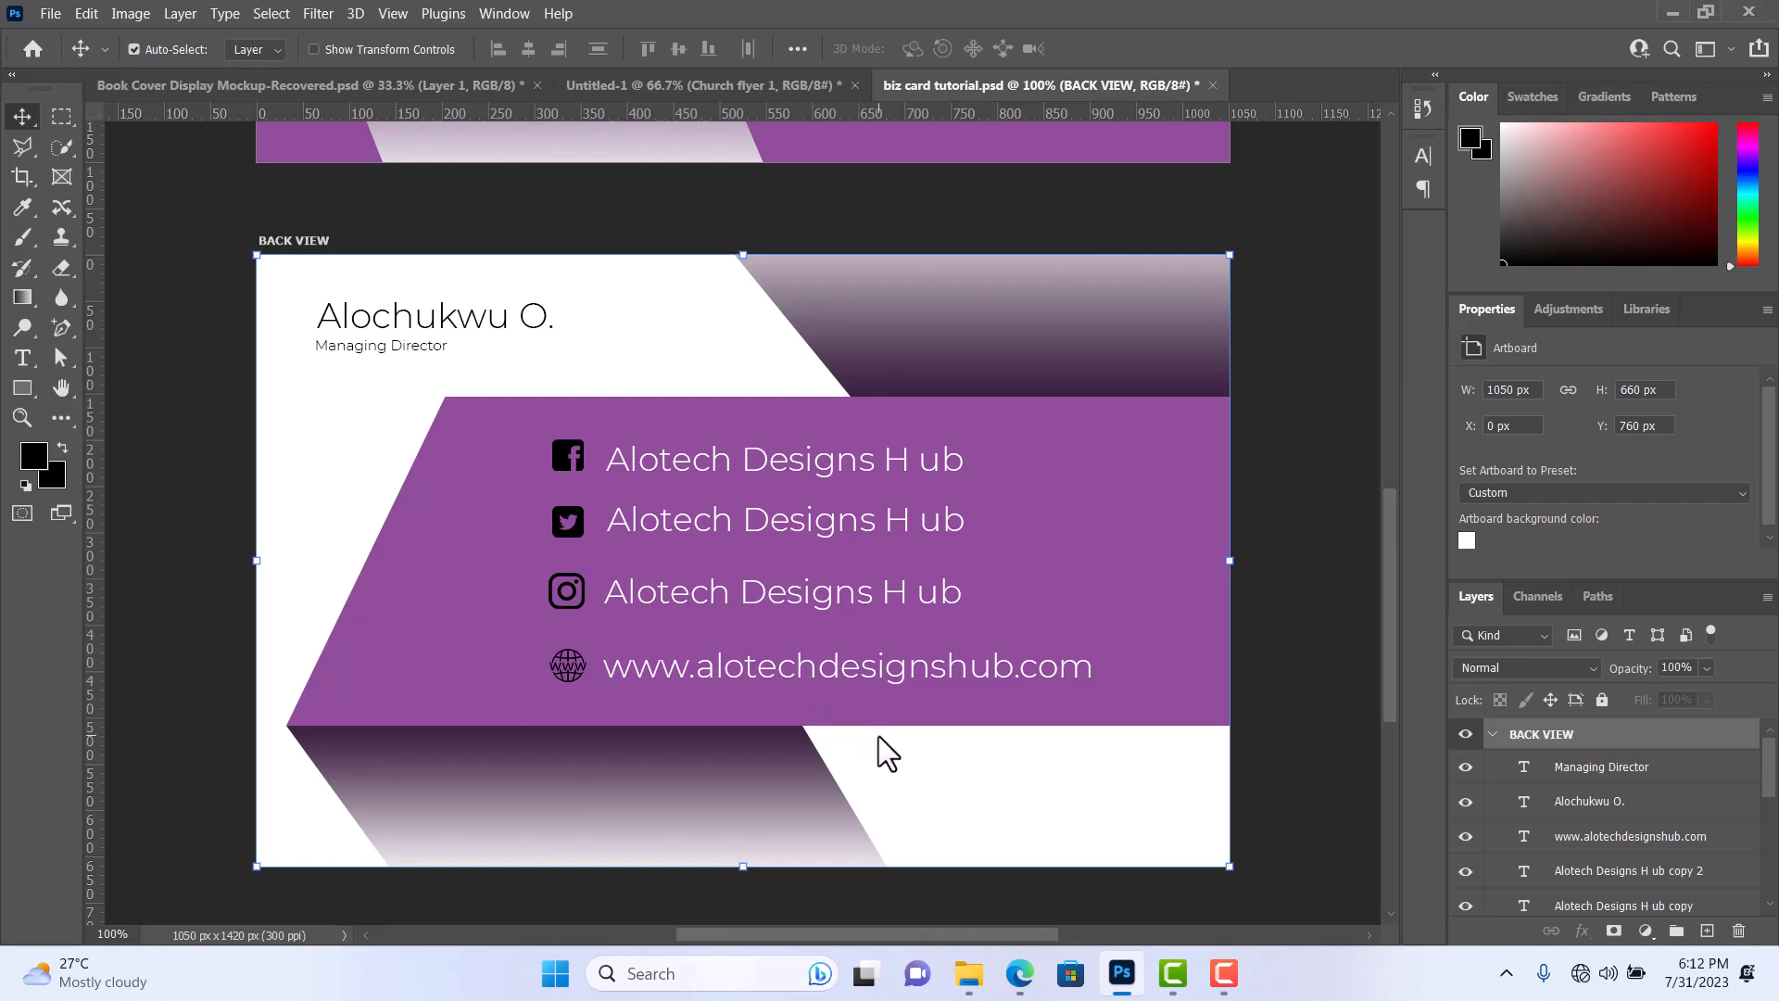
{"action": "scroll", "coordinate": [878, 735], "scroll_direction": "down", "scroll_amount": 1}
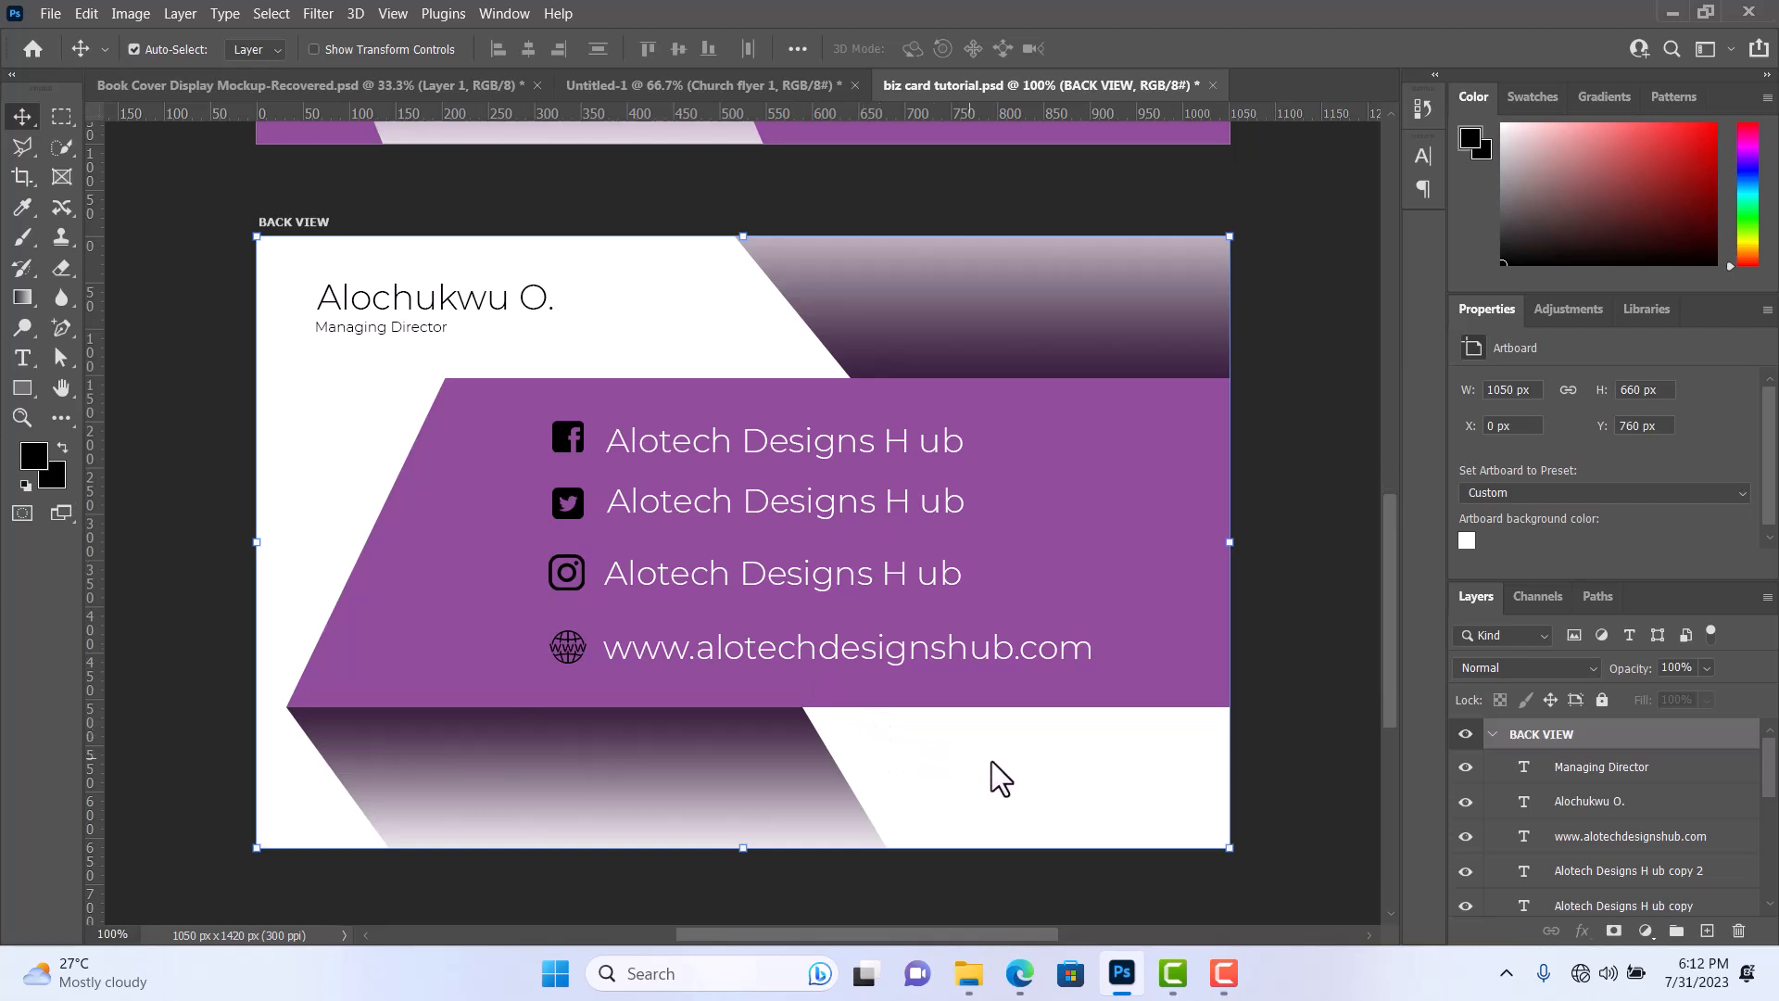
{"action": "left_click", "coordinate": [1221, 973]}
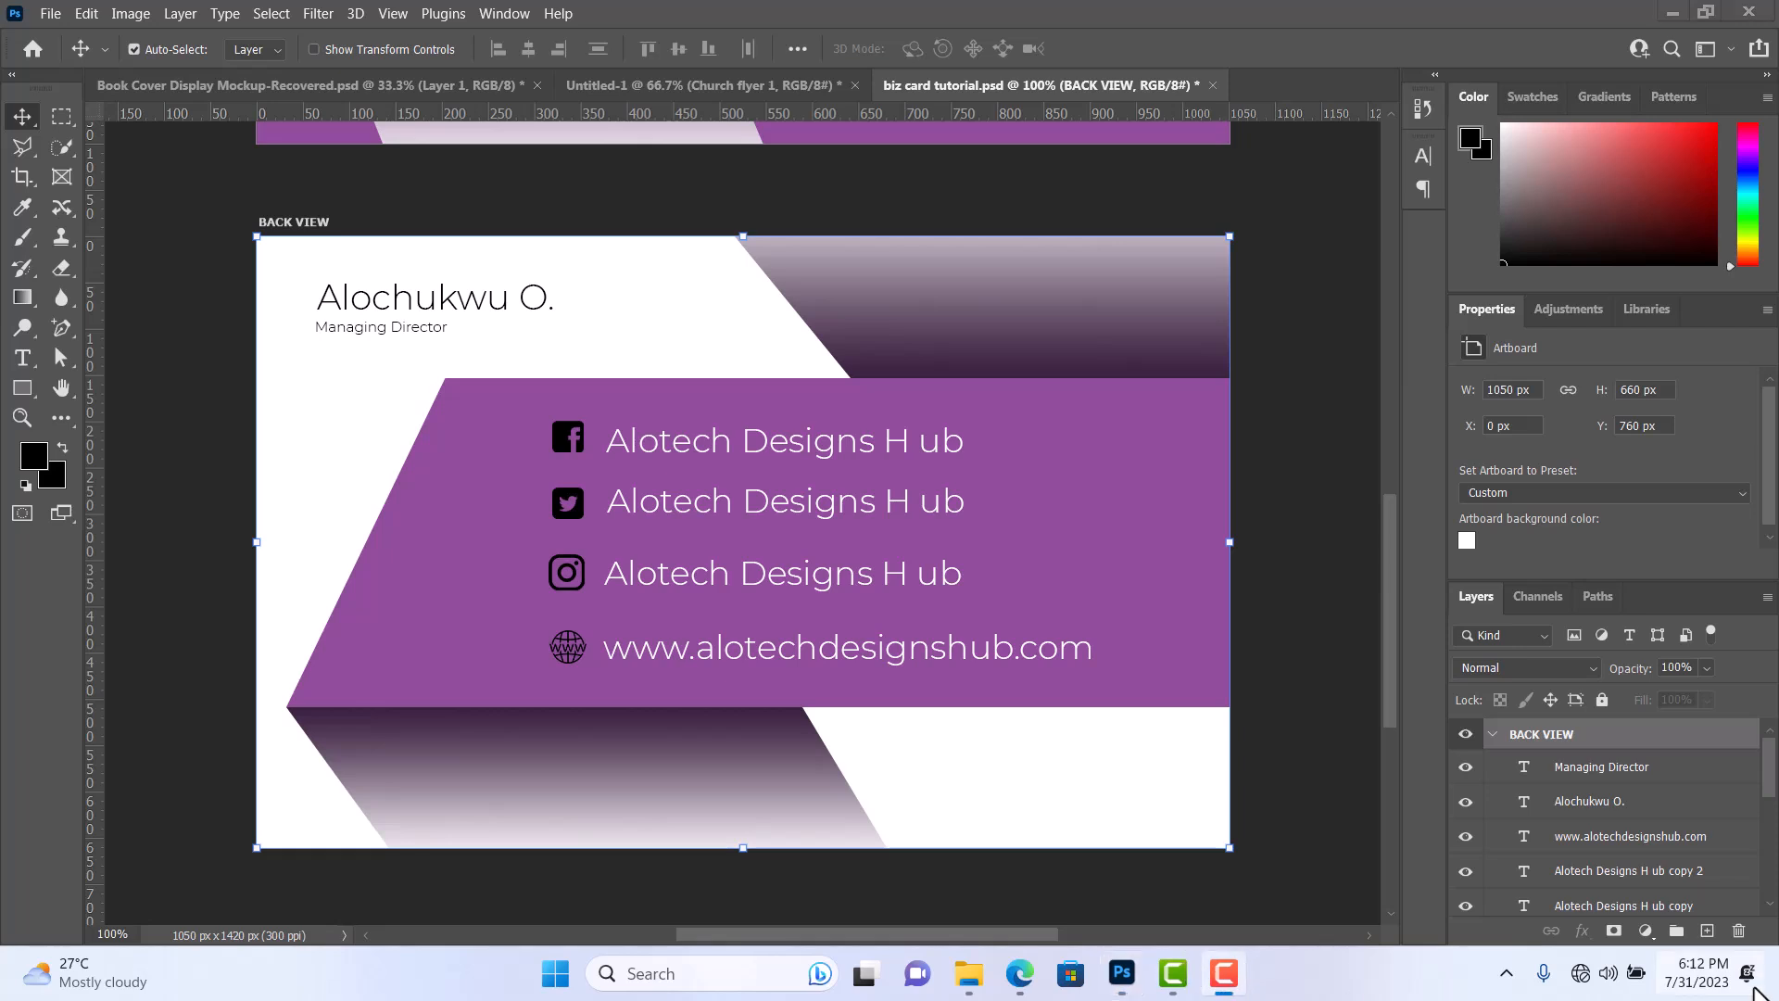